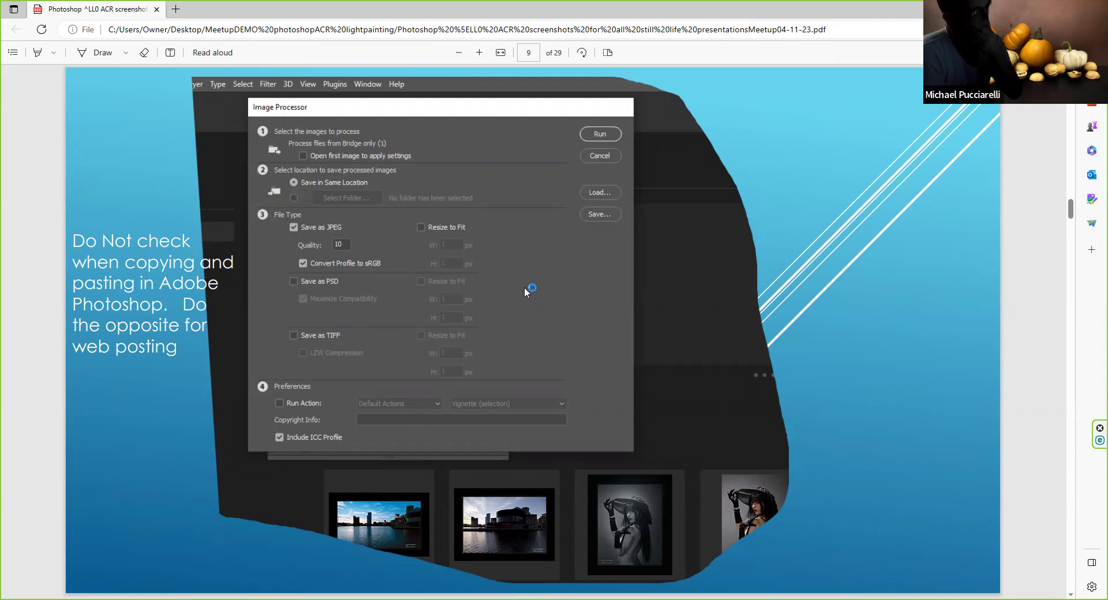
Step: Review PDF pages 10 to 20 on the Photoshop action groups, image size, Unsharp Mask and background filter settings
key(Page_Down)
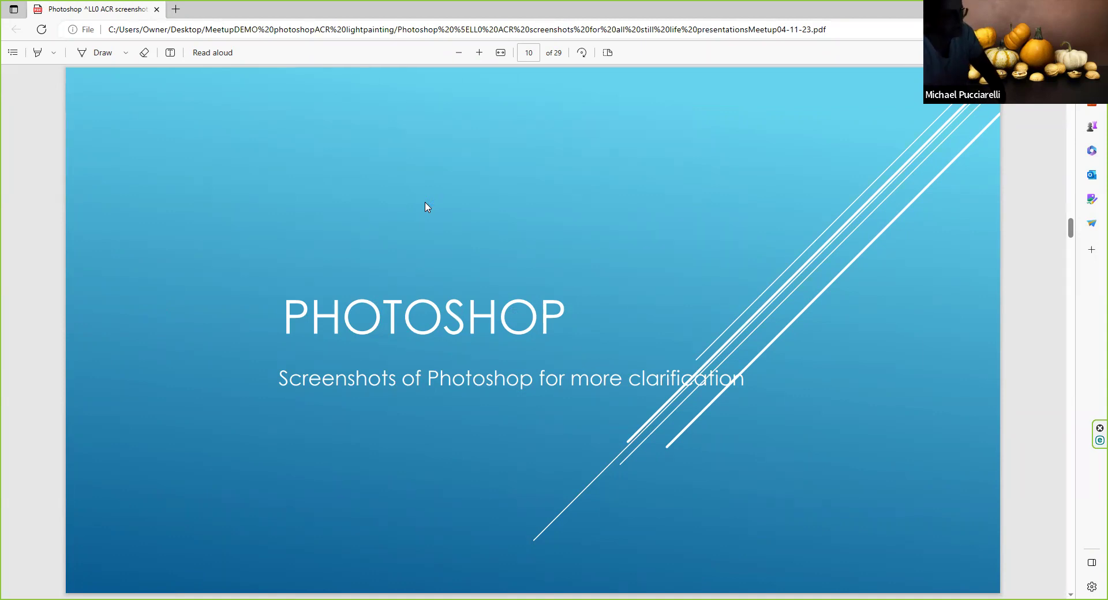
key(Page_Down)
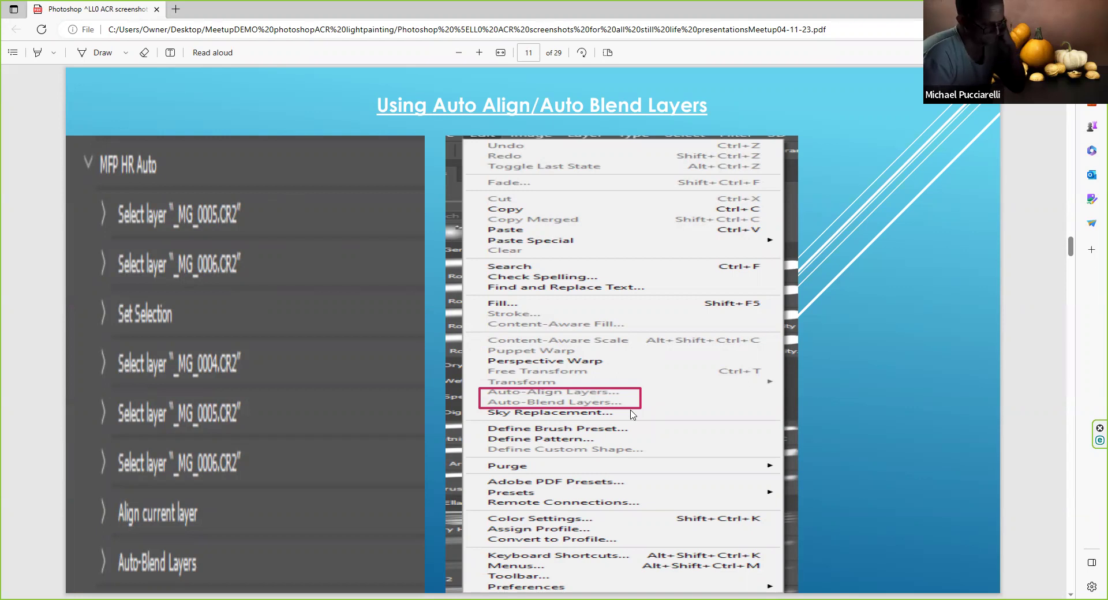
key(Right)
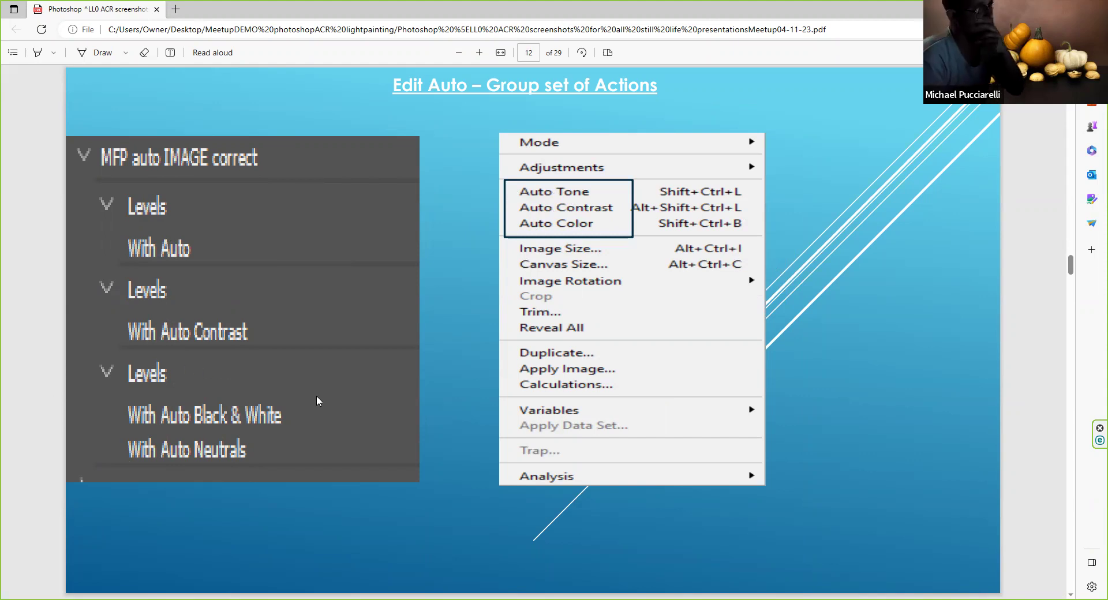
key(Page_Down)
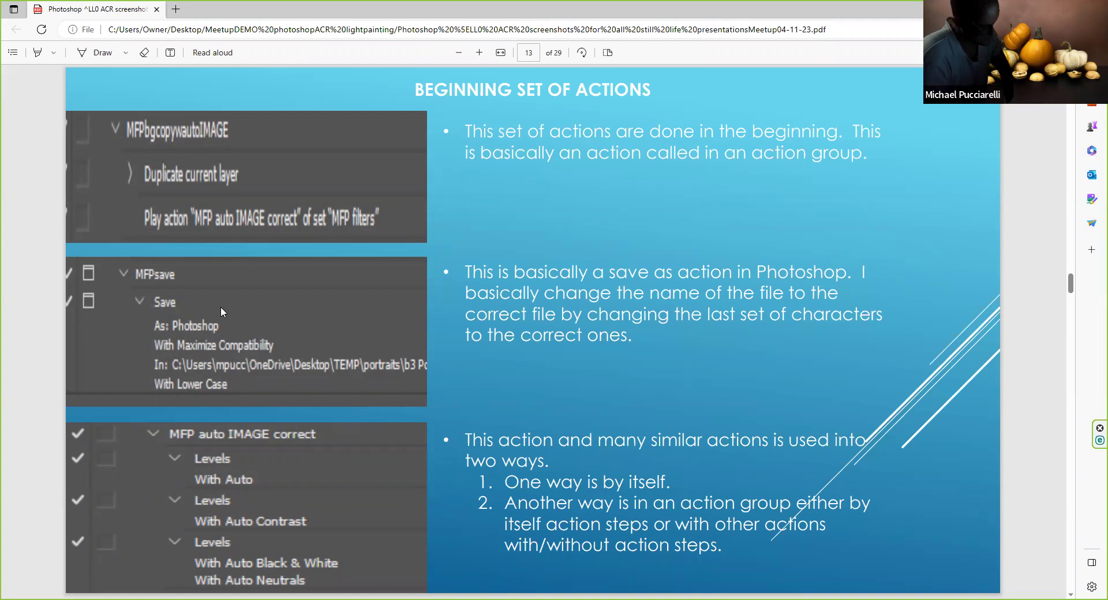
key(Page_Down)
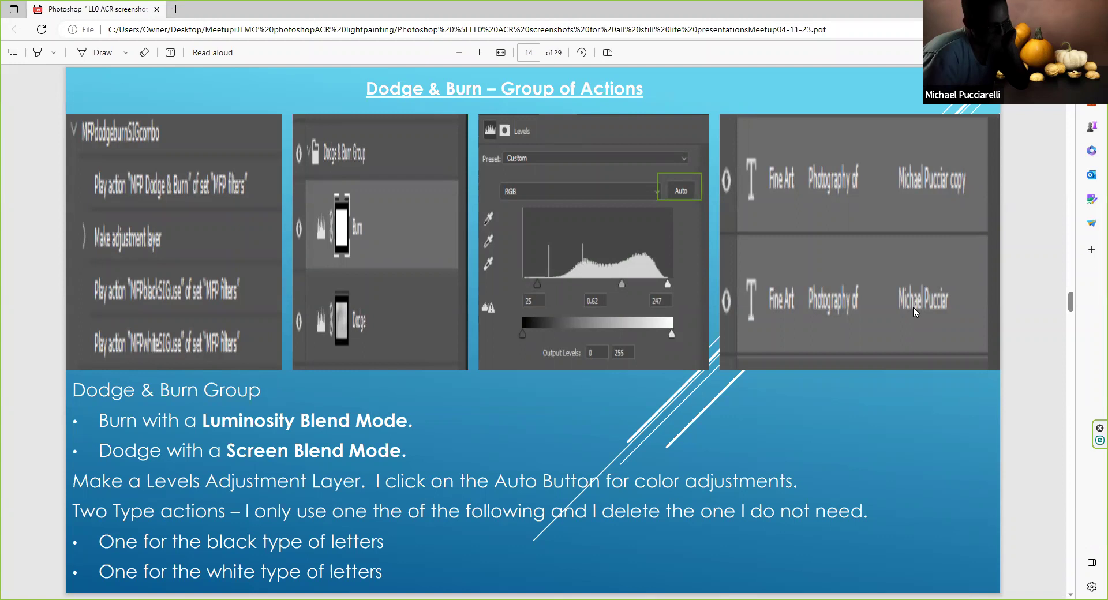
key(Right)
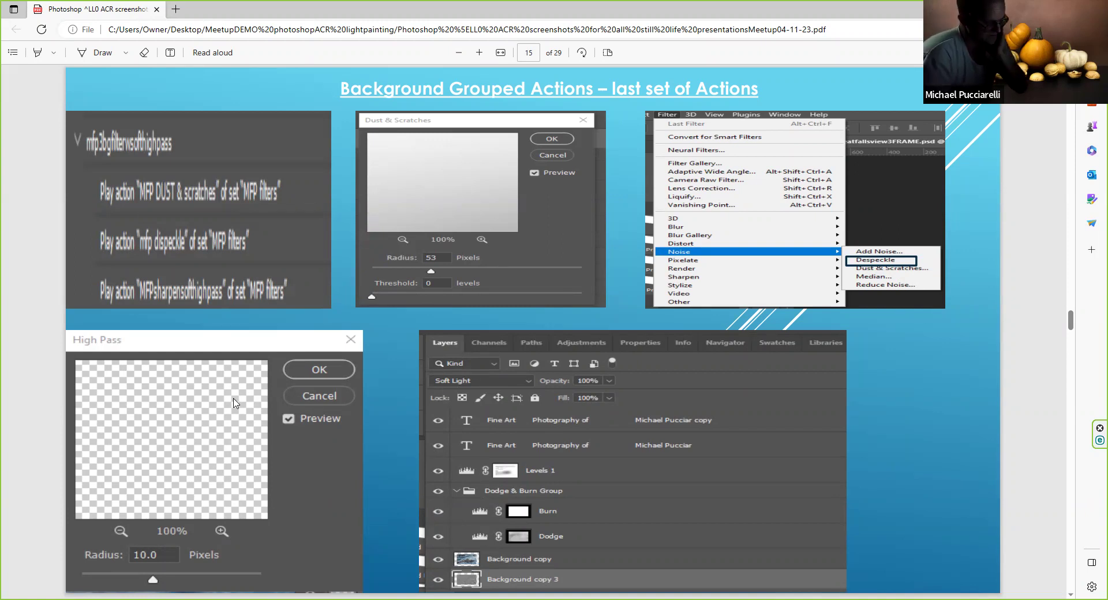
key(Page_Down)
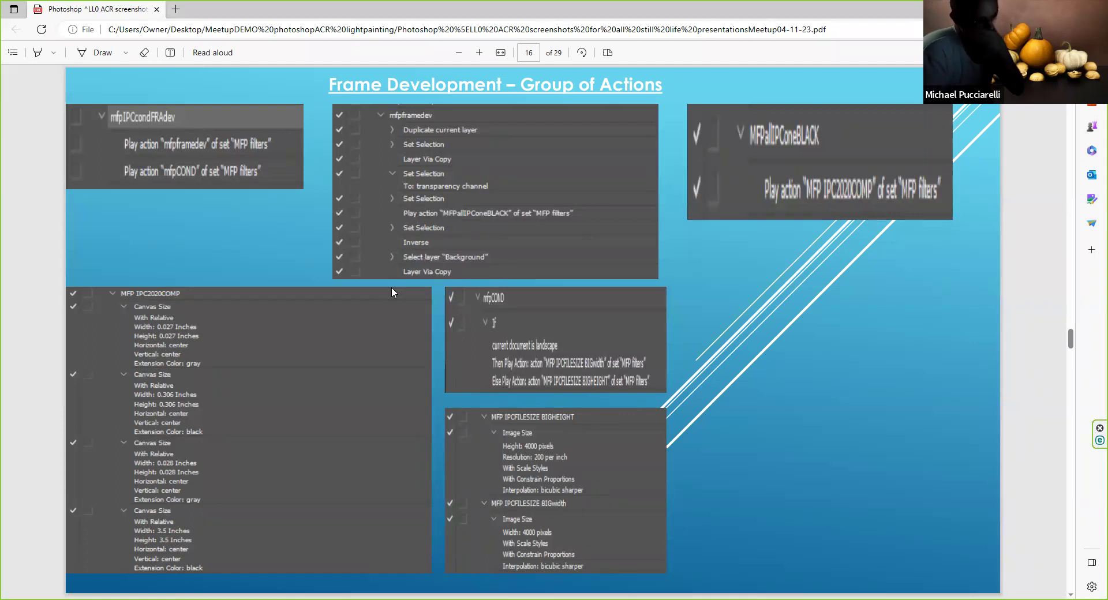
key(Page_Down)
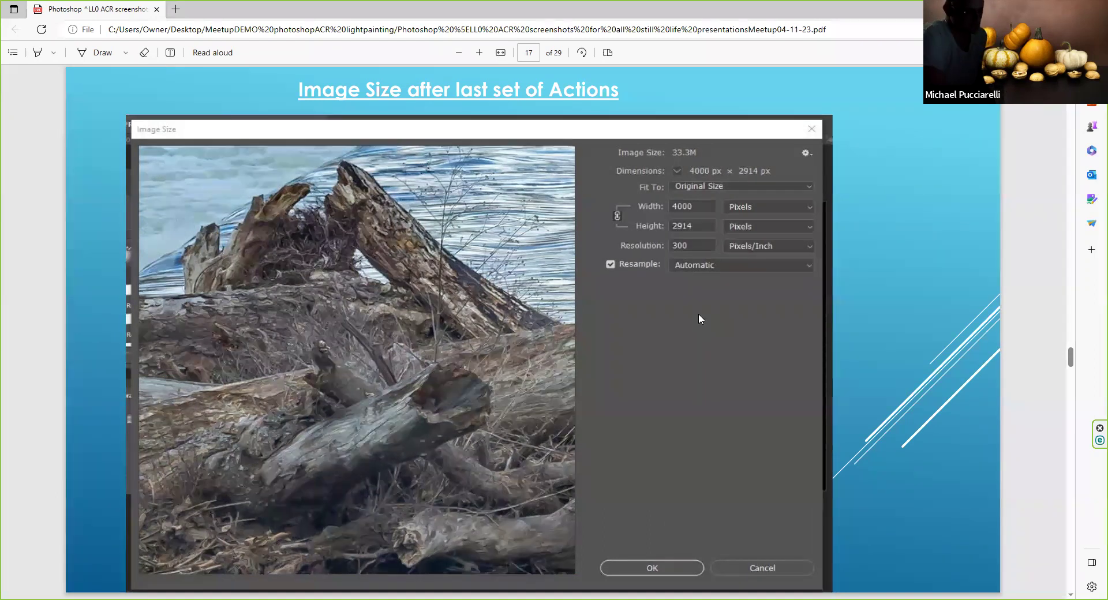
key(Page_Down)
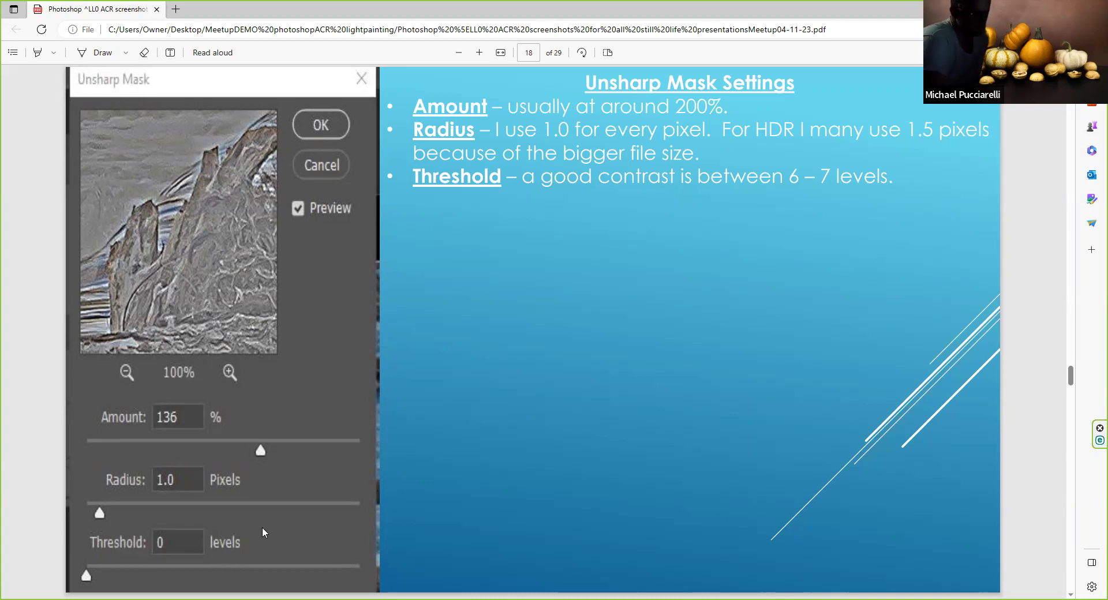
key(Page_Down)
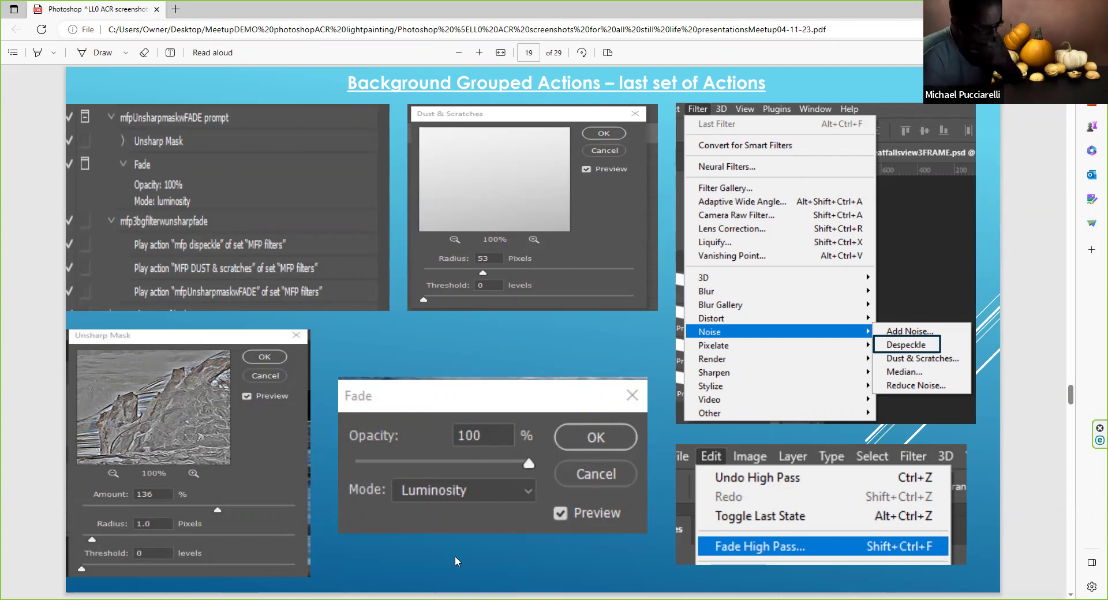
key(Page_Down)
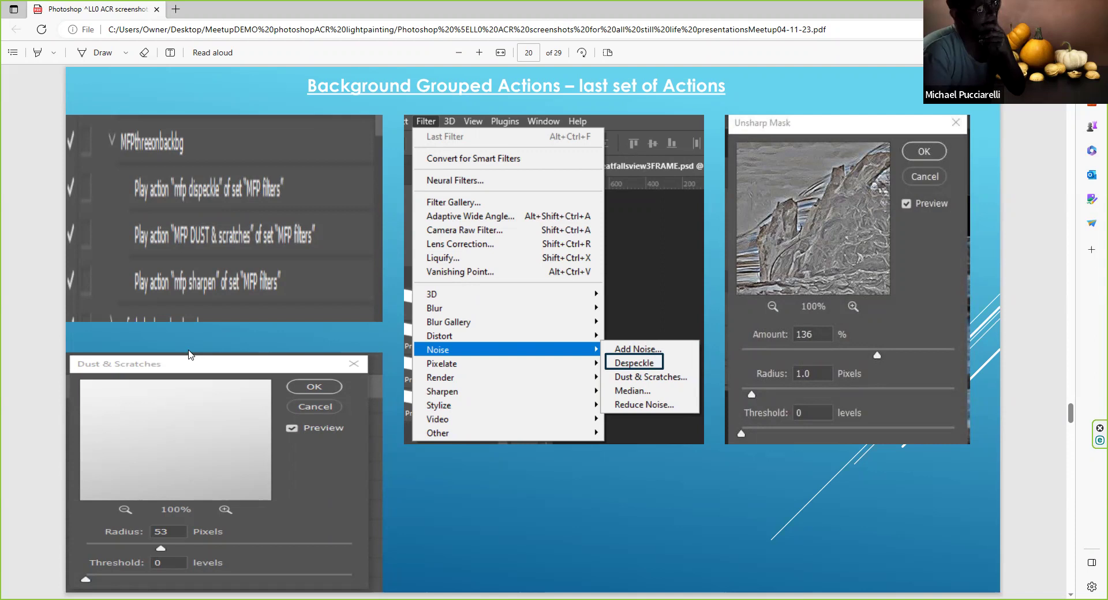
Step: Read PDF pages 21 to 27 on JPEG saving, Paste in Place, frequency separation, black-and-white actions, workflow and photography groups
key(Page_Down)
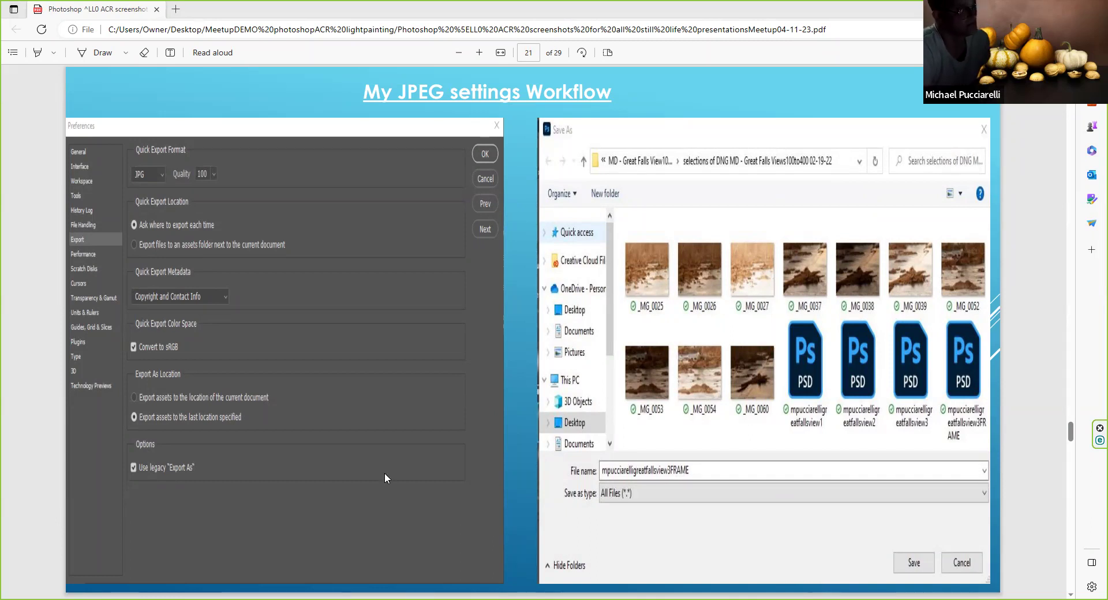
key(Right)
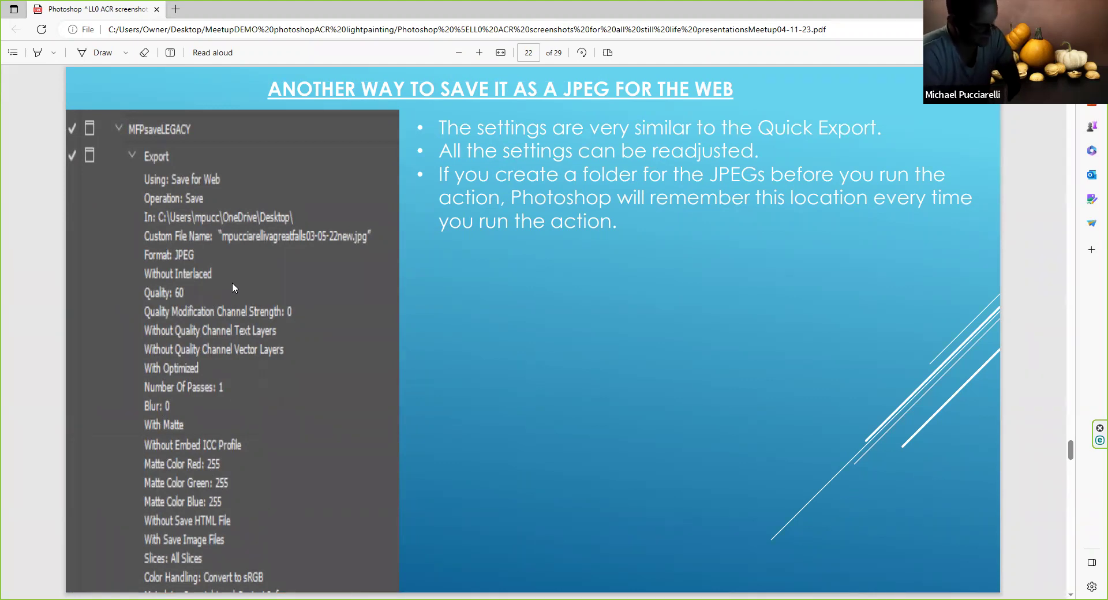
key(Right)
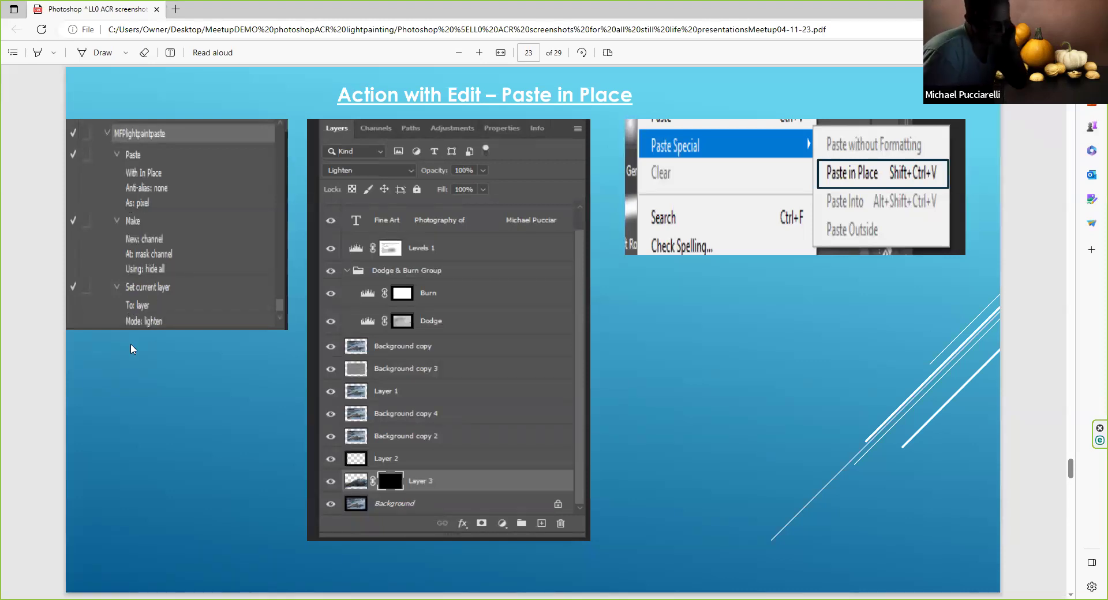
scroll(130, 344, down, 3)
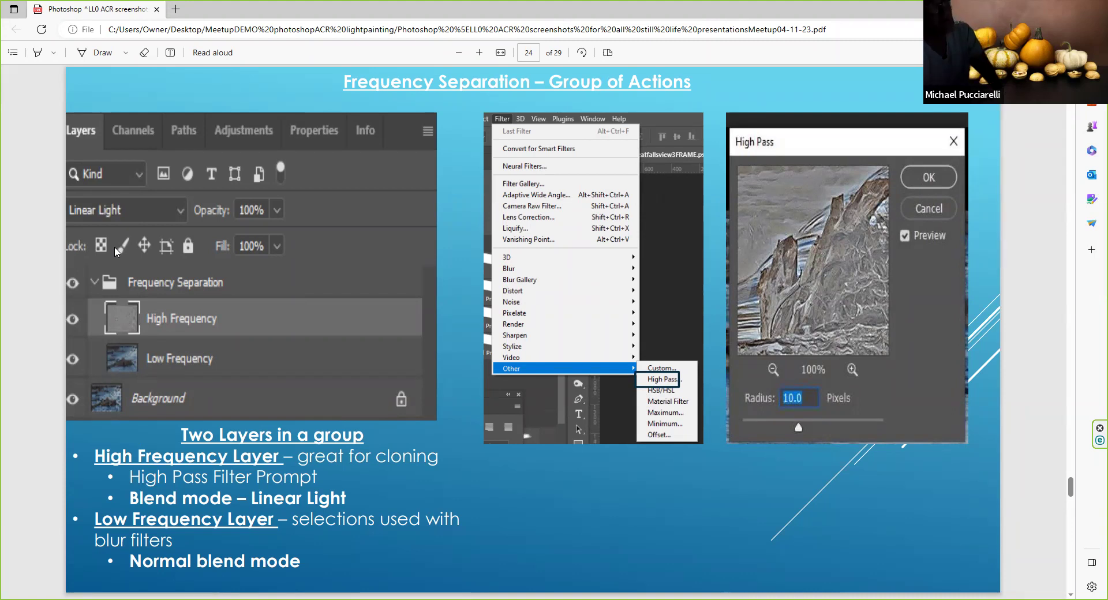
key(Page_Down)
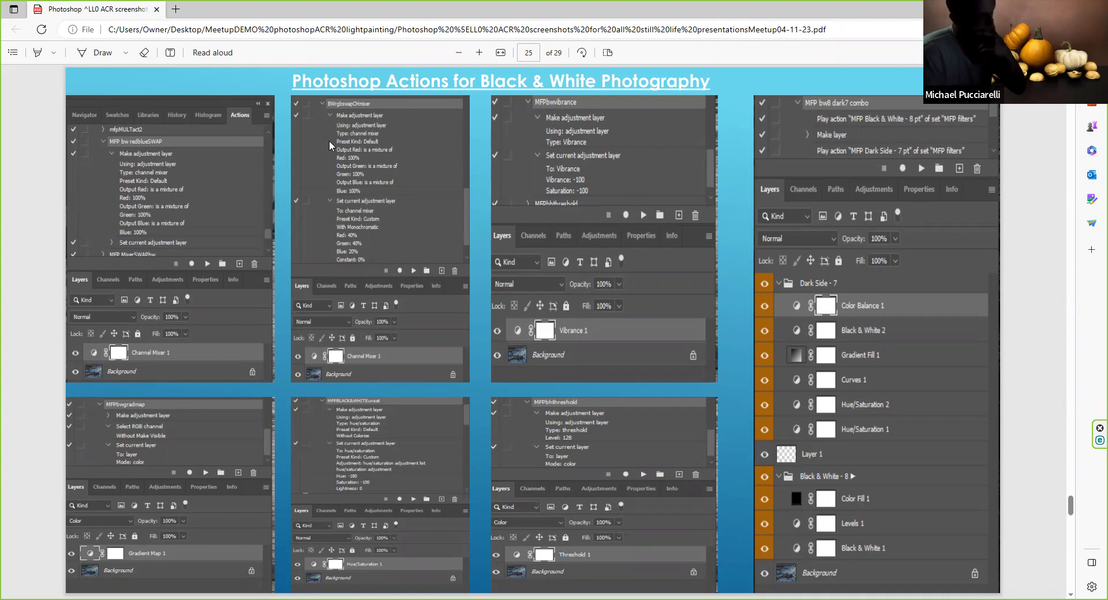
key(Page_Down)
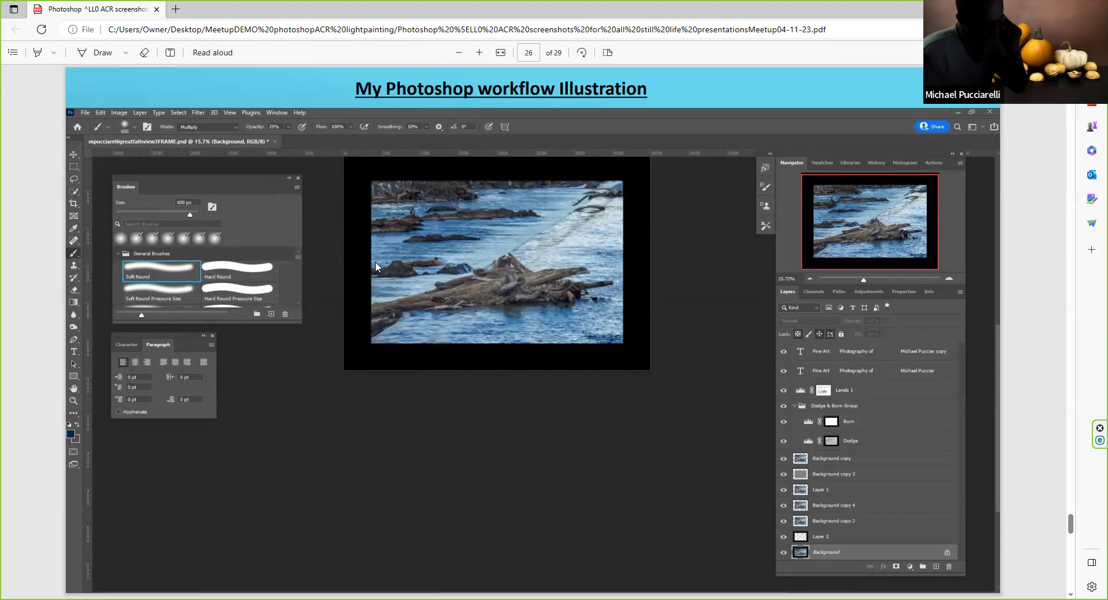
key(Page_Down)
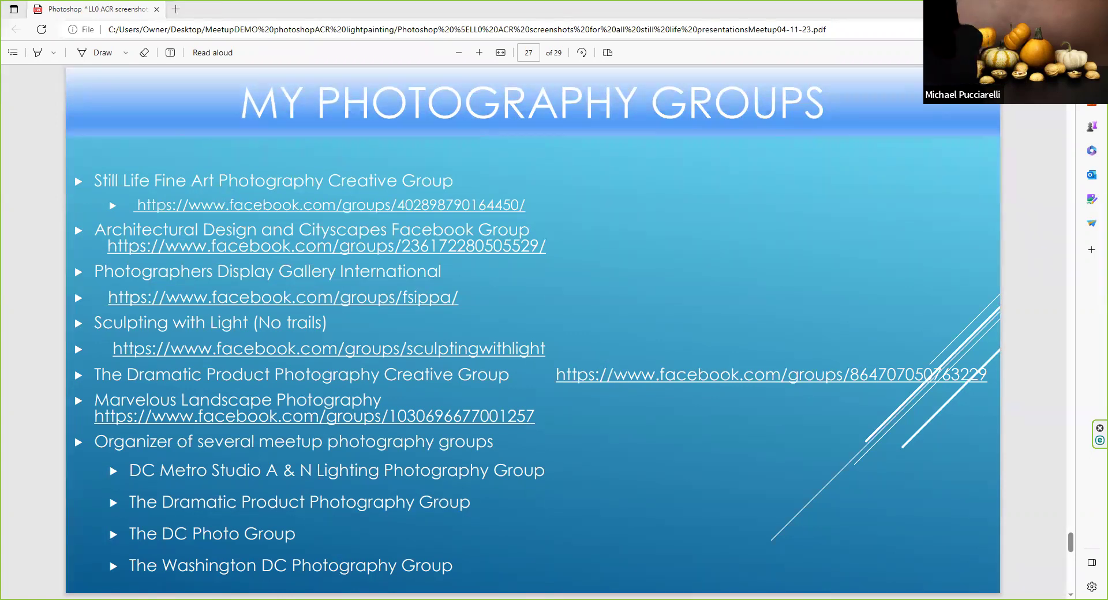
Step: Switch to Adobe Bridge and open Desktop > MeetupDEMO photoshopACR lightpainting > lightpaintingwineicedrink 03-02-23 > dng lightpaintingwineicedrink
key(alt+Tab)
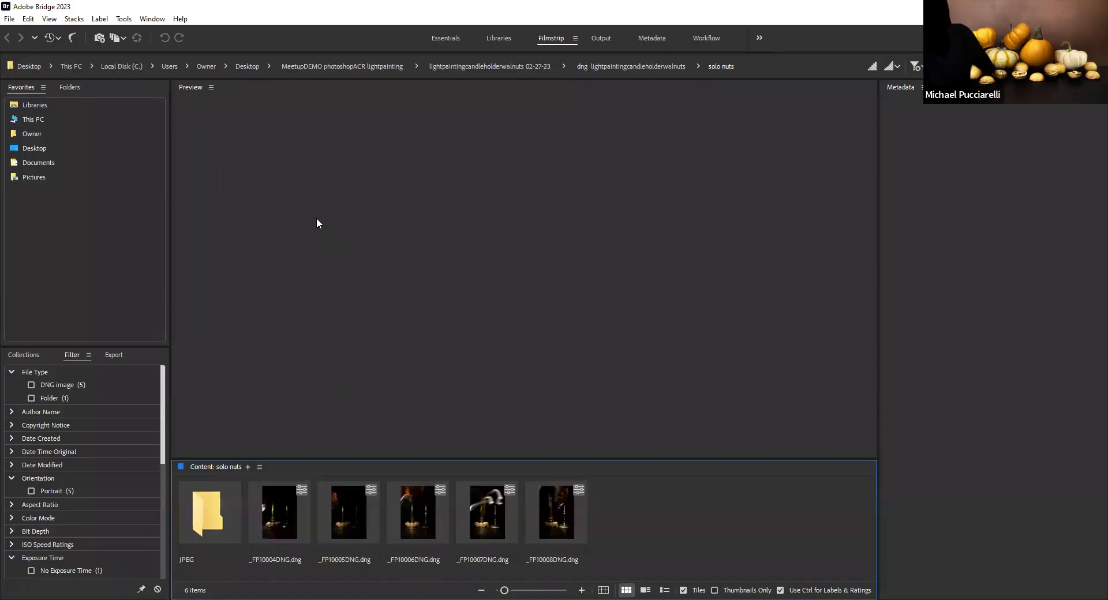
click(249, 67)
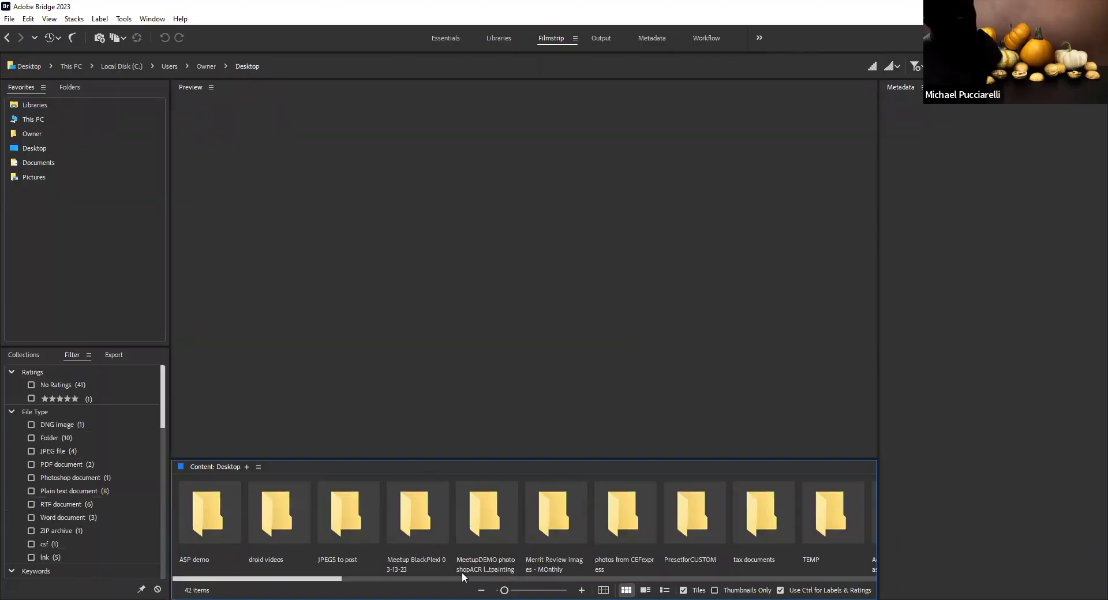
double_click(479, 521)
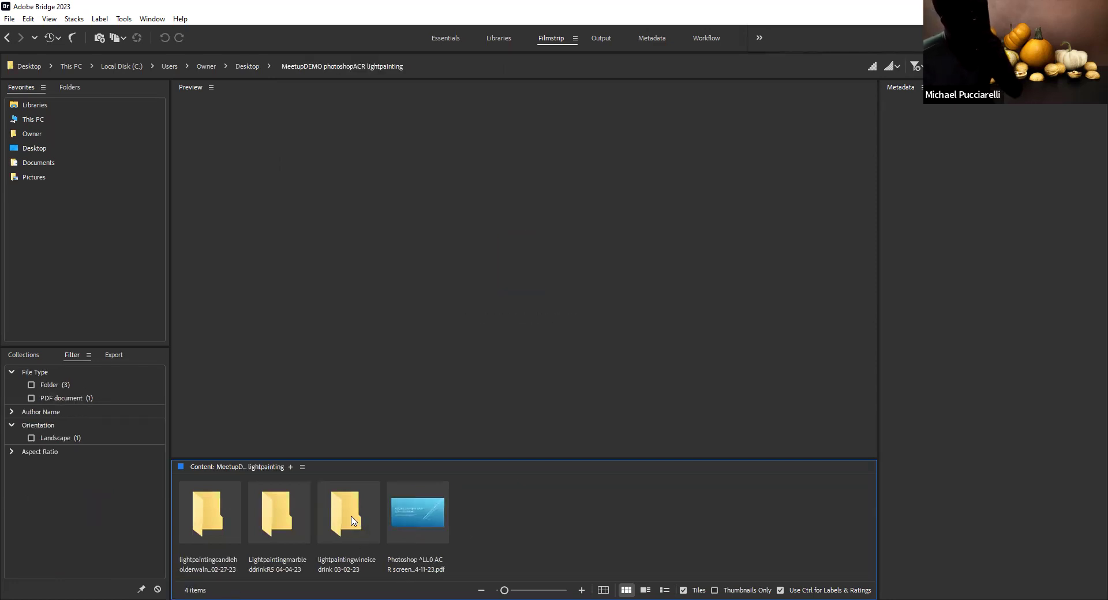
double_click(359, 527)
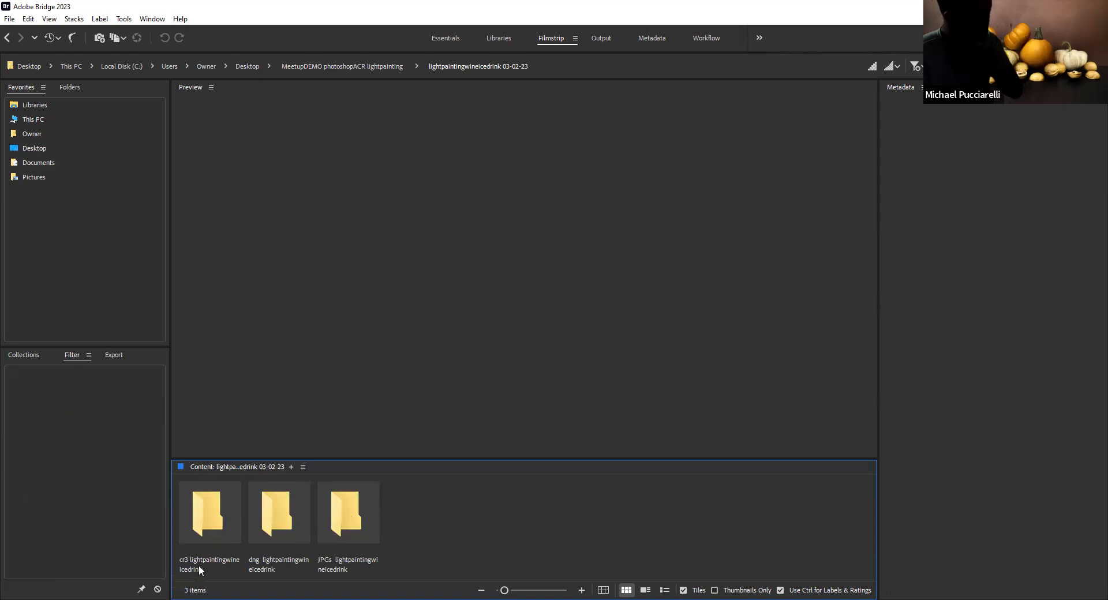
double_click(270, 520)
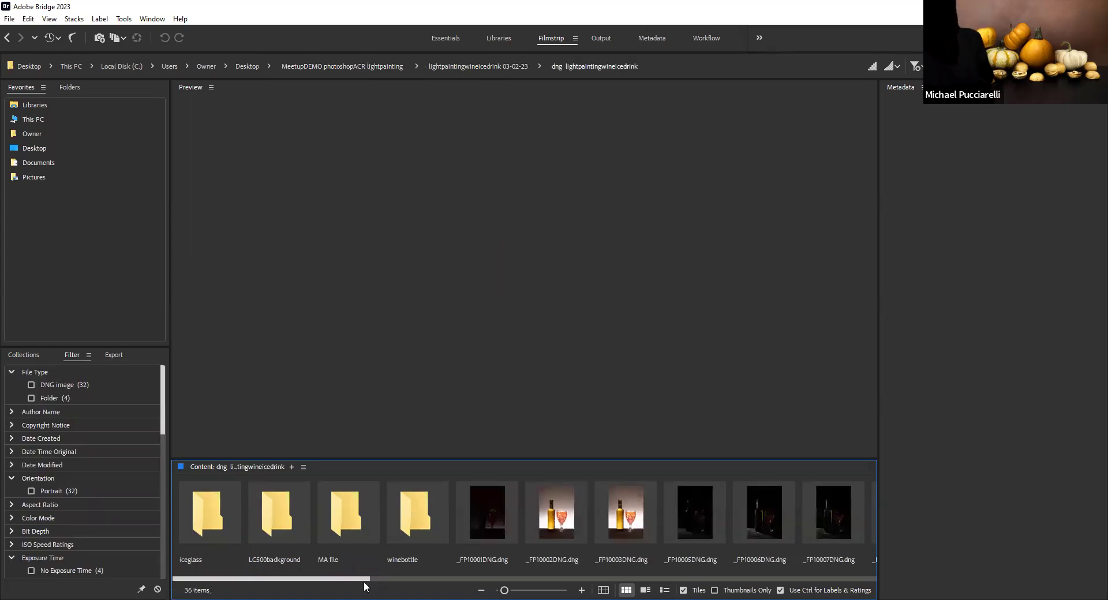
Step: Look through the DNG thumbnails in this folder and open its winebottle subfolder
drag(354, 581, 854, 579)
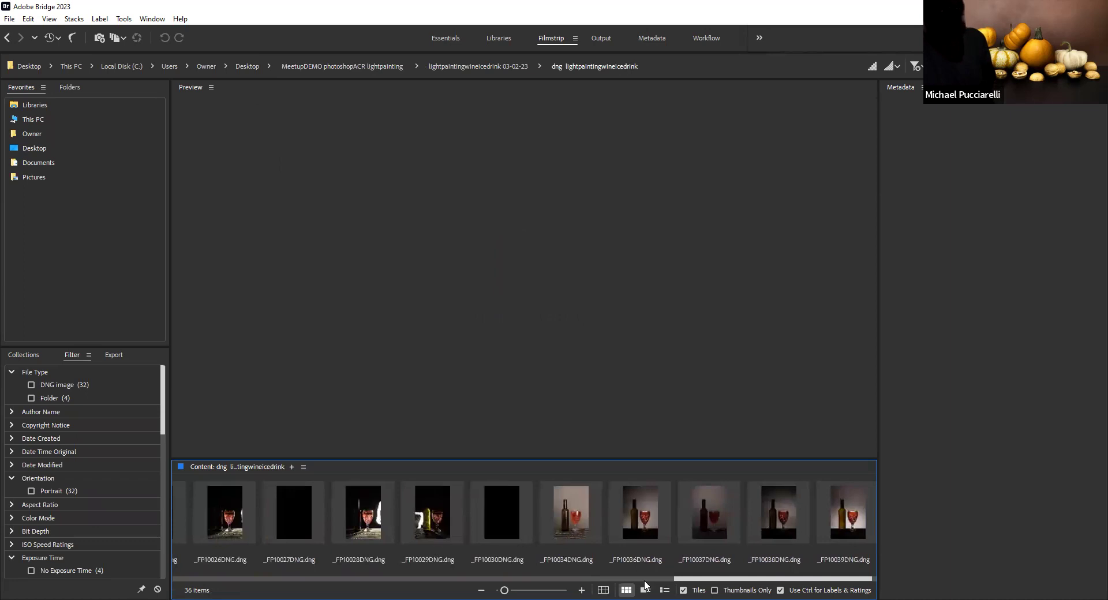
click(478, 580)
click(259, 580)
click(259, 580)
click(408, 521)
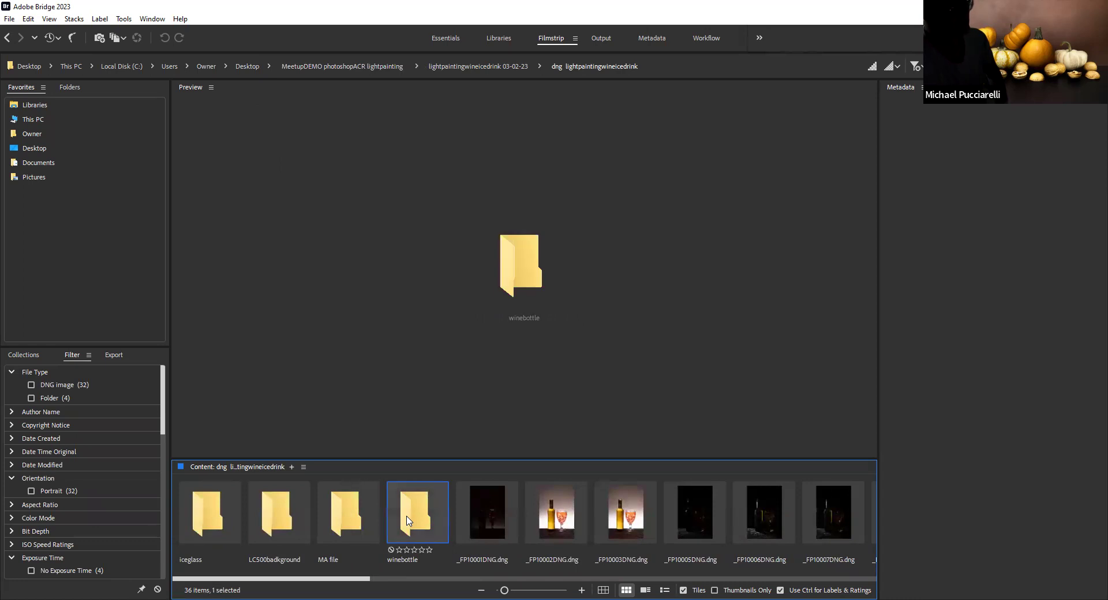
double_click(407, 521)
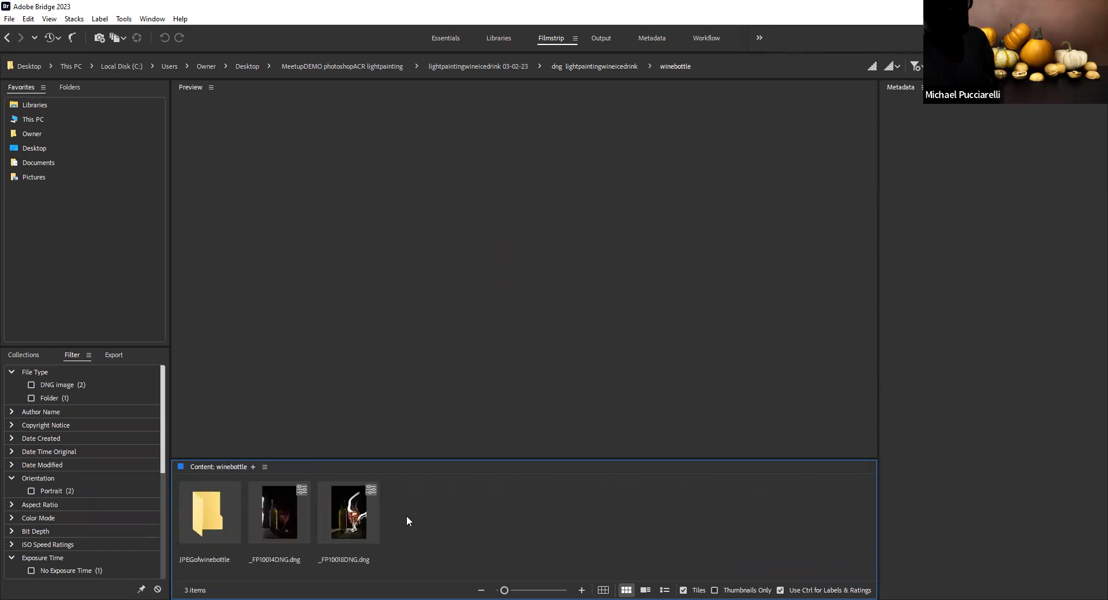
Step: Open _FP10014DNG.dng and _FP10018DNG.dng together in Camera Raw
click(284, 525)
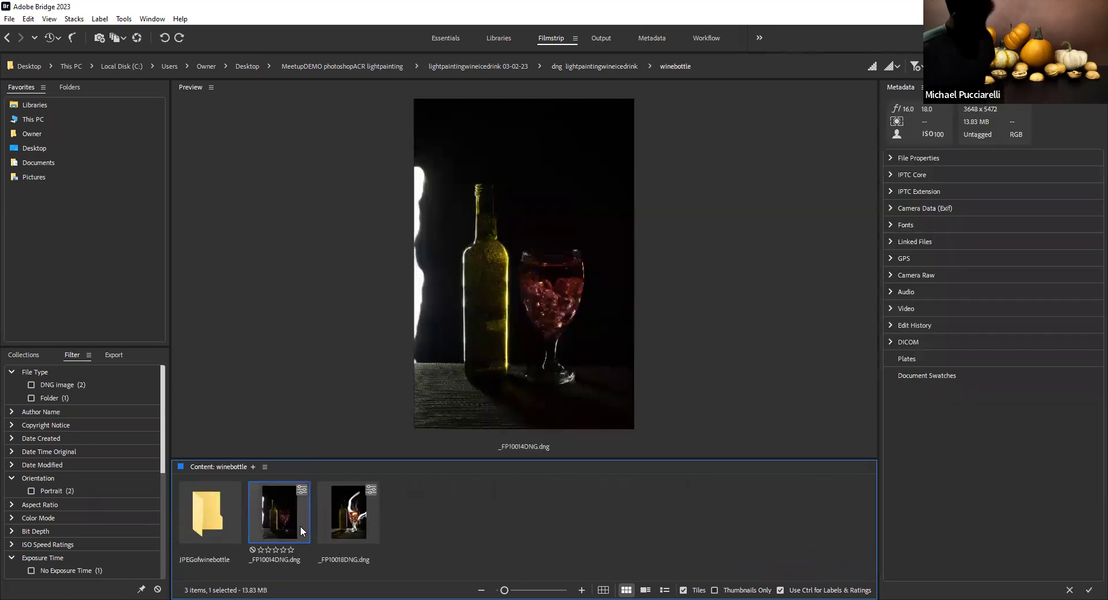
ctrl+click(349, 525)
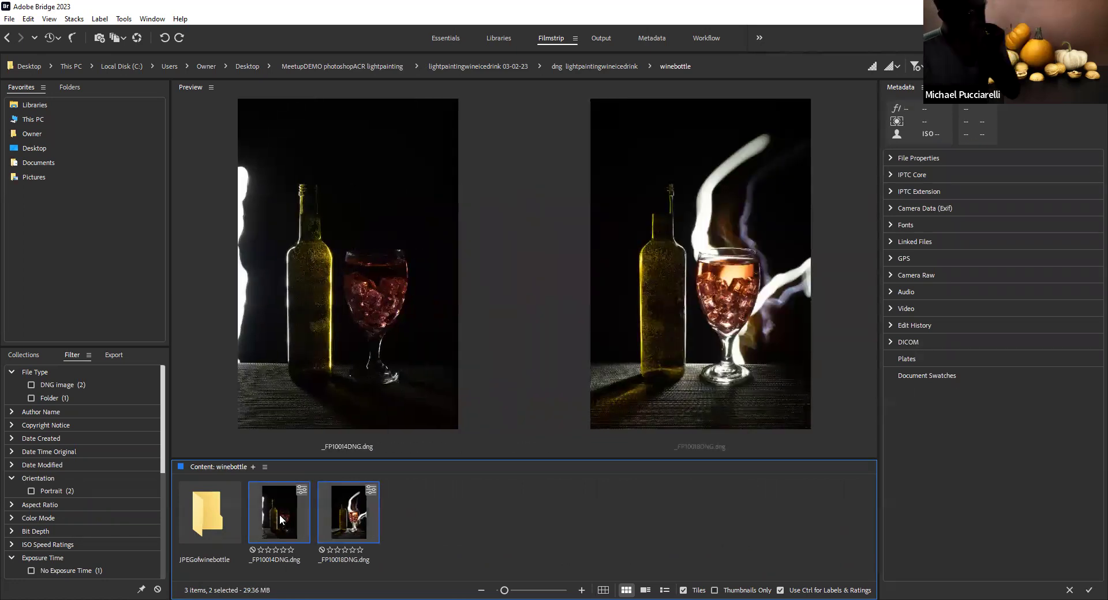
right_click(280, 517)
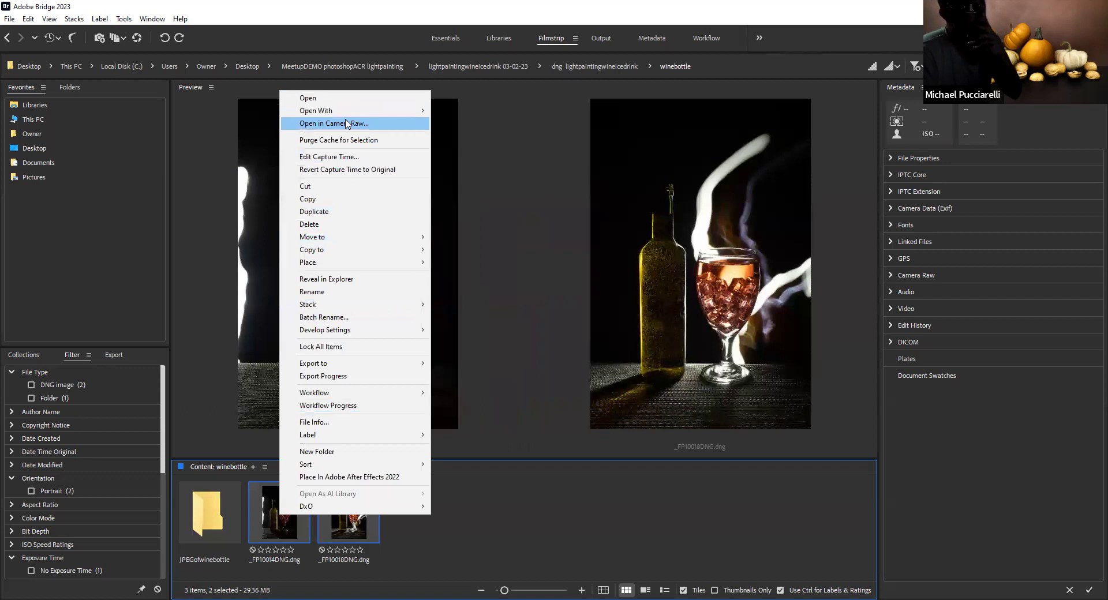
click(346, 123)
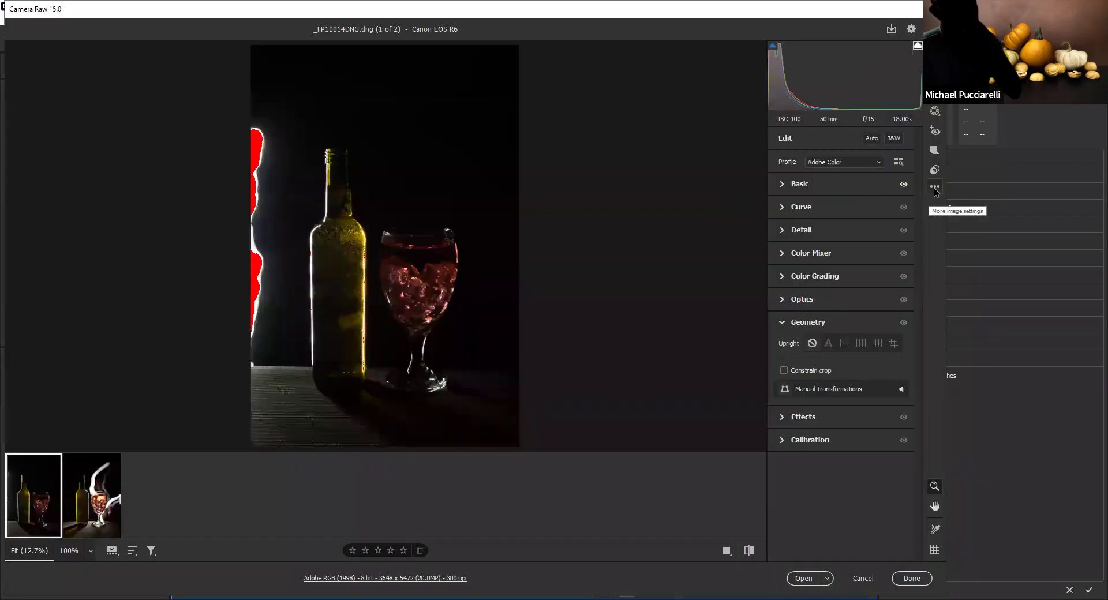
Step: Try the saved DefiantbigledWfilter settings on _FP10014DNG.dng, and dismiss Camera Raw without keeping the changes
click(936, 187)
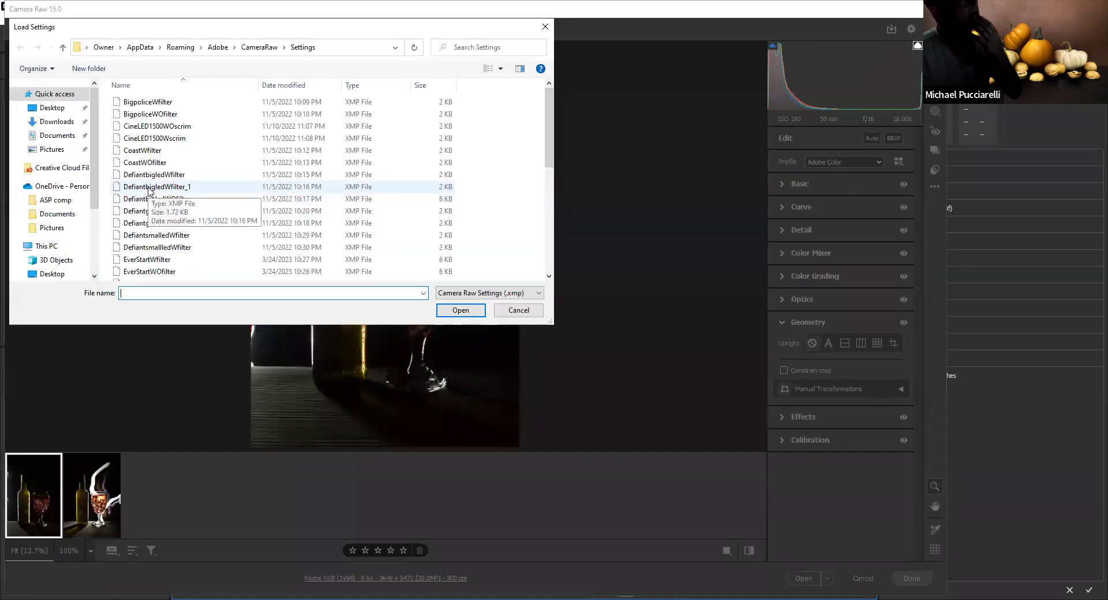
click(149, 176)
click(460, 310)
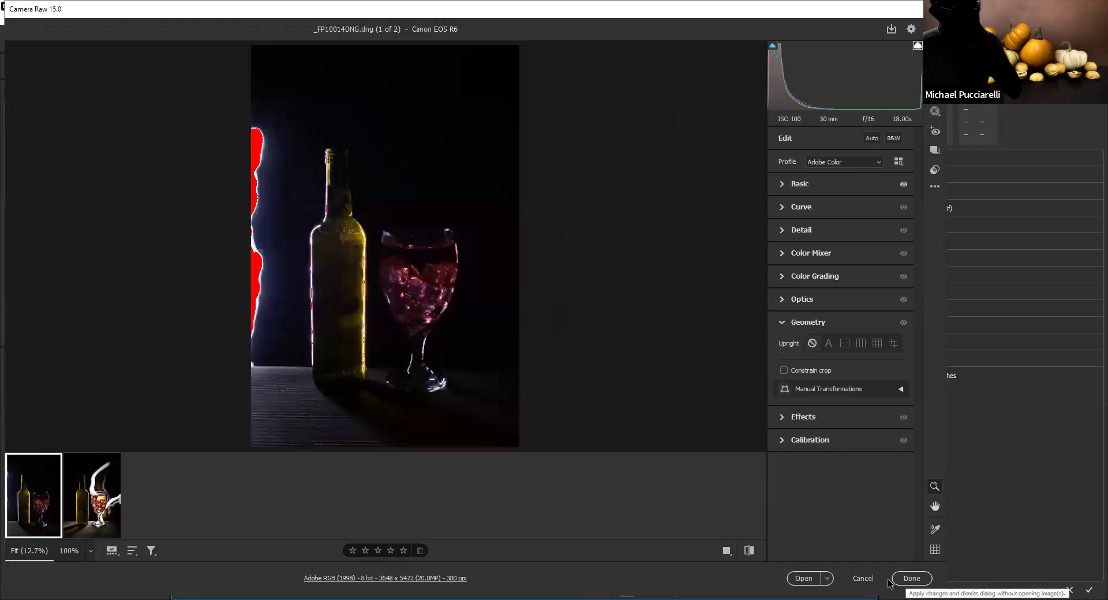
click(871, 585)
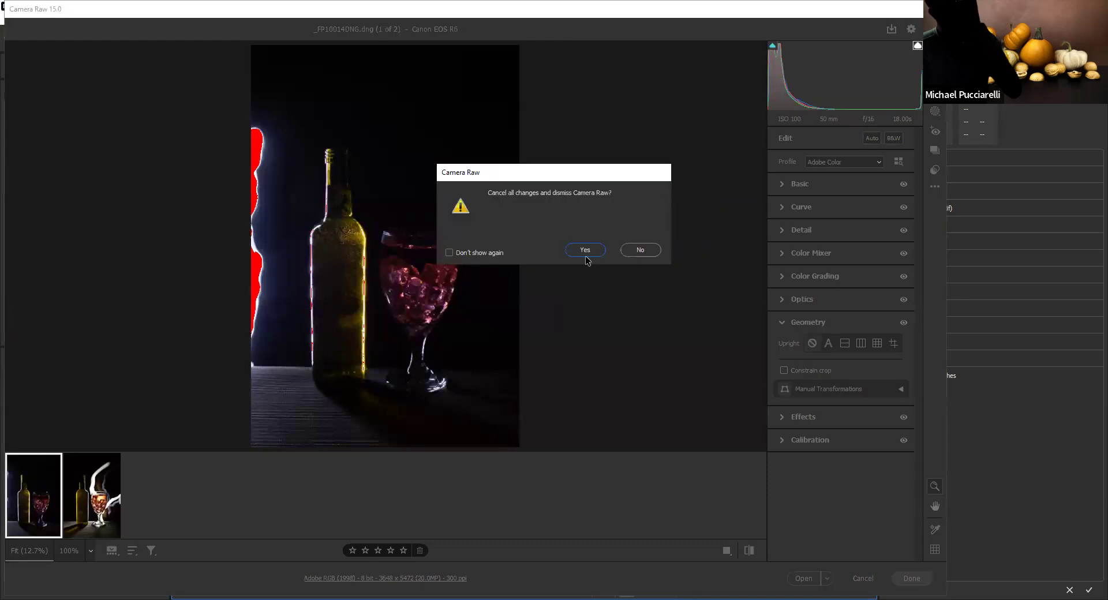
click(576, 254)
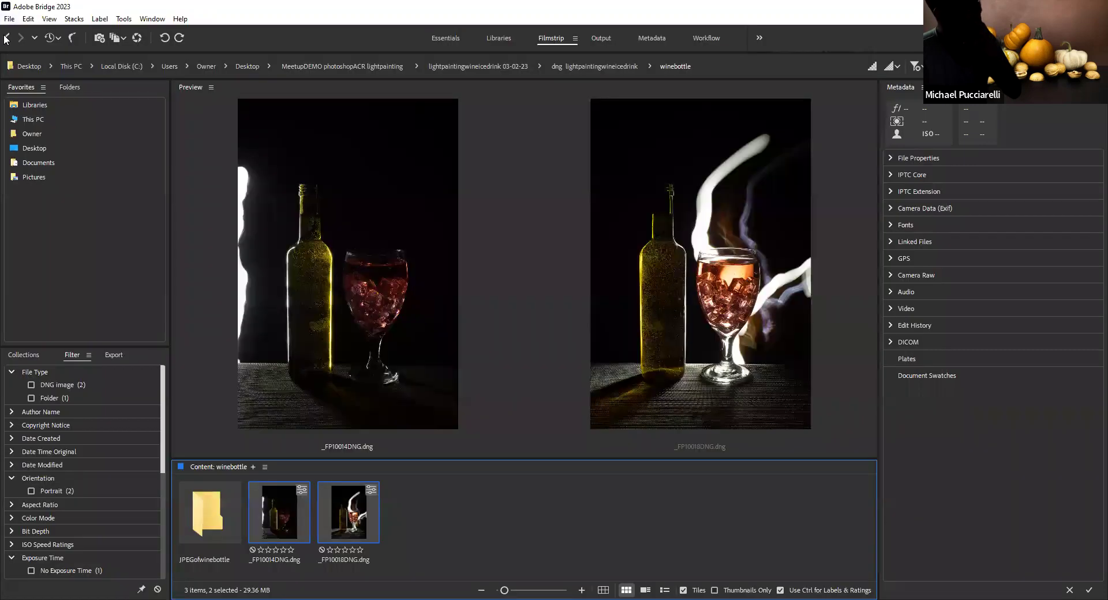
Step: Look through the files in the MA file folder and return to the dng lightpaintingwineicedrink folder
click(8, 38)
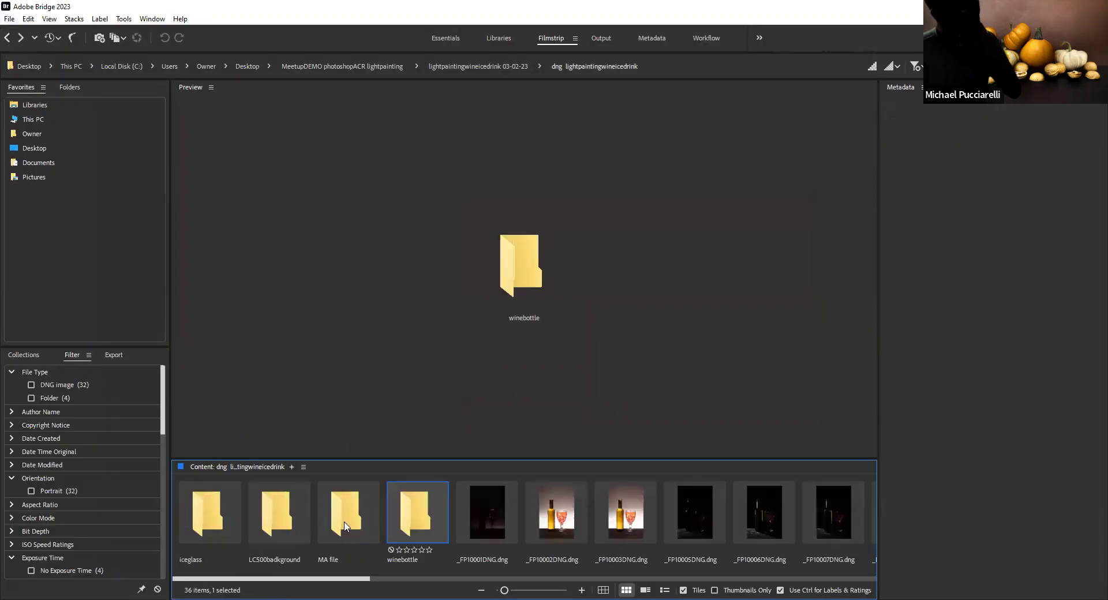
double_click(344, 521)
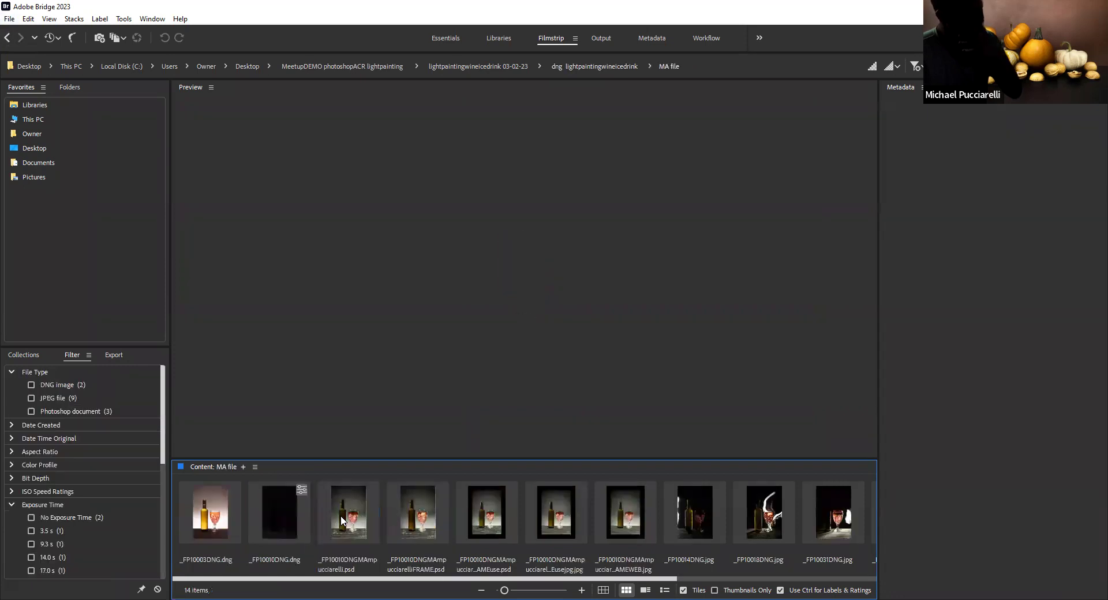
click(620, 505)
click(8, 39)
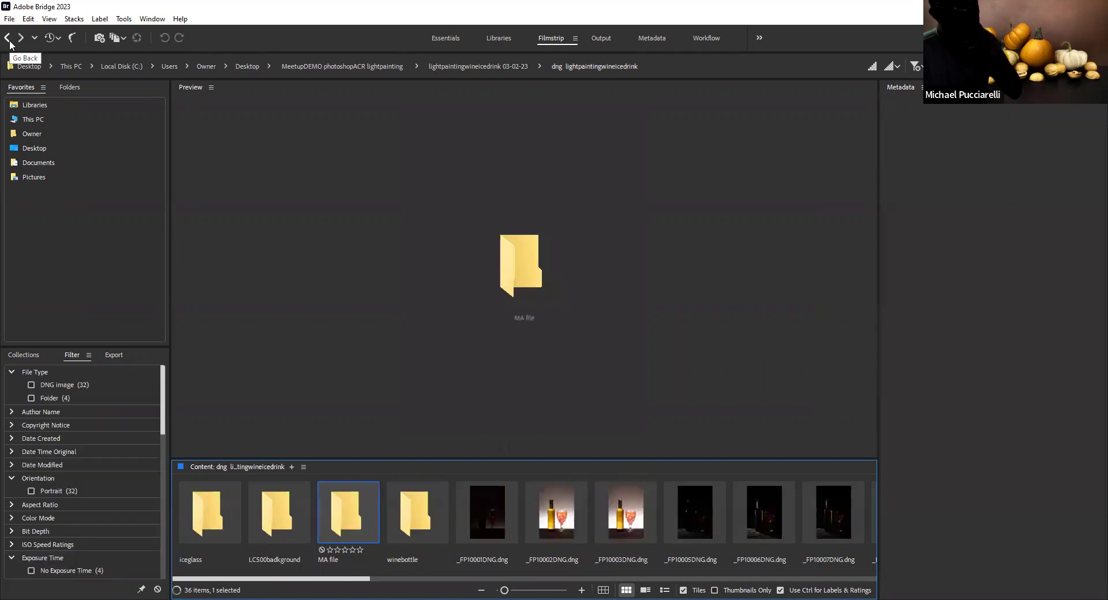
Step: From the LC500badkground folder, open _FP10035DNG.dng and a_FP10004DNG.dng together in Camera Raw
click(275, 515)
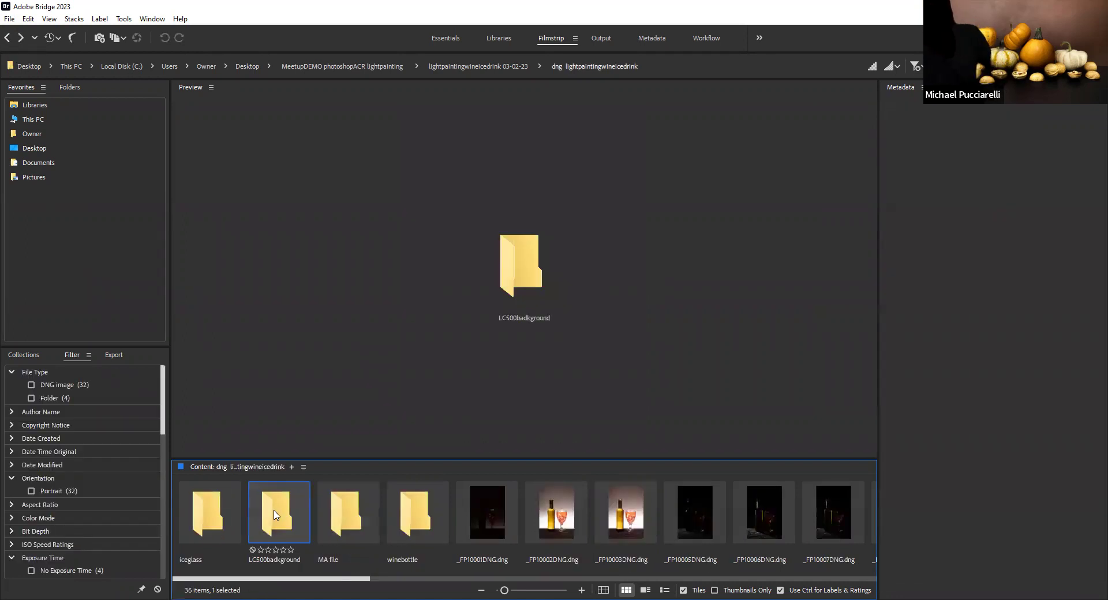
double_click(274, 516)
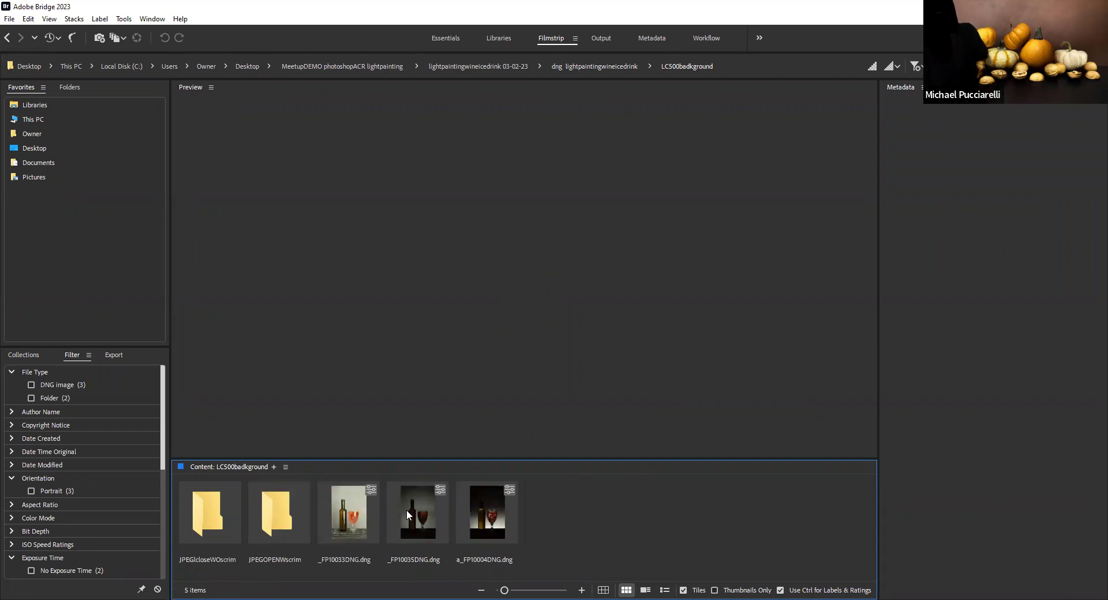
click(419, 506)
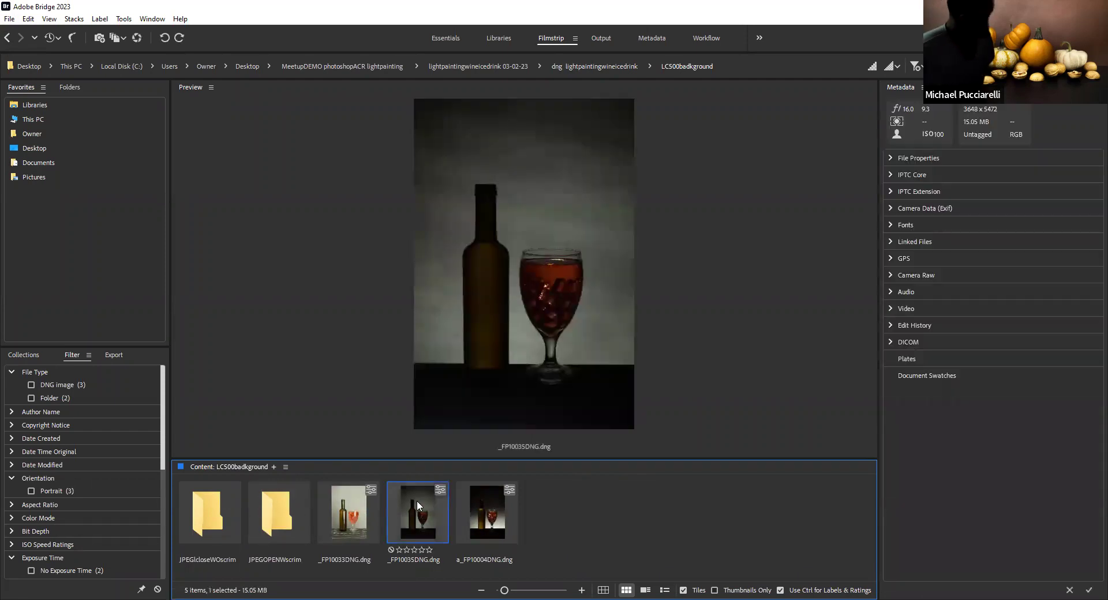
ctrl+click(481, 525)
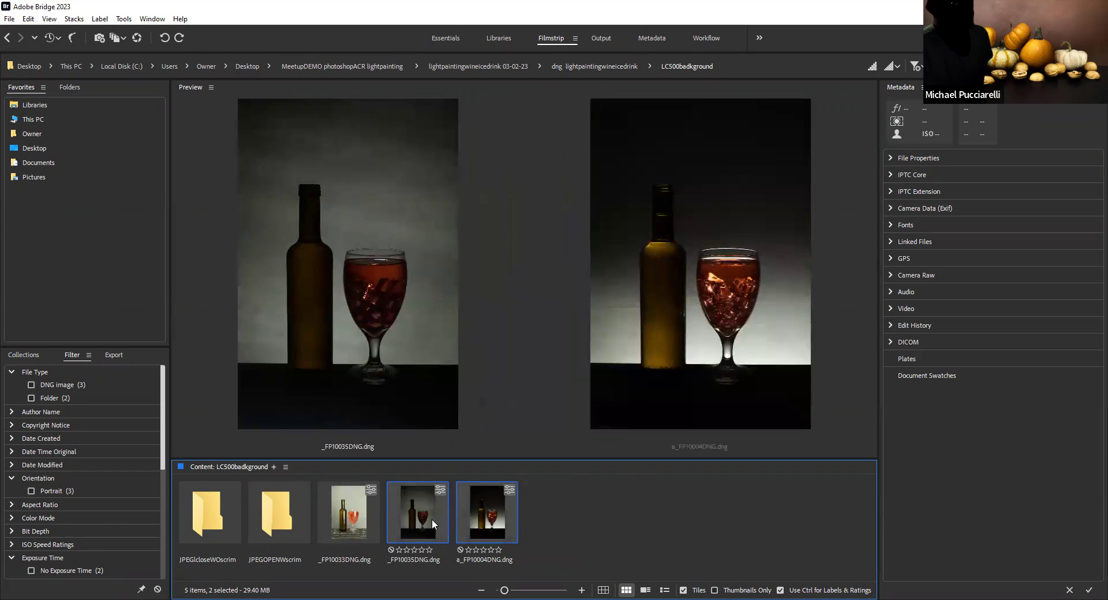
right_click(411, 515)
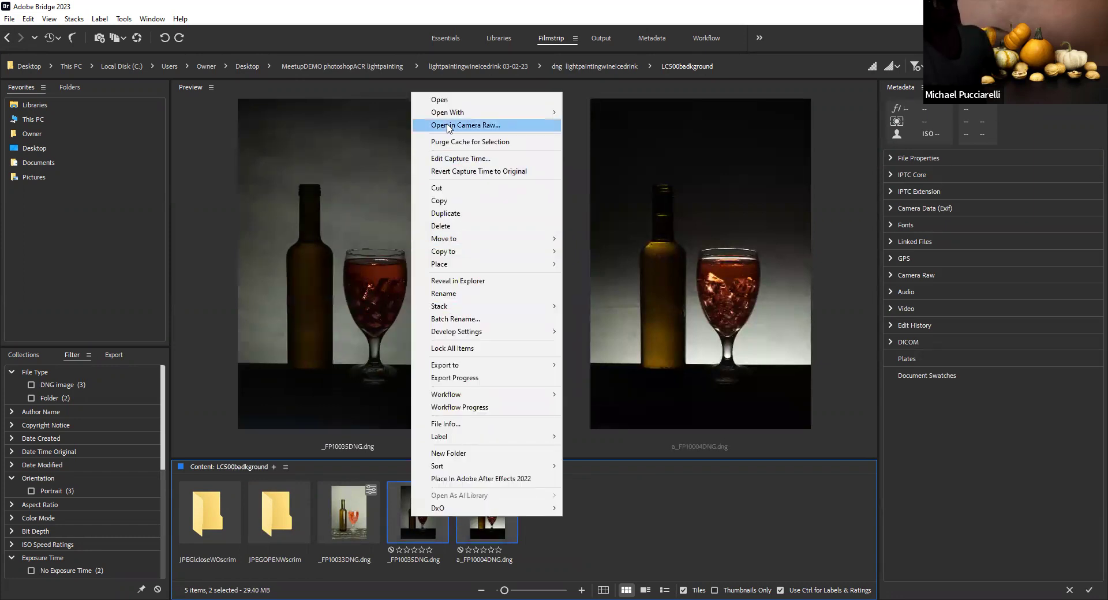
click(449, 127)
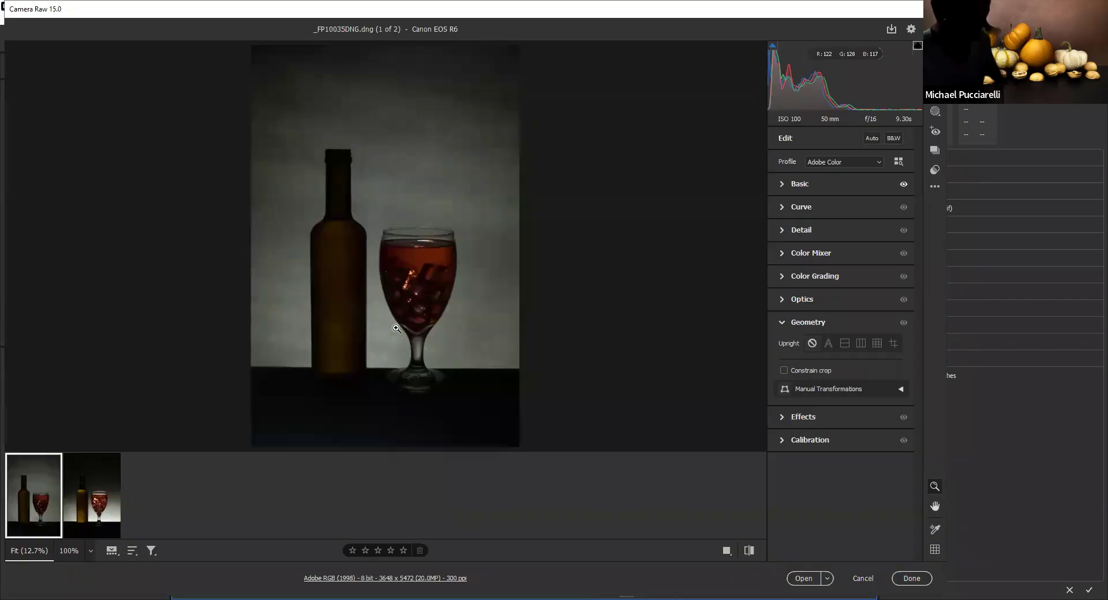
Step: Try the saved LC500CloseWOscrim settings on both selected images, and dismiss Camera Raw without keeping the changes
key(ctrl+a)
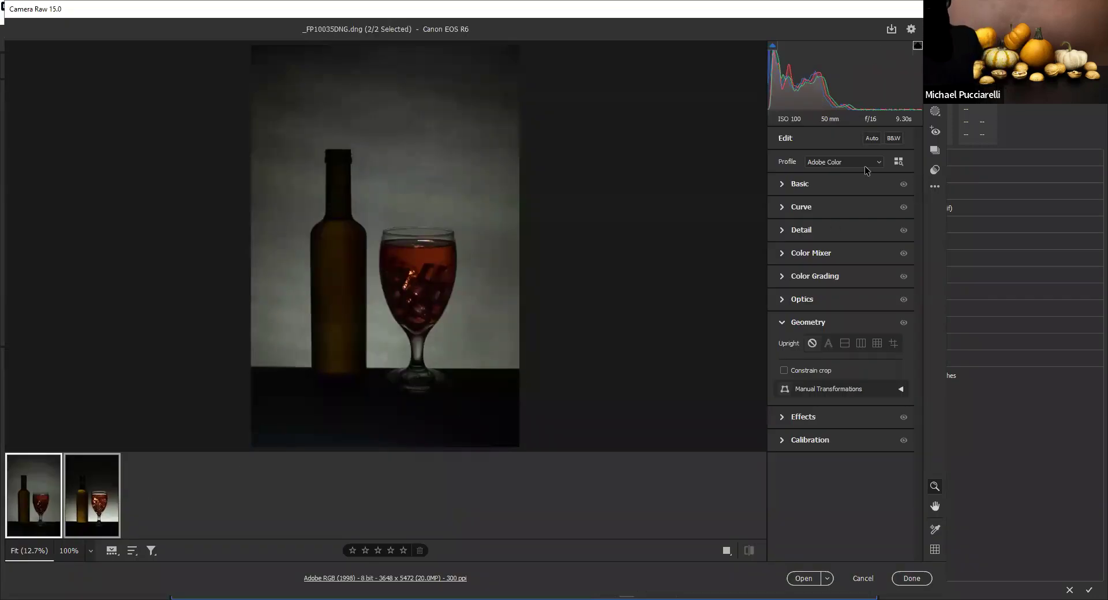
click(935, 187)
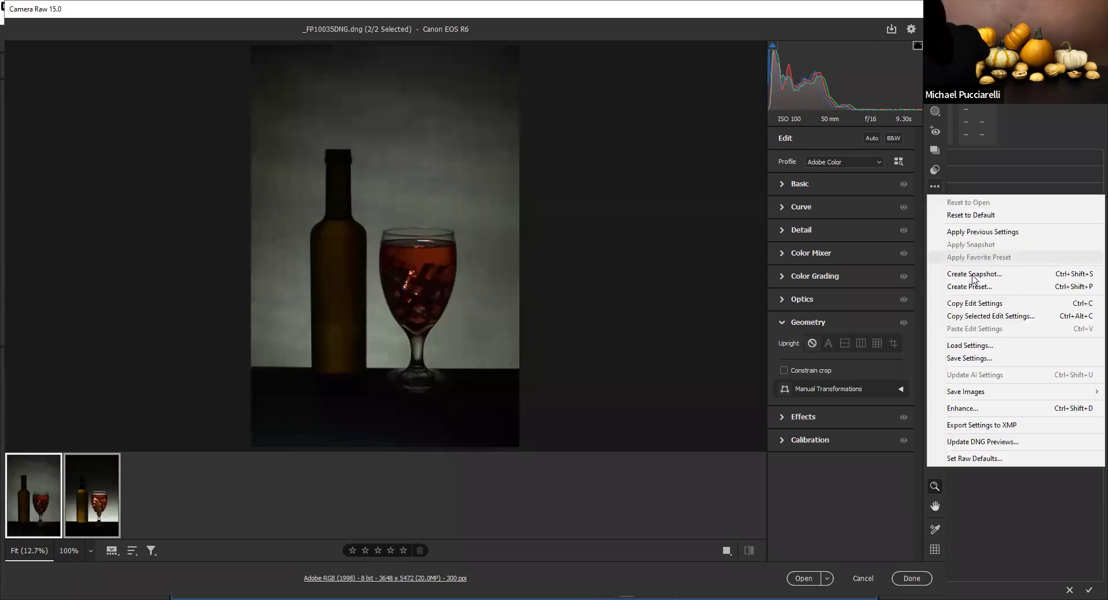
click(989, 347)
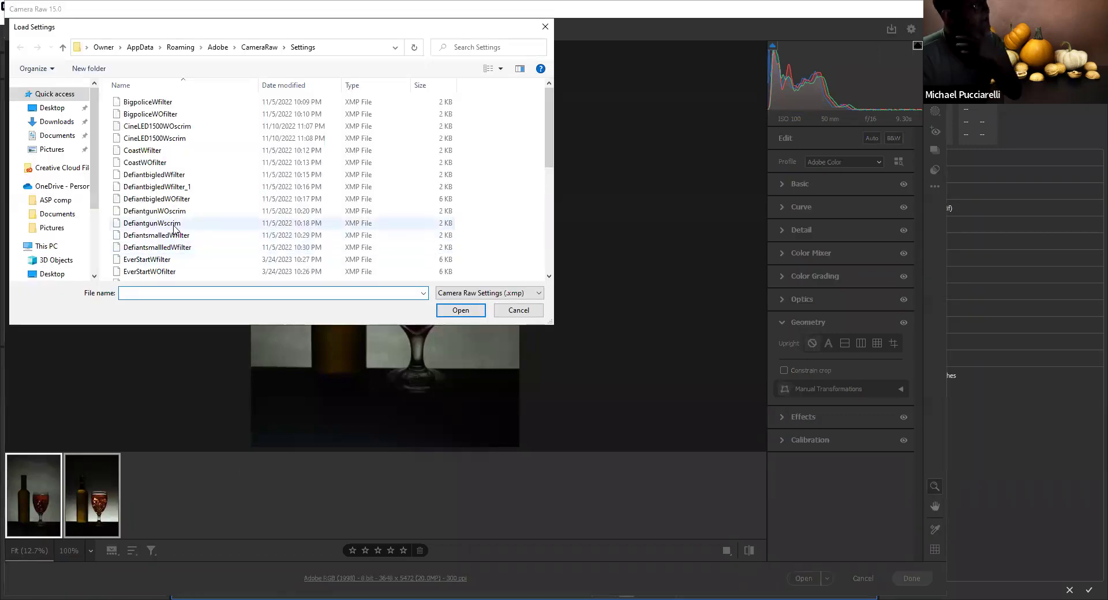
scroll(174, 231, down, 4)
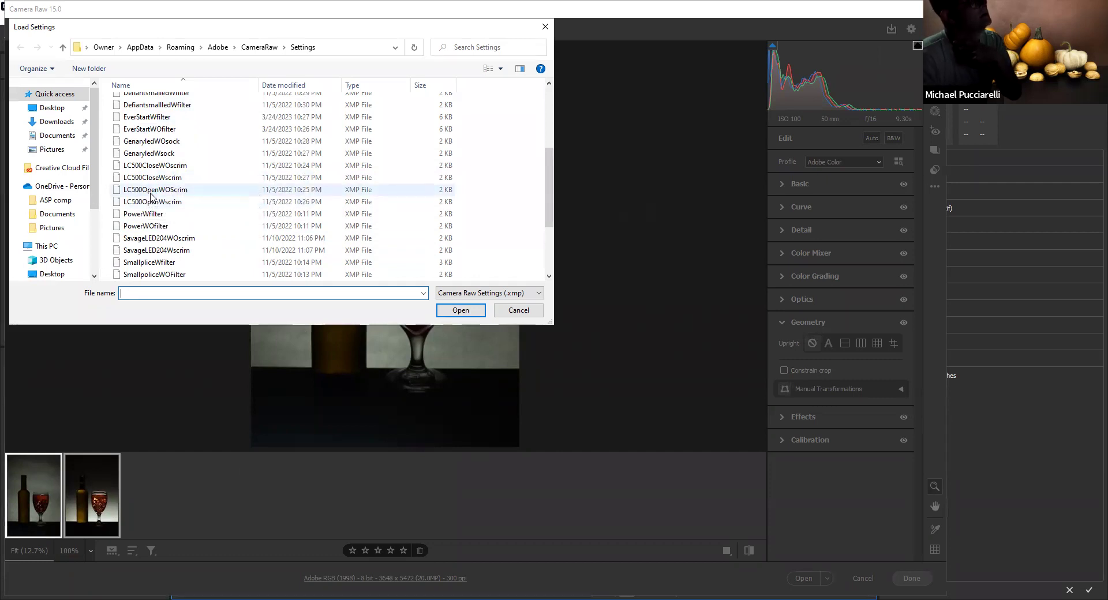
click(154, 166)
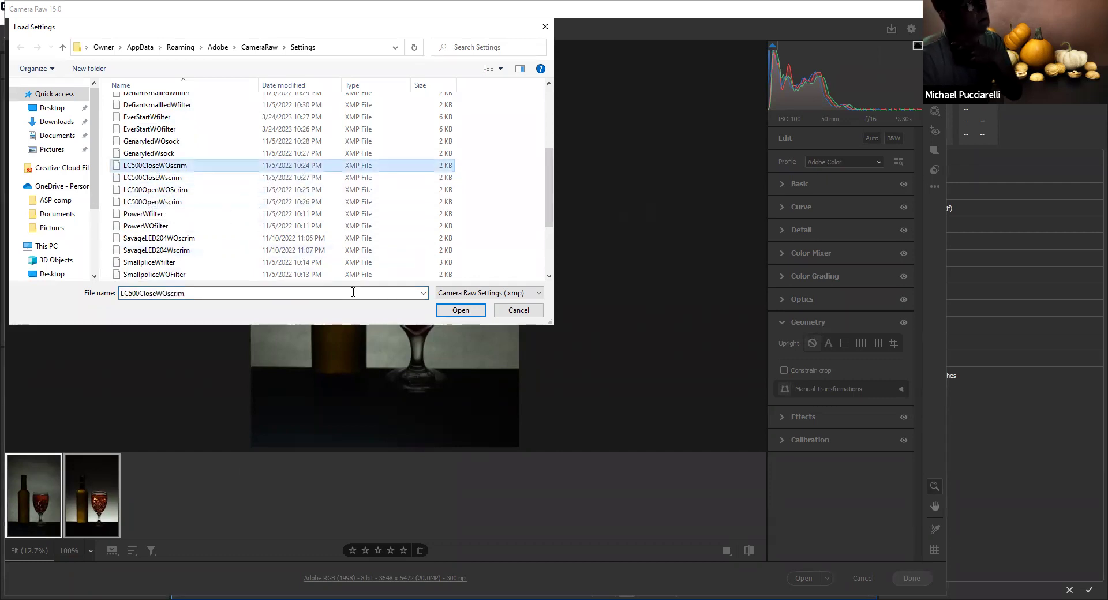
click(456, 311)
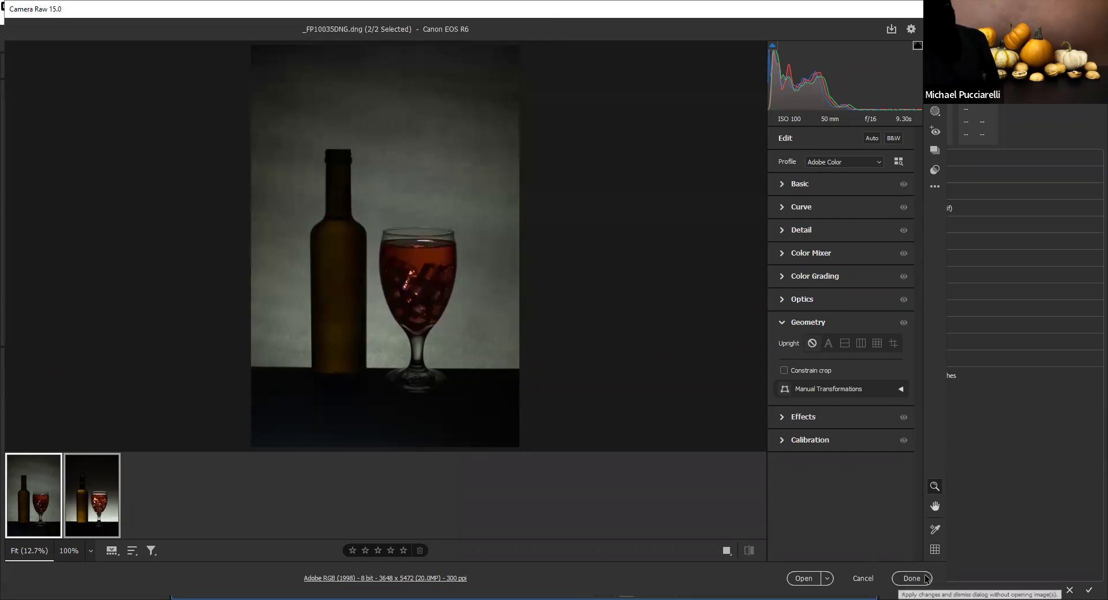
click(865, 584)
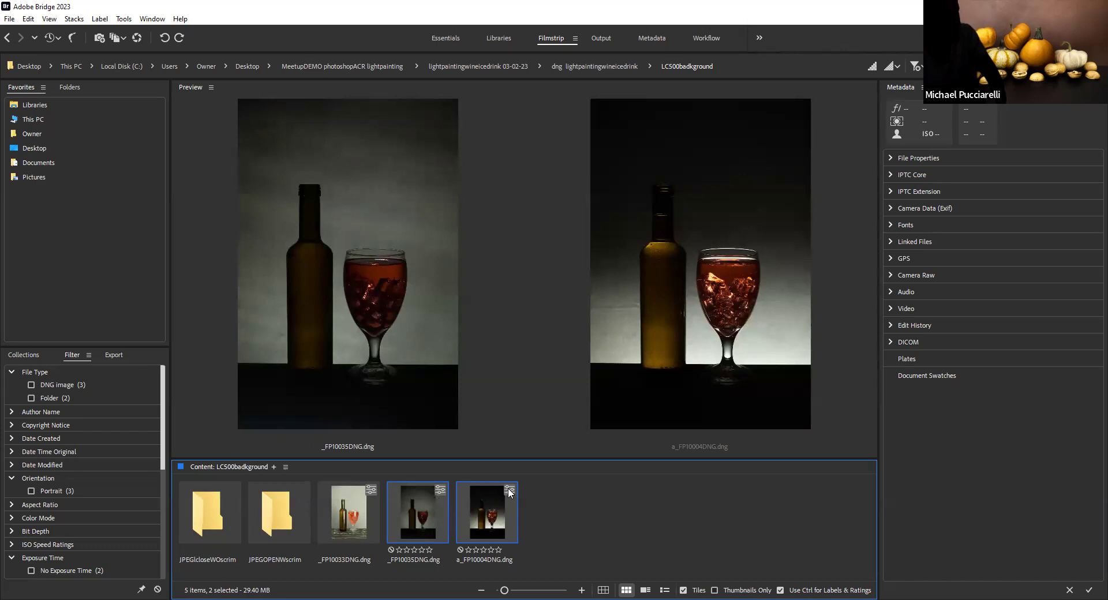
Step: Open _FP10033DNG.dng from the LC500badkground folder in Camera Raw
click(345, 517)
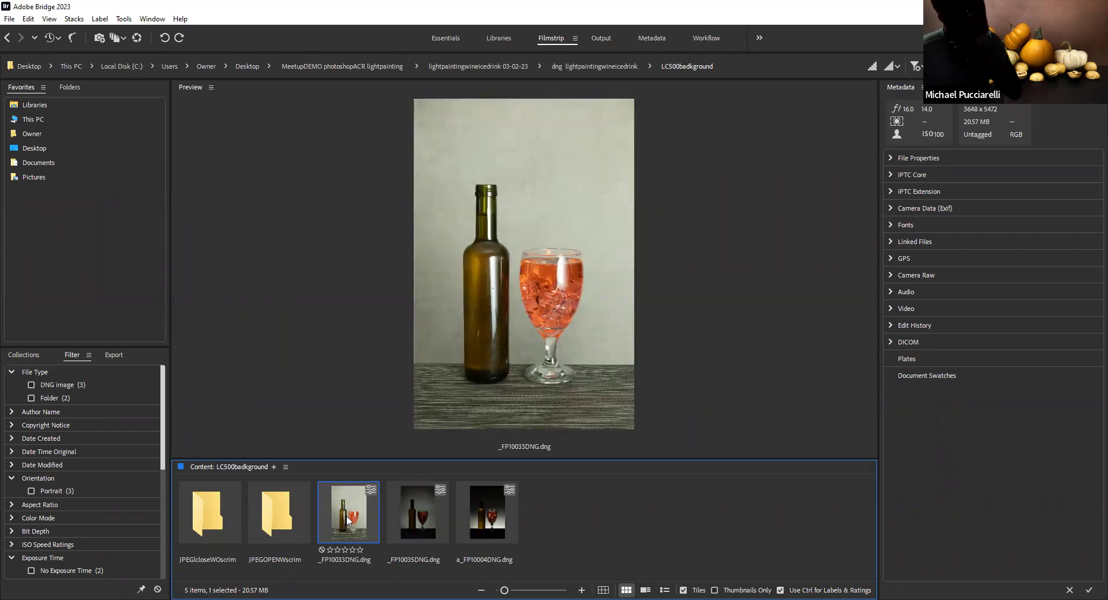
right_click(348, 519)
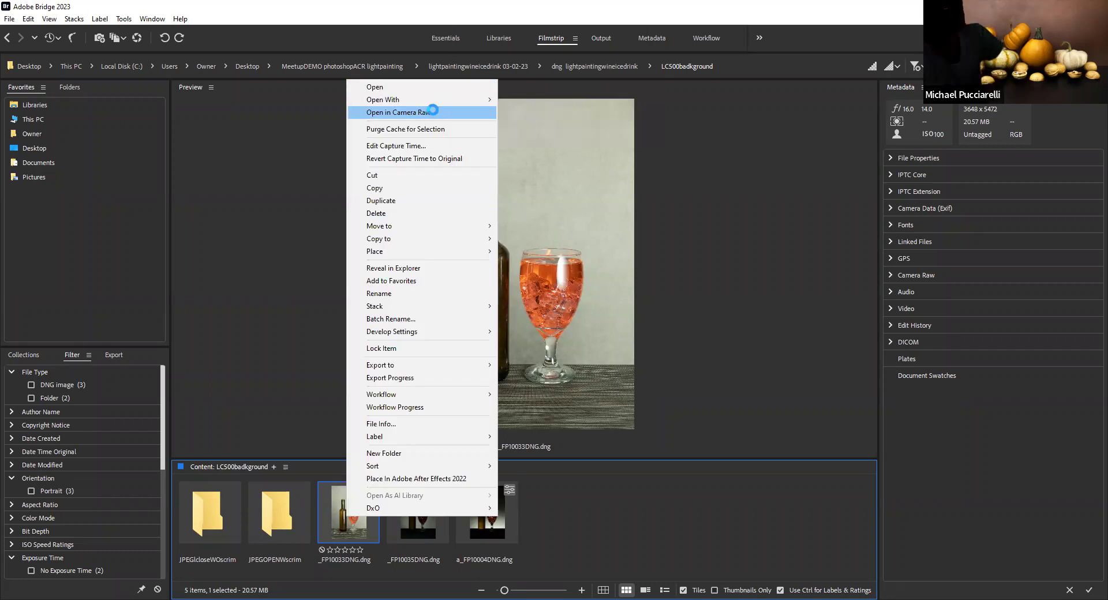
click(503, 437)
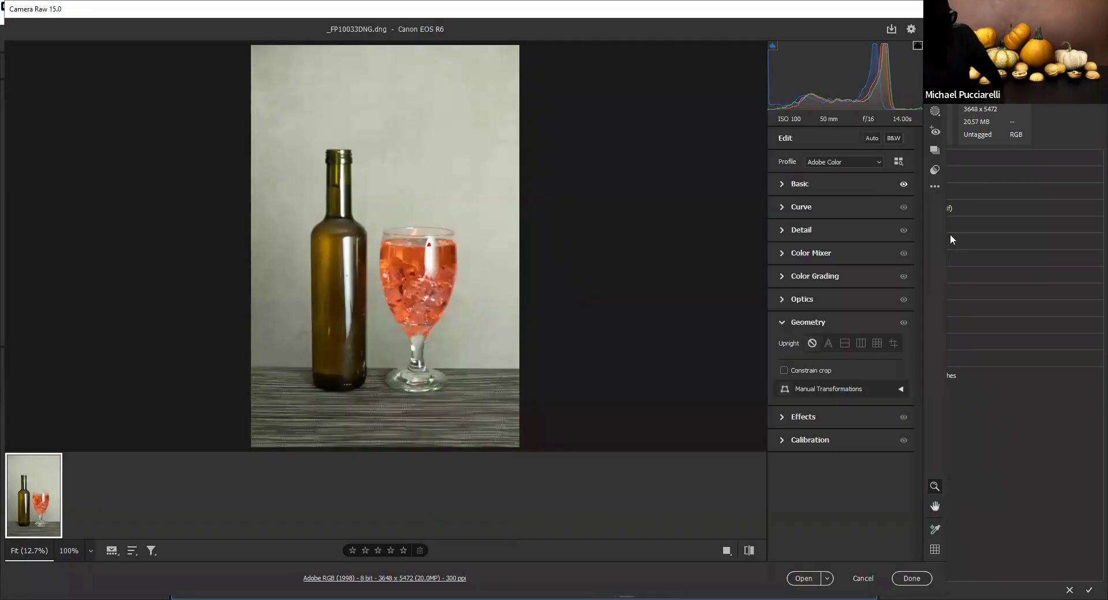
Step: Try the saved LC500CloseWscrim settings on _FP10033DNG.dng, and dismiss Camera Raw, cancelling all changes
click(934, 188)
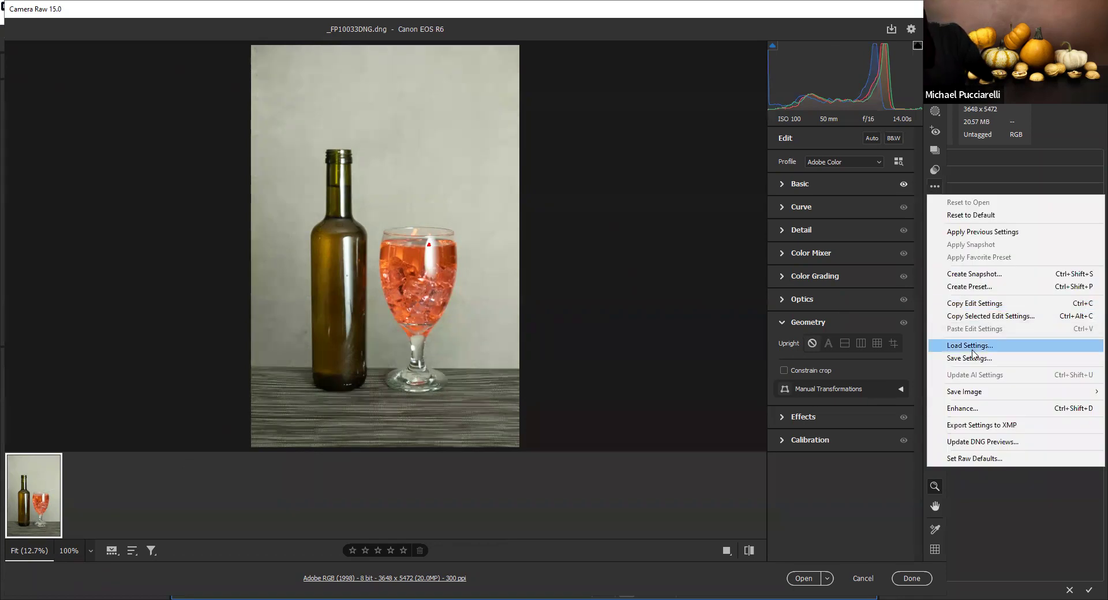
click(973, 350)
scroll(179, 225, down, 2)
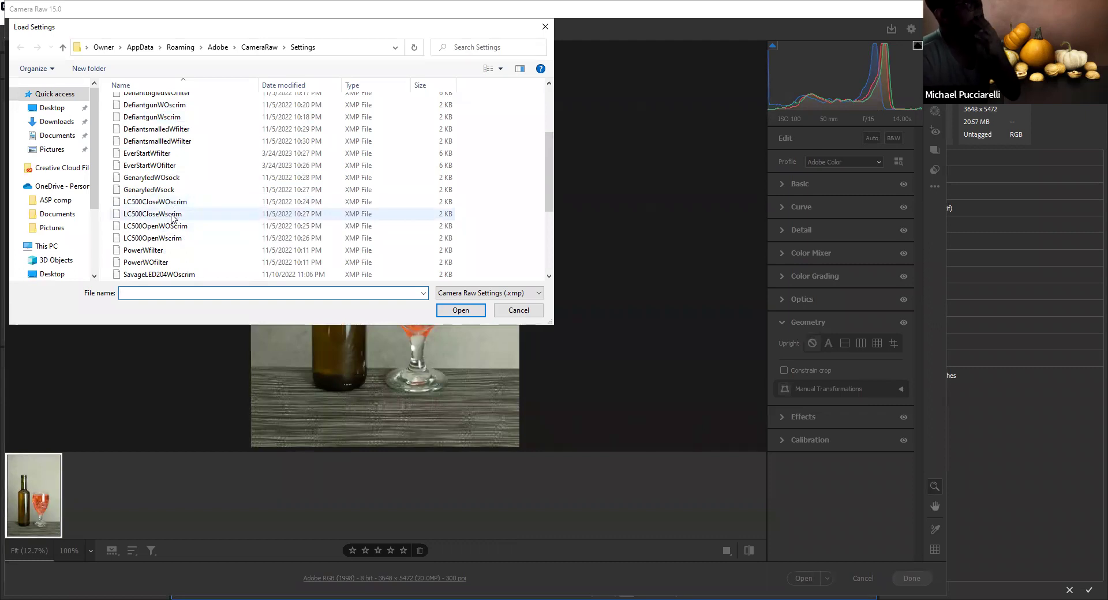
click(167, 215)
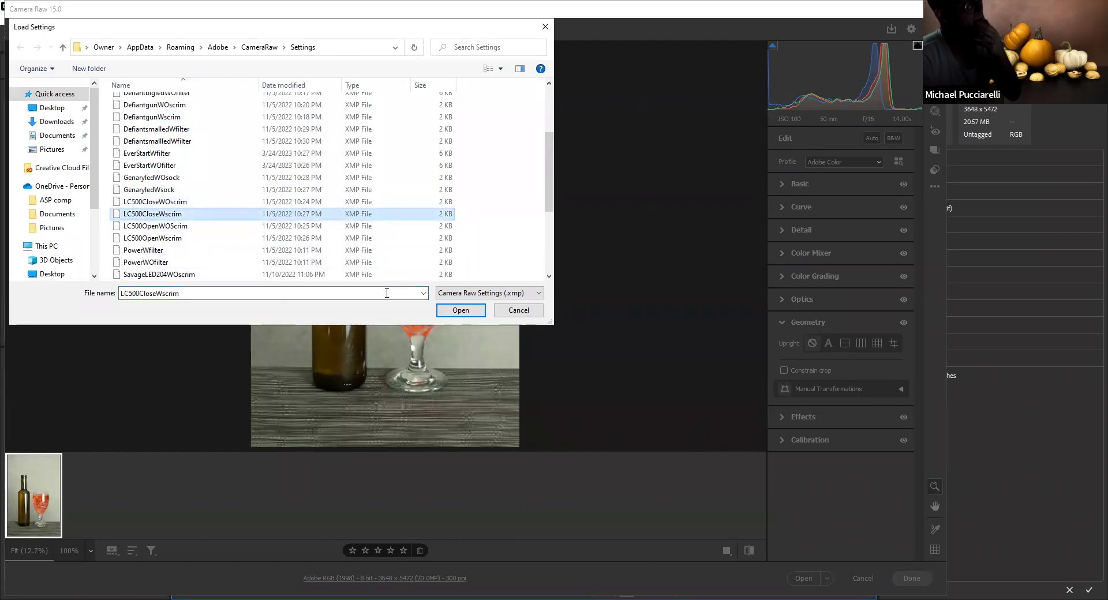
click(450, 313)
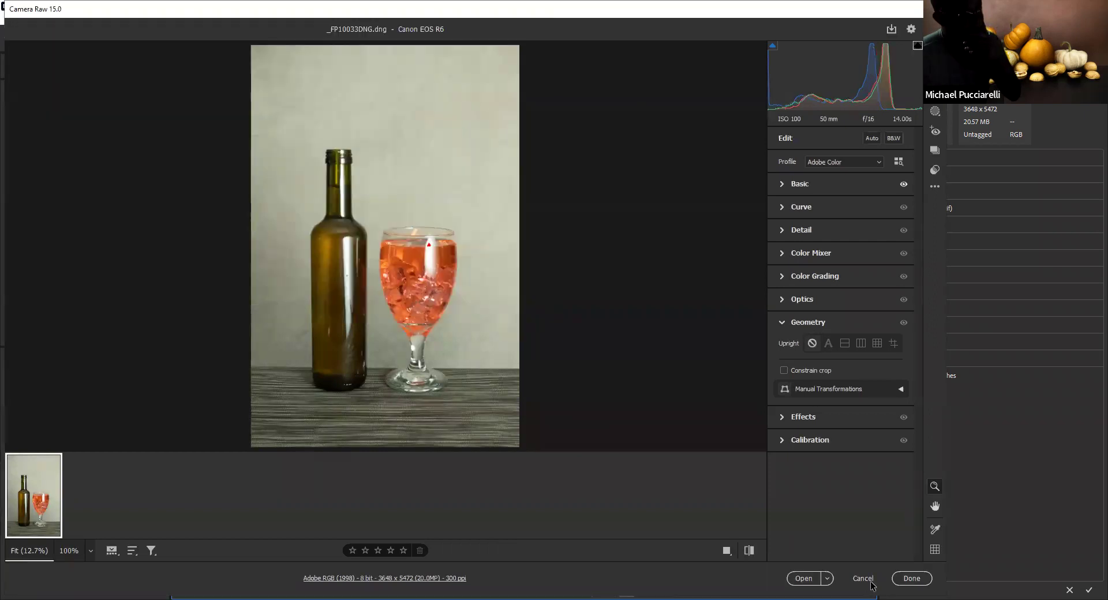
click(863, 582)
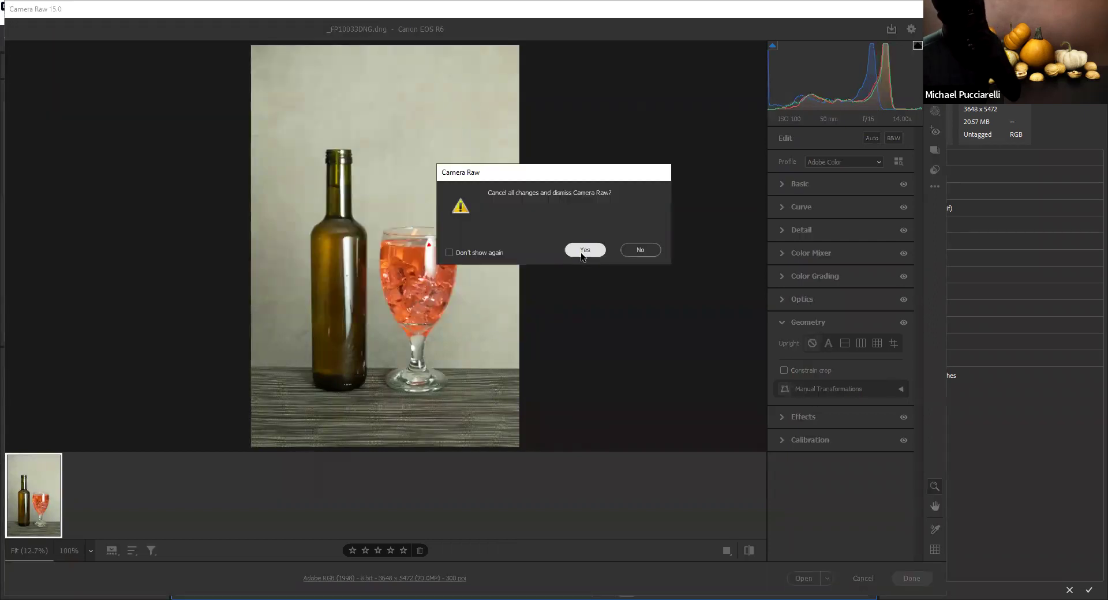
click(583, 250)
Step: Go back to MeetupDEMO photoshopACR lightpainting and open LightpaintingmarbleddrinkR5 04-04-23 > dng LightpaintingmarbleddrinkR5
click(7, 39)
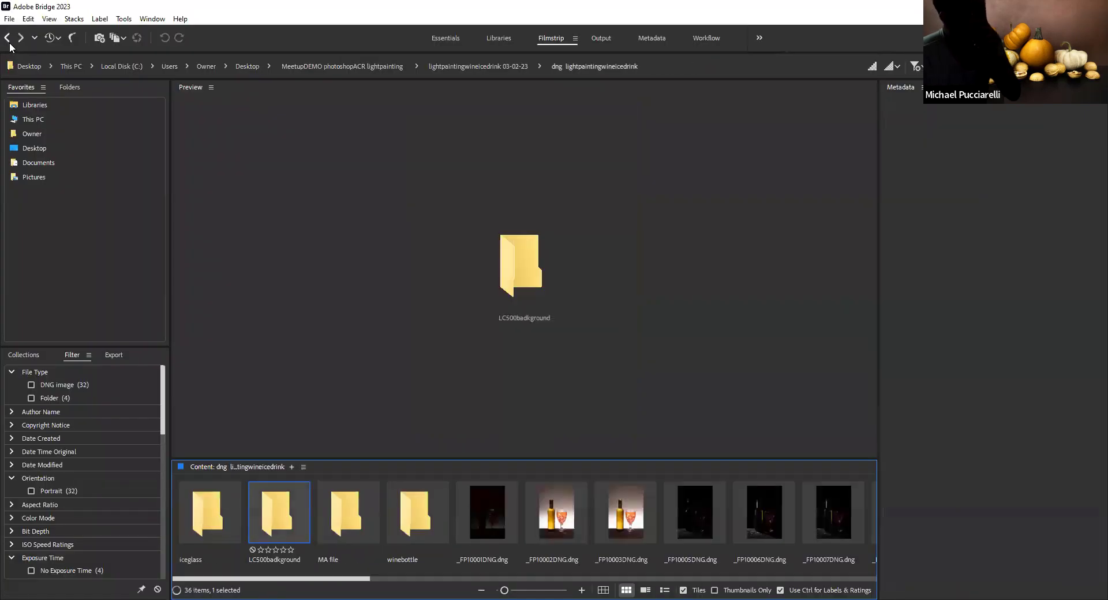
click(10, 44)
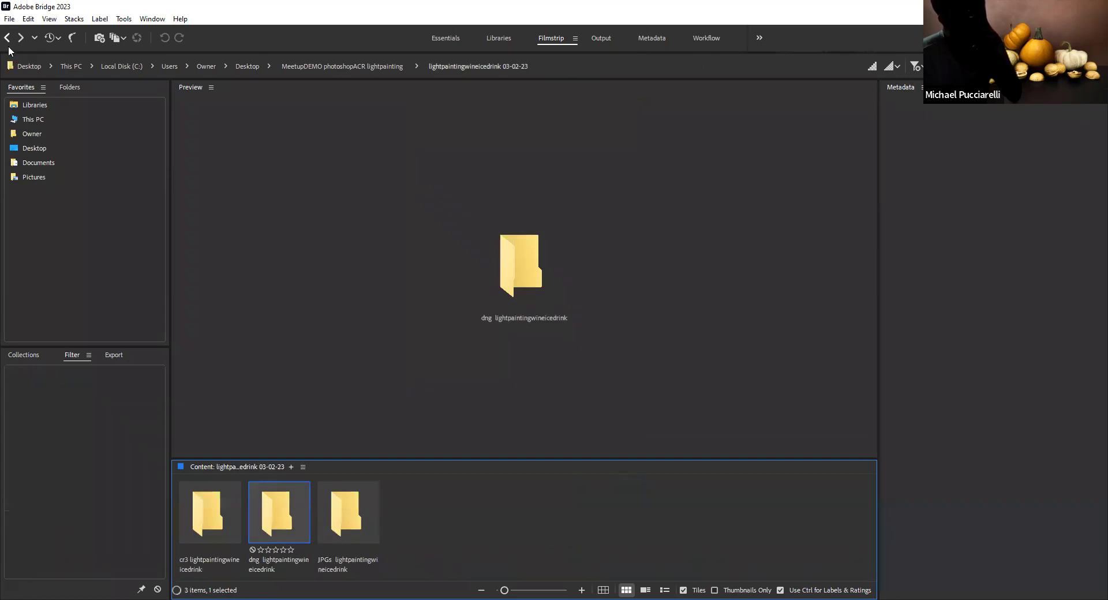
click(7, 38)
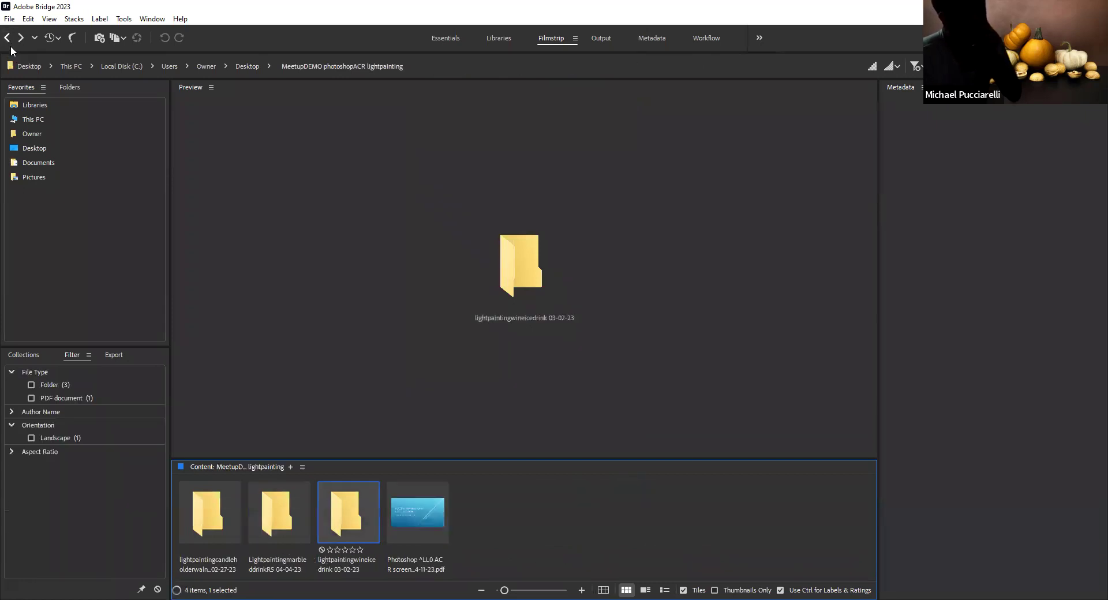
double_click(272, 500)
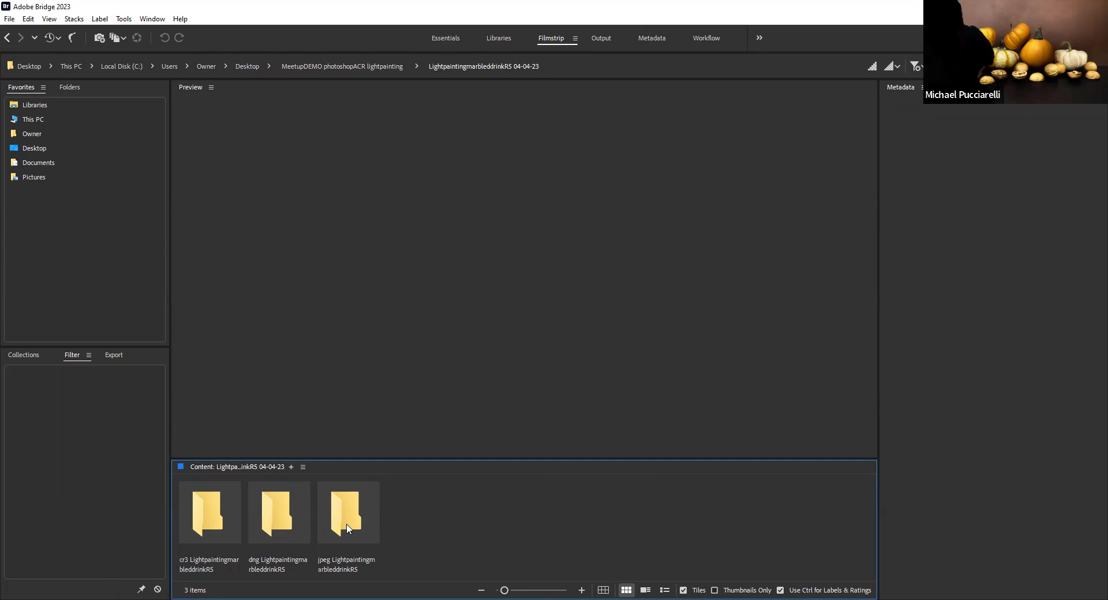
click(273, 518)
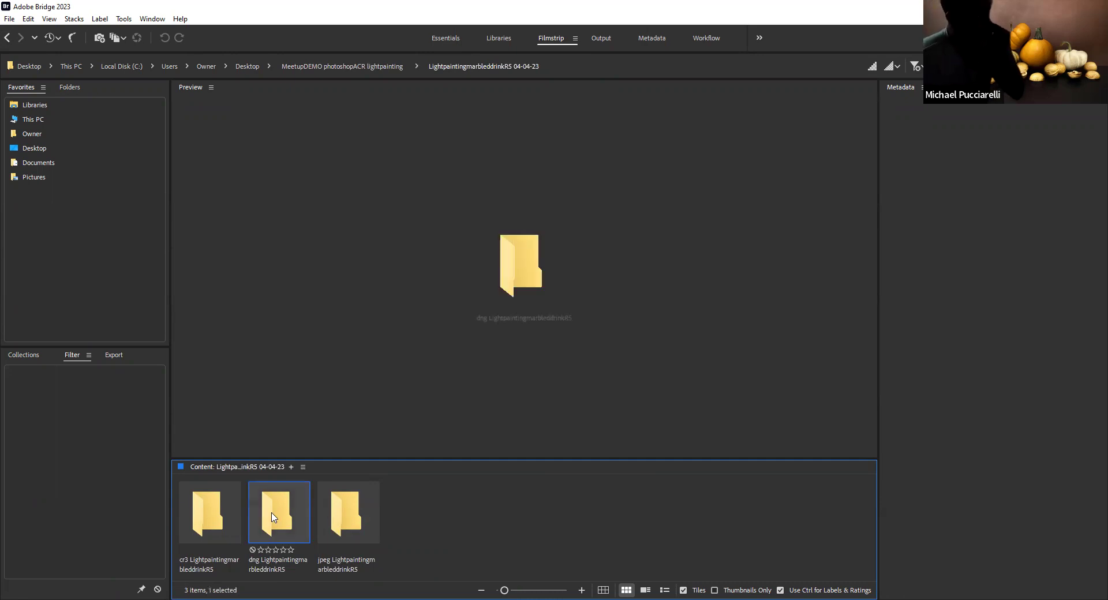
double_click(273, 517)
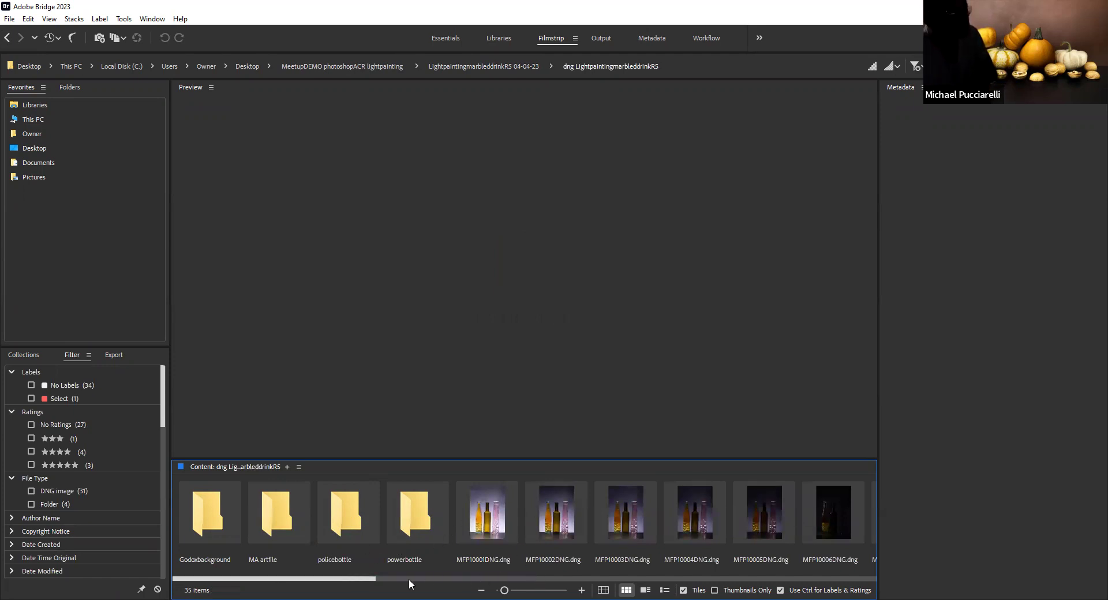
Step: From the powerbottle subfolder, open MFP10007DNG.dng, MFP10010DNG.dng and MFP10012DNG.dng together in Camera Raw
mouse_move(338, 582)
mouse_down()
mouse_move(932, 572)
mouse_move(338, 582)
mouse_up()
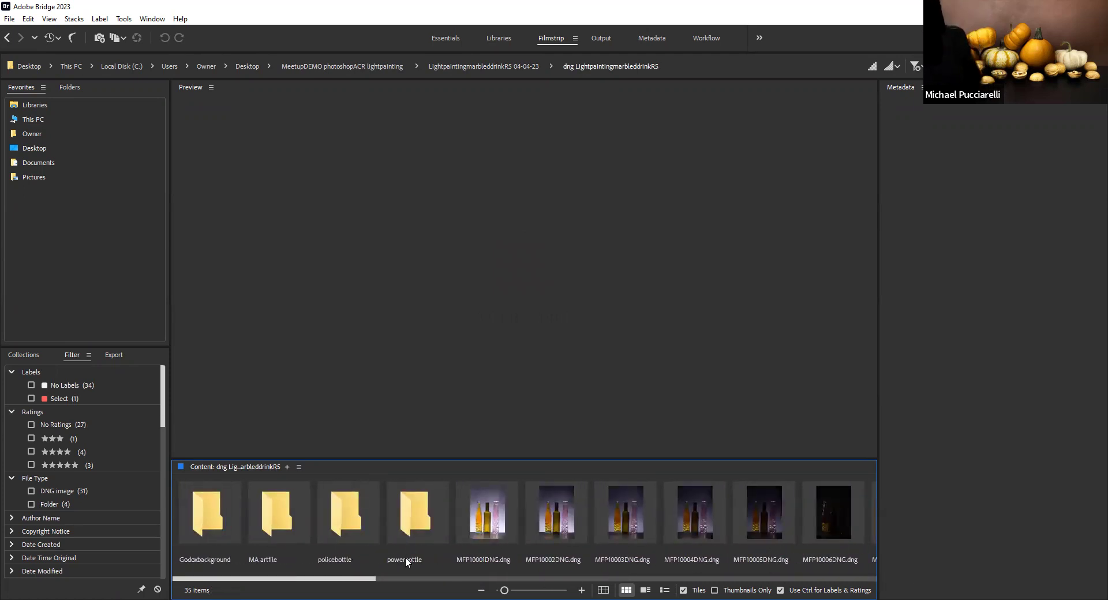
double_click(410, 506)
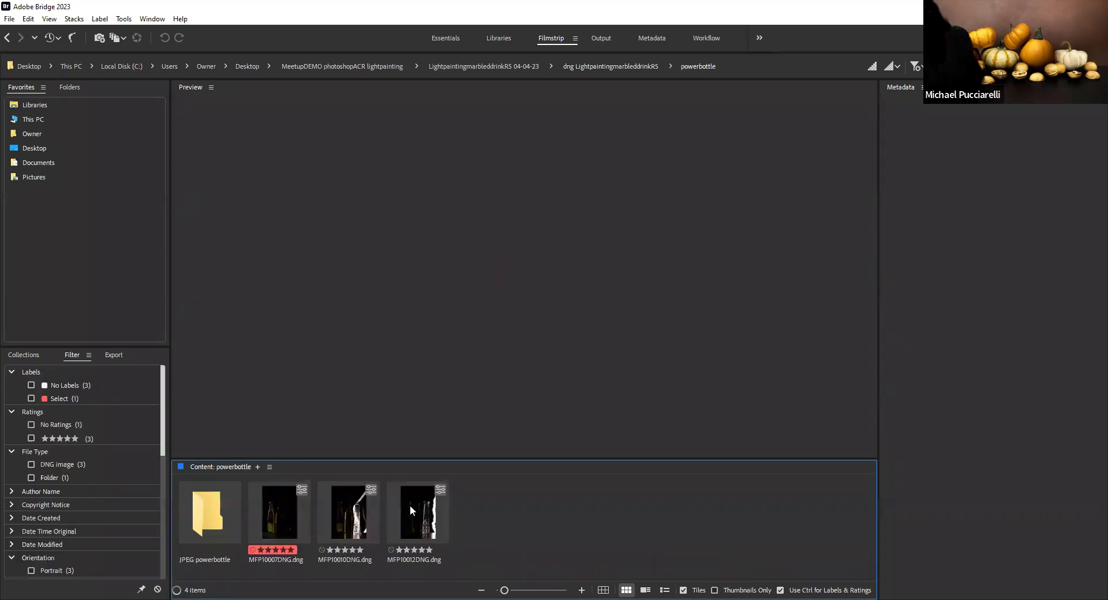
click(272, 522)
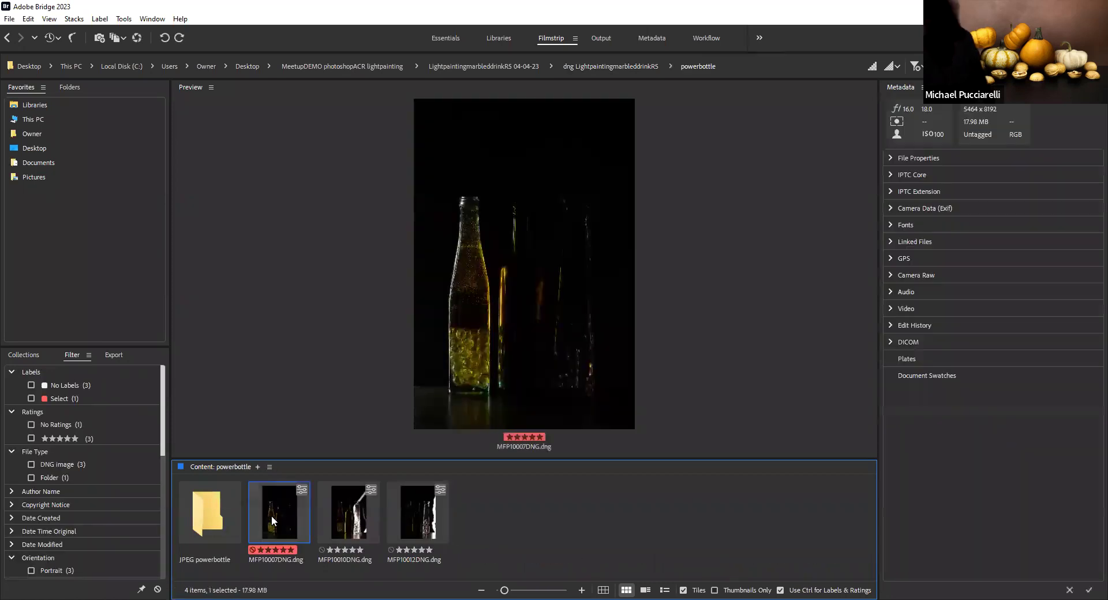
ctrl+click(360, 529)
ctrl+click(417, 519)
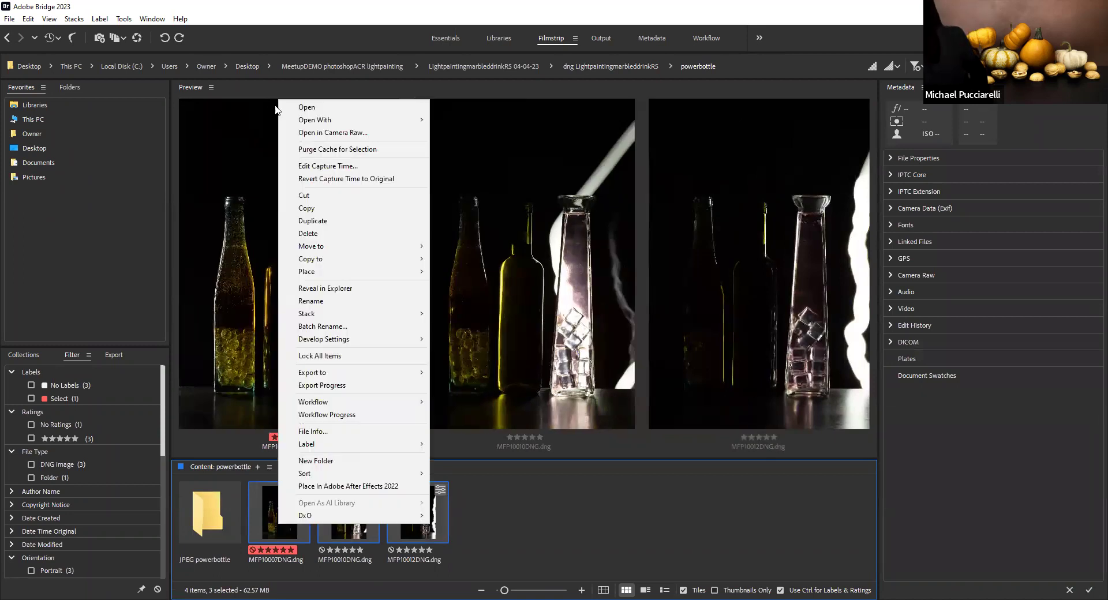
click(323, 132)
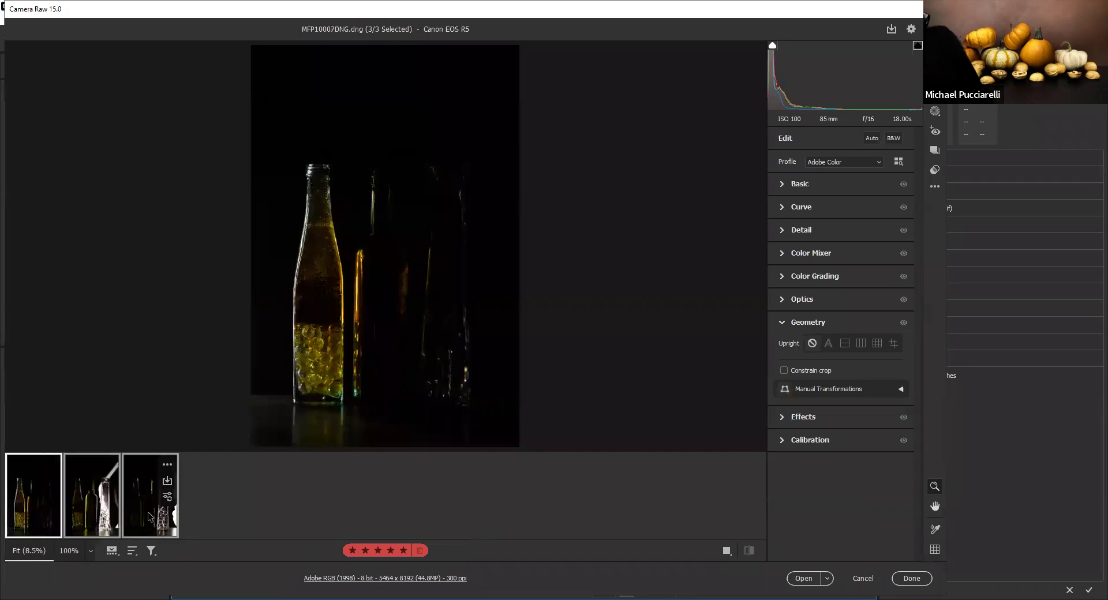
Step: Load the saved PowerWfilter settings onto the three selected powerbottle images
click(935, 188)
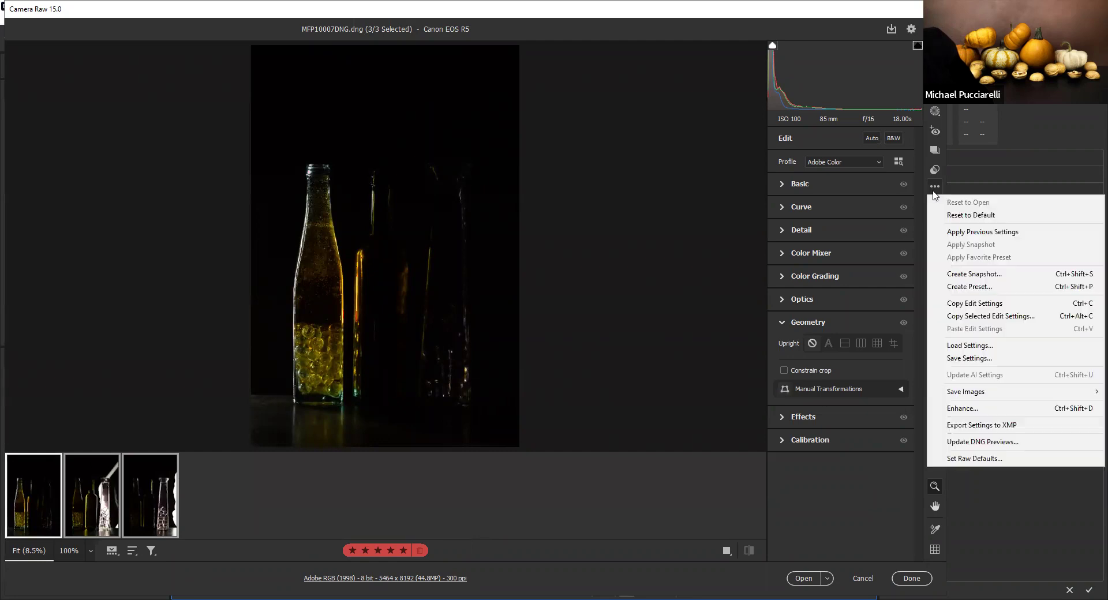
click(986, 346)
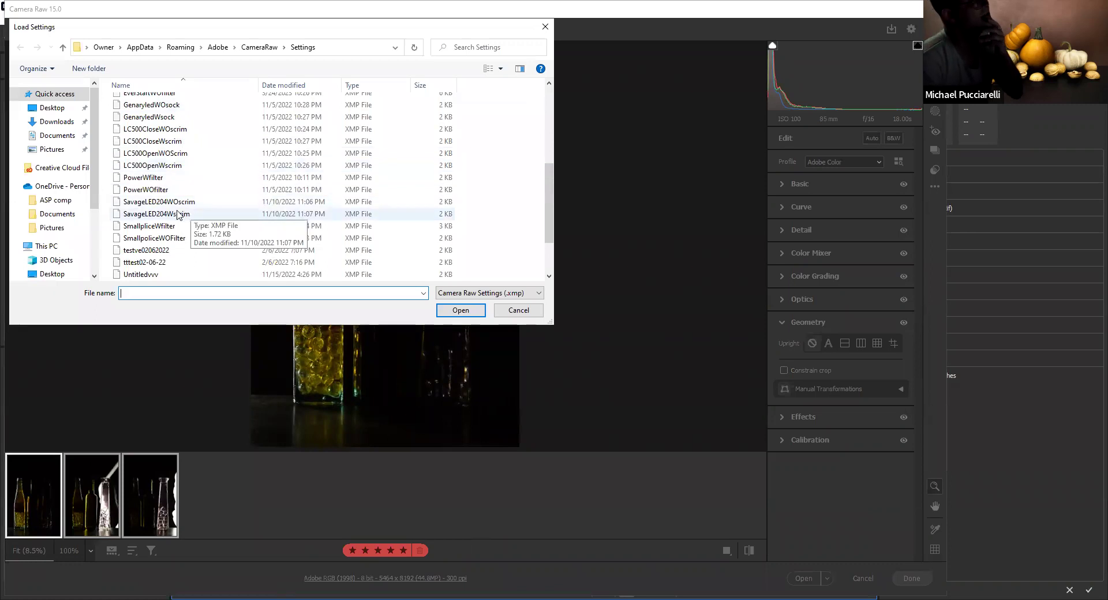
click(148, 179)
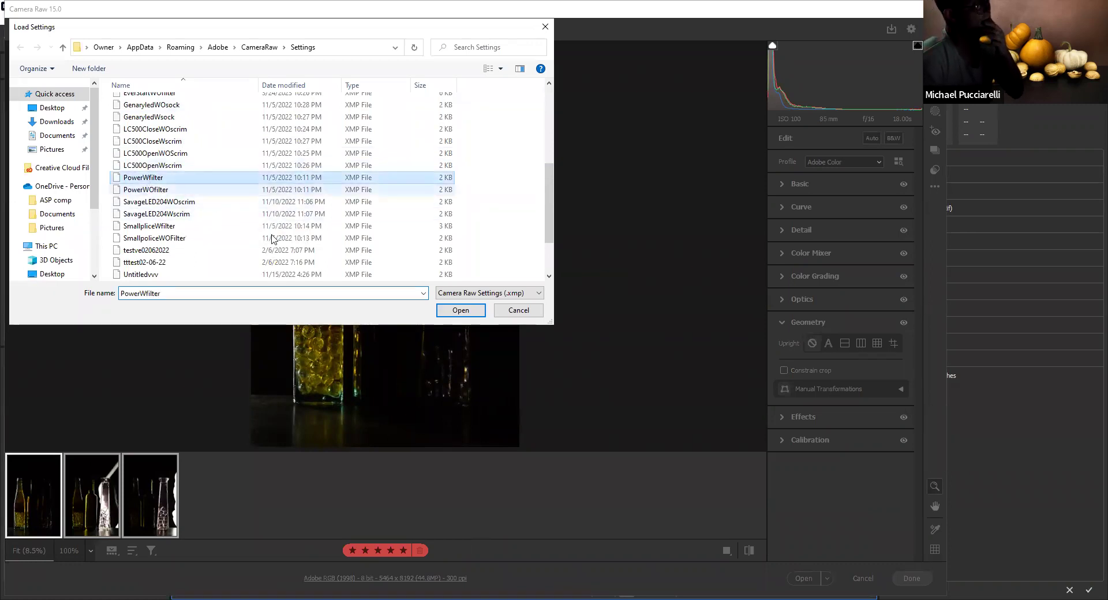
click(456, 311)
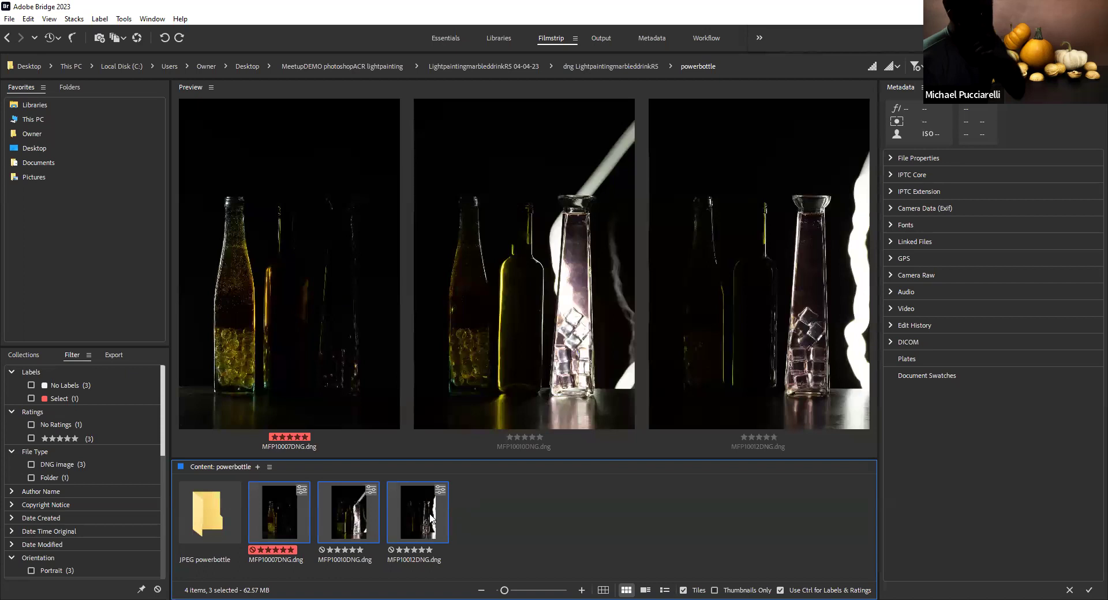
Step: Go back to the parent folder and open all four DNG images from the policebottle subfolder together in Camera Raw
click(7, 38)
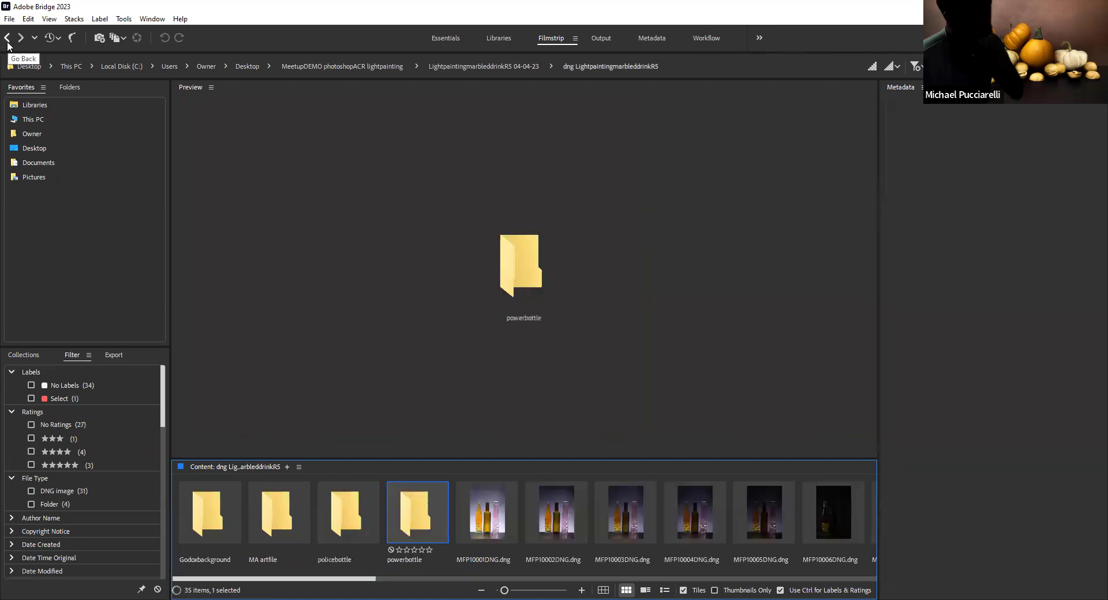
double_click(334, 526)
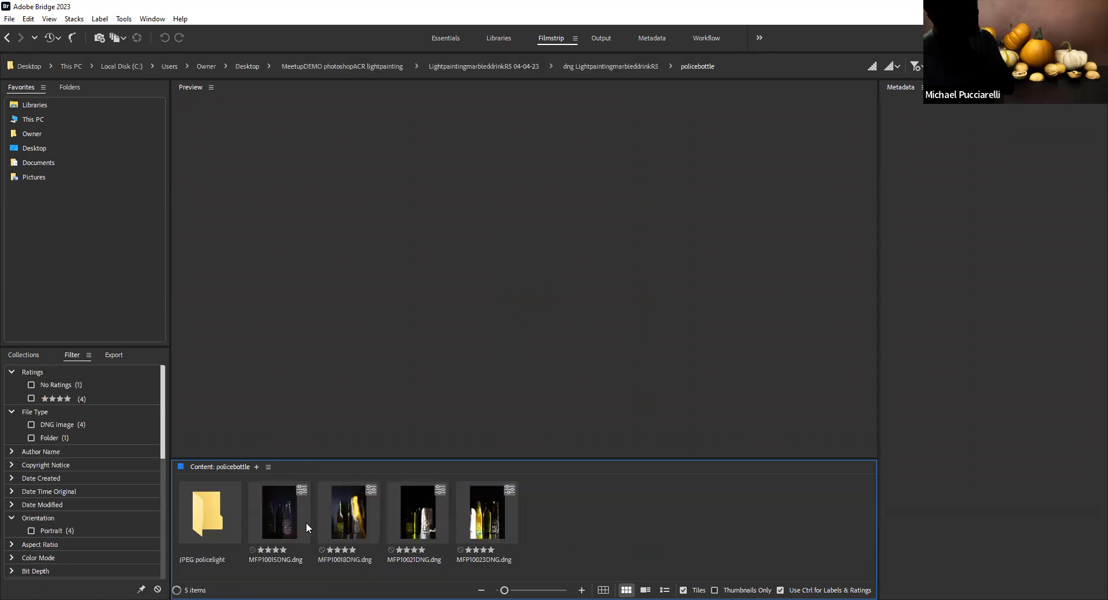
click(286, 515)
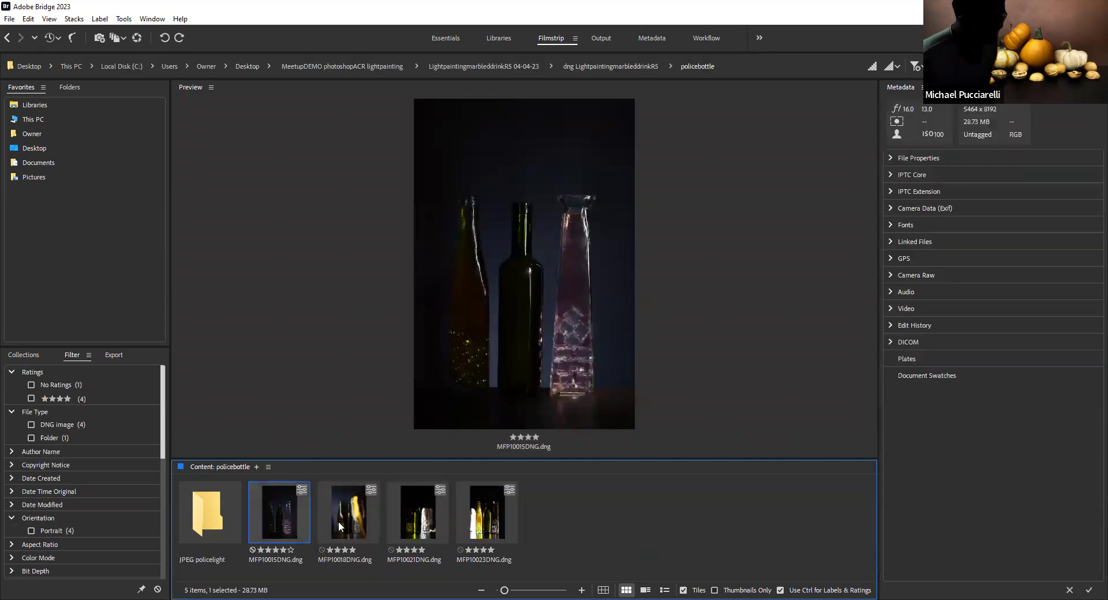
shift+click(340, 526)
key(shift+Right)
key(shift+Right)
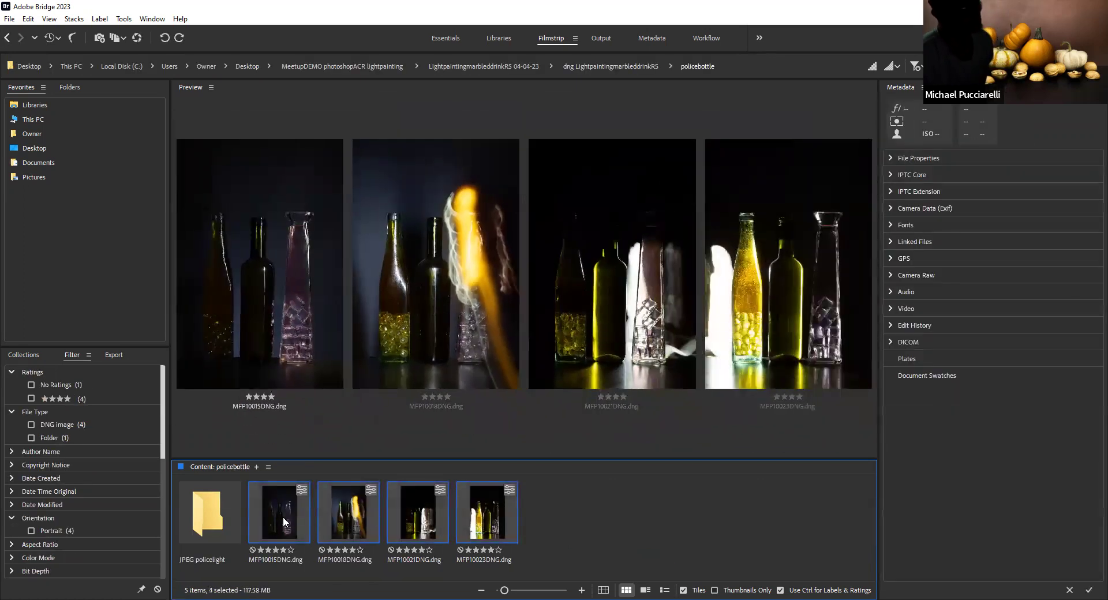
right_click(279, 504)
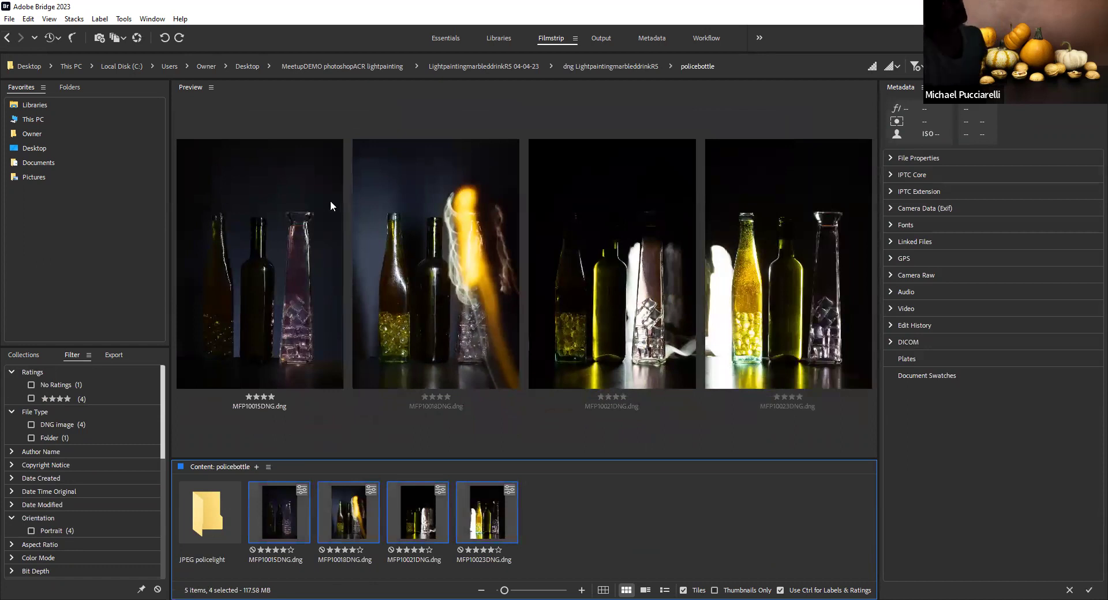
click(353, 115)
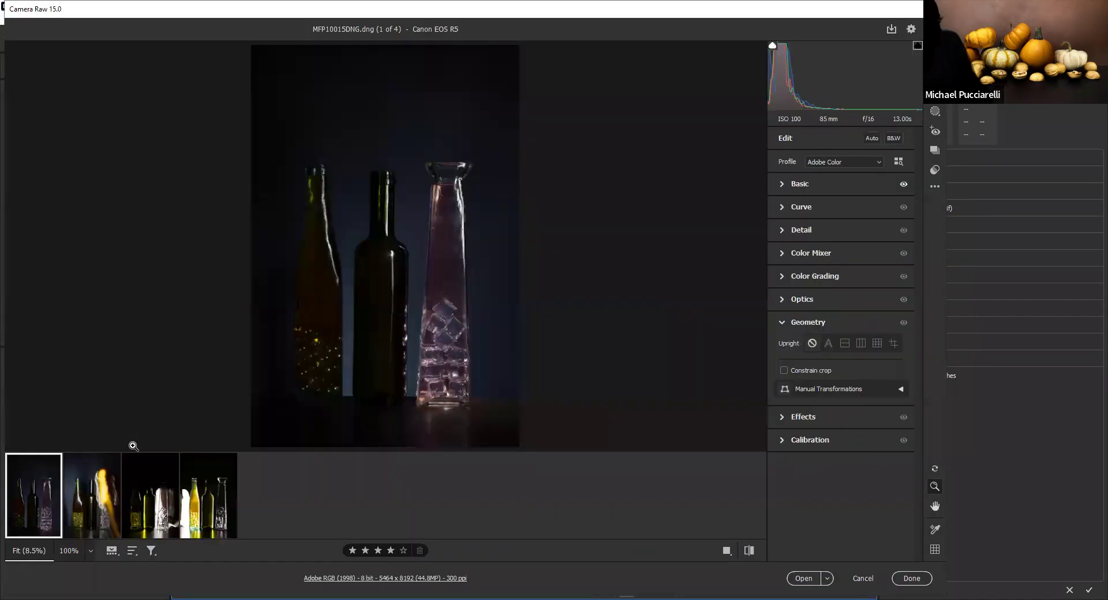
Step: Try the saved BigpoliceWfilter settings on all four policebottle images, and dismiss Camera Raw, cancelling all changes
key(ctrl+a)
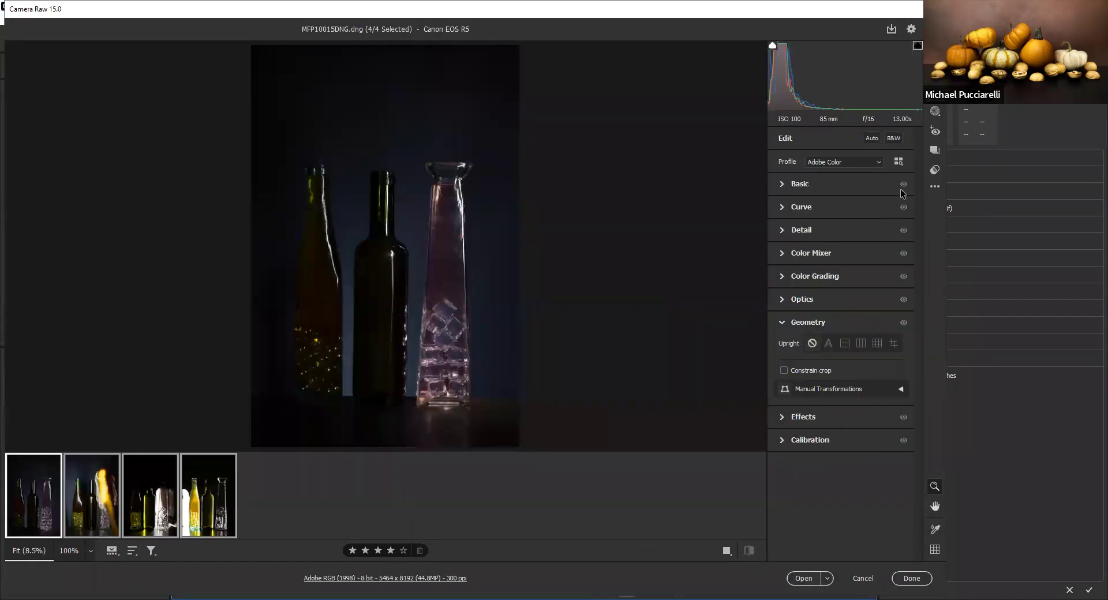
click(934, 187)
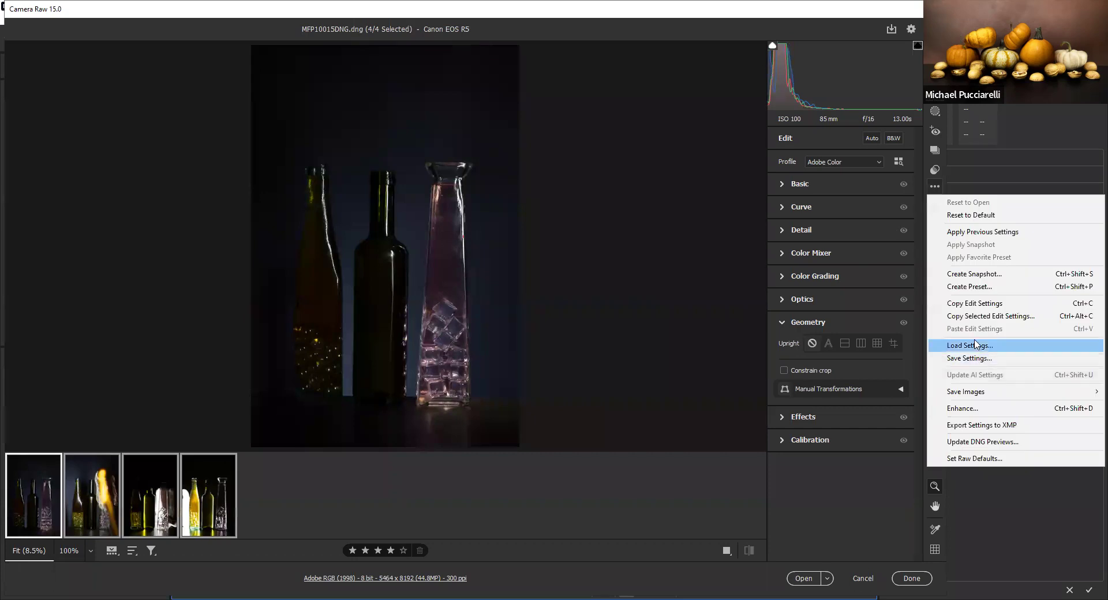
click(975, 345)
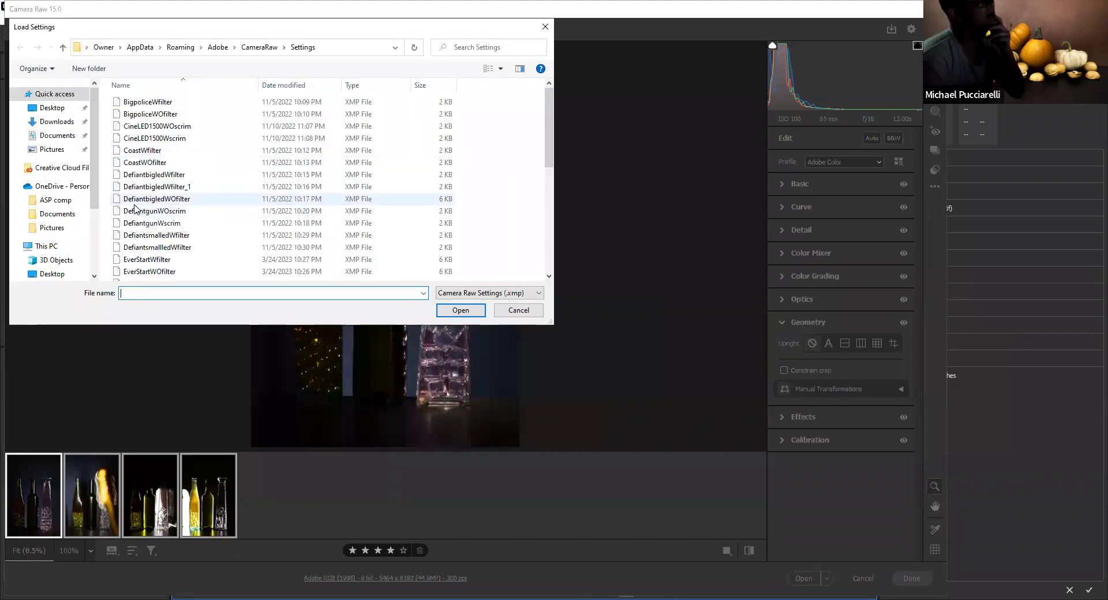
scroll(149, 199, down, 2)
scroll(155, 199, up, 2)
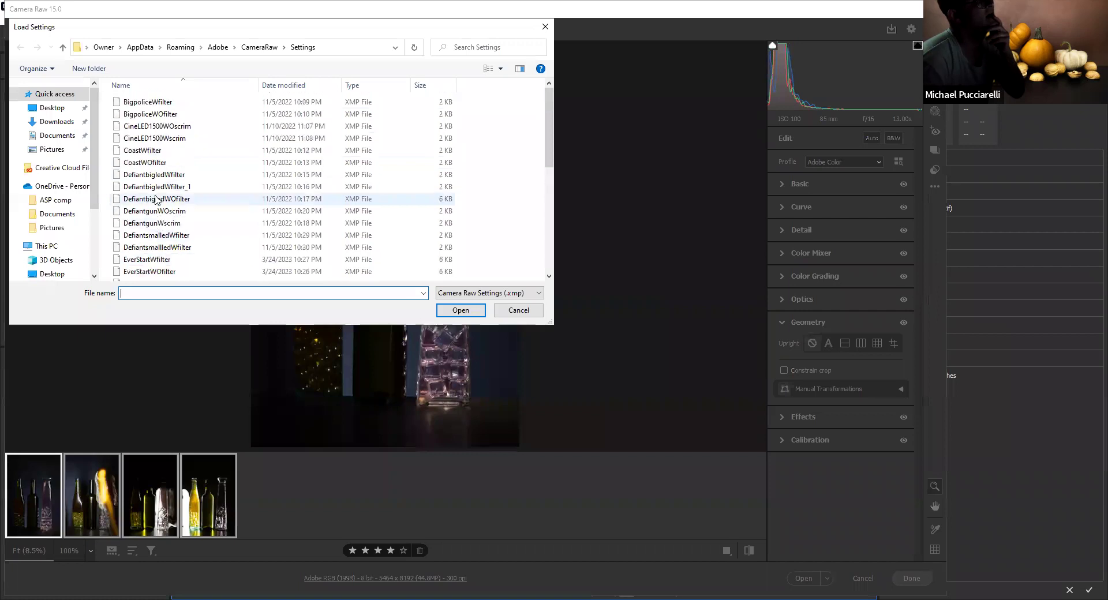
click(161, 102)
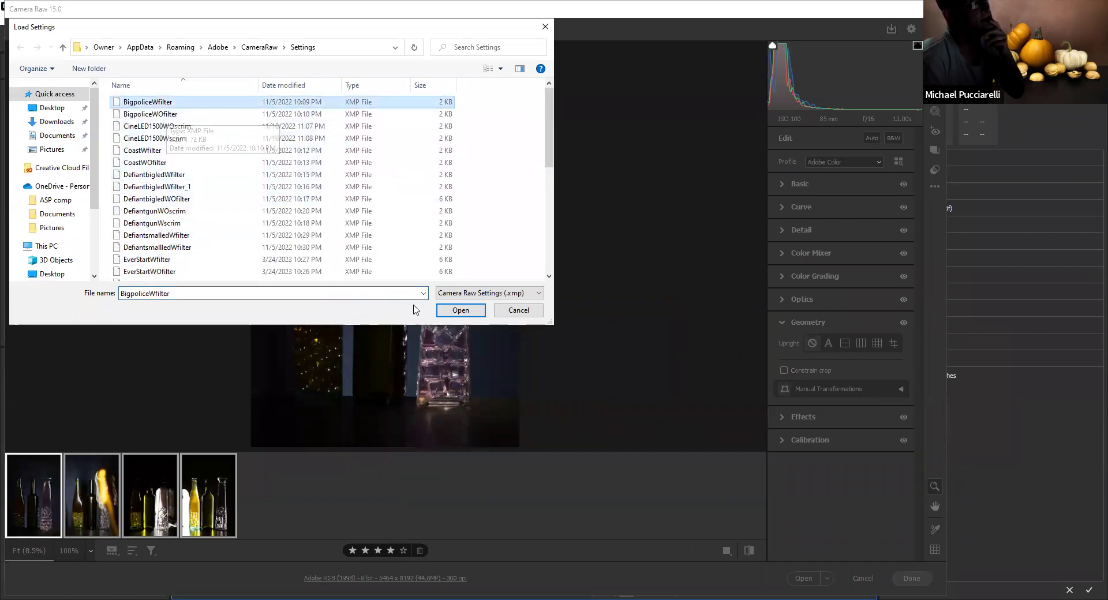
click(454, 312)
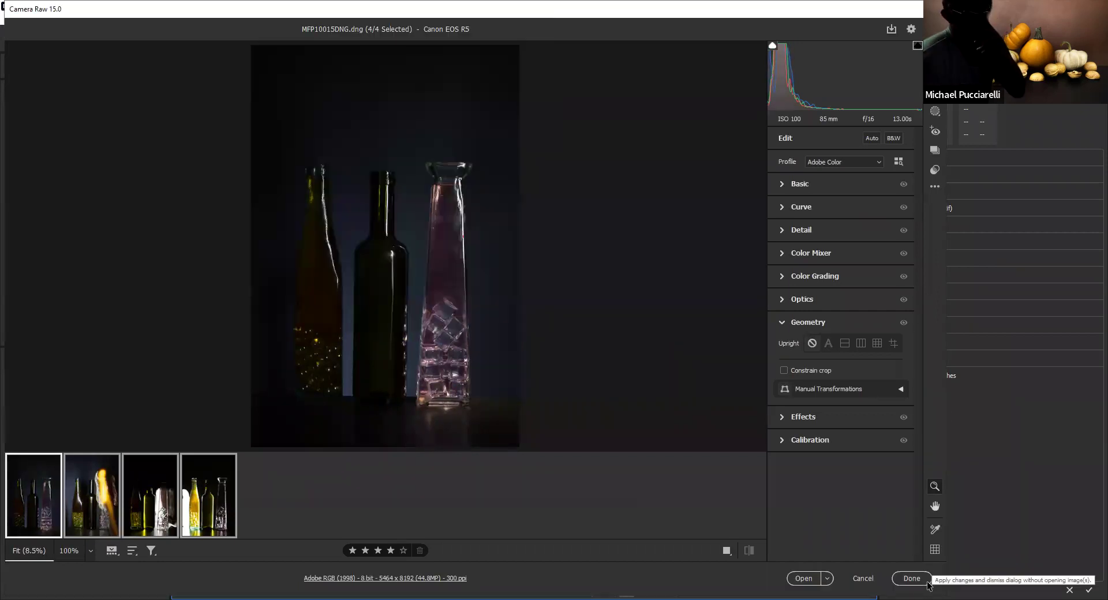
click(866, 582)
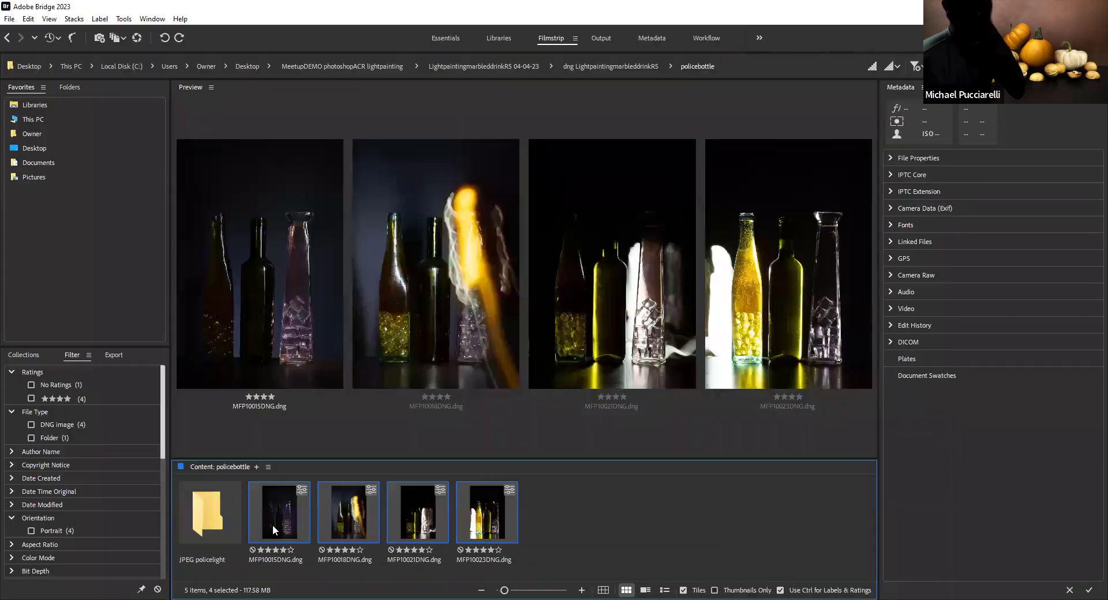
Step: Go back and open MFP10004DNG.dng and MFP10031DNG.dng from the Godoxbackground subfolder together in Camera Raw
click(7, 38)
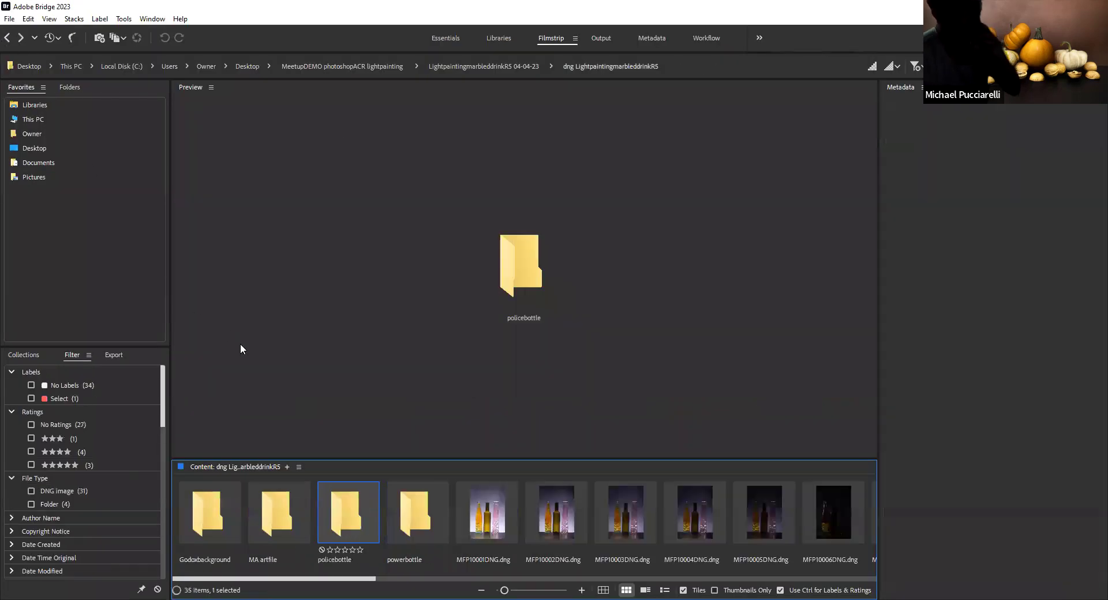
double_click(201, 516)
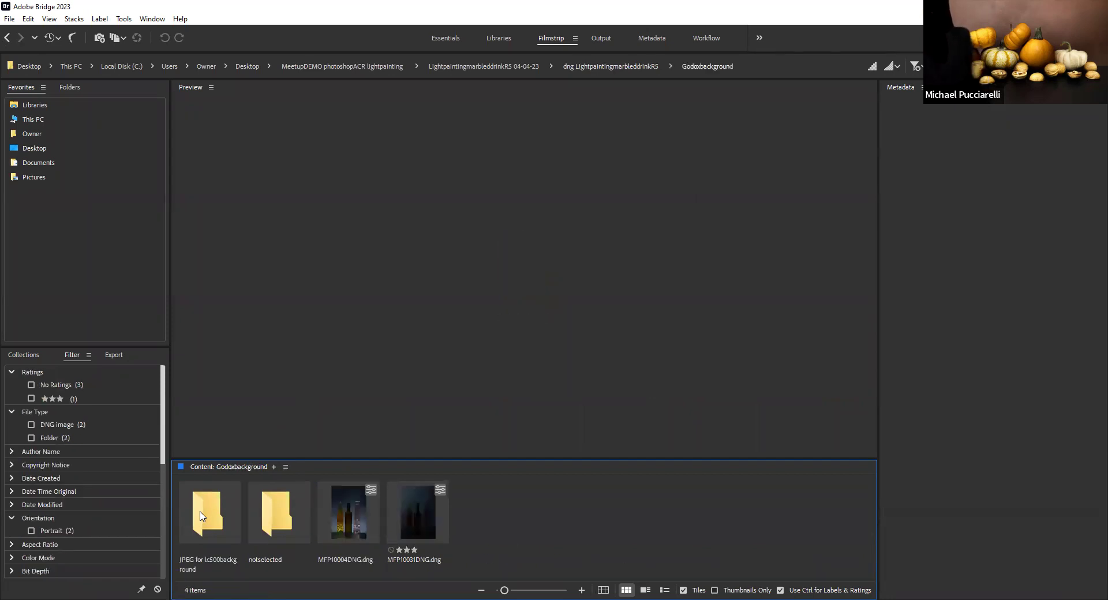
click(340, 516)
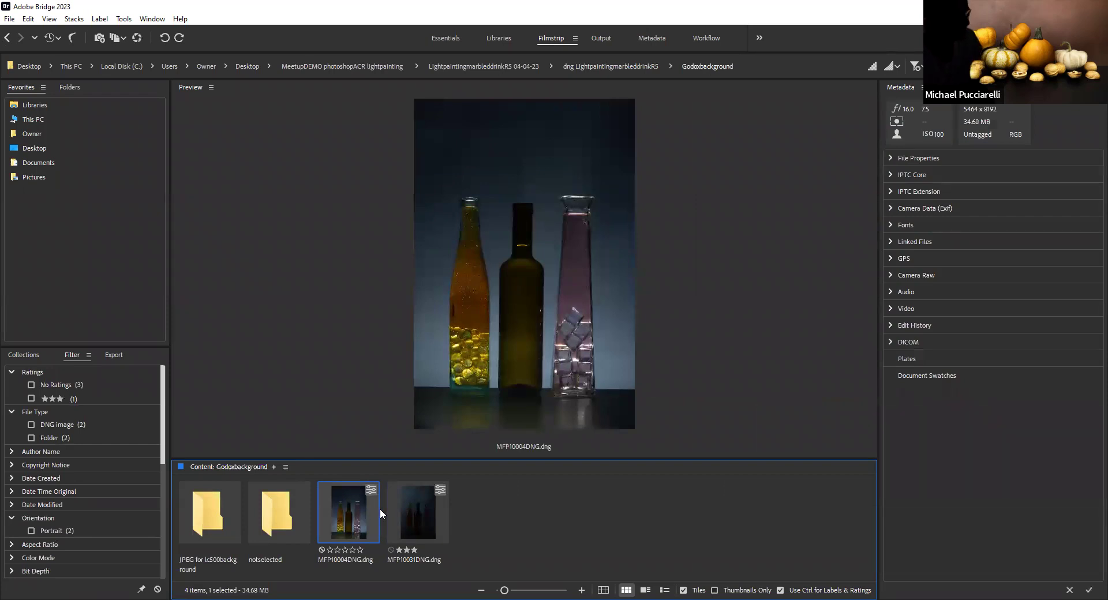
ctrl+click(417, 507)
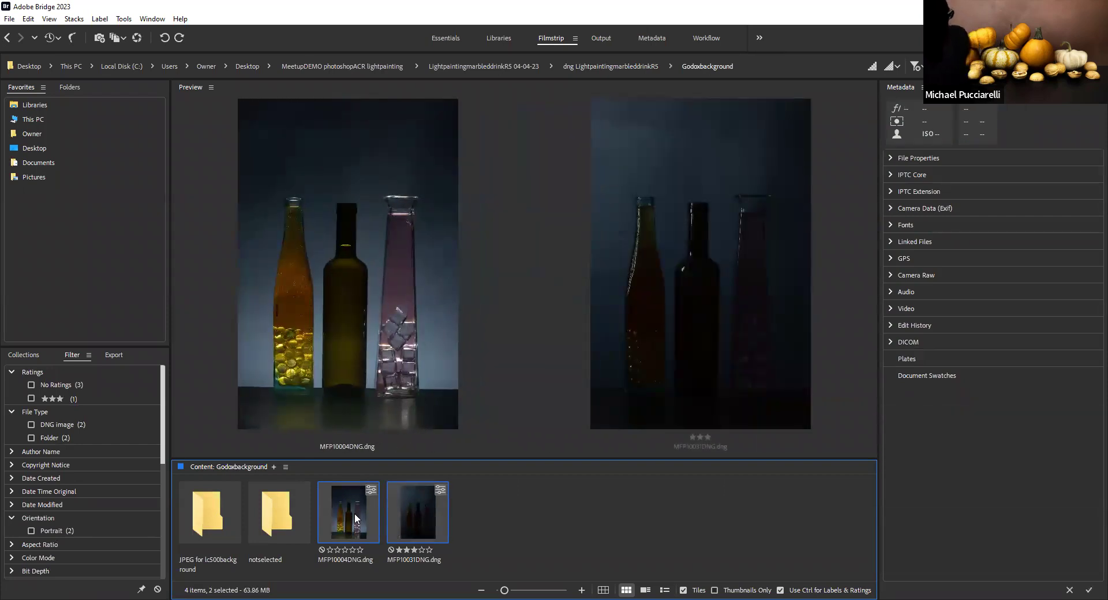
right_click(355, 514)
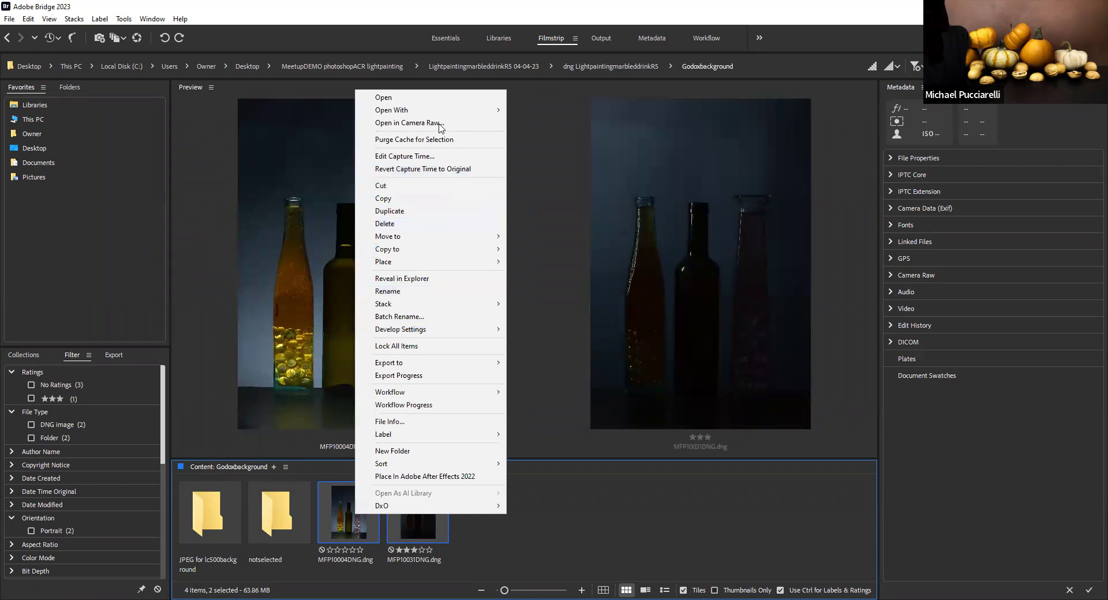
click(436, 126)
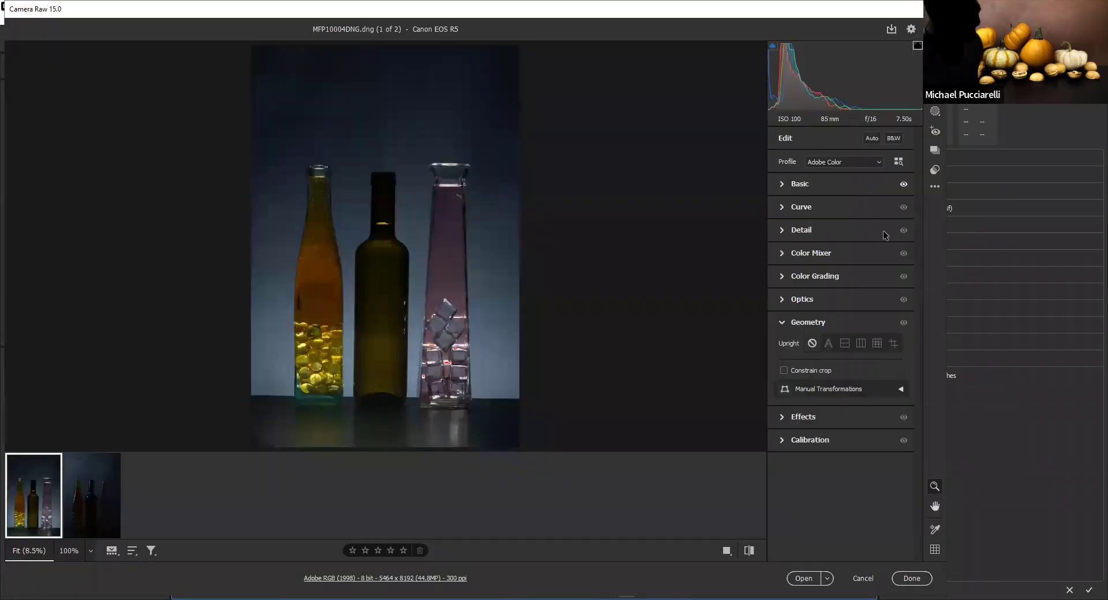
Step: Try the saved DefiantbigledWfilter_1 settings on both Godoxbackground images, and dismiss Camera Raw, cancelling all changes
click(936, 187)
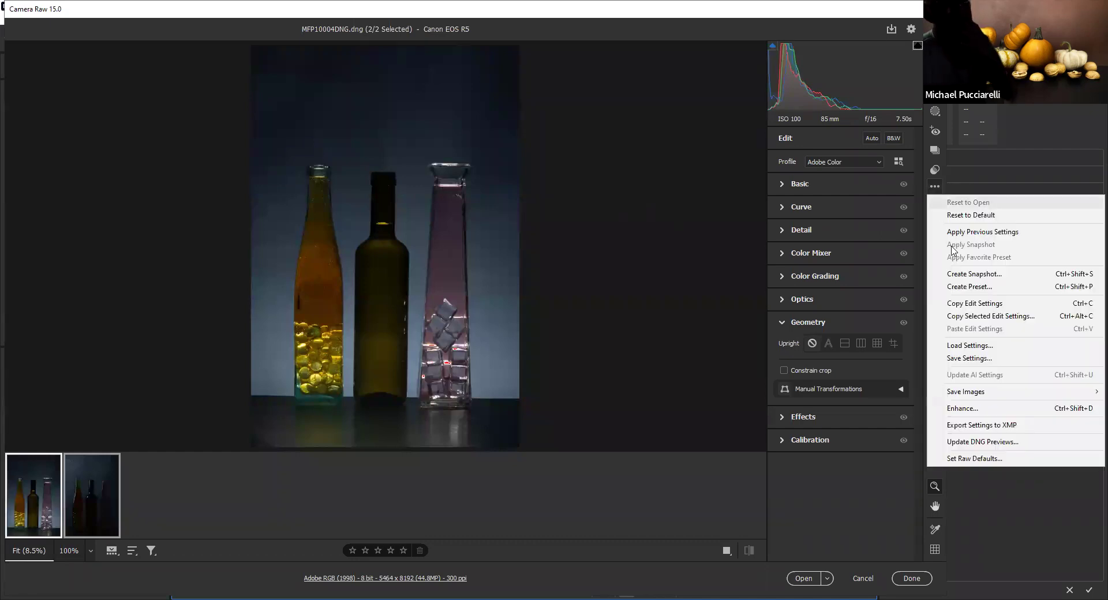
click(972, 347)
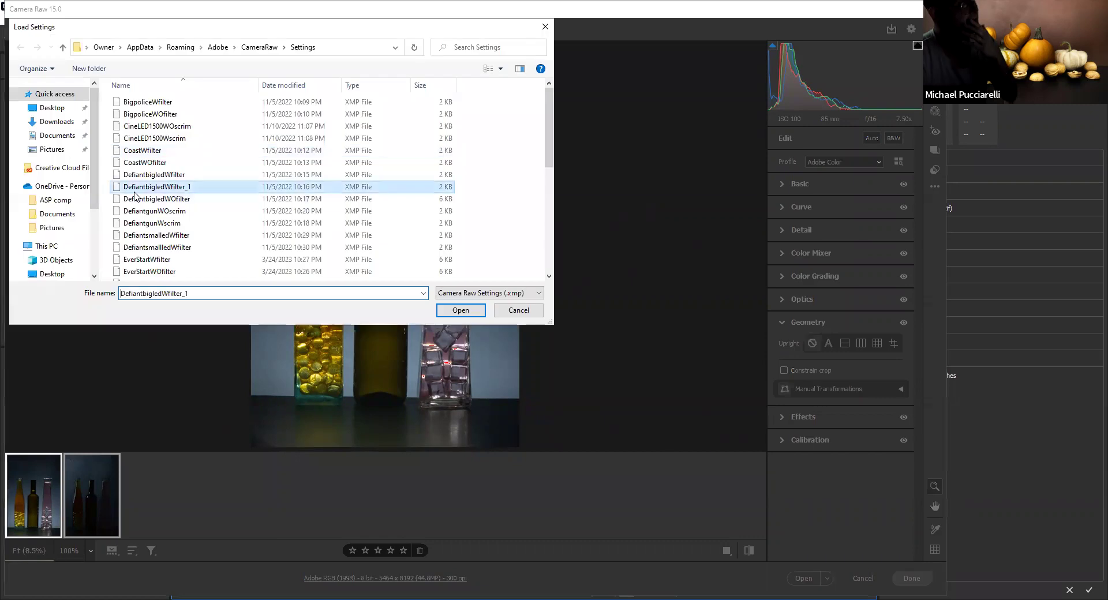
click(460, 310)
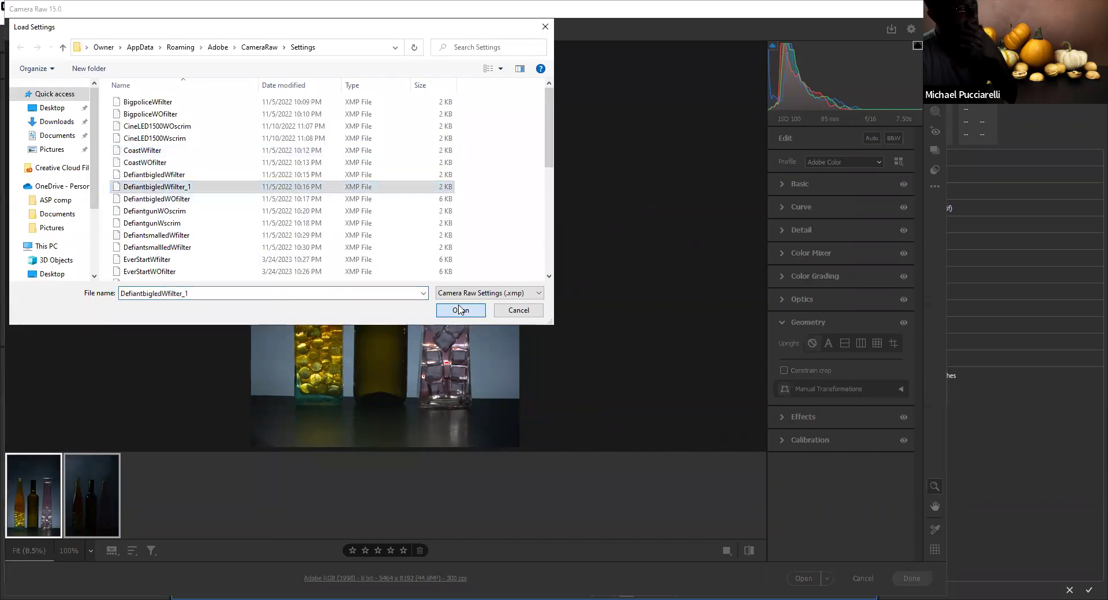
click(863, 579)
click(585, 251)
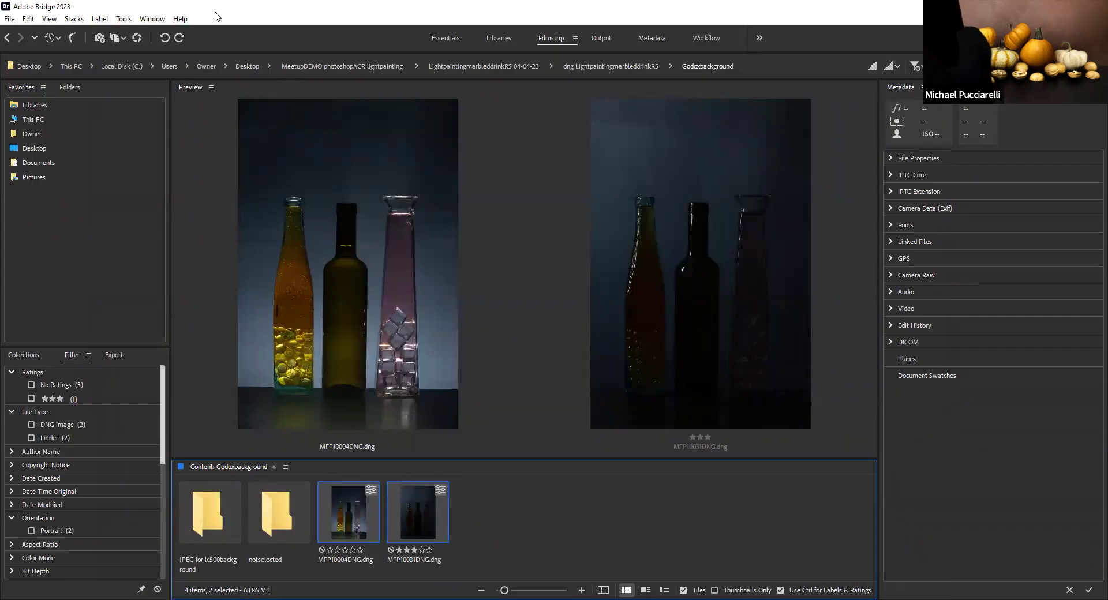
Step: Look over Bridge's Photoshop commands for the two selected images, and clear the selection
click(124, 21)
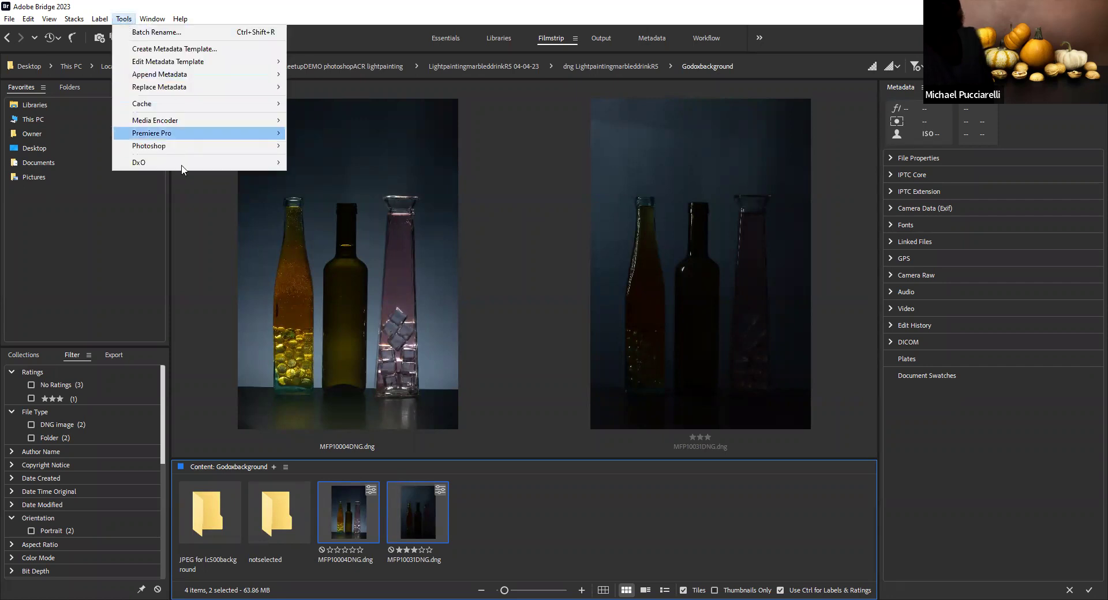
mouse_move(179, 150)
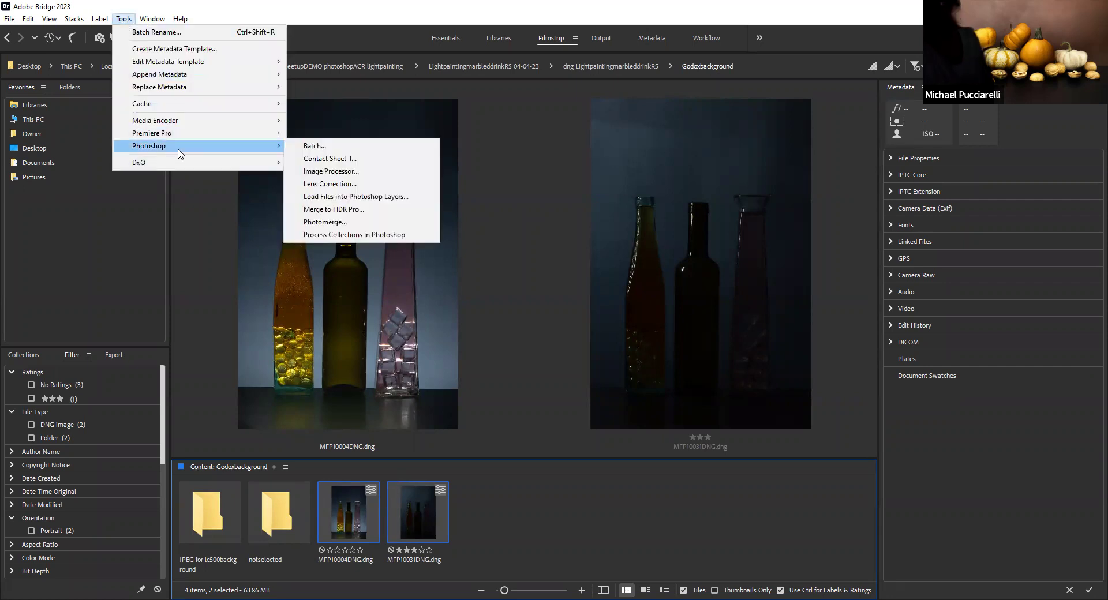
click(557, 515)
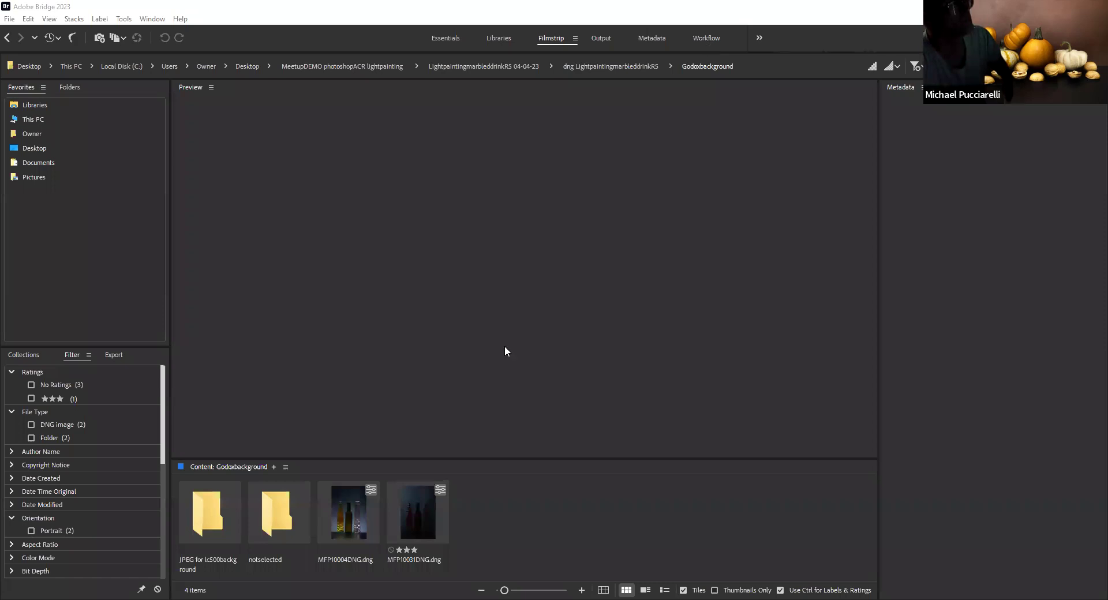
Step: In the Photoshop and ACR screenshots PDF, find the page showing the Image Processor options for processing files from Bridge
scroll(504, 348, down, 15)
scroll(502, 351, up, 15)
scroll(503, 351, up, 15)
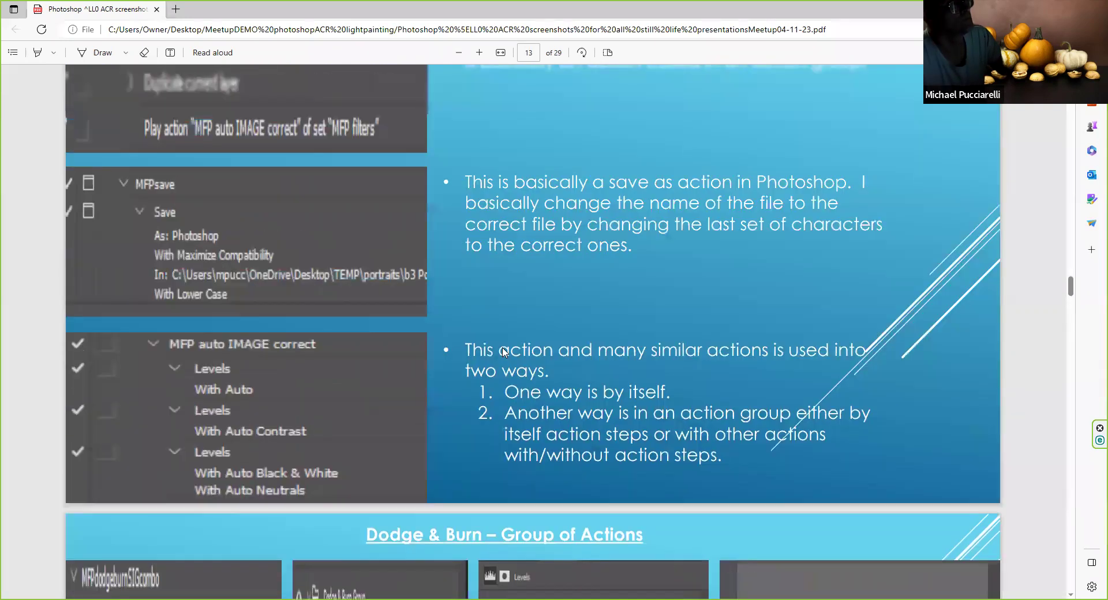
scroll(503, 351, up, 20)
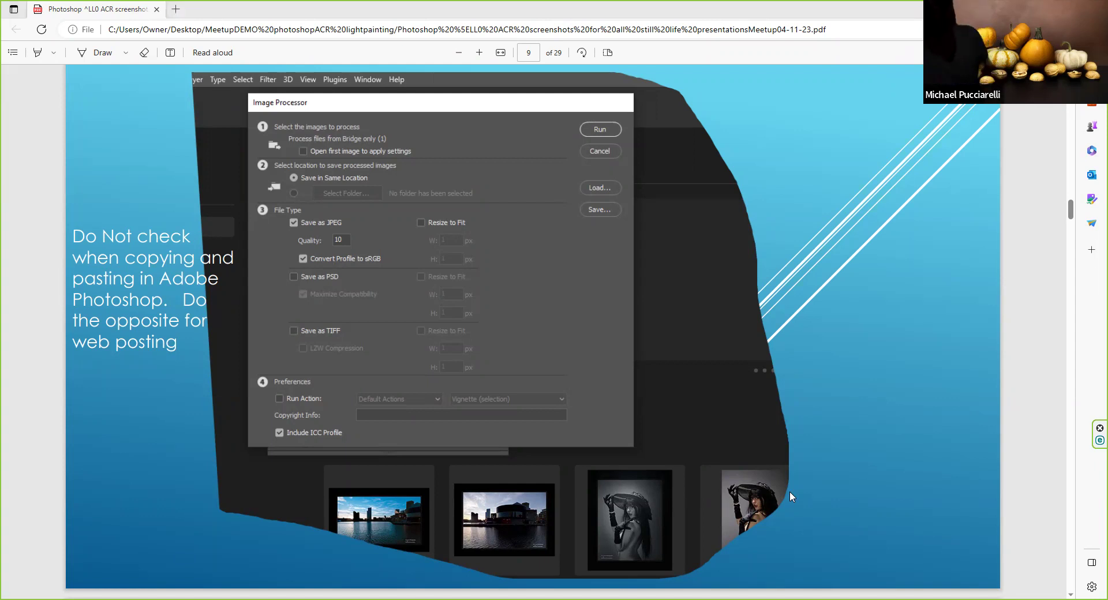
Step: Switch to Photoshop and rearrange the floating panels: make the Layers and Navigator group taller and narrower, and move Brushes off the bottle image
key(alt+Tab)
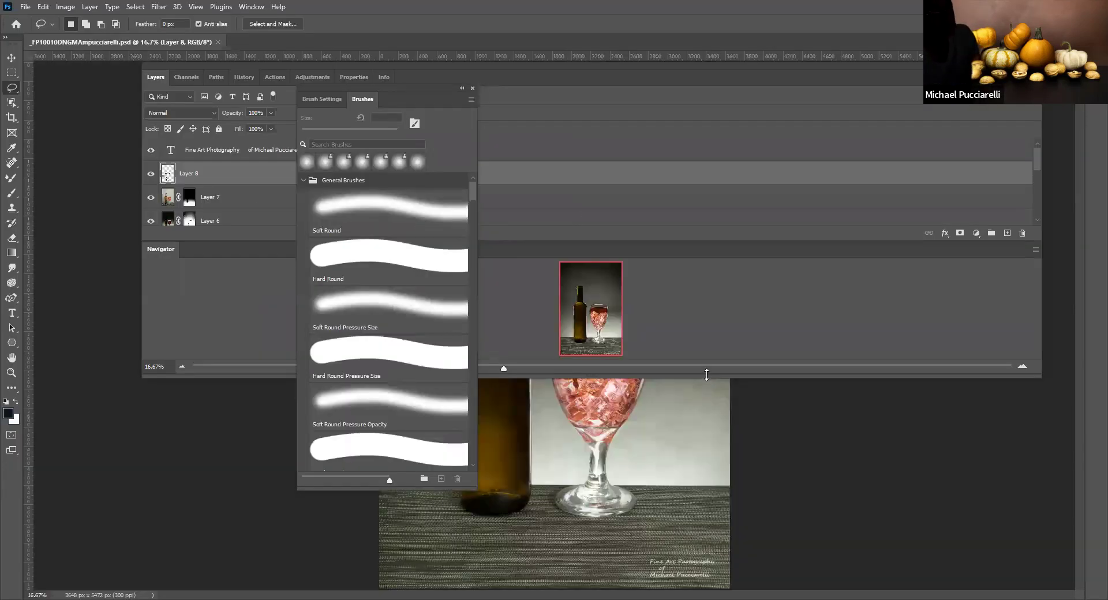
click(706, 375)
click(156, 251)
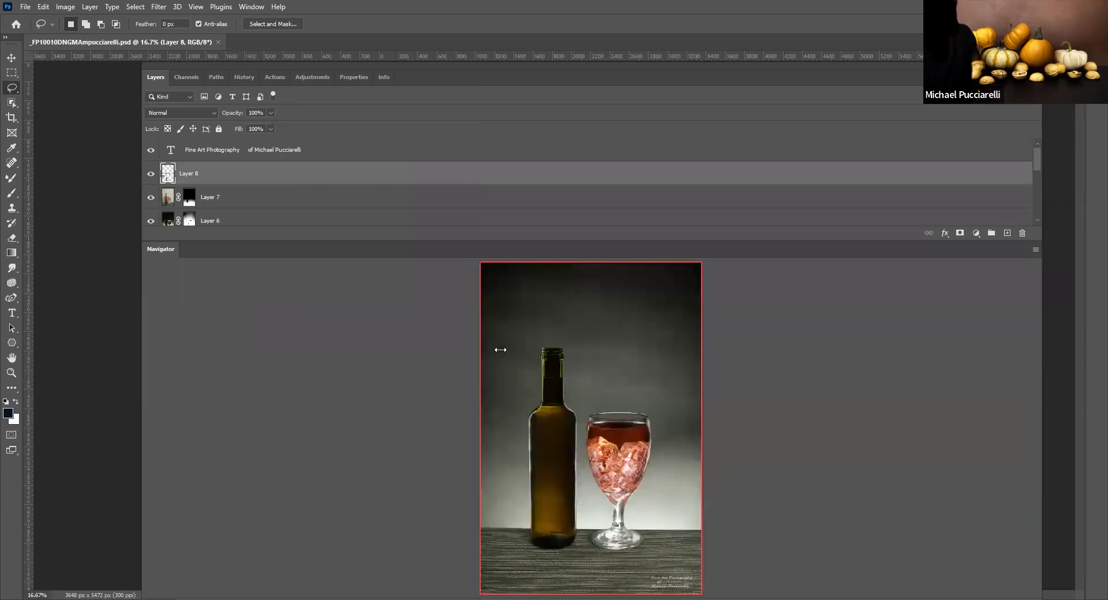
drag(615, 344, 686, 324)
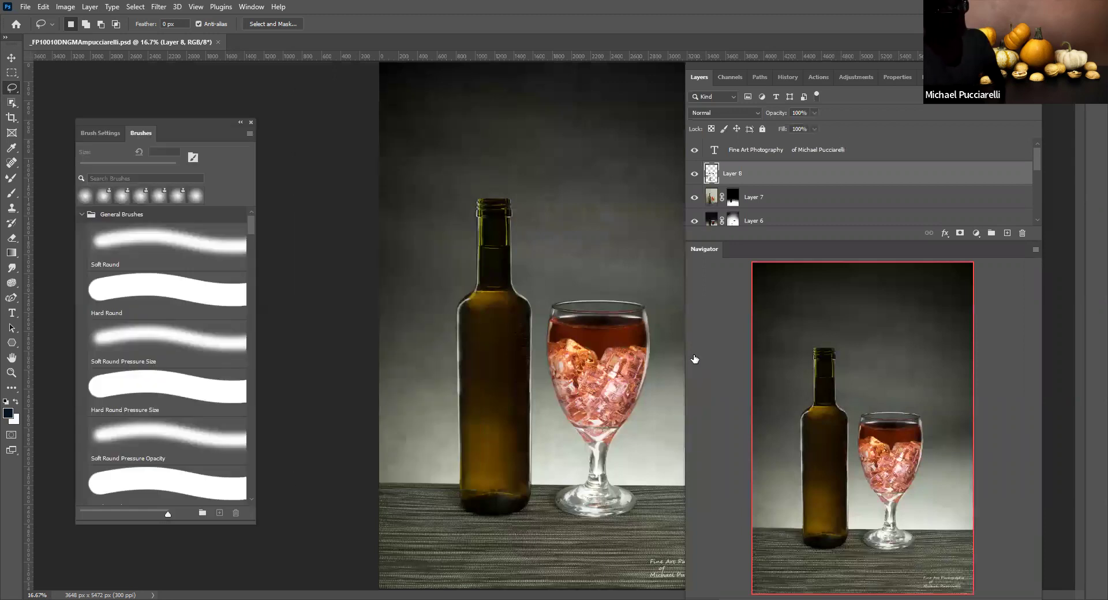
Step: Make the floating Layers and Navigator group narrower and shorter, and move it clear of the bottle image
drag(685, 337, 777, 307)
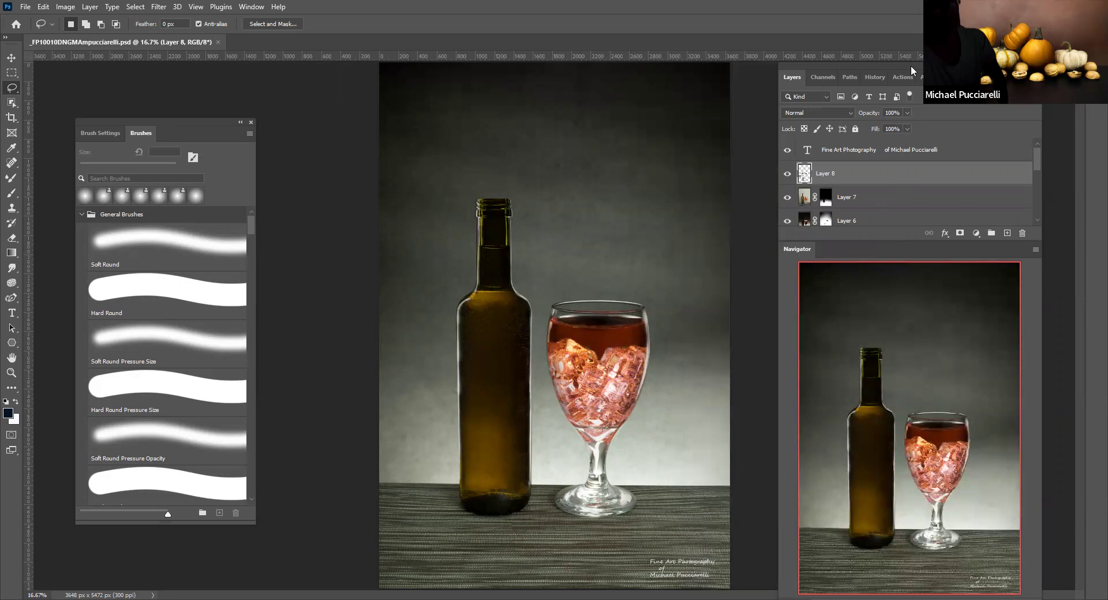
drag(911, 67, 861, 19)
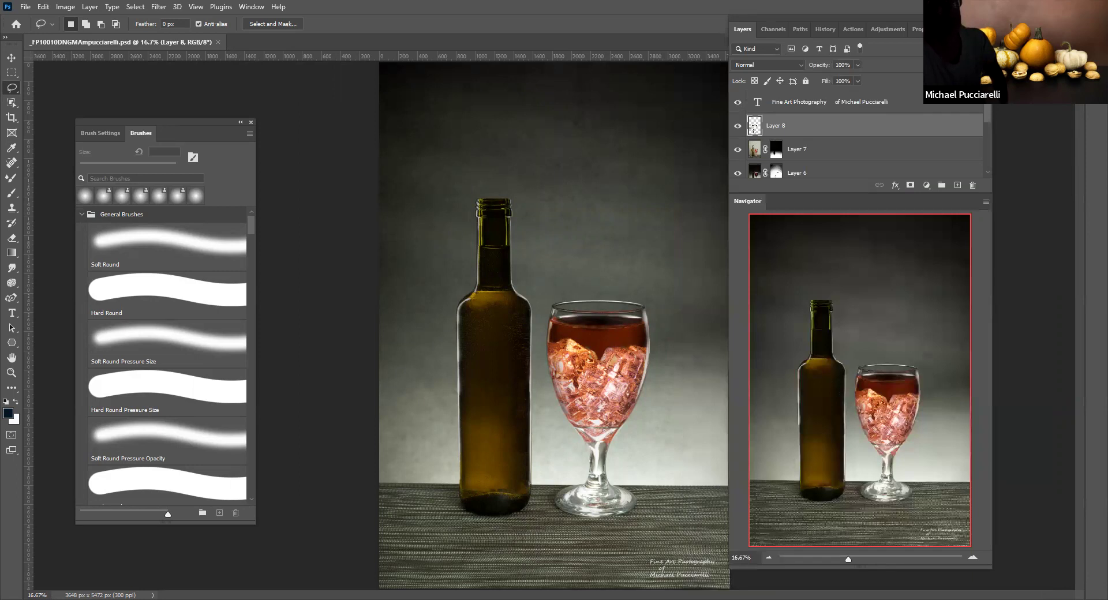
drag(745, 570, 710, 442)
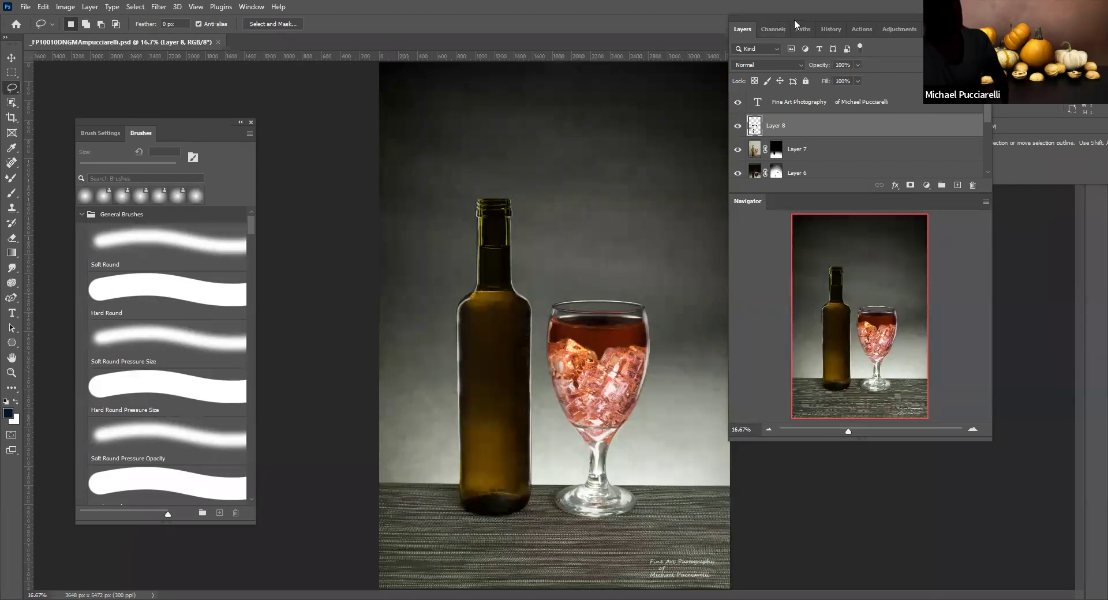
drag(901, 21, 923, 190)
Step: Hide the signature text layer and Layers 8 down through 4 in the composite
click(760, 281)
scroll(762, 285, up, 1)
click(760, 280)
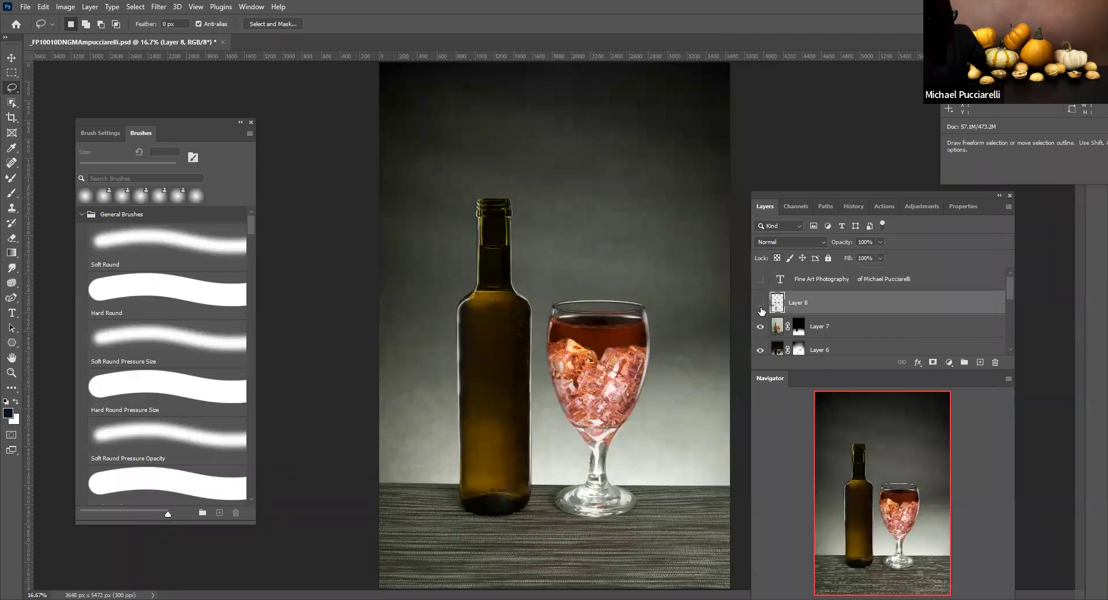
click(760, 327)
scroll(764, 328, down, 2)
click(760, 302)
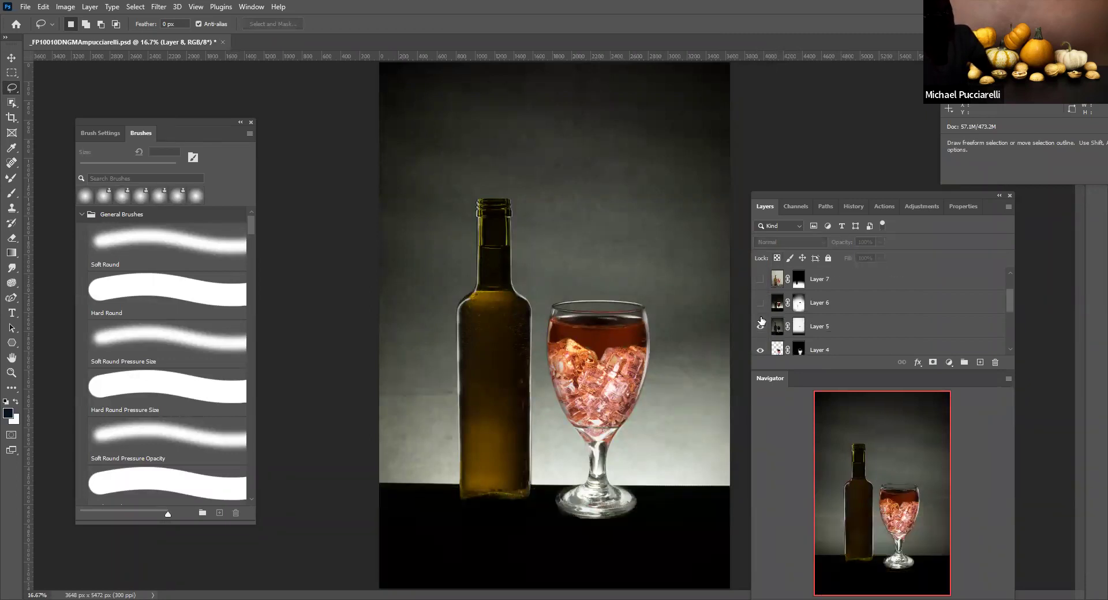
click(760, 327)
scroll(761, 329, down, 1)
click(760, 326)
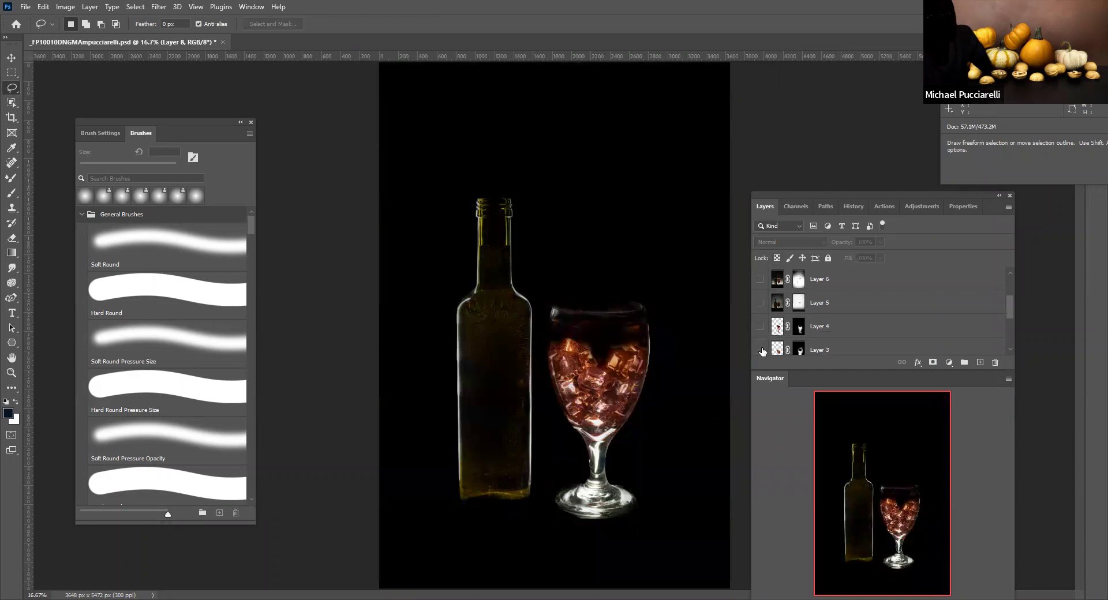
Step: Hide the remaining layers: Layer 3, Layer 2, Layer 1, Base and Background
click(760, 350)
scroll(762, 341, down, 4)
click(760, 327)
click(760, 303)
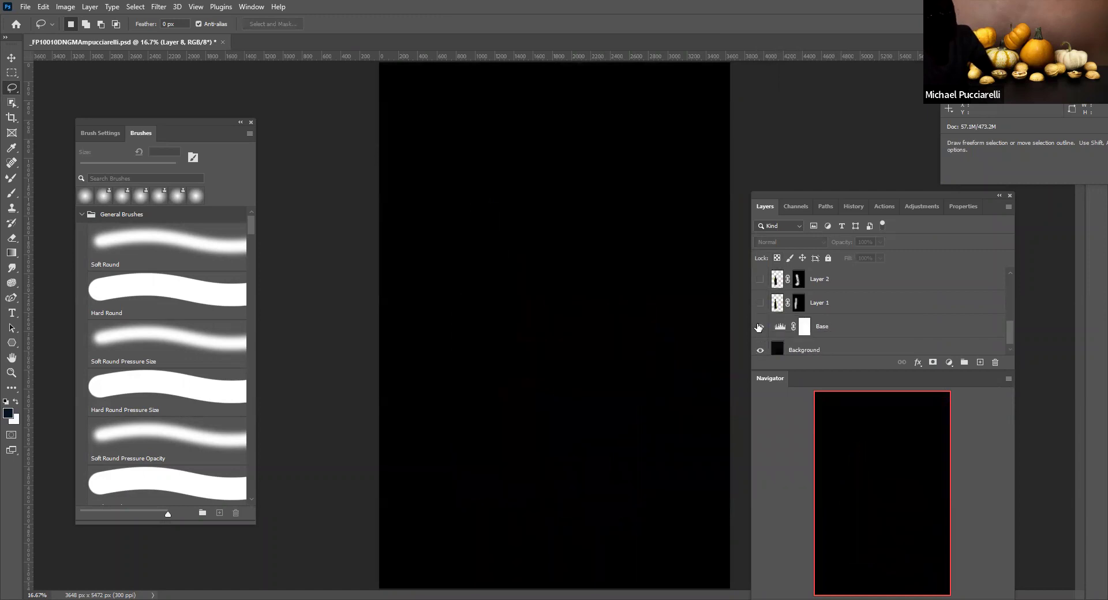
click(761, 327)
scroll(763, 333, down, 1)
click(762, 342)
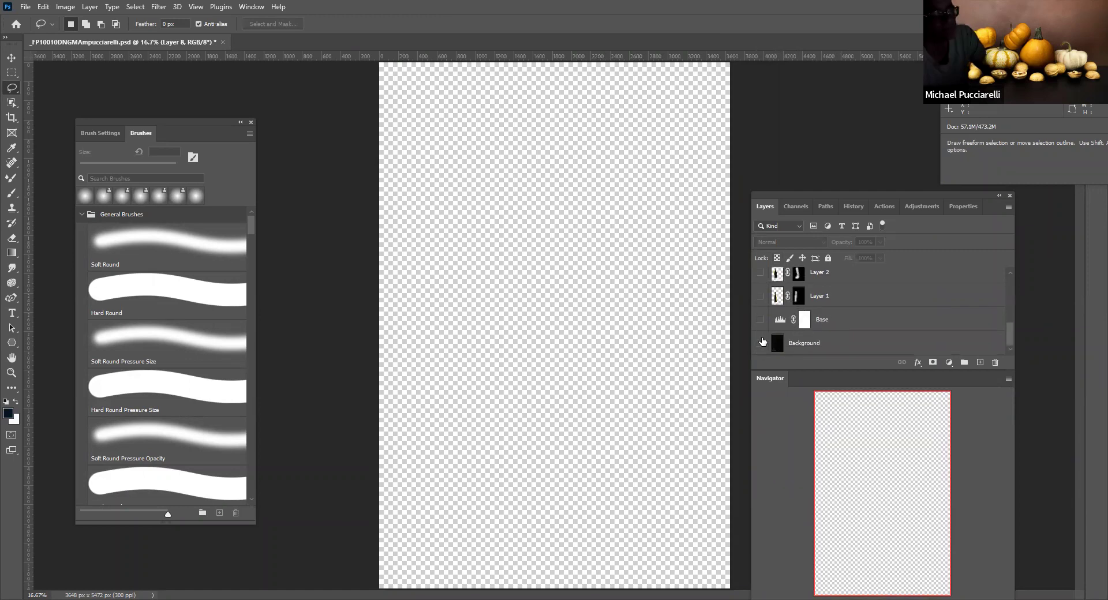
Step: Show the Background and Base layers again, and select the Base layer
click(761, 344)
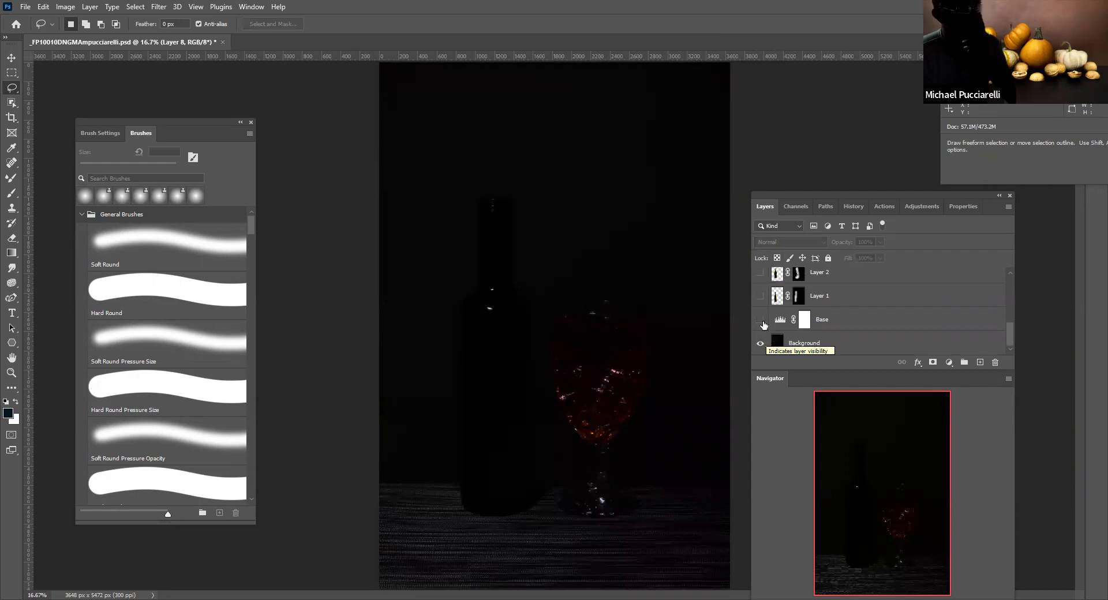
click(761, 320)
click(782, 324)
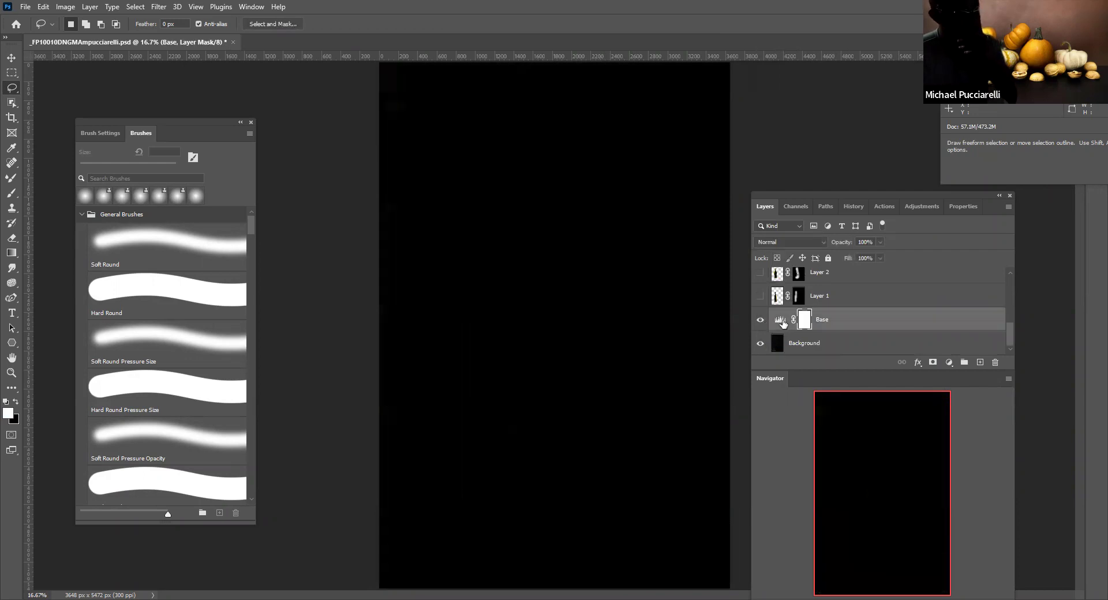
Step: Find the MFPLightPainting set among the saved actions and expand MFPMake Base Layer to examine its recorded steps
click(882, 206)
scroll(864, 361, down, 5)
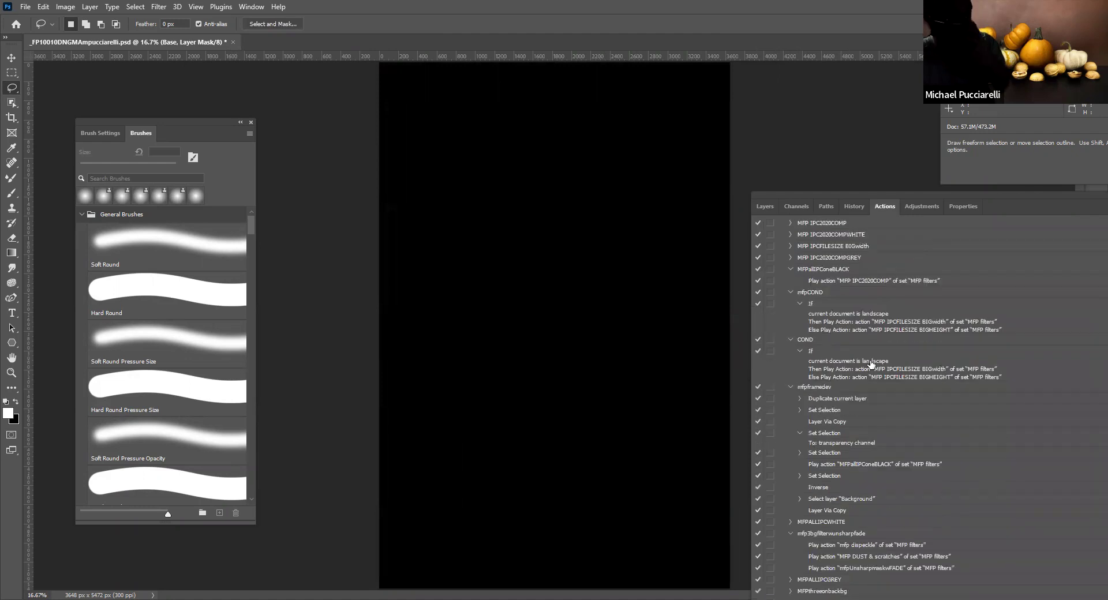
scroll(864, 362, down, 7)
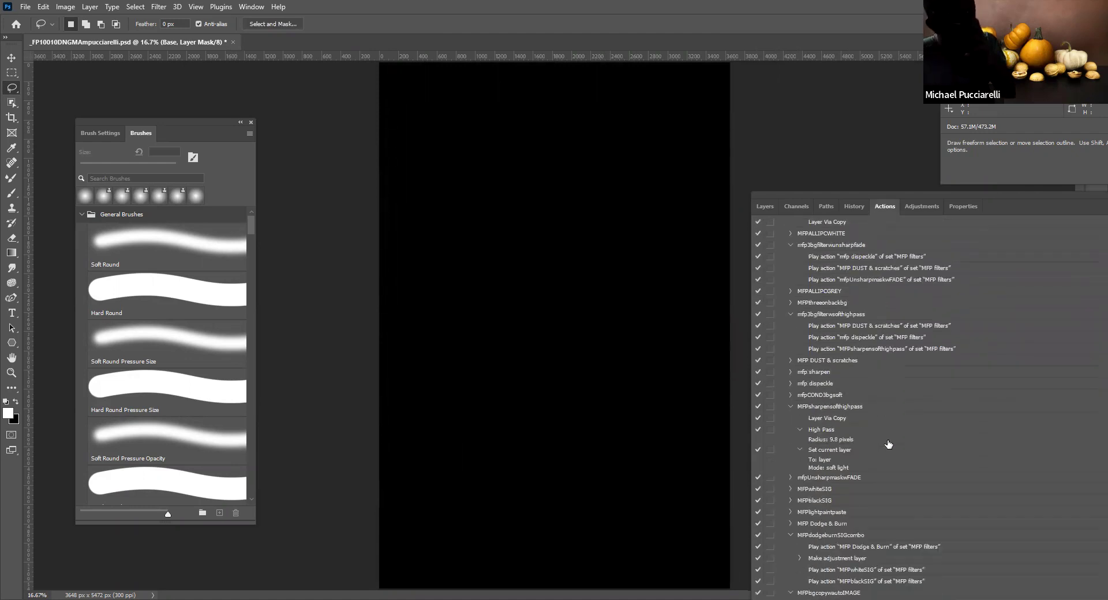
scroll(888, 448, down, 2)
scroll(888, 447, down, 7)
scroll(887, 446, down, 3)
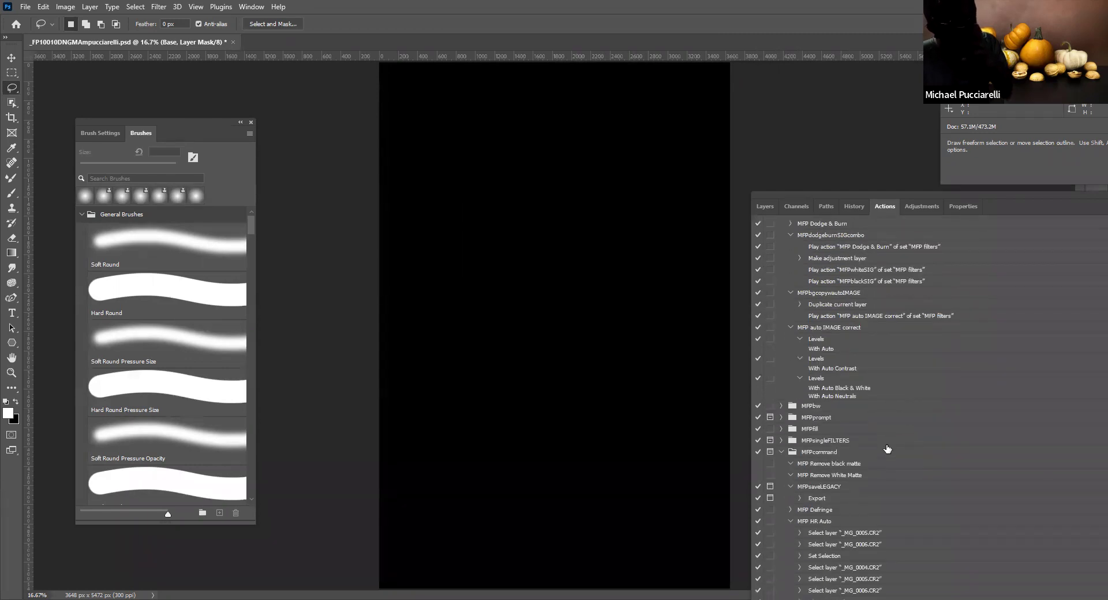
scroll(887, 448, down, 3)
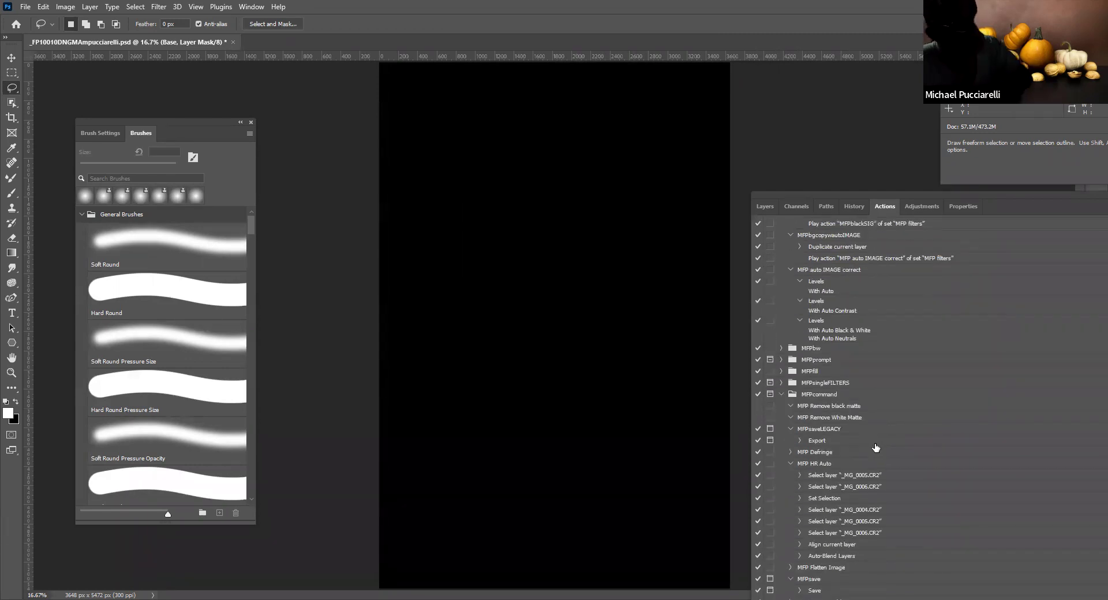
scroll(874, 447, down, 3)
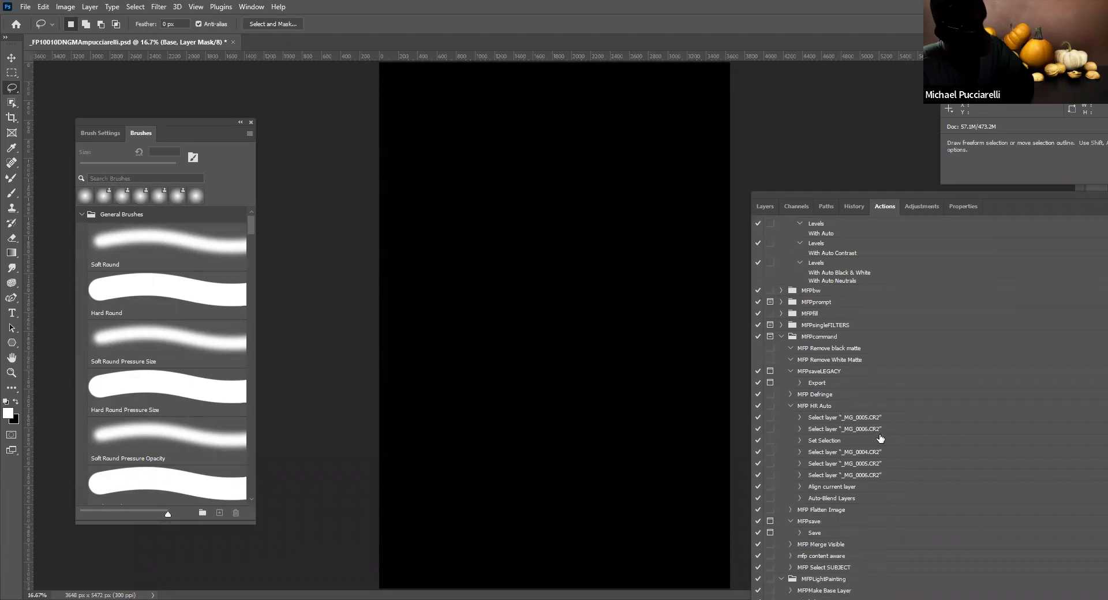
scroll(880, 440, down, 4)
click(822, 512)
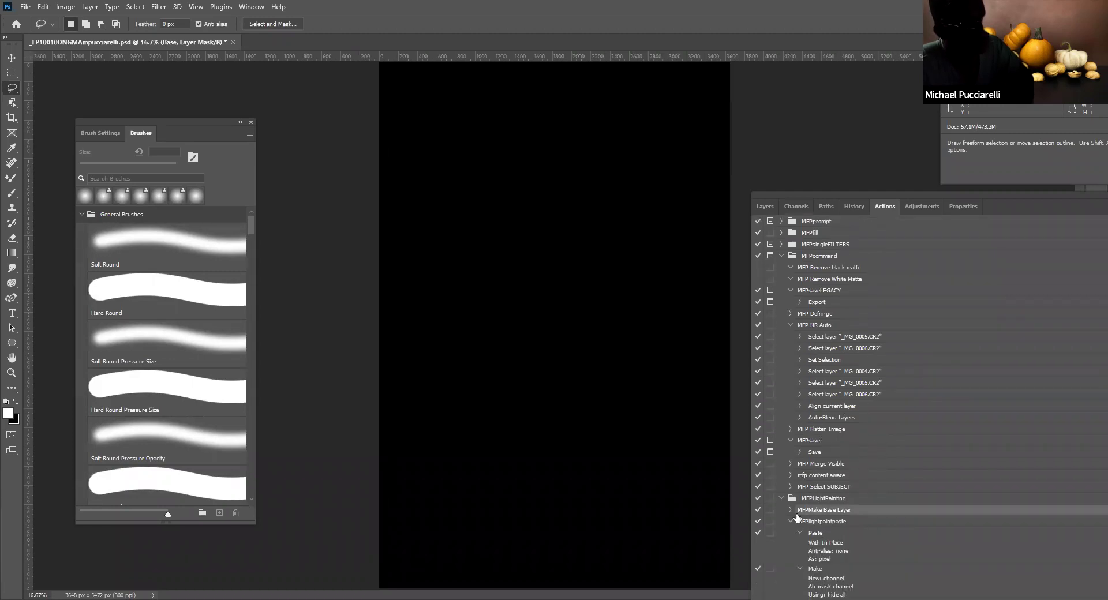
click(791, 510)
scroll(825, 517, down, 1)
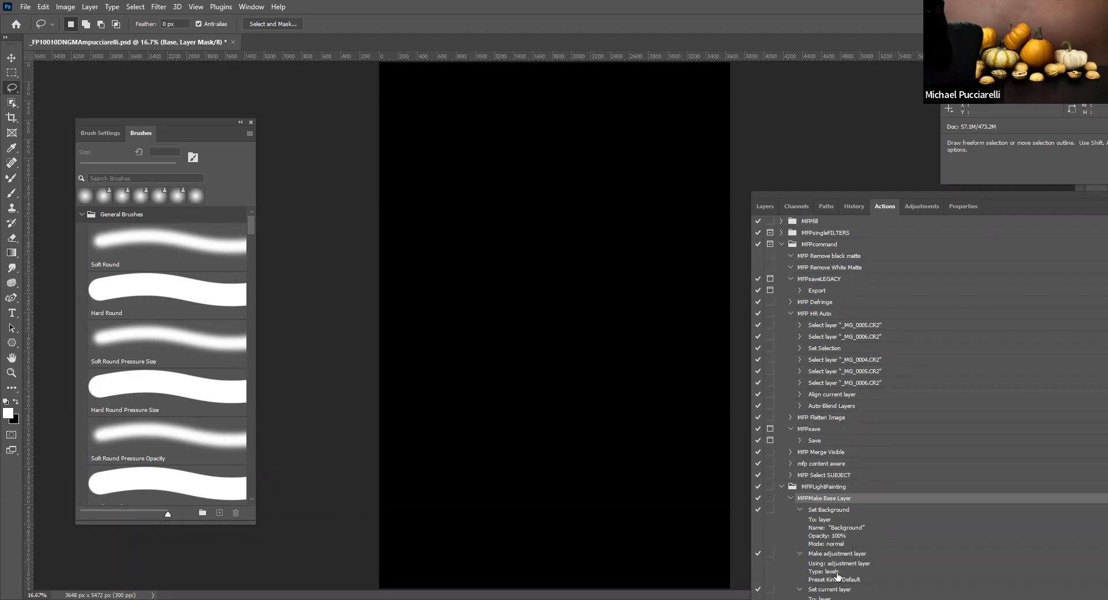
Step: Try a lighter white output level in the Base layer's Levels adjustment, return it to 0, and go back to the layers
click(763, 206)
click(779, 321)
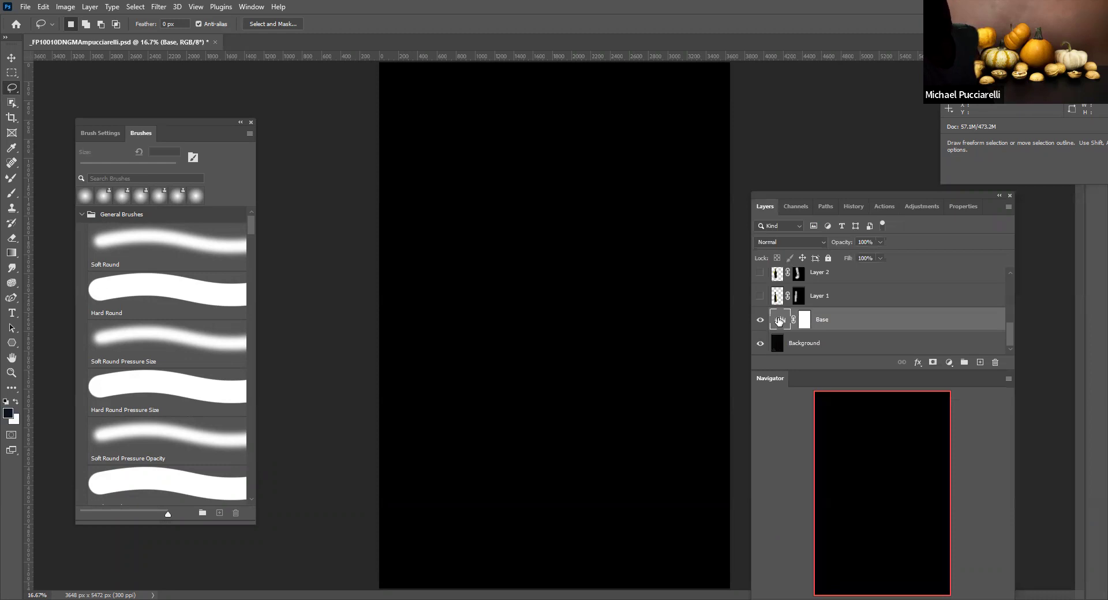
drag(843, 363, 909, 358)
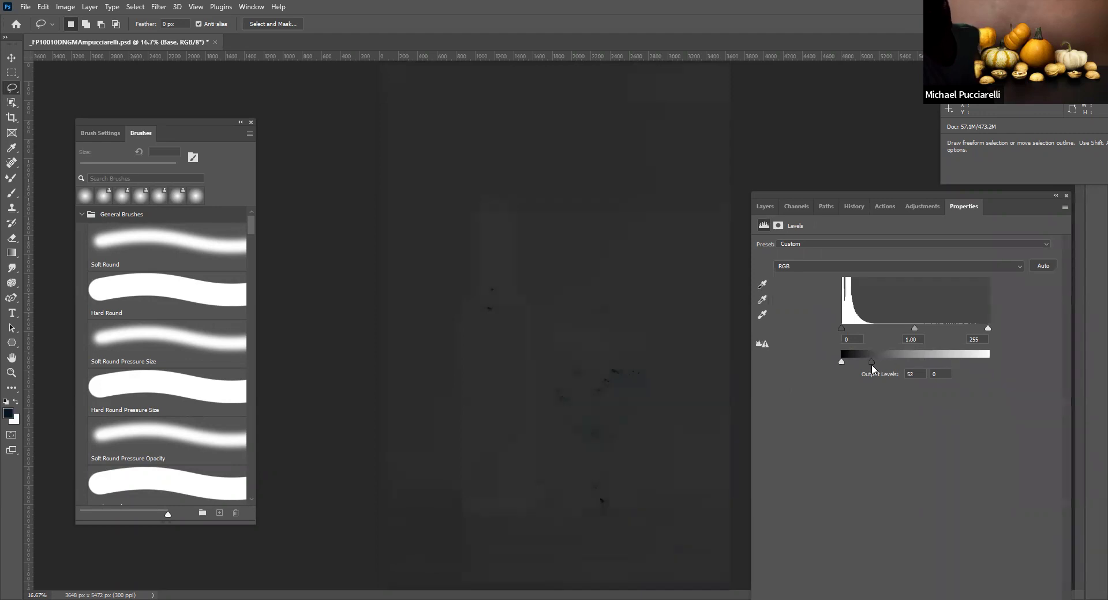
drag(872, 369, 780, 260)
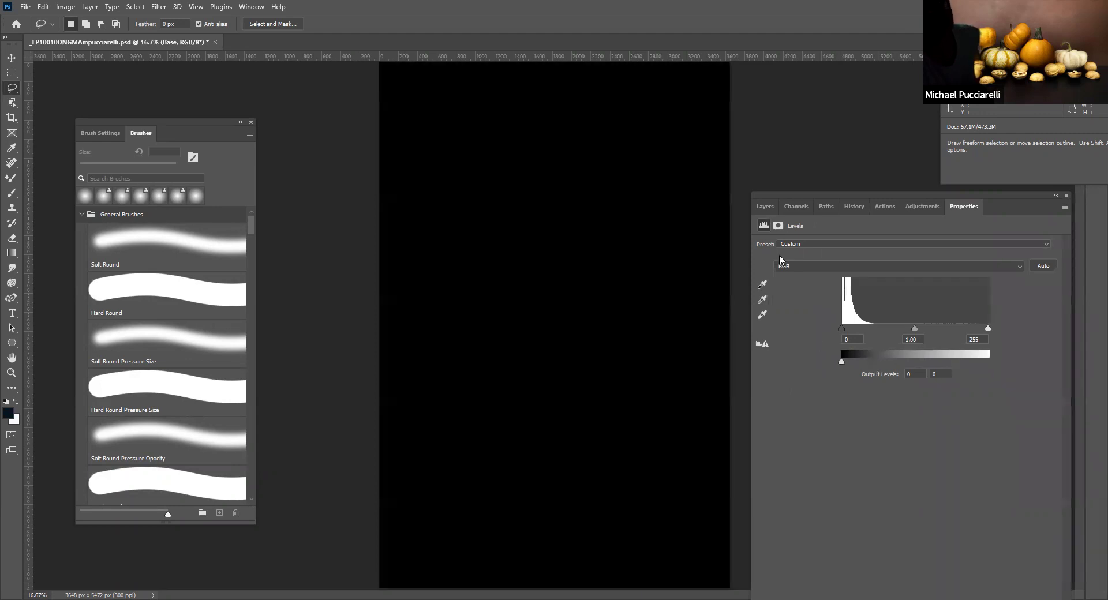
click(763, 209)
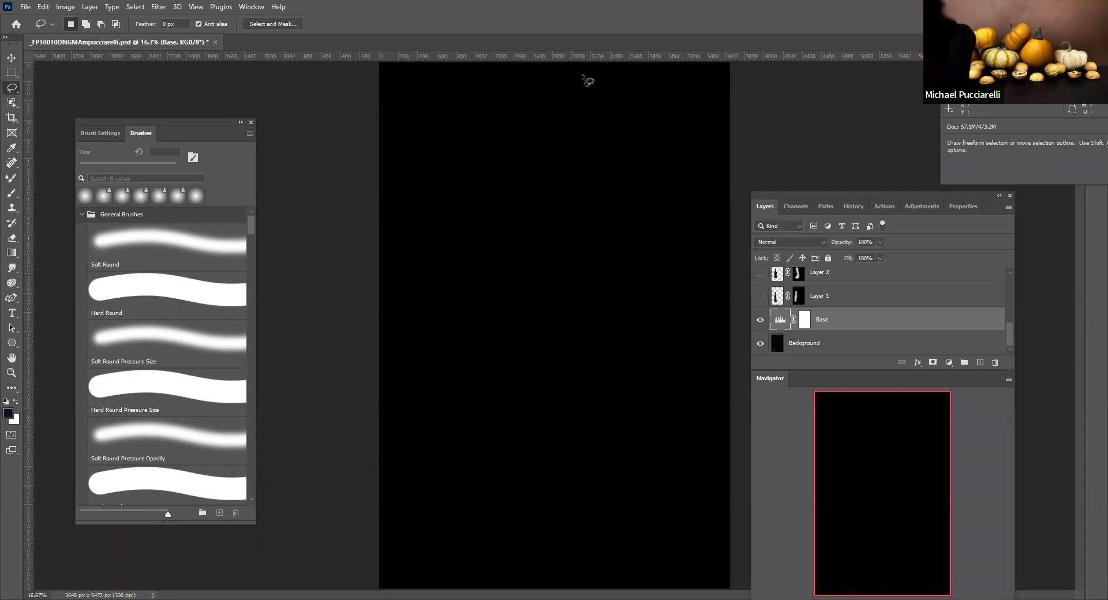
Step: Open the _FP10014DNG image from the MA file folder
click(25, 6)
click(41, 32)
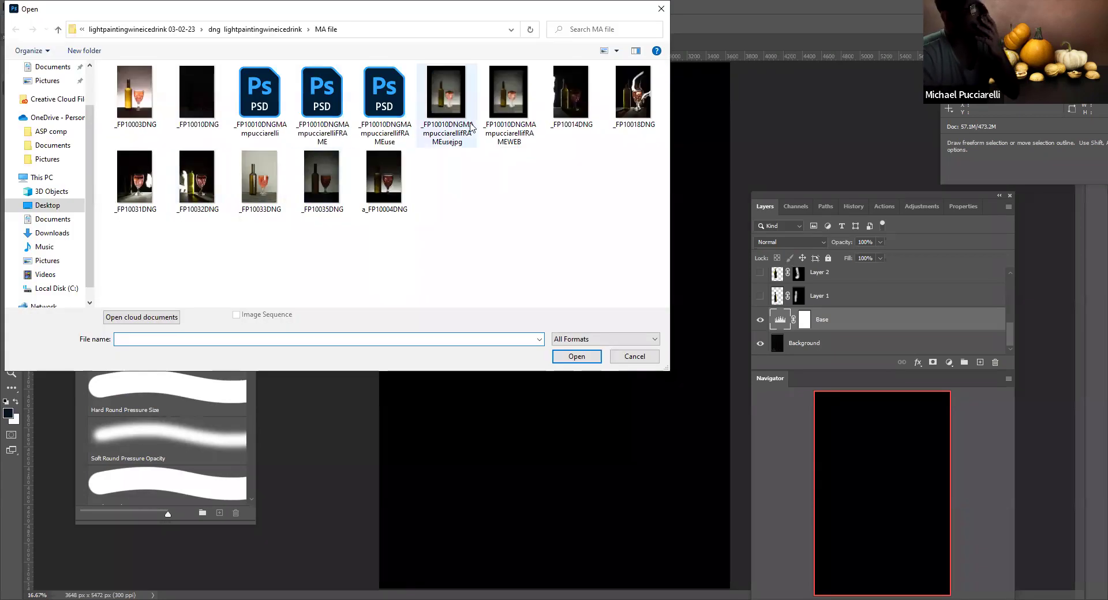
click(576, 99)
click(577, 357)
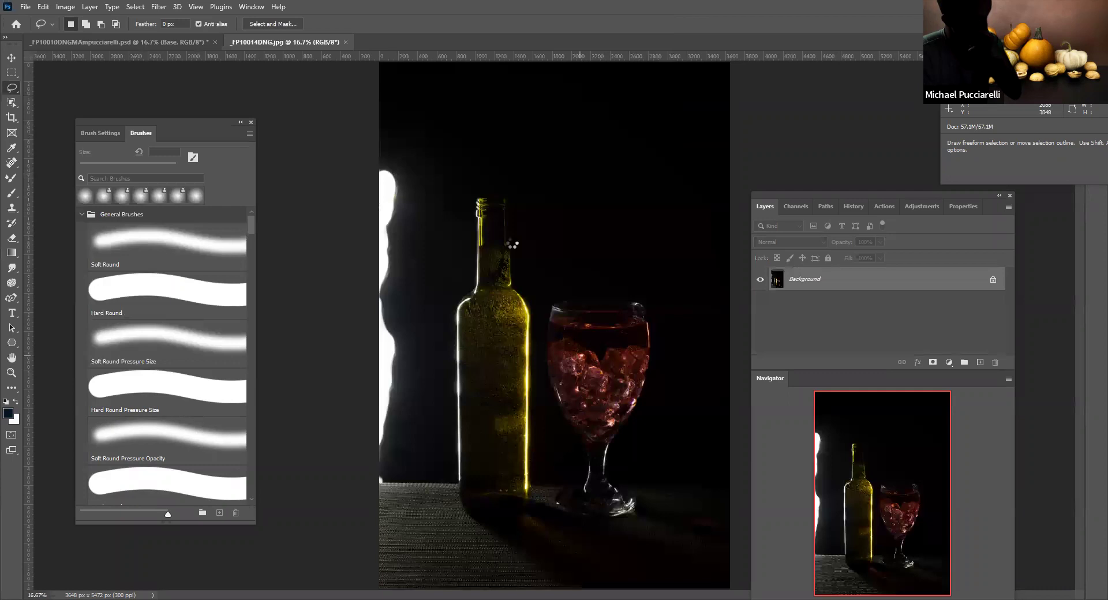
Step: Show Layer 1 in the layered composite, and switch back to _FP10014DNG.jpg
click(160, 41)
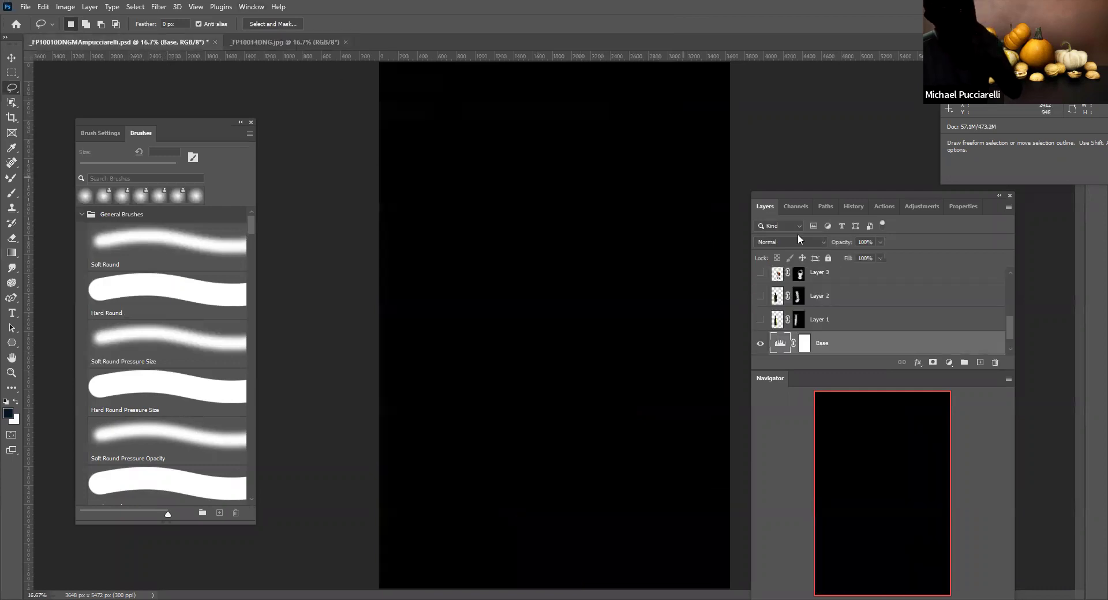
click(761, 319)
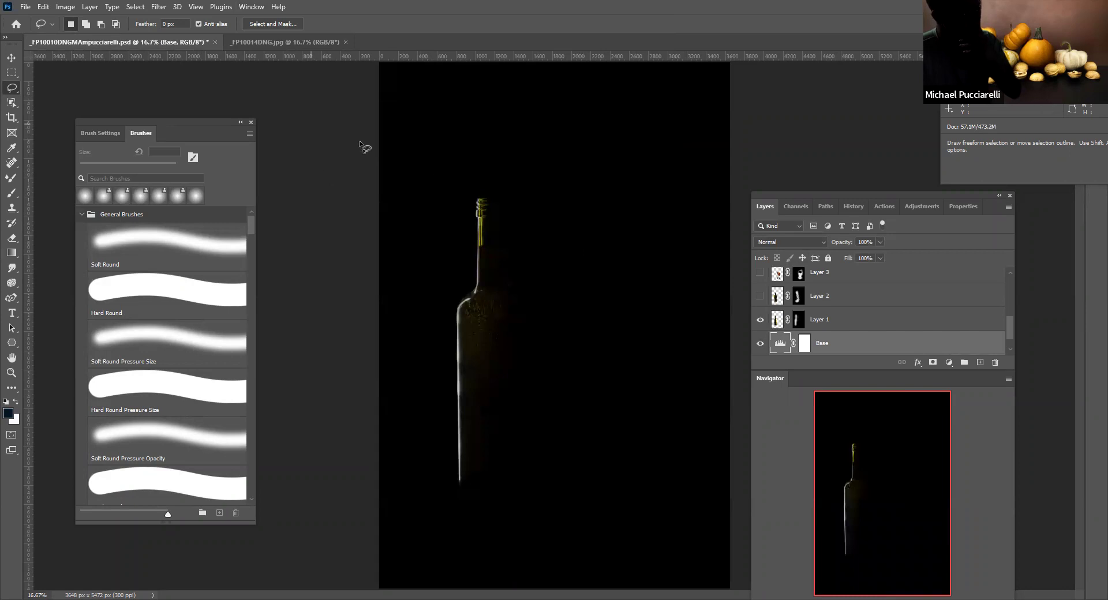
click(293, 48)
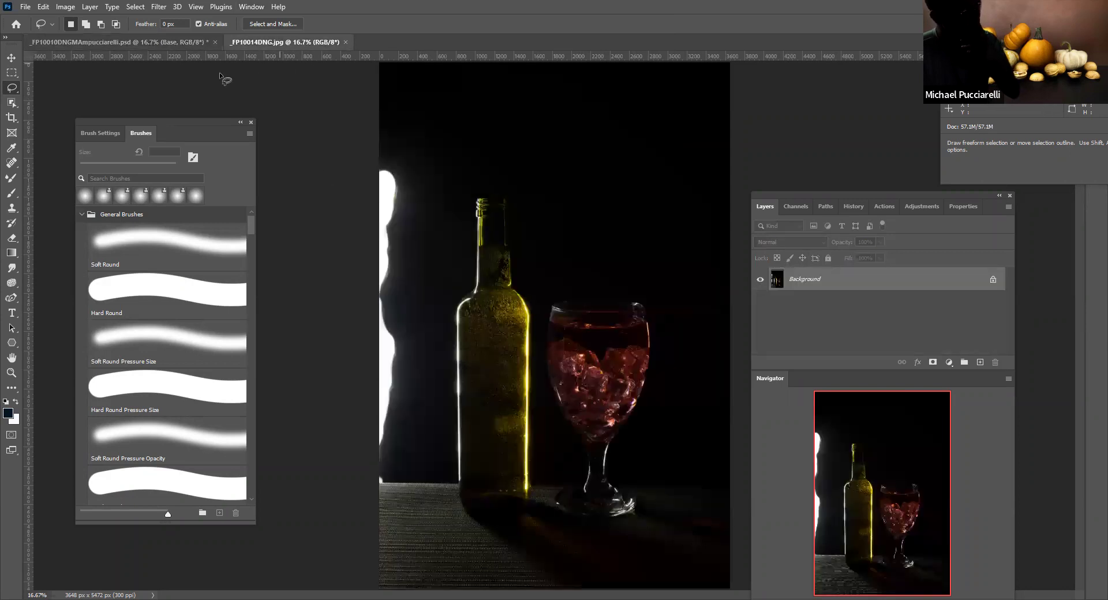
mouse_move(478, 190)
mouse_down()
mouse_move(446, 269)
mouse_move(422, 411)
mouse_move(438, 496)
mouse_move(467, 494)
mouse_move(526, 197)
mouse_move(478, 188)
mouse_up()
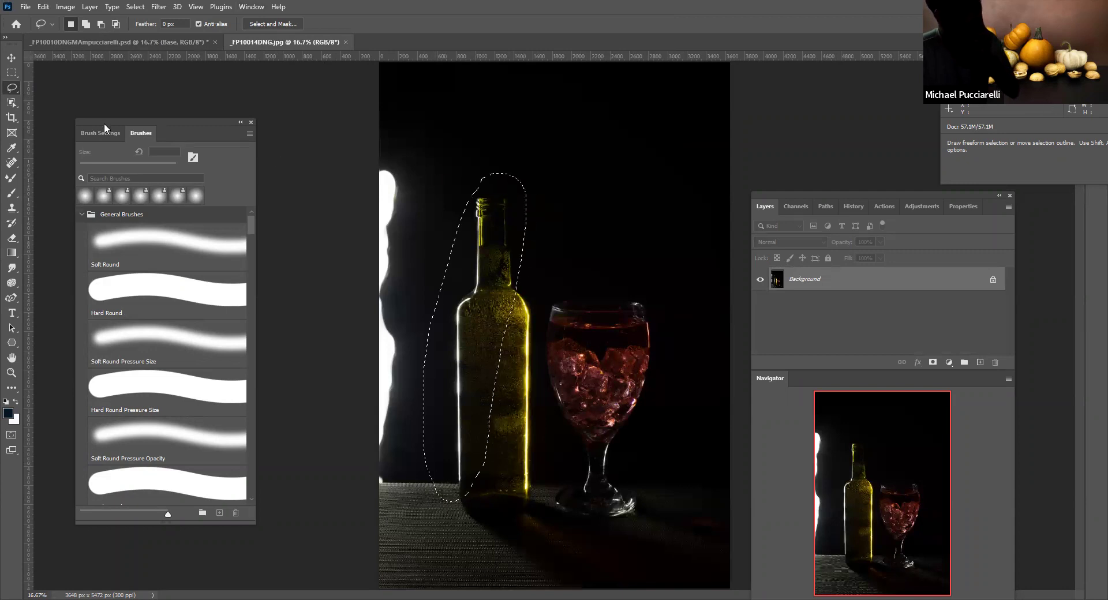
click(12, 103)
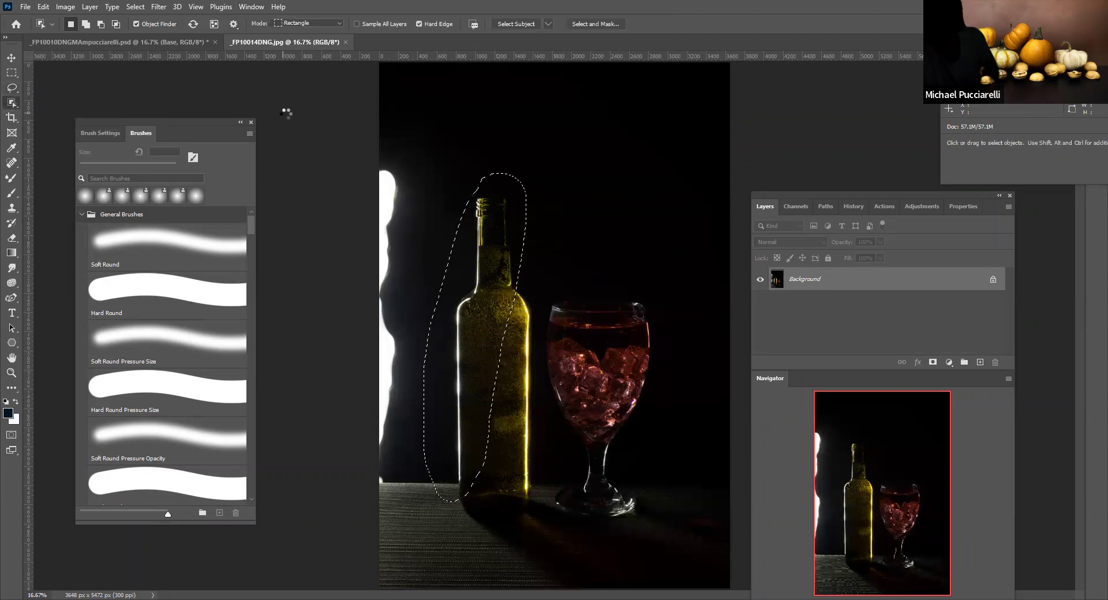
key(ctrl+d)
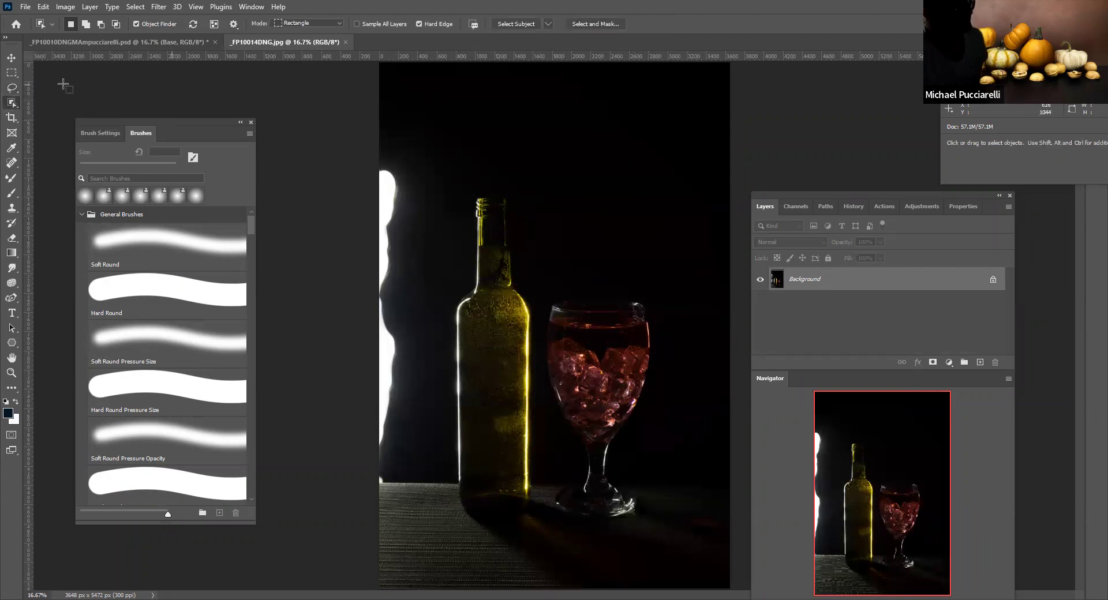
Step: Lasso loosely around the bottle's left edge in _FP10014DNG.jpg, and select Layer 1's mask in the layered composite
click(14, 91)
mouse_move(476, 187)
mouse_down()
mouse_move(429, 369)
mouse_move(427, 483)
mouse_move(457, 498)
mouse_move(495, 427)
mouse_move(503, 201)
mouse_move(485, 183)
mouse_up()
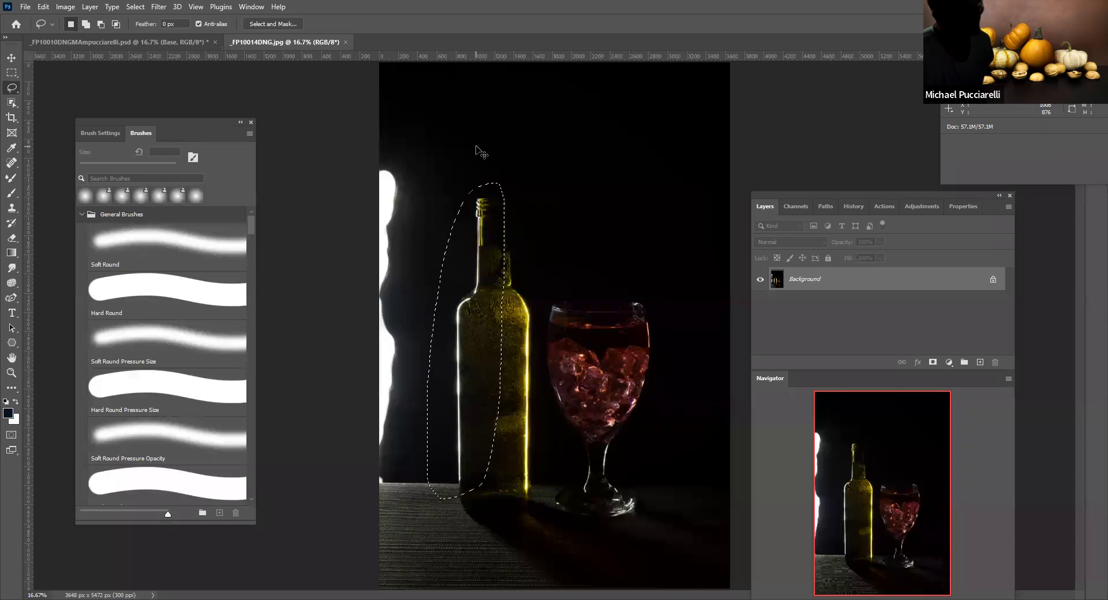
click(162, 40)
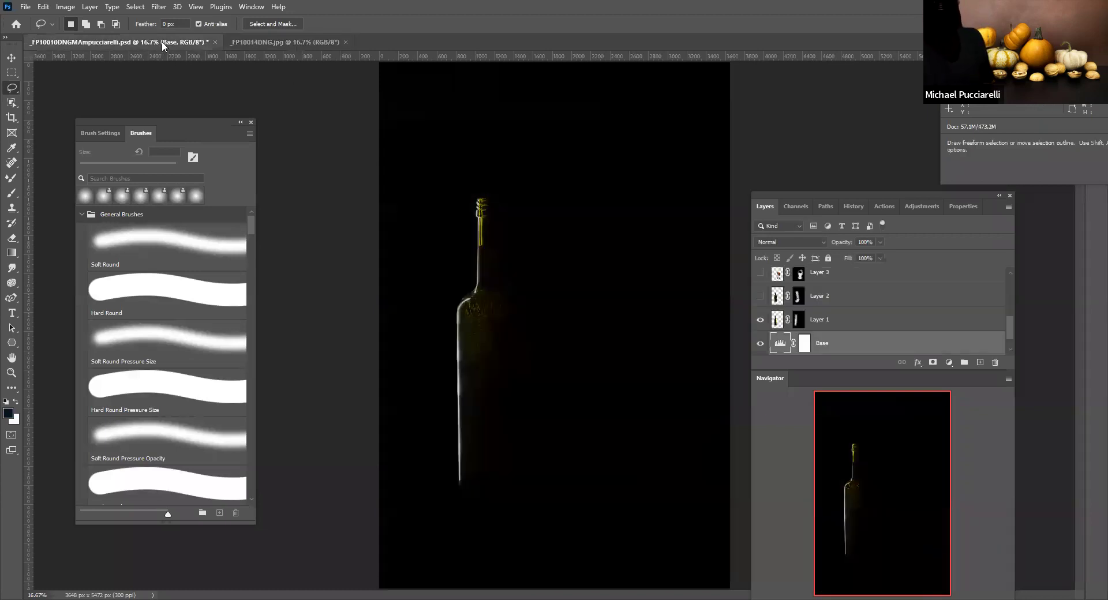
click(800, 320)
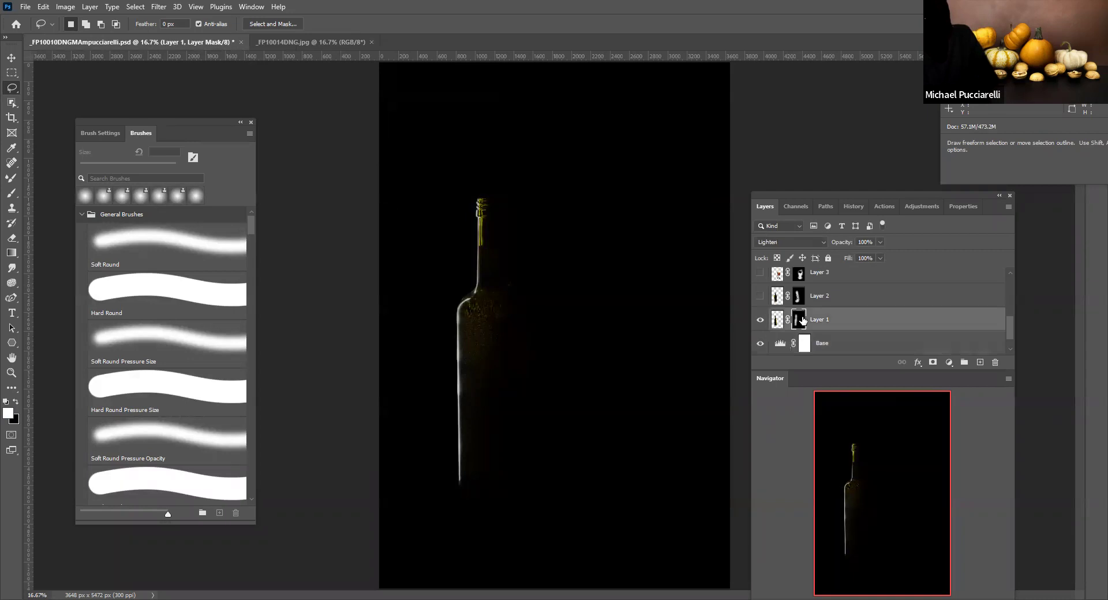
Step: Collapse the MFPMake Base Layer action and select MFPlightpaintpaste to examine its paste, mask and blend mode steps
click(884, 206)
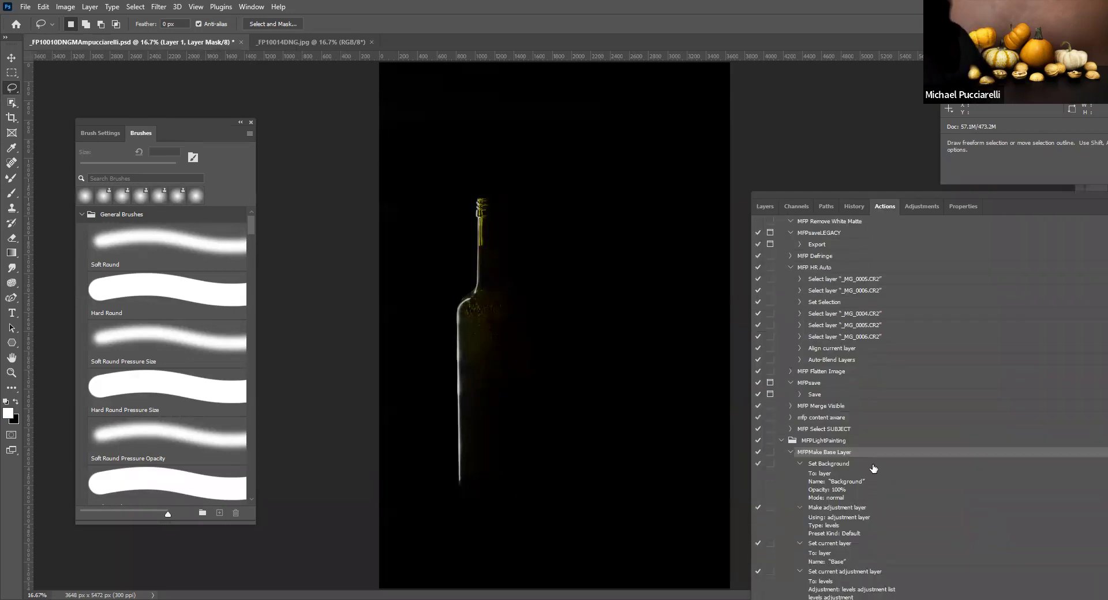
scroll(873, 470, down, 2)
click(791, 407)
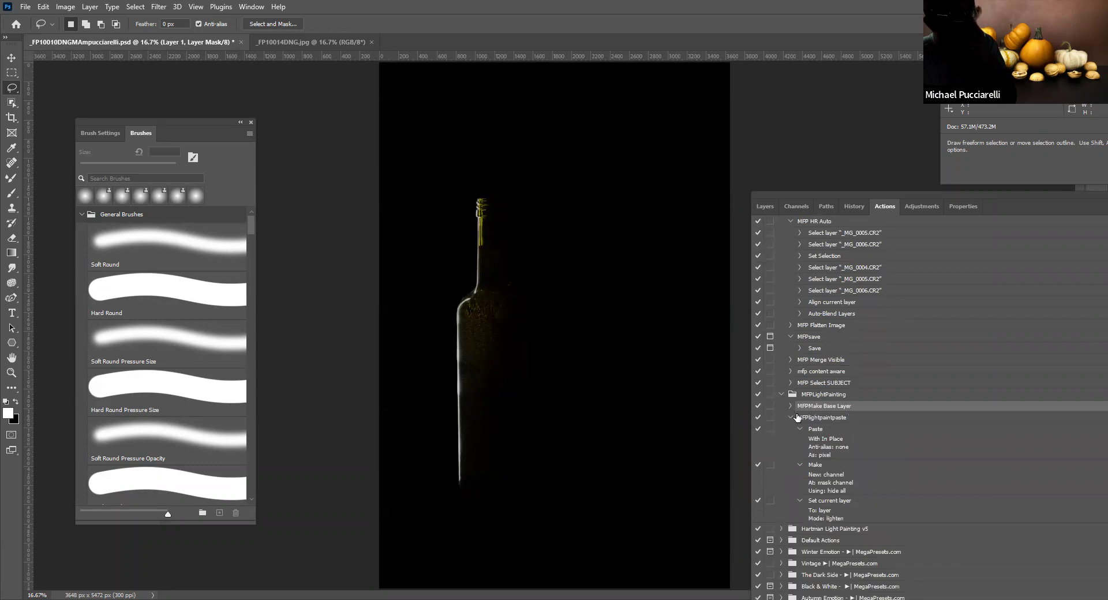
click(810, 420)
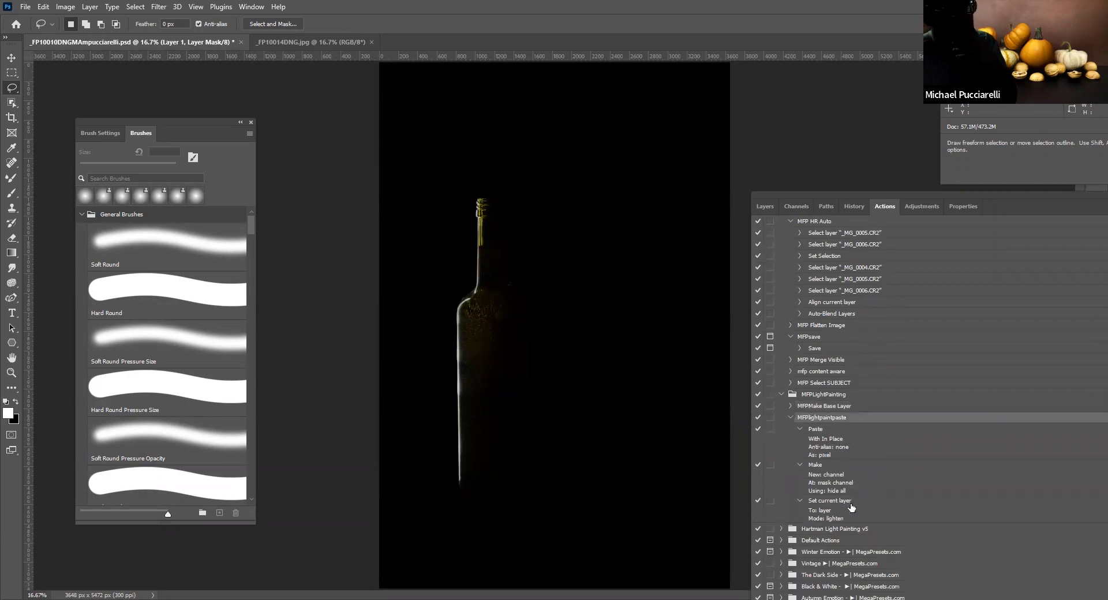
Step: Look up the Paste in Place command among the special paste options, and select Layer 1's mask
click(760, 207)
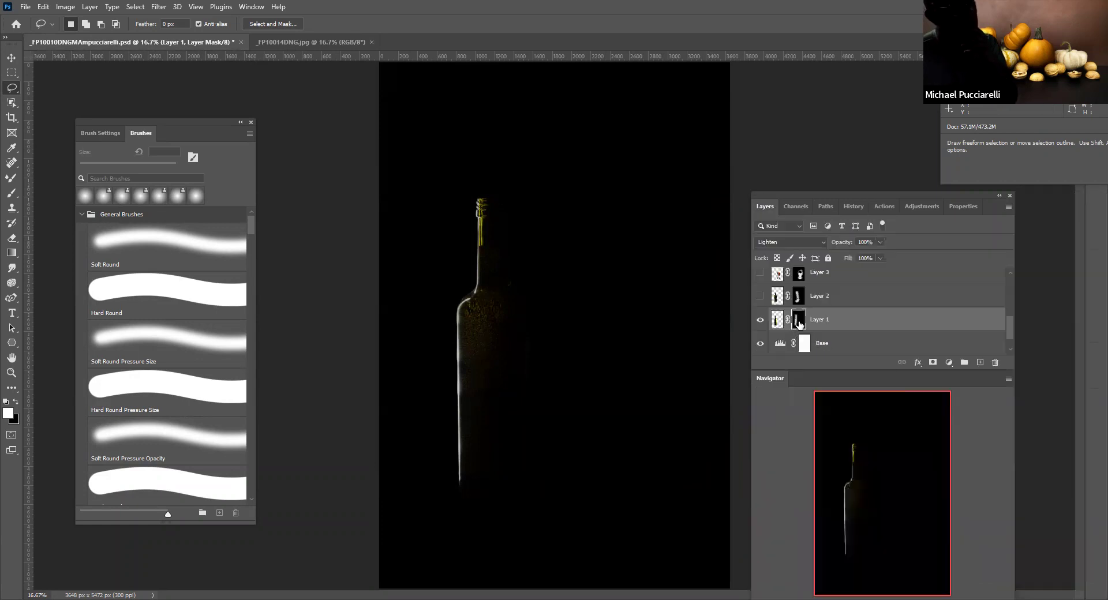
click(43, 6)
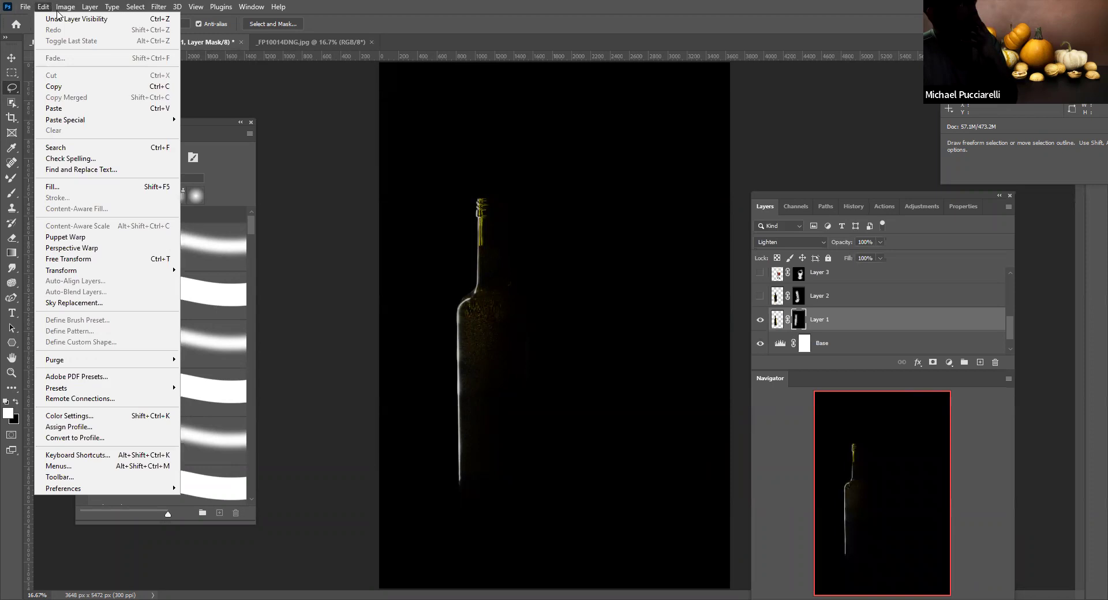
click(65, 7)
click(43, 6)
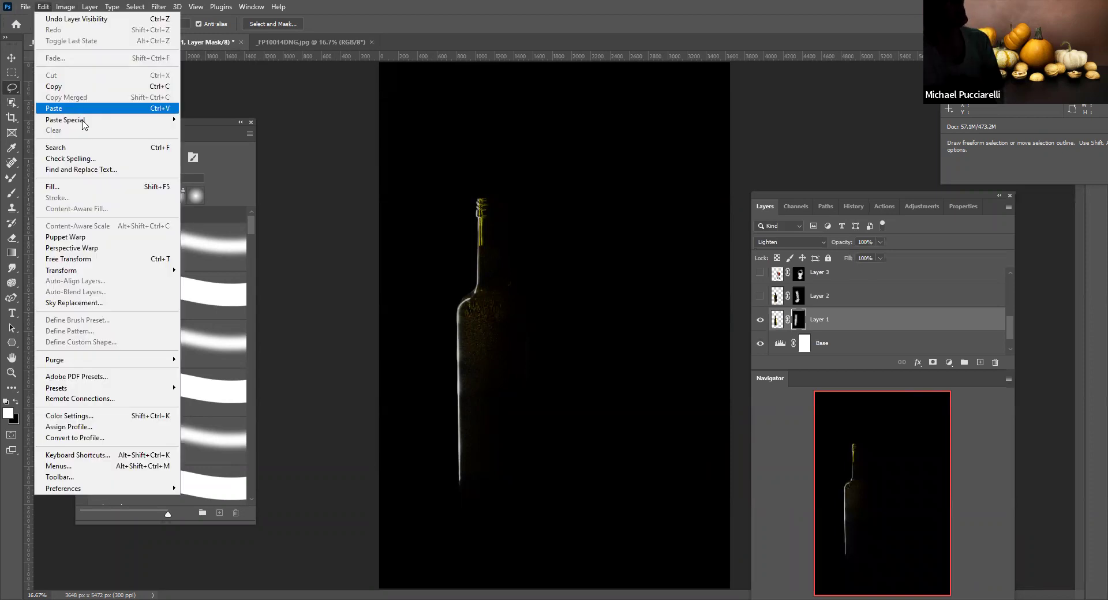
mouse_move(85, 123)
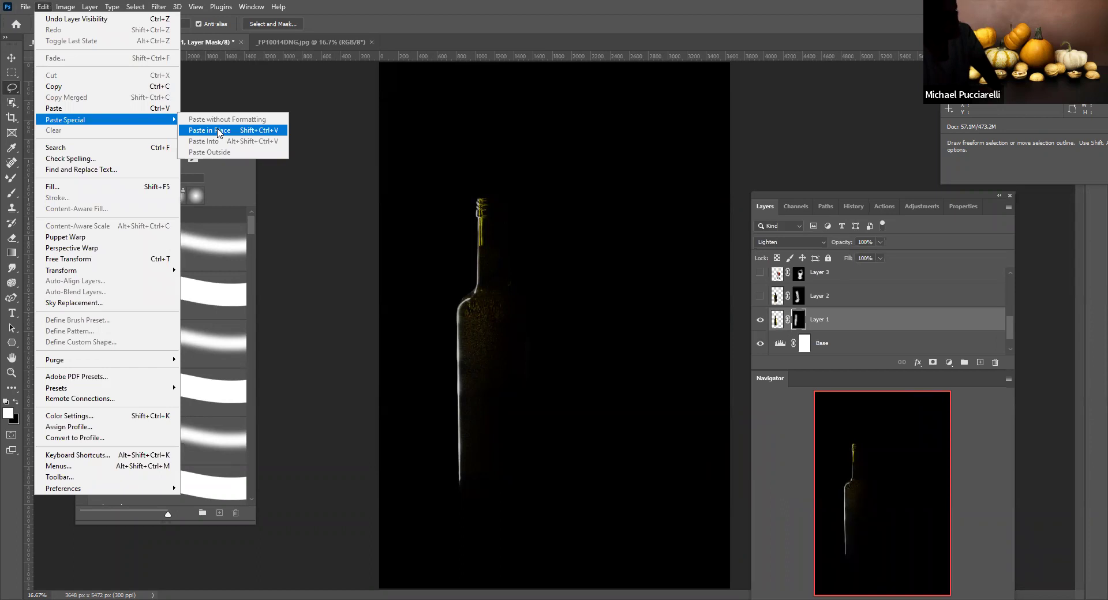
click(799, 320)
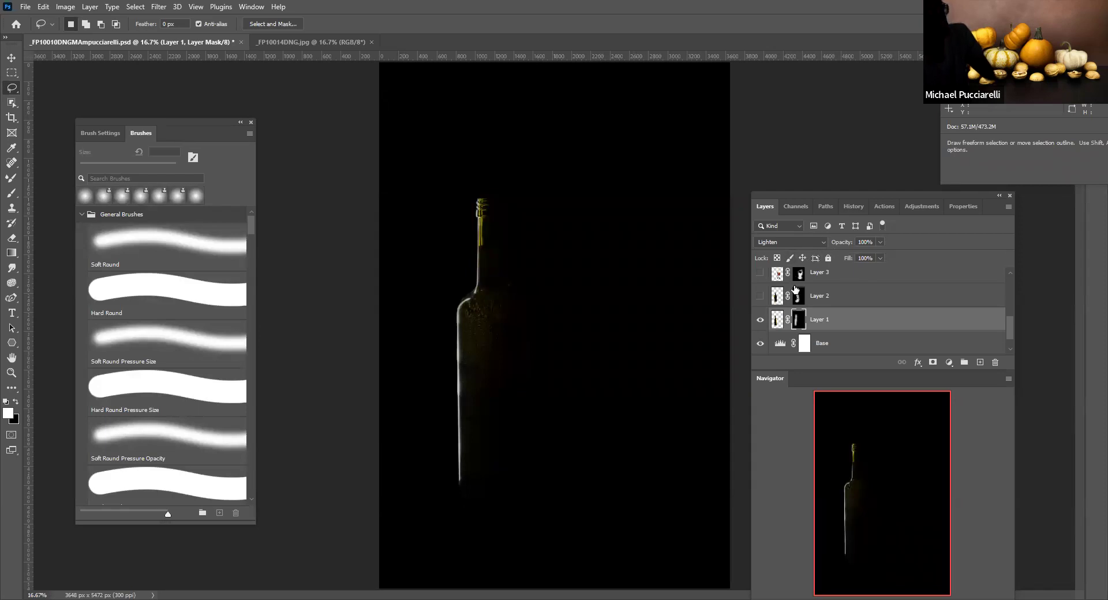
Step: Clear the lasso selection around the bottle in _FP10014DNG.jpg, and show Layer 2 in the layered composite
click(287, 44)
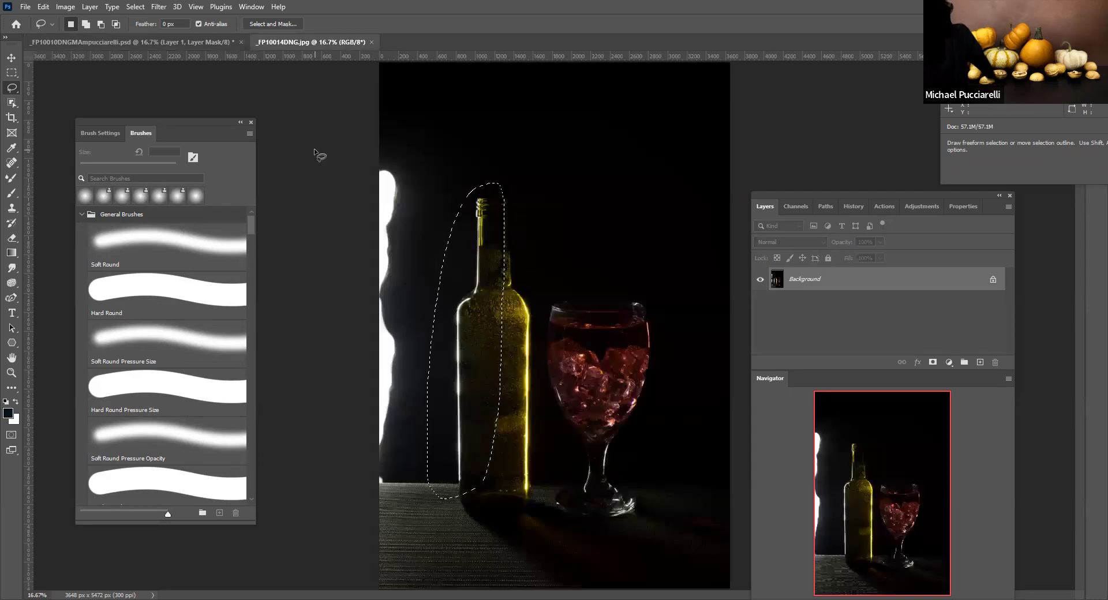
click(491, 239)
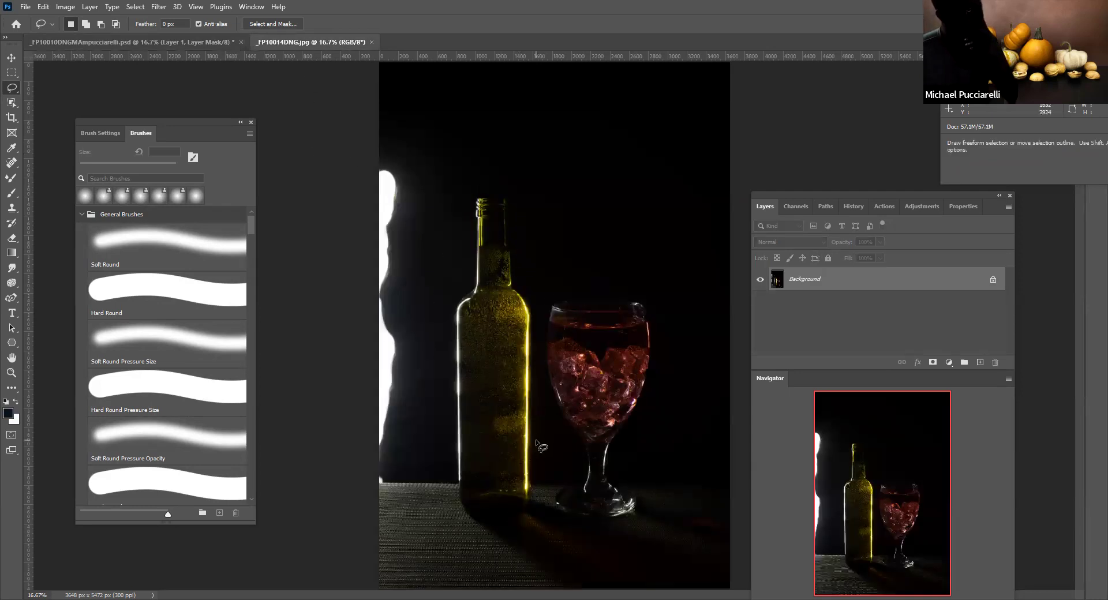
click(150, 43)
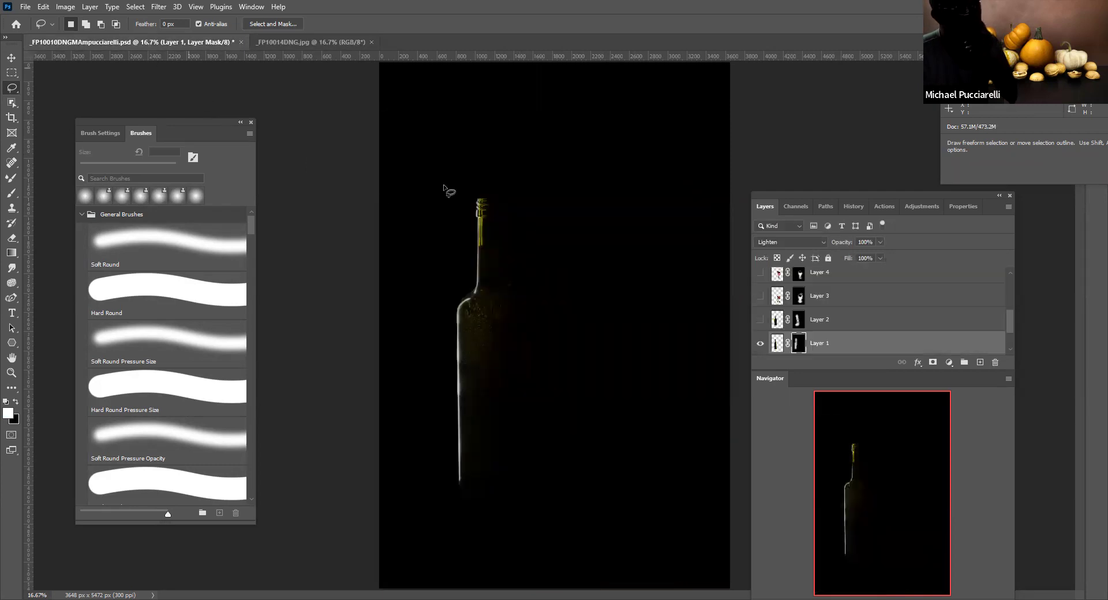
click(760, 320)
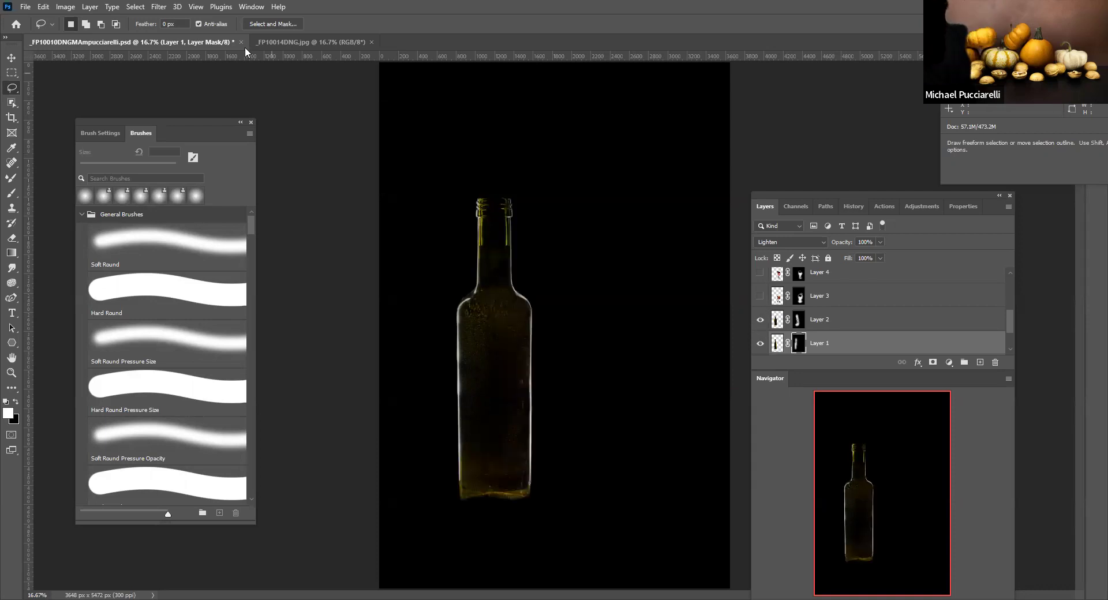
Step: Lasso loosely around the bottle in _FP10014DNG.jpg, and return to the layered composite
click(284, 37)
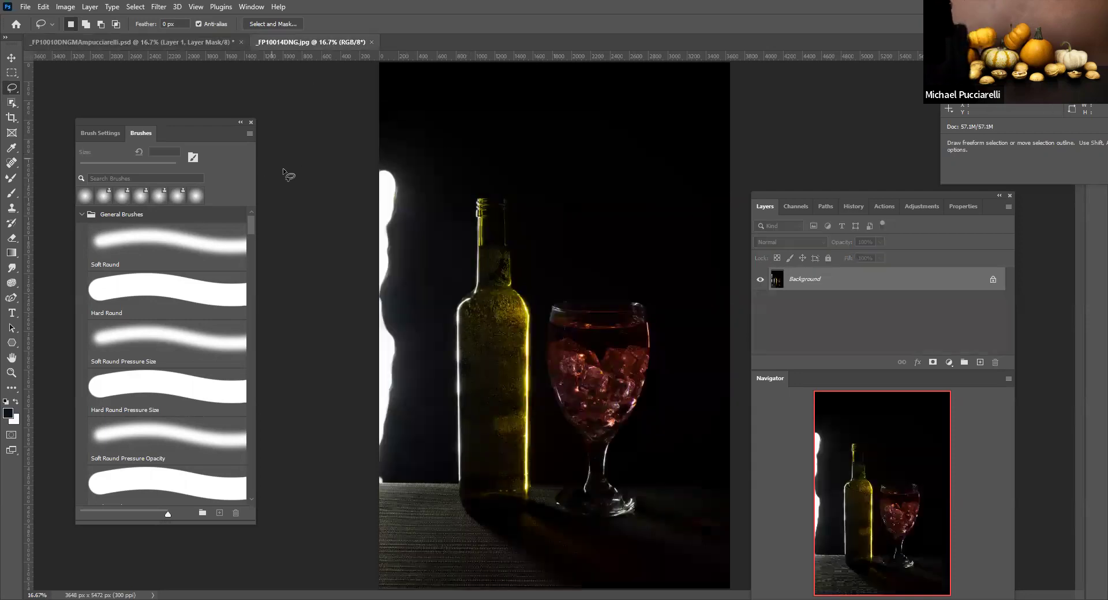
mouse_move(468, 198)
mouse_down()
mouse_move(447, 235)
mouse_move(457, 303)
mouse_move(469, 192)
mouse_up()
click(143, 45)
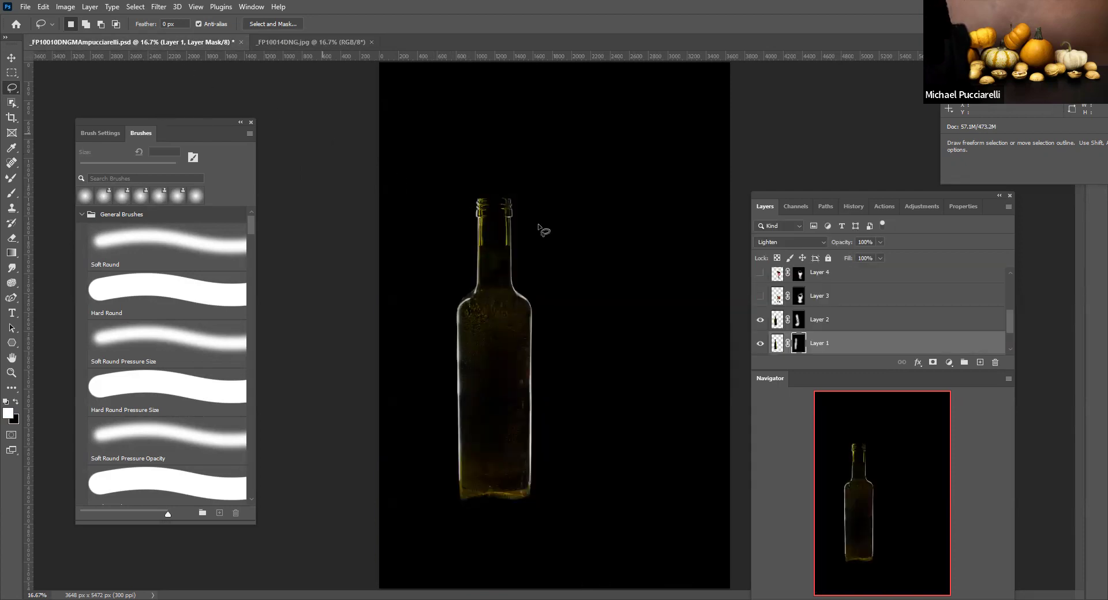
Step: Select Layer 2's mask, and show Layer 3 with its own mask selected
click(799, 321)
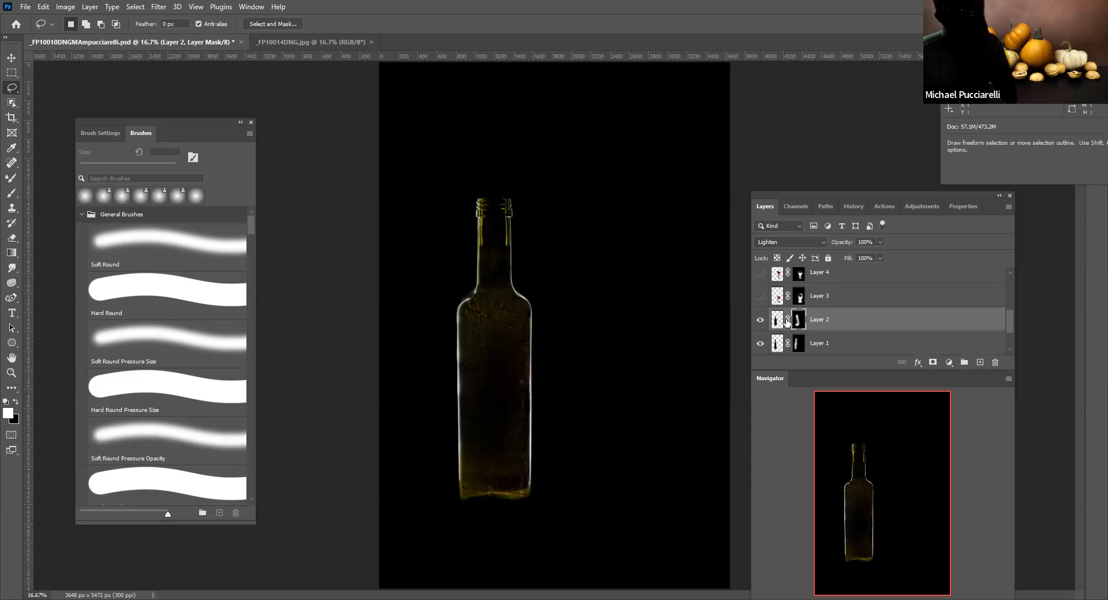
click(760, 296)
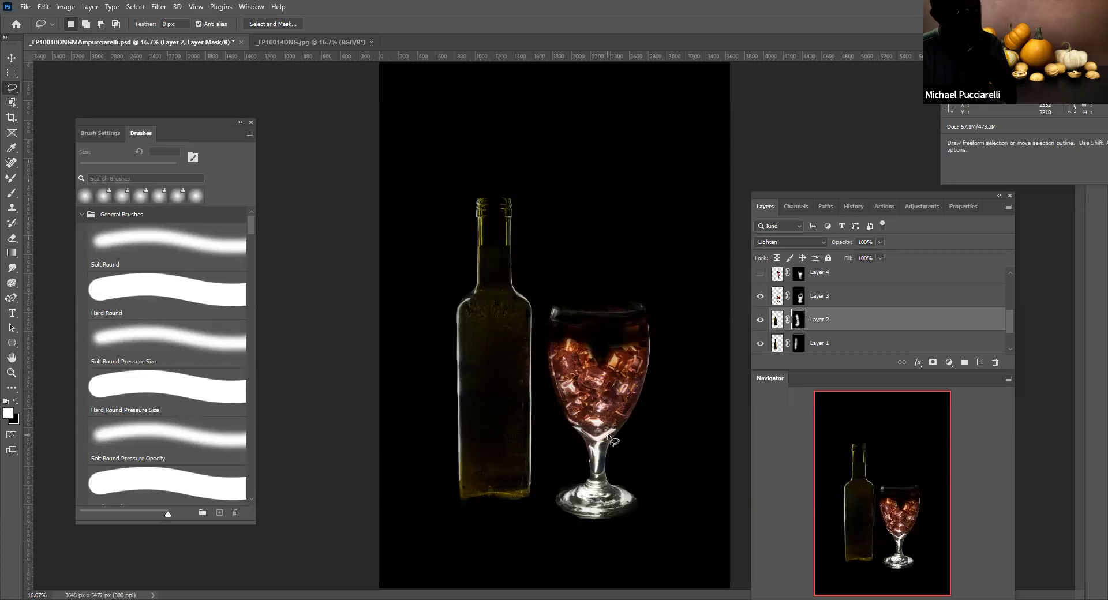
click(798, 298)
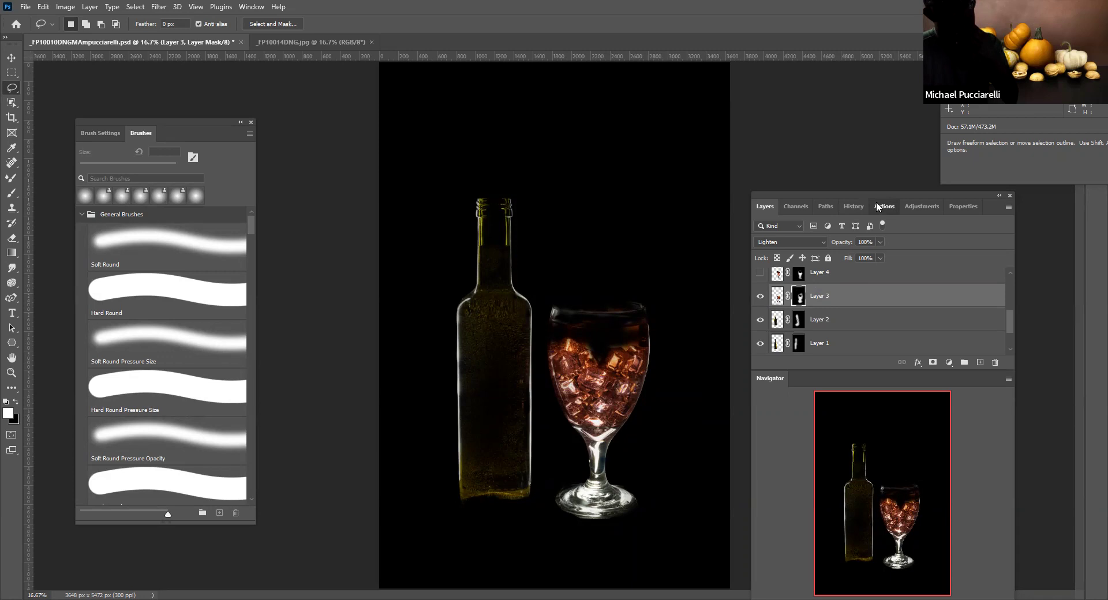
Step: Compare the MFPlightpaintpaste action's steps with the Paste Special command, and return to the layer list
click(876, 203)
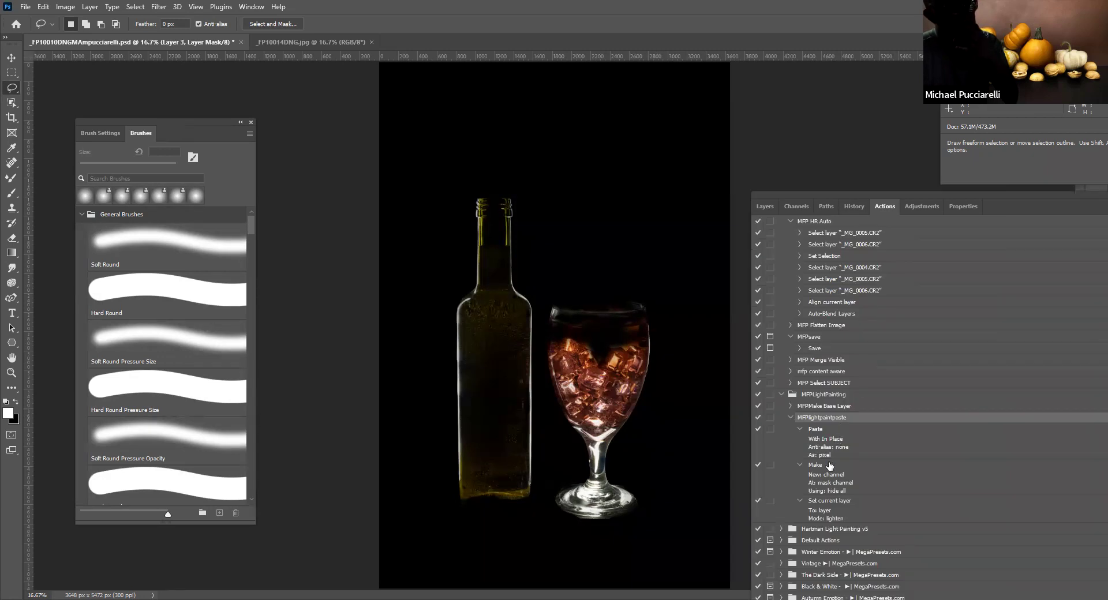
click(43, 7)
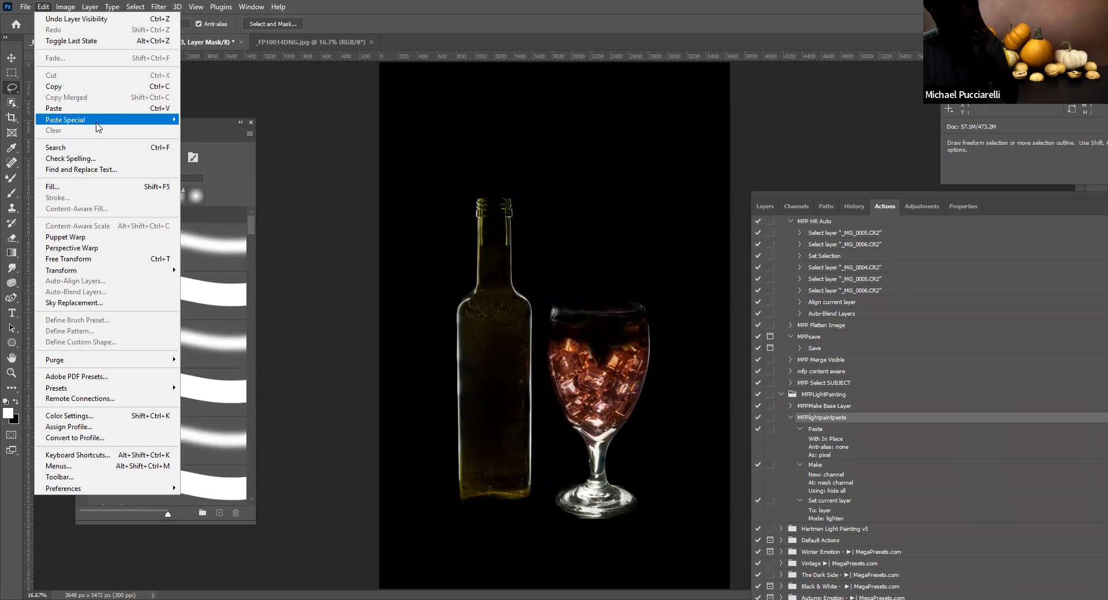
mouse_move(96, 123)
click(769, 213)
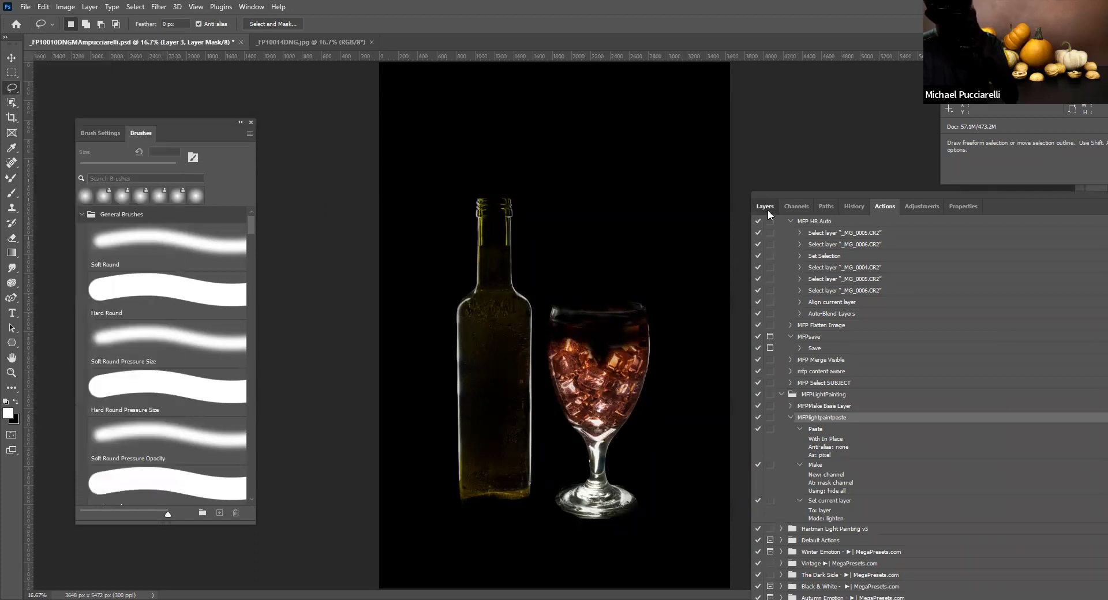
click(768, 210)
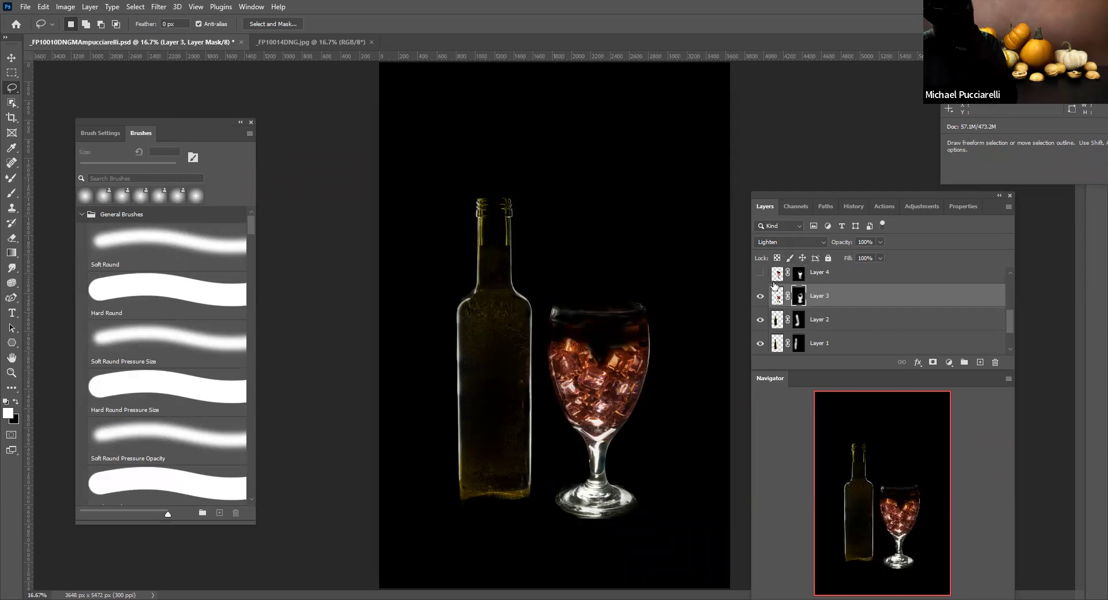
Step: Show Layer 4 and Layer 5 in the composite, and select Layer 4's mask
scroll(772, 300, up, 2)
click(760, 319)
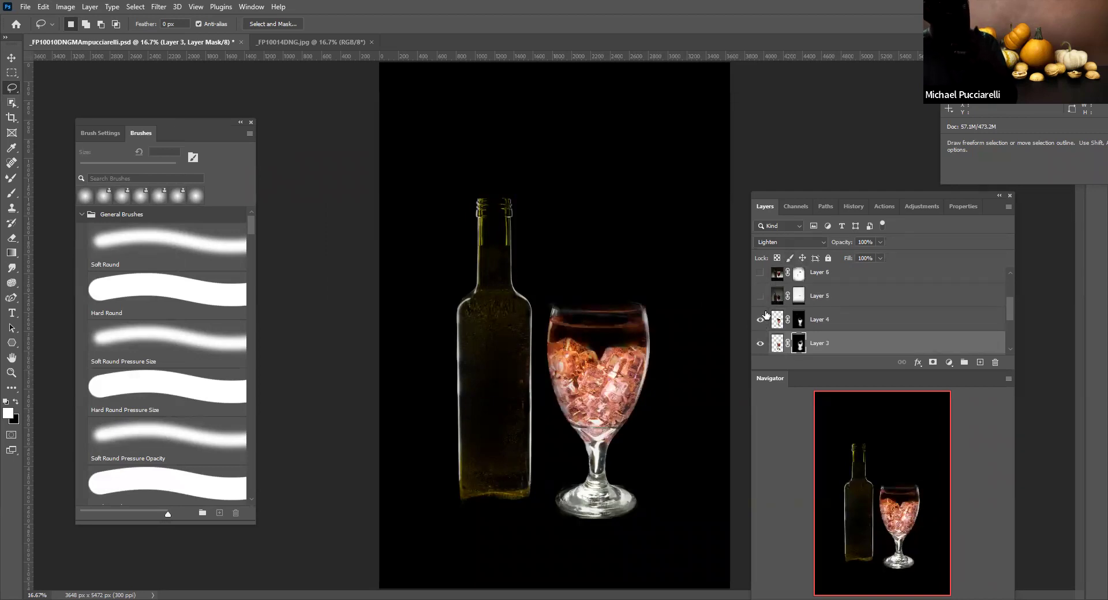
click(760, 296)
click(799, 324)
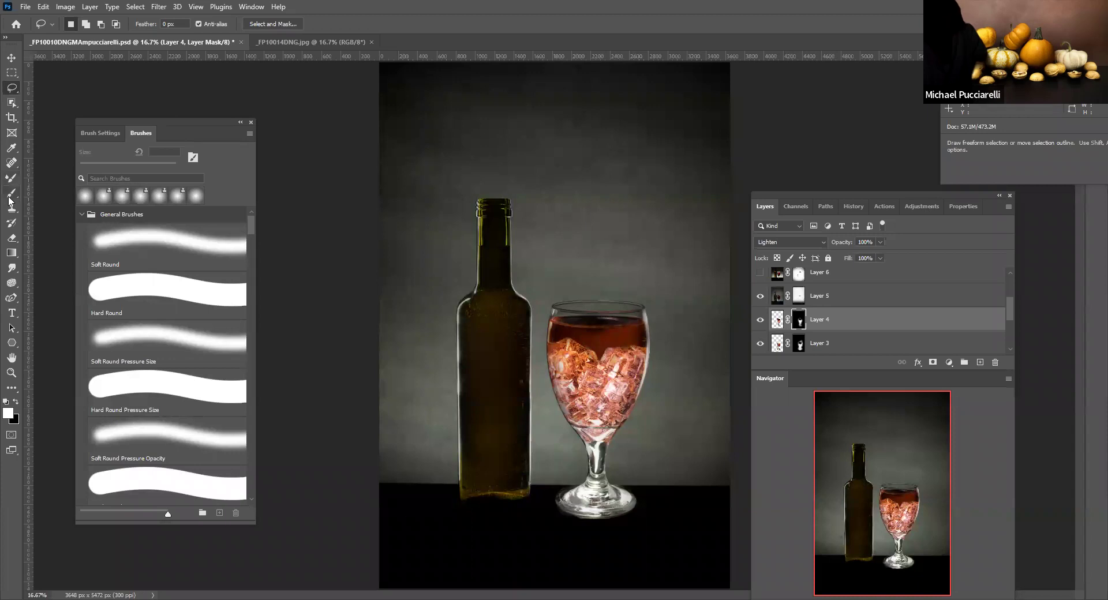
Step: Choose the Brush tool, reduce the Soft Round brush to 900 px and set its flow to 15%
drag(11, 193, 52, 193)
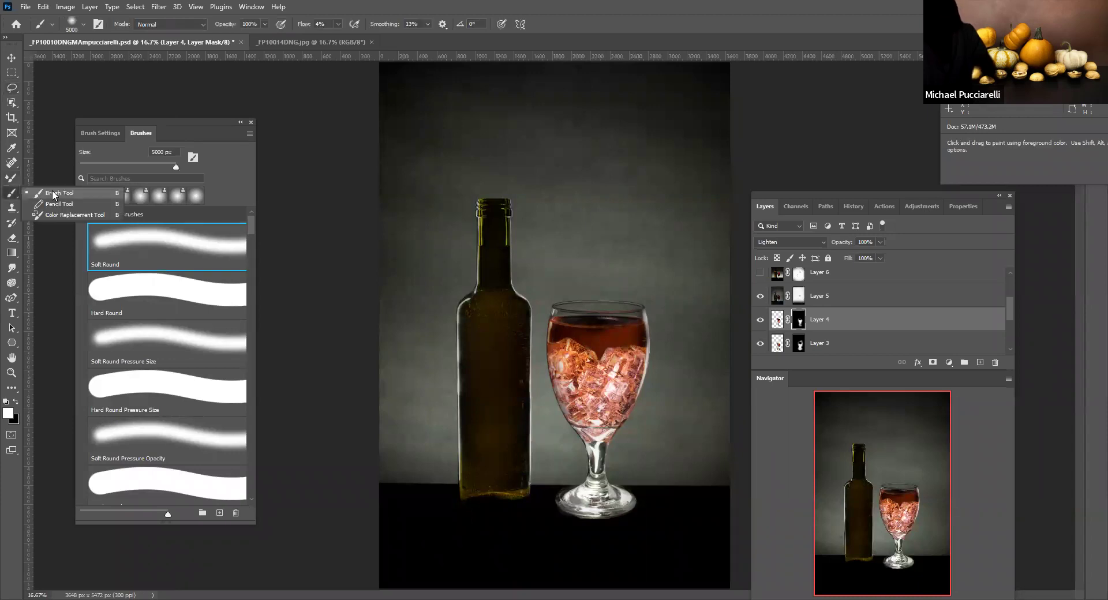
click(436, 243)
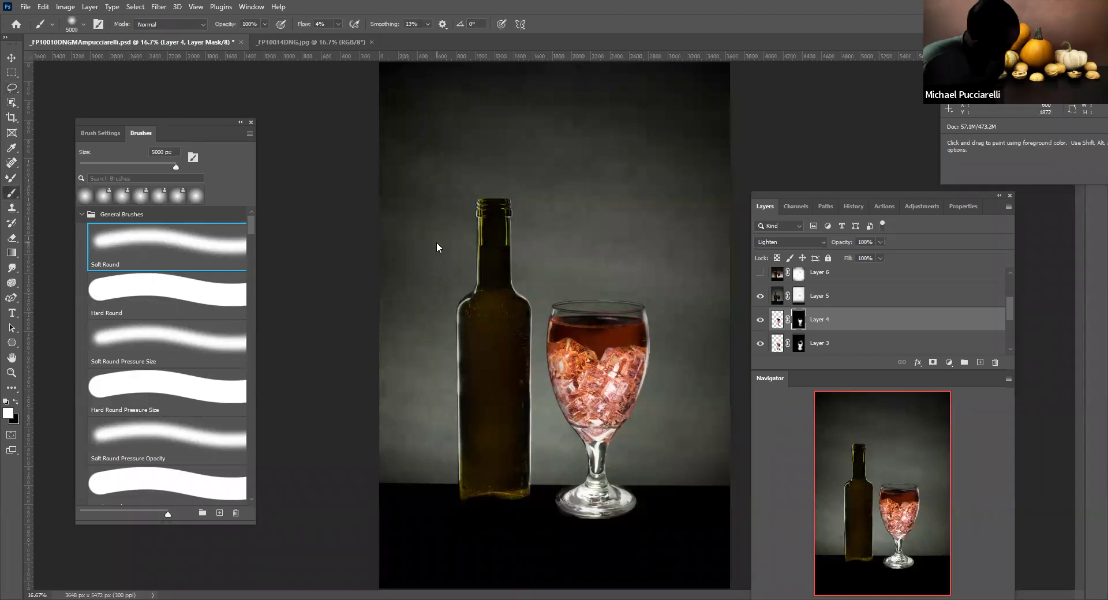
key(bracketleft)
key(bracketleft)
key(bracketleft)
key(bracketleft)
key(bracketleft)
key(bracketleft)
key(bracketleft)
key(bracketleft)
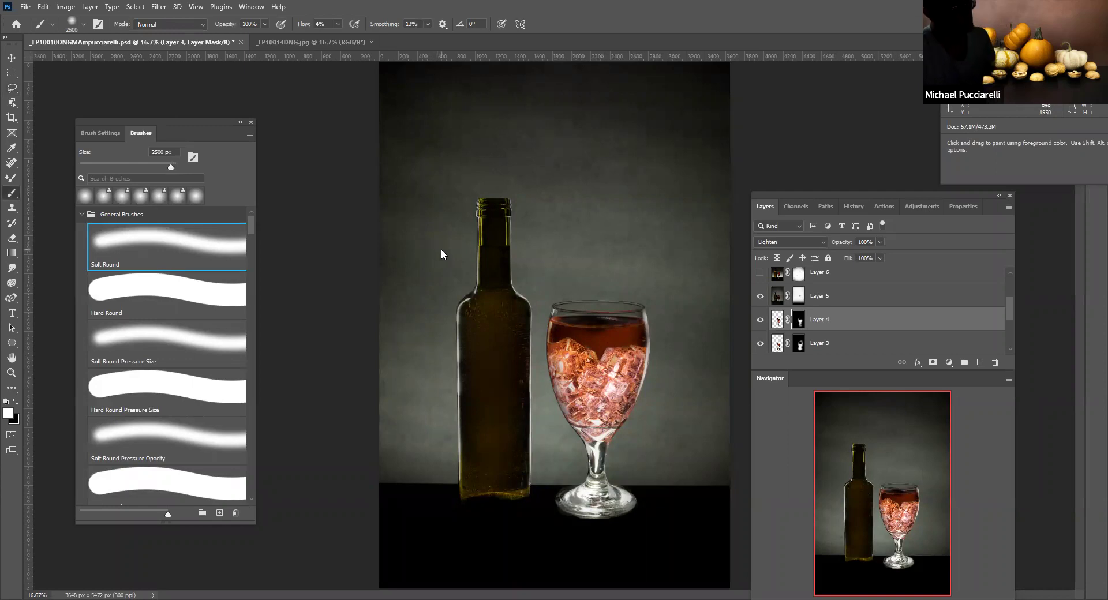
key(bracketleft)
key(bracketleft)
key(bracketleft)
key(bracketleft)
click(337, 24)
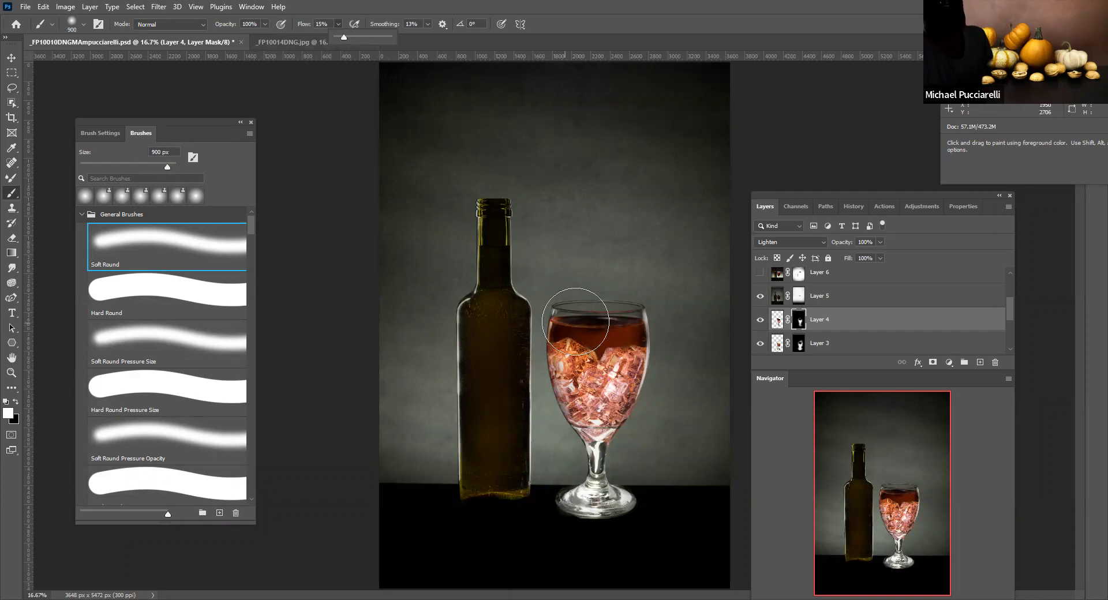
Step: Paint white on Layer 4's mask along the wine glass's right edge near the rim
click(669, 331)
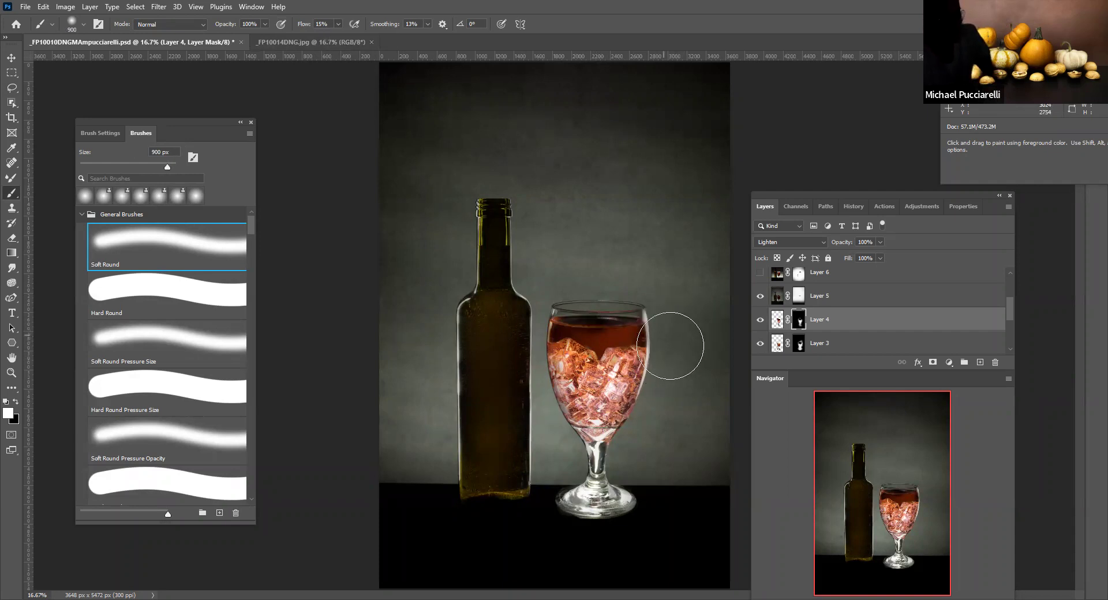
mouse_move(671, 335)
mouse_down()
mouse_move(680, 314)
mouse_move(666, 320)
mouse_up()
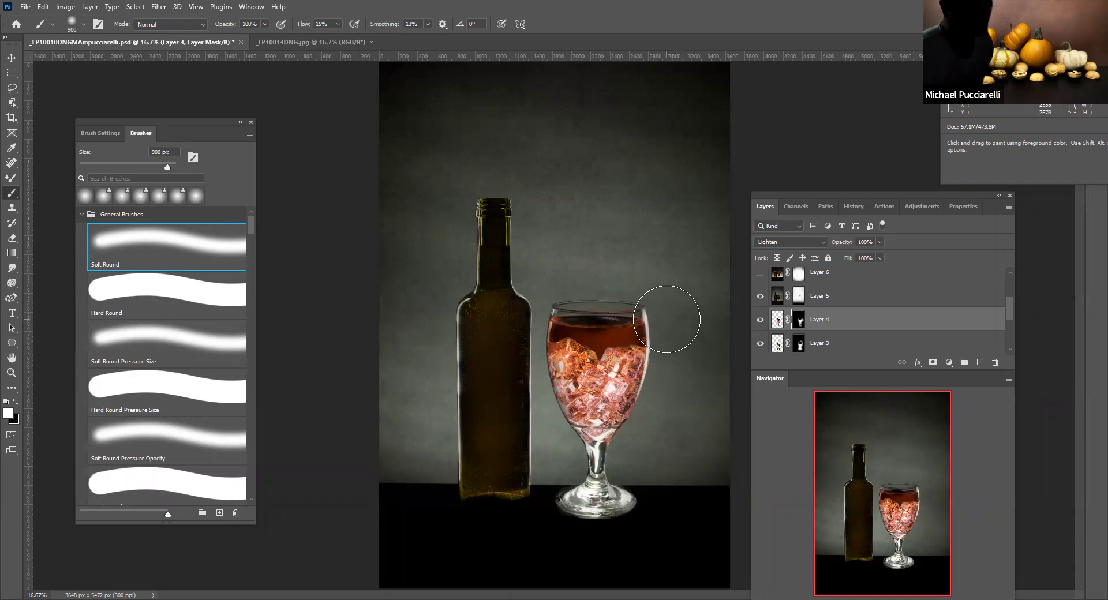
Step: Select Layer 5's mask, toggle the layer off and on, and swap the foreground colour to black and back to white
click(799, 297)
click(760, 296)
click(760, 296)
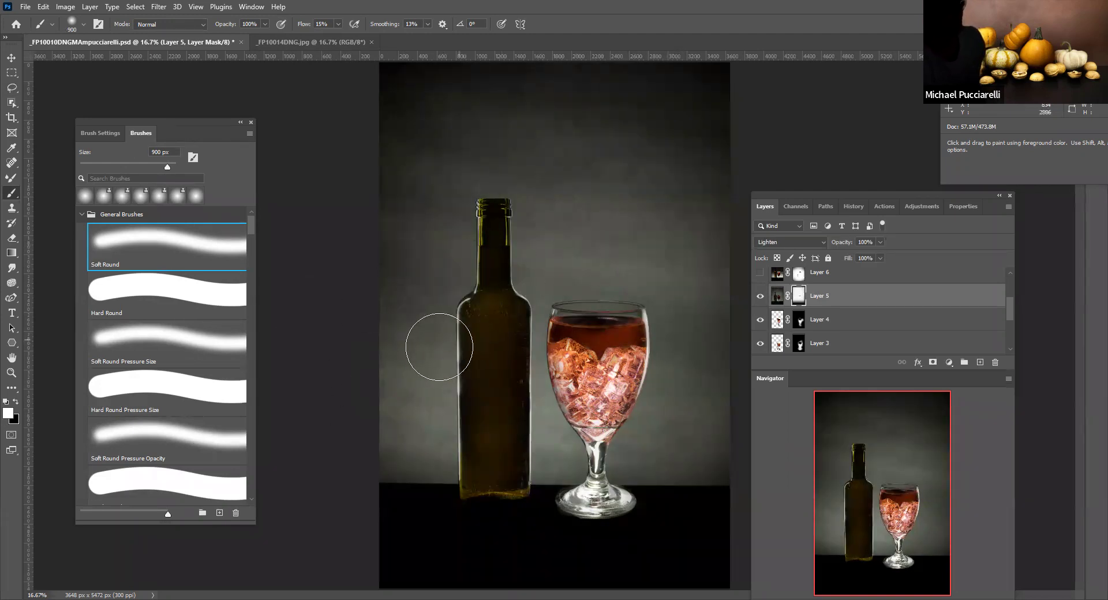
key(x)
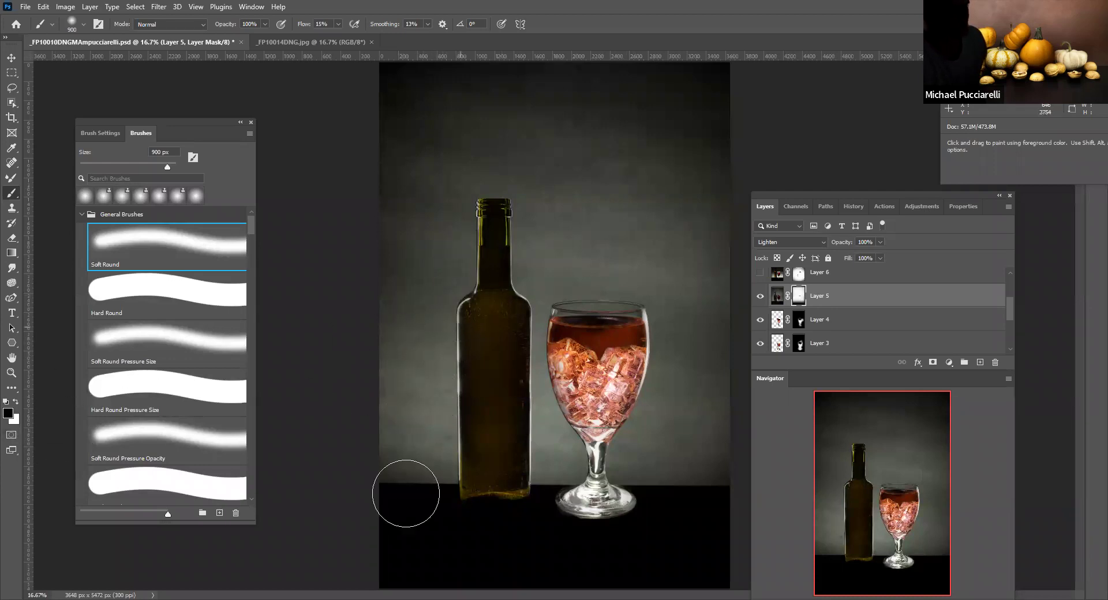
key(x)
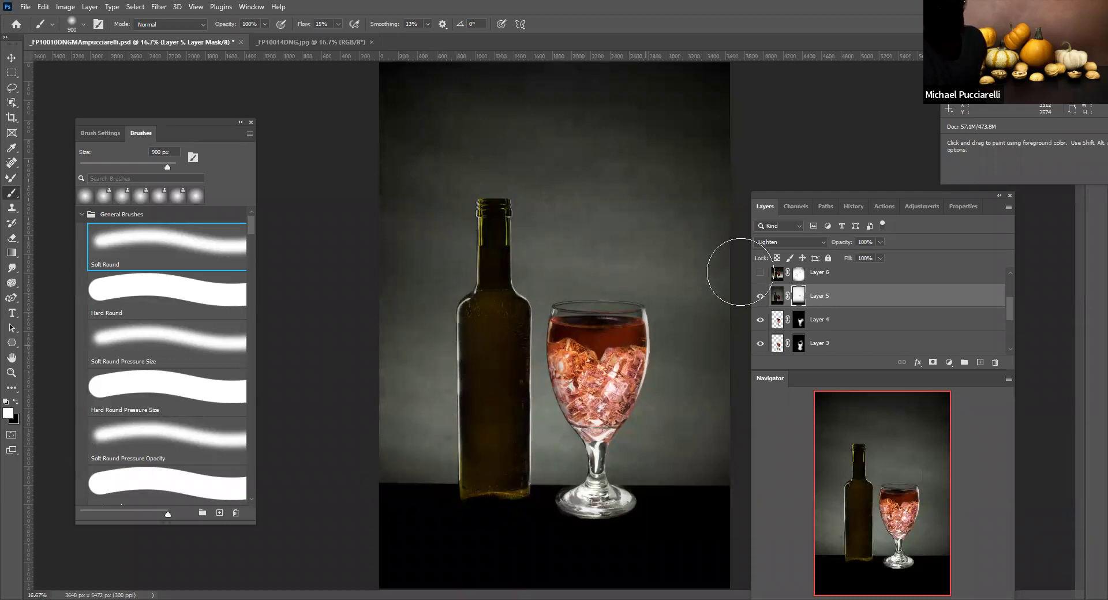
Step: Select Layer 4's mask, and reselect Layer 5's mask
scroll(789, 303, up, 1)
scroll(817, 321, down, 2)
scroll(807, 312, up, 2)
scroll(801, 308, down, 2)
click(799, 296)
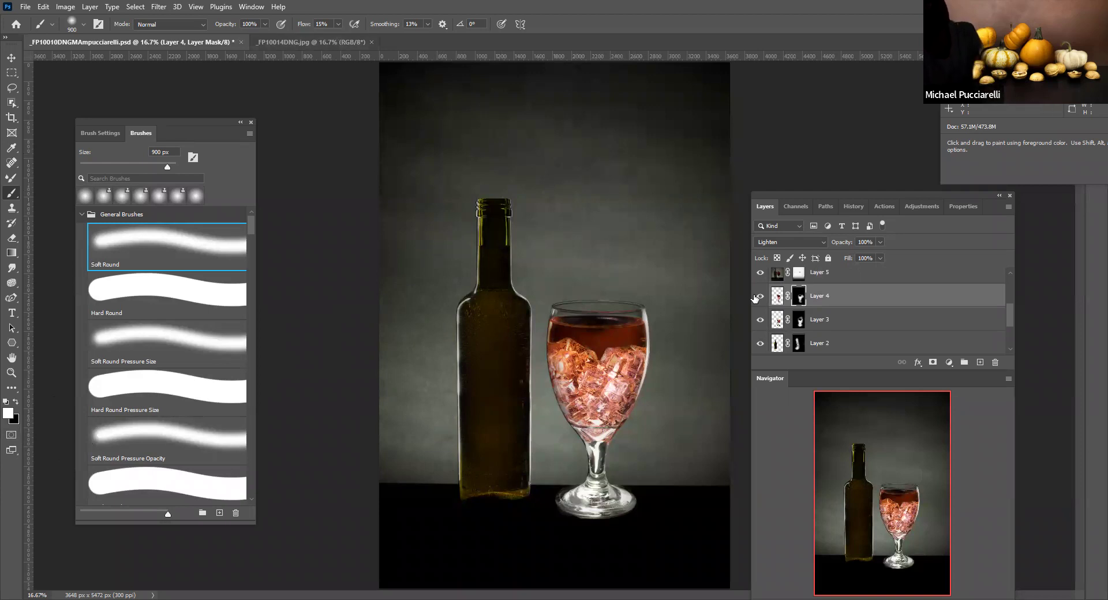
scroll(804, 312, up, 1)
click(800, 297)
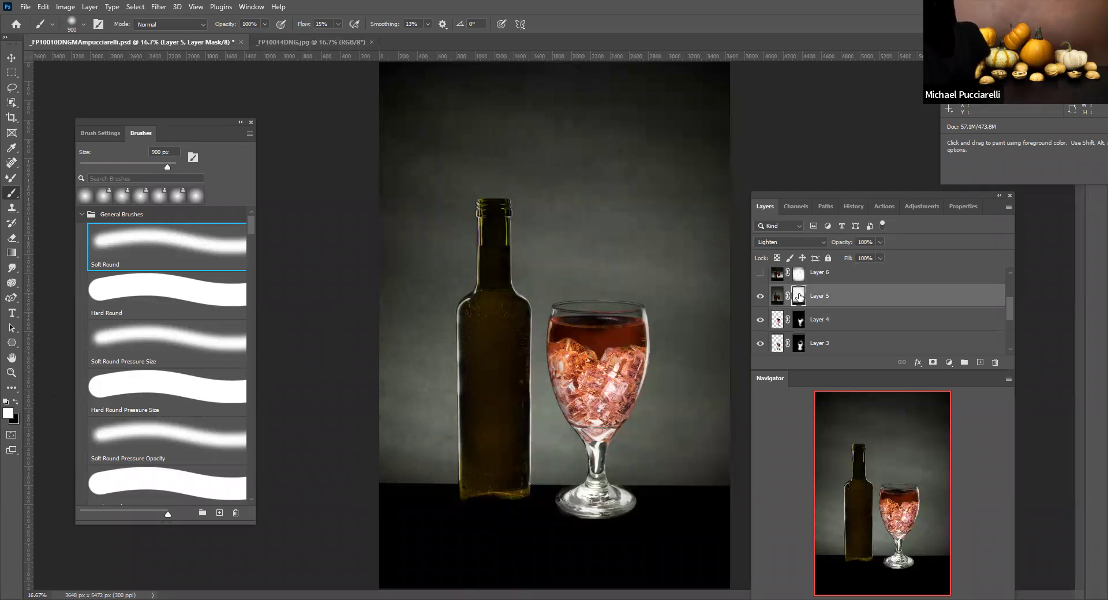
Step: Set the brush flow to 5% and enlarge the brush to 4400 px for Layer 5's mask
click(339, 24)
drag(337, 37, 333, 37)
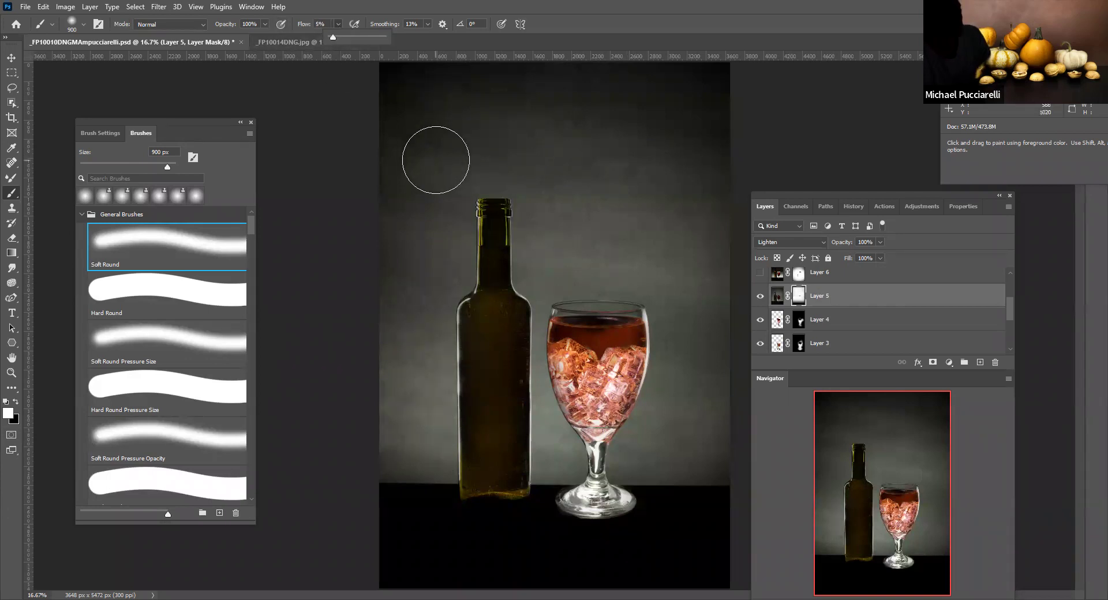
key(bracketright)
key(bracketright)
key(bracketright)
key(bracketright)
key(bracketright)
key(bracketright)
key(bracketright)
key(bracketright)
key(bracketright)
key(bracketright)
key(bracketright)
key(bracketright)
key(bracketright)
key(bracketright)
key(bracketright)
key(bracketright)
key(bracketright)
key(bracketright)
key(bracketright)
key(bracketright)
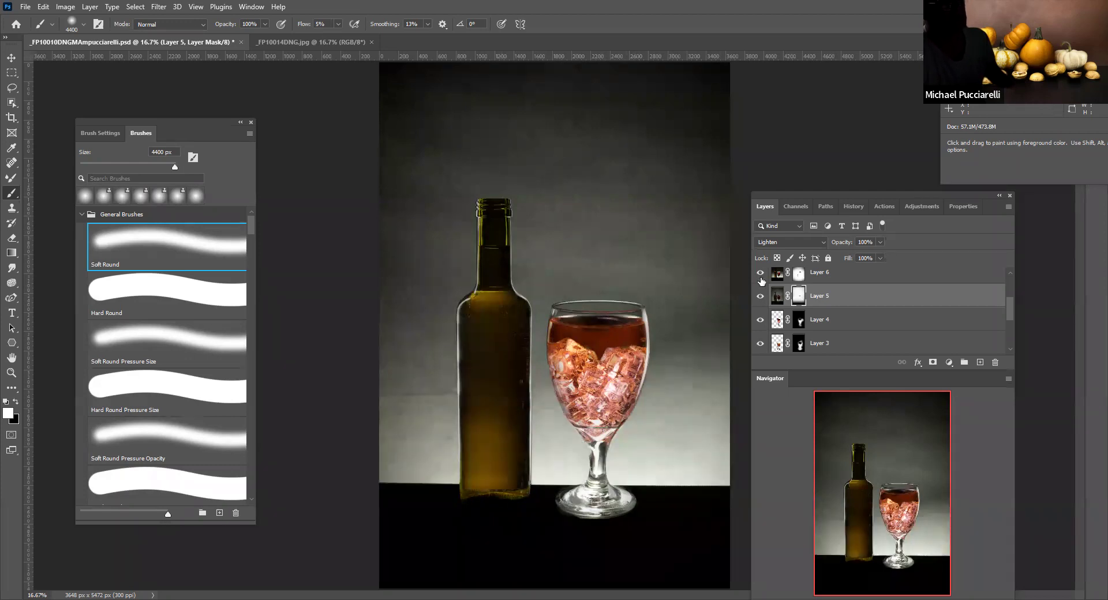
Step: Show Layer 6 and Layer 7 in the composite
scroll(775, 310, up, 2)
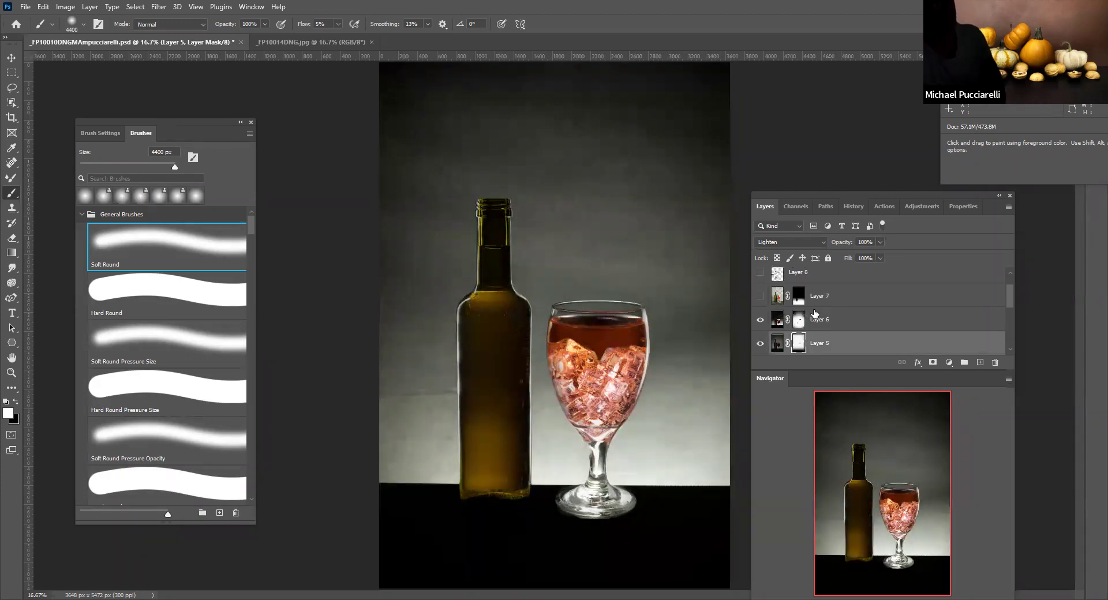
click(761, 297)
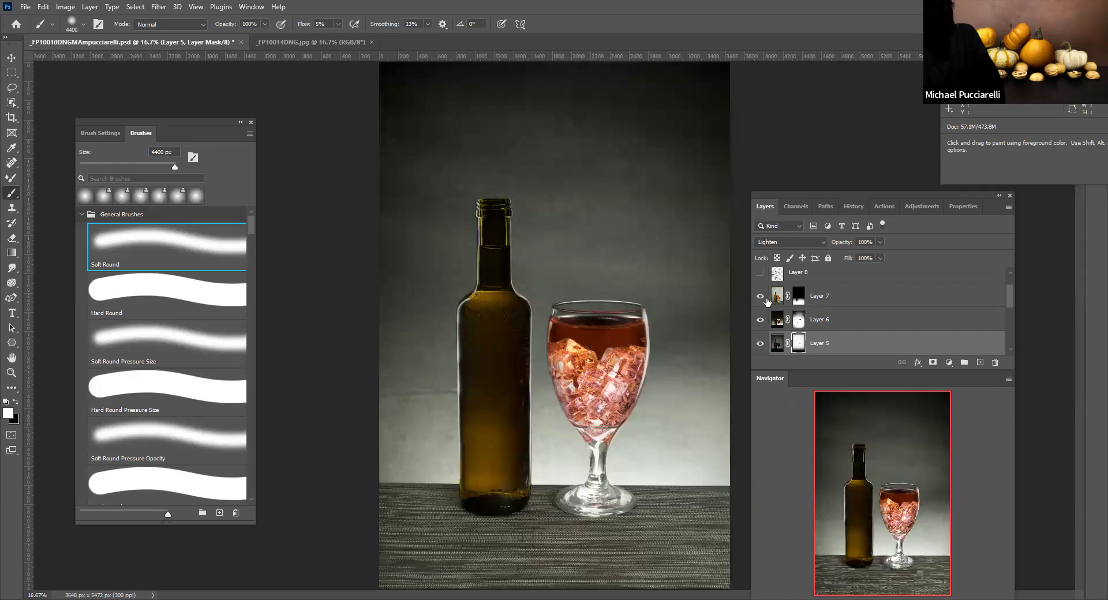
Step: Select Layer 7's mask and show Layer 8 in the composite
click(800, 302)
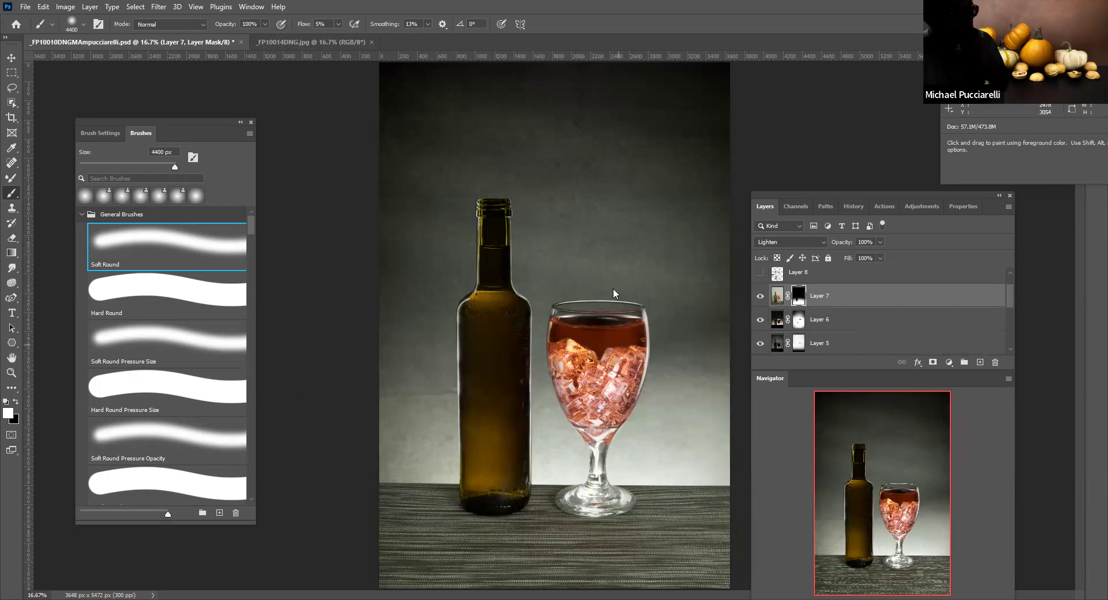
scroll(761, 306, up, 1)
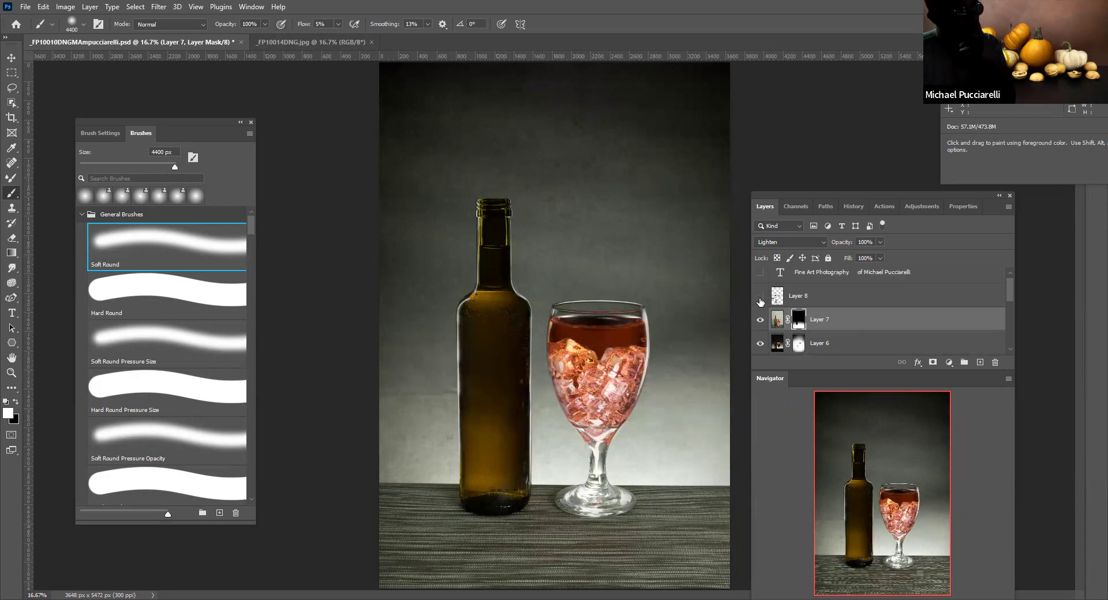
click(760, 303)
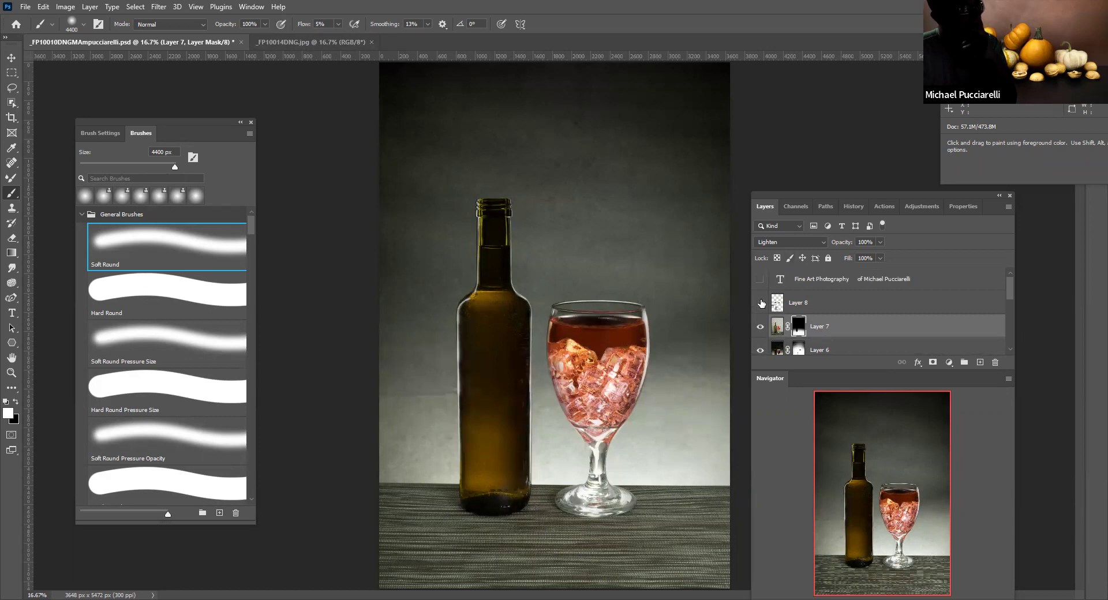
click(761, 306)
click(759, 304)
Step: Show the white signature text layer at the top of the layer stack and select it
click(761, 281)
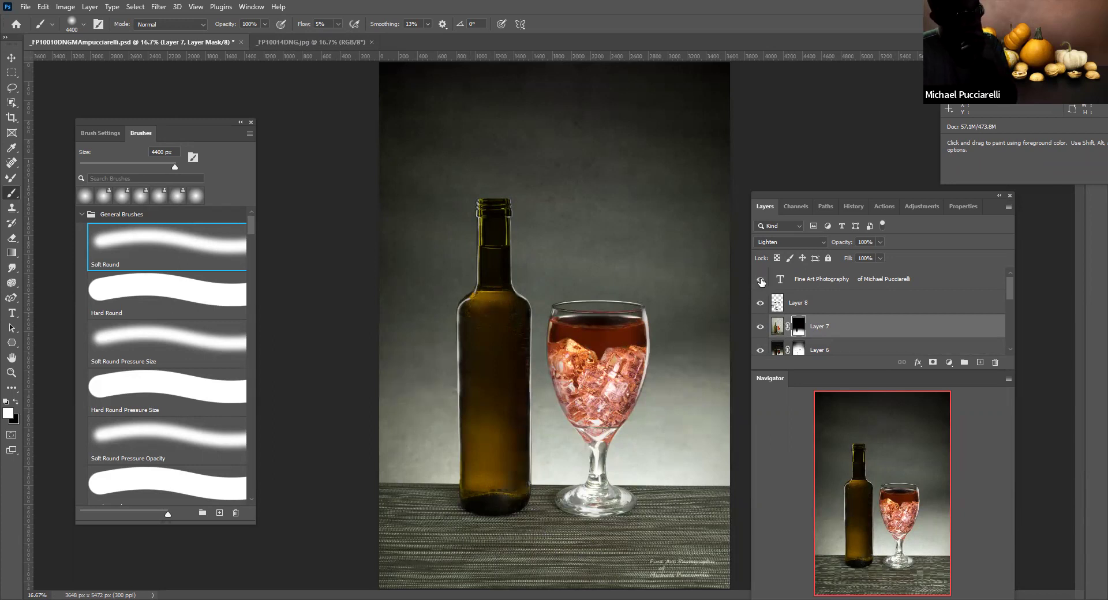
click(819, 283)
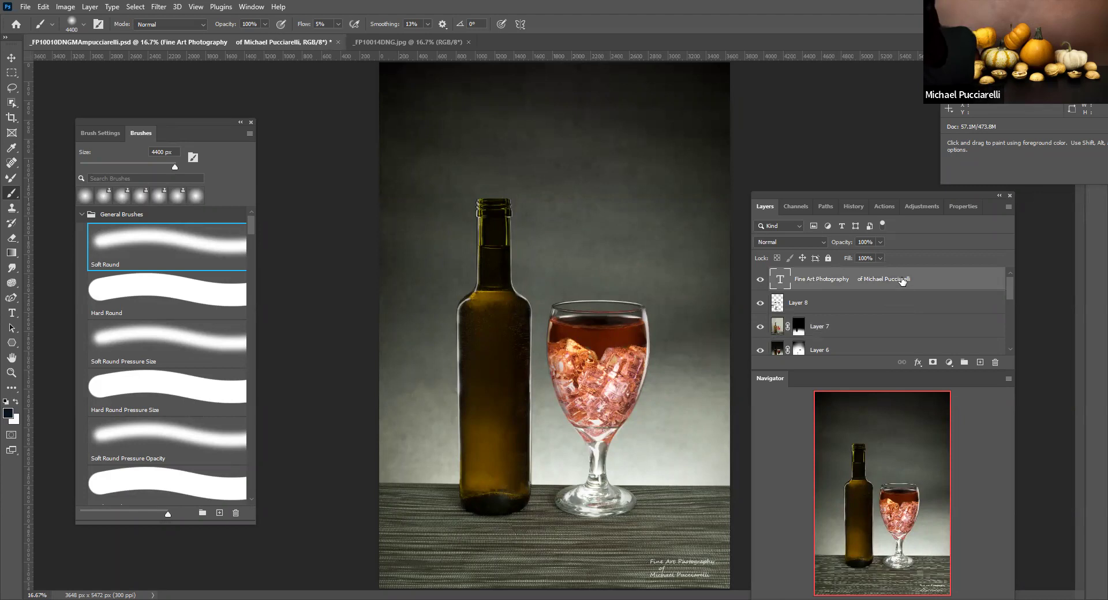
Step: Find the MFPwhiteSIG action among the recorded actions and select it
click(884, 206)
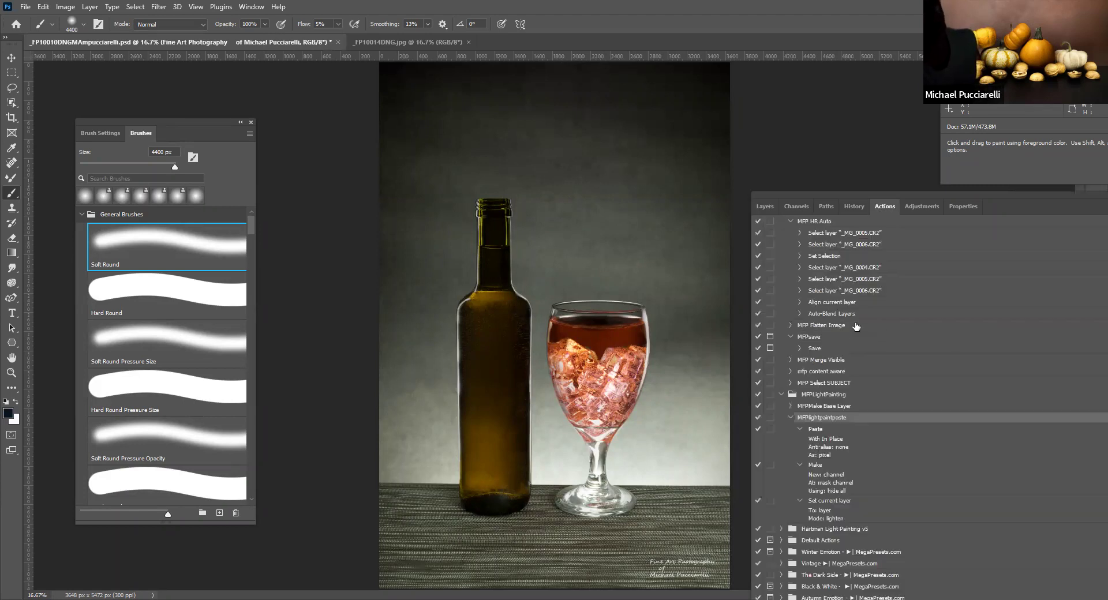
scroll(827, 373, up, 5)
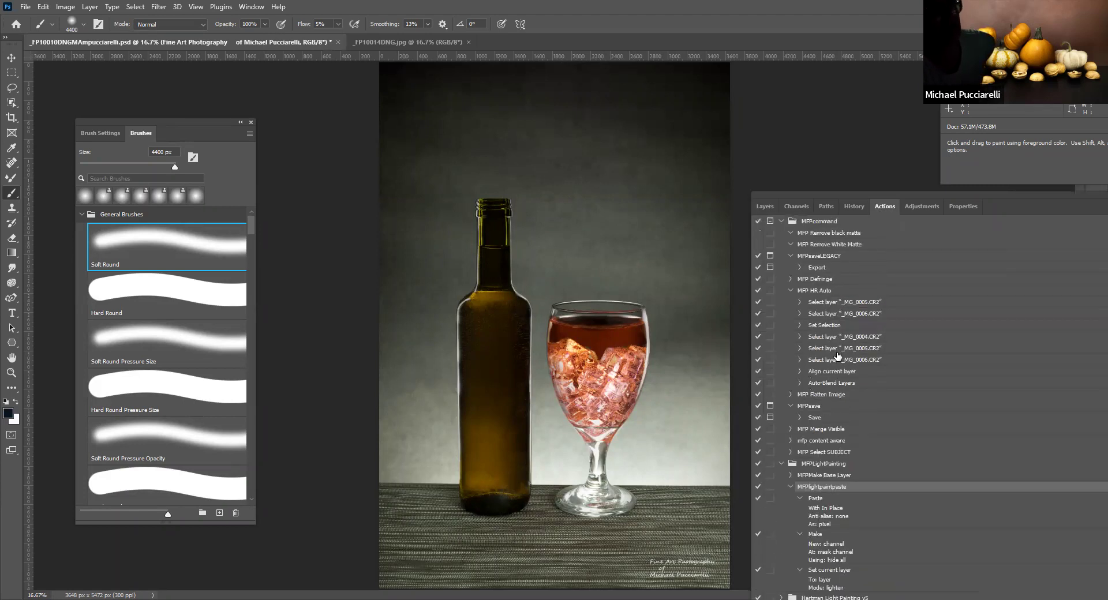
scroll(826, 373, up, 5)
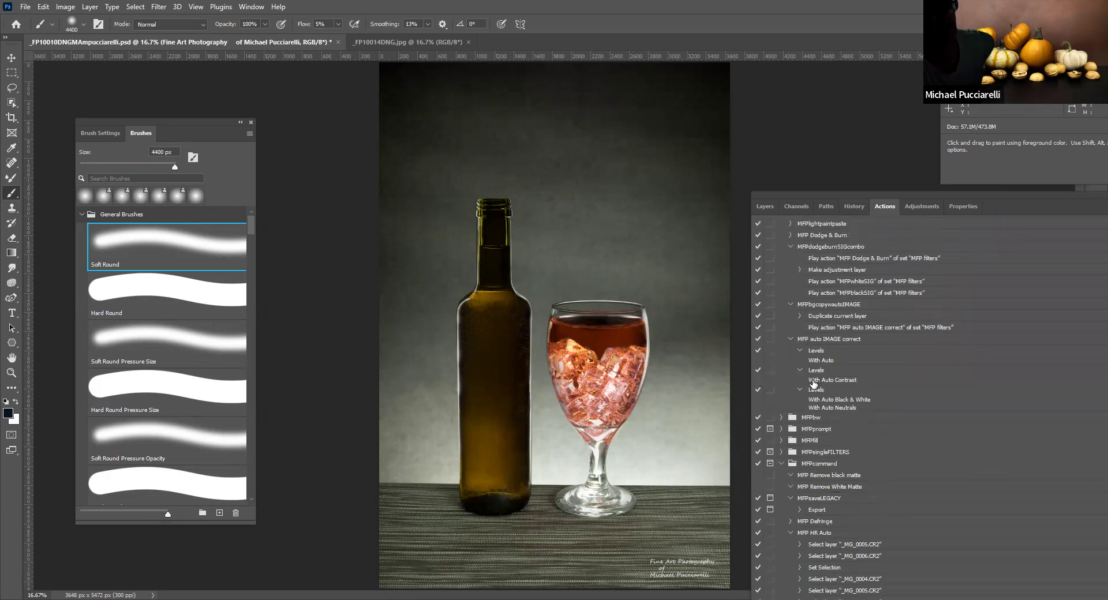
scroll(853, 326, up, 1)
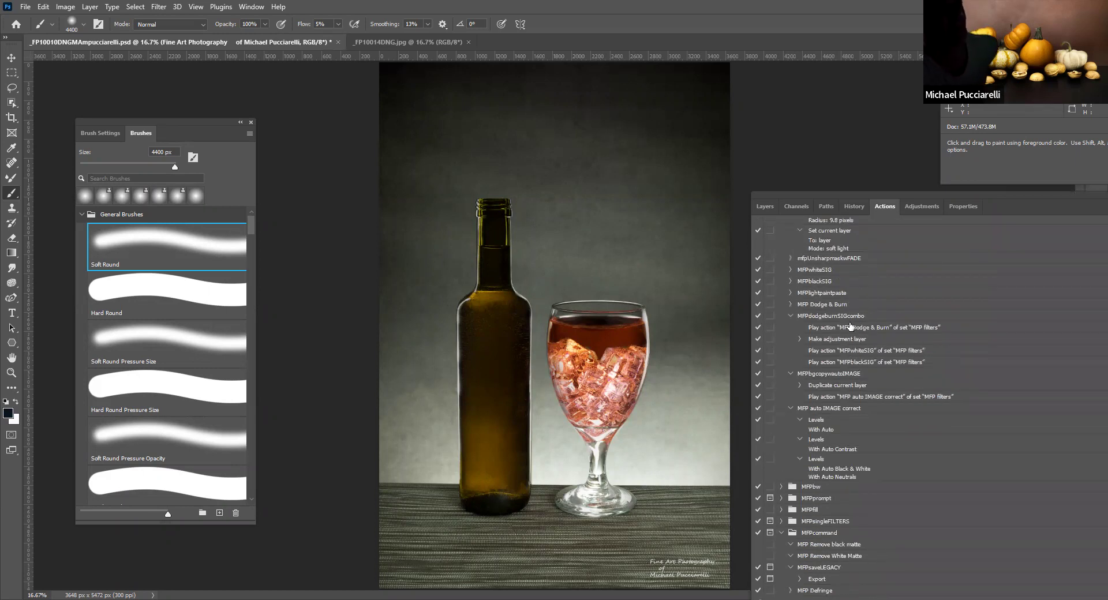
click(821, 270)
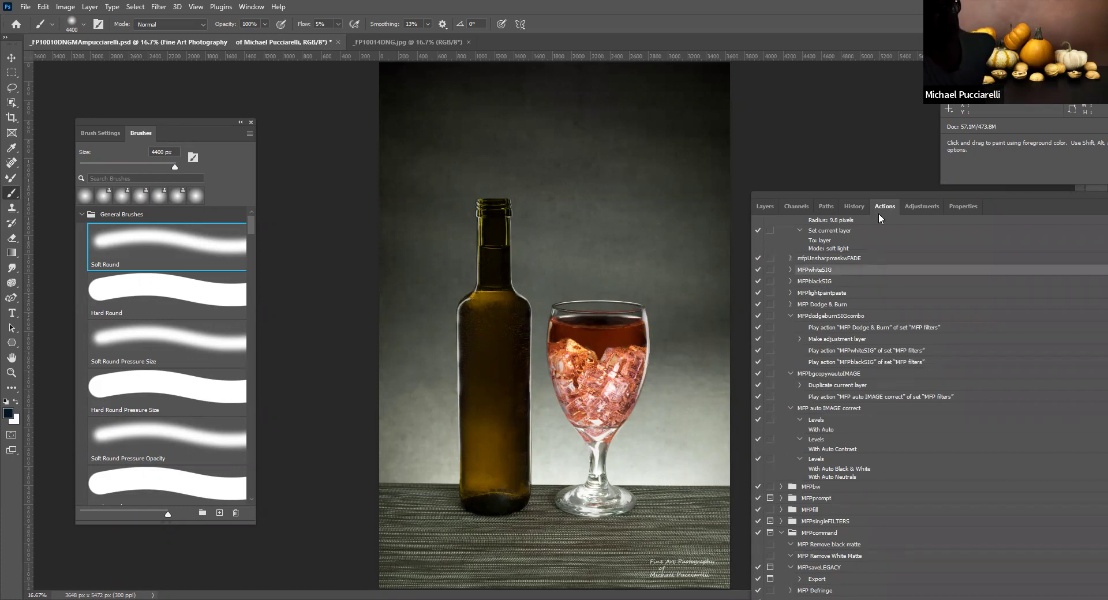
Step: Move the floating group with the layers and actions higher up and resize it so its playback controls are accessible
drag(859, 195, 817, 108)
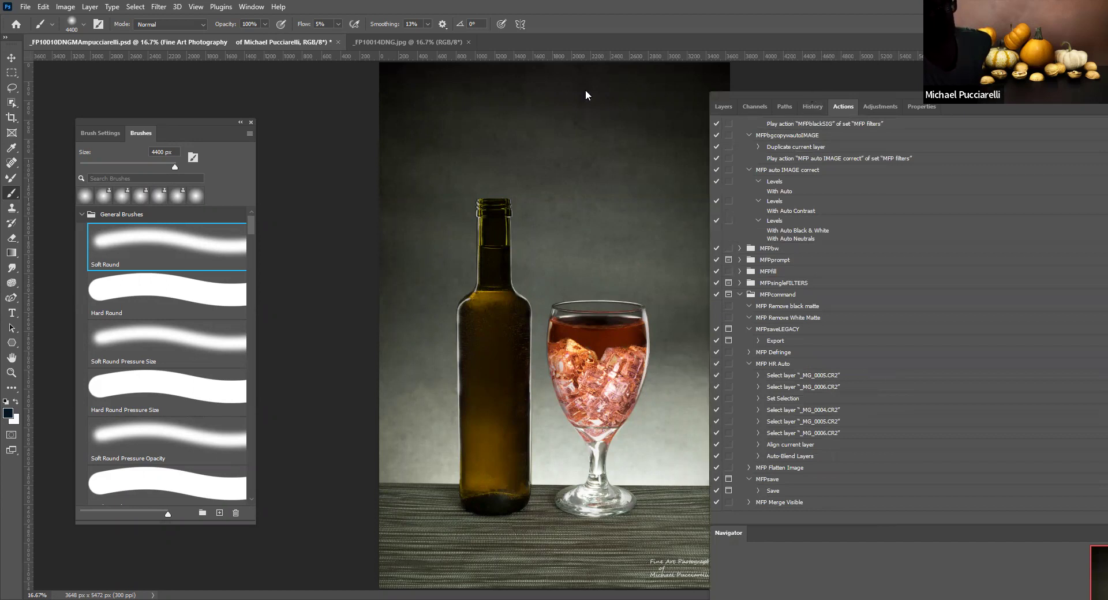
drag(709, 479, 386, 481)
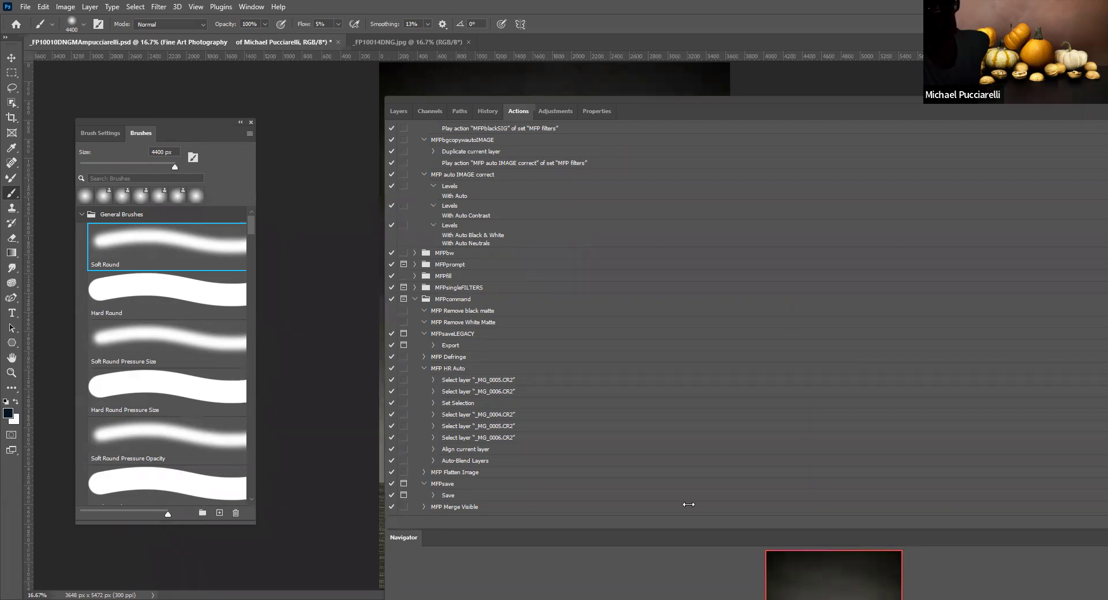
drag(831, 486, 832, 486)
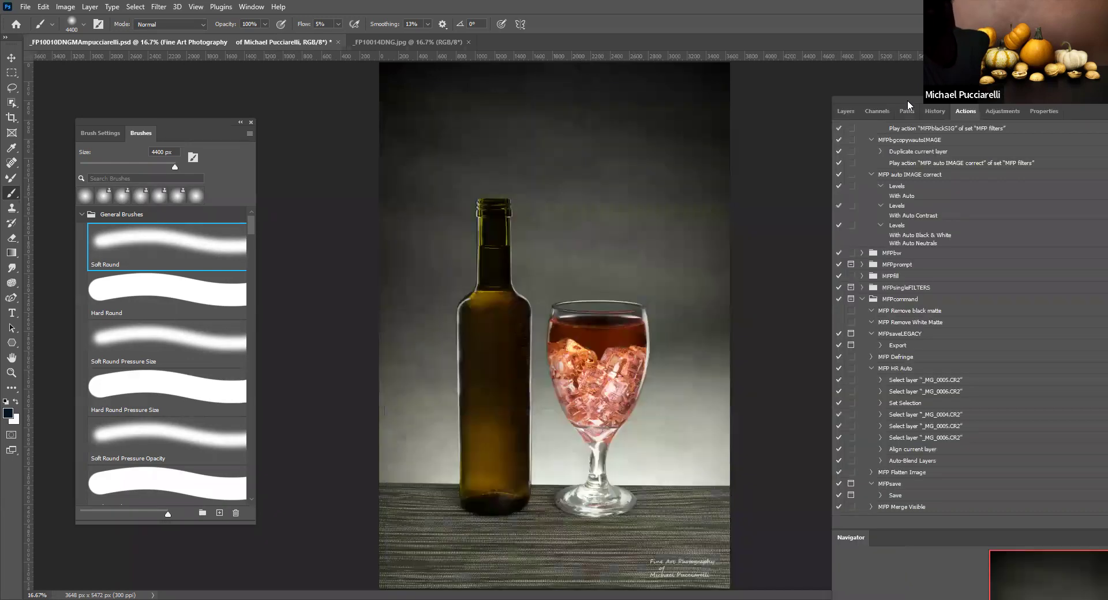
drag(832, 537, 455, 537)
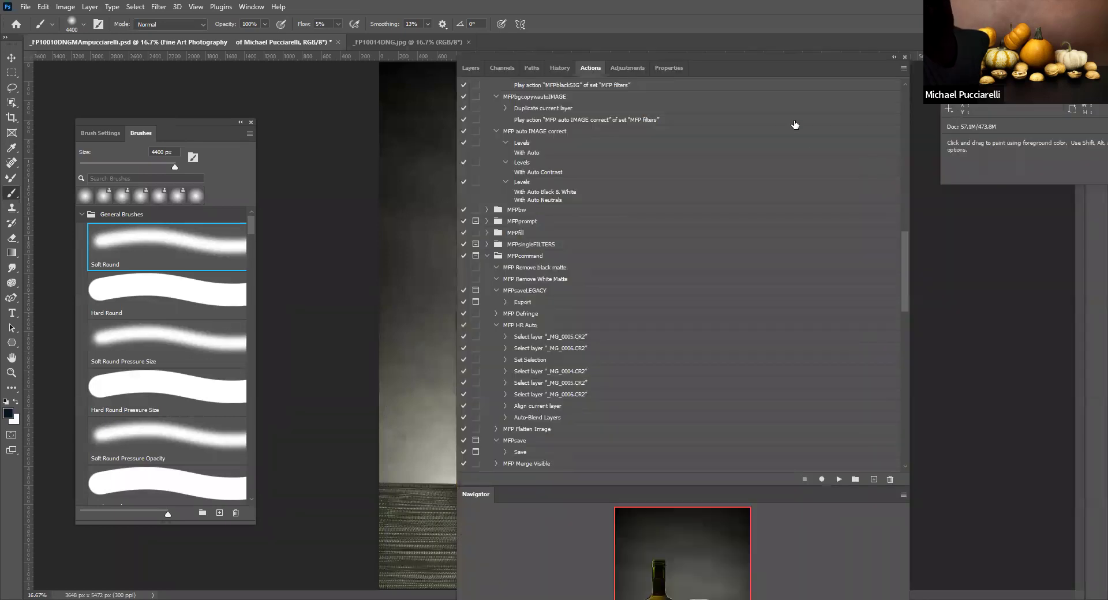
scroll(807, 165, up, 3)
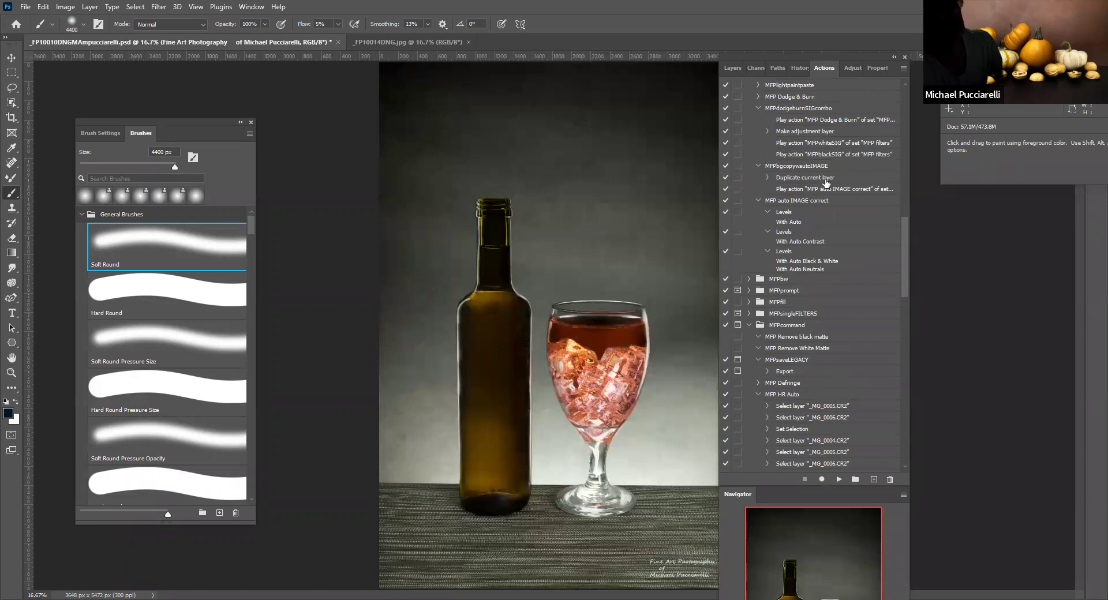
Step: Play the MFPwhiteSIG action and the MFPblackSIG action to add a white and a black signature to the image
scroll(827, 183, up, 3)
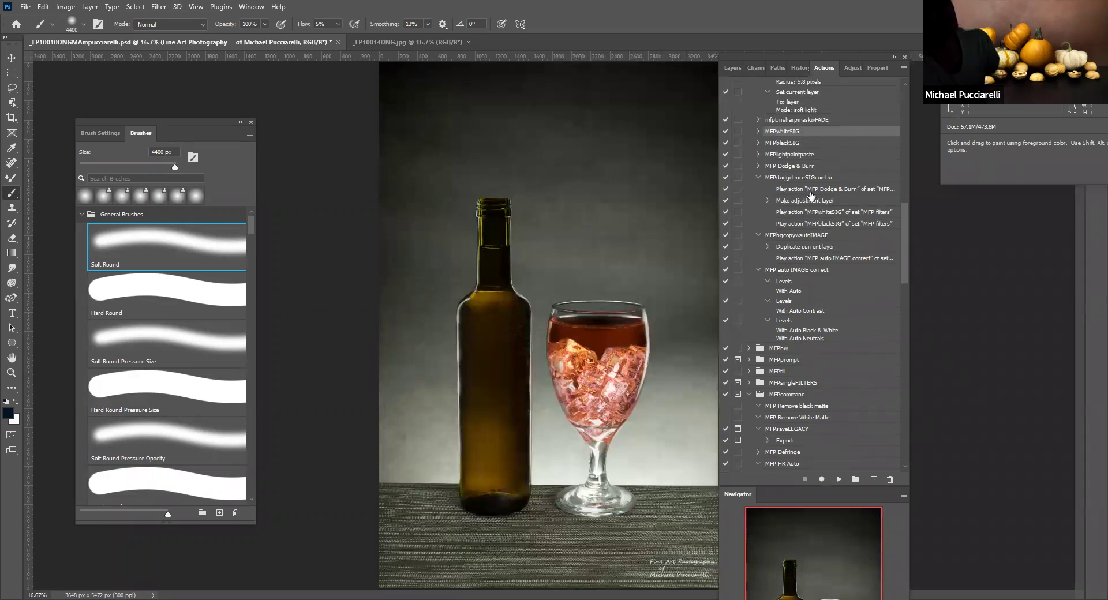
click(836, 479)
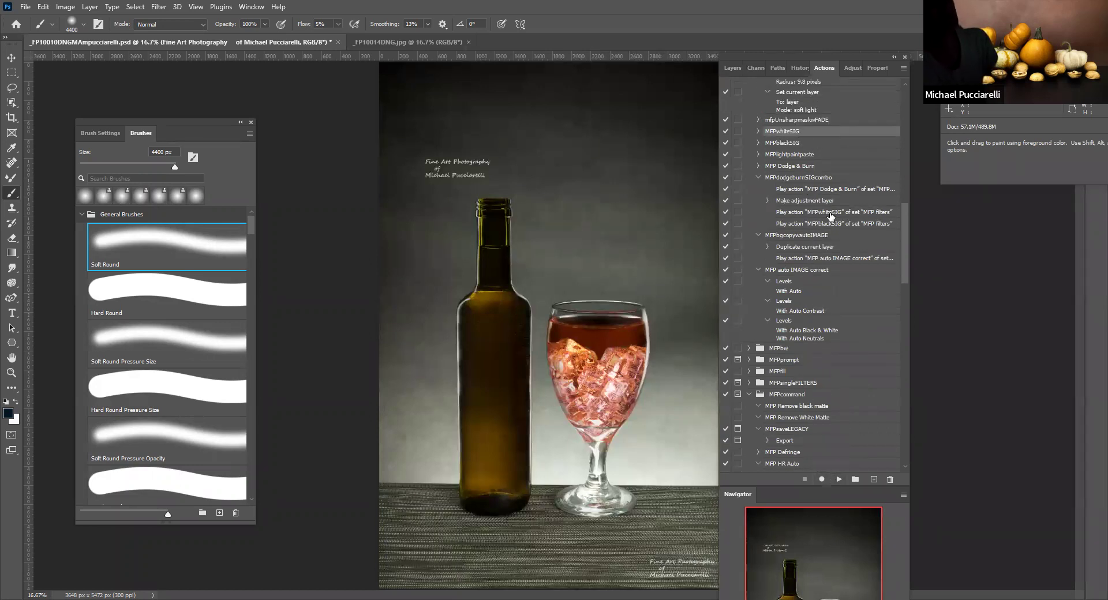
click(791, 144)
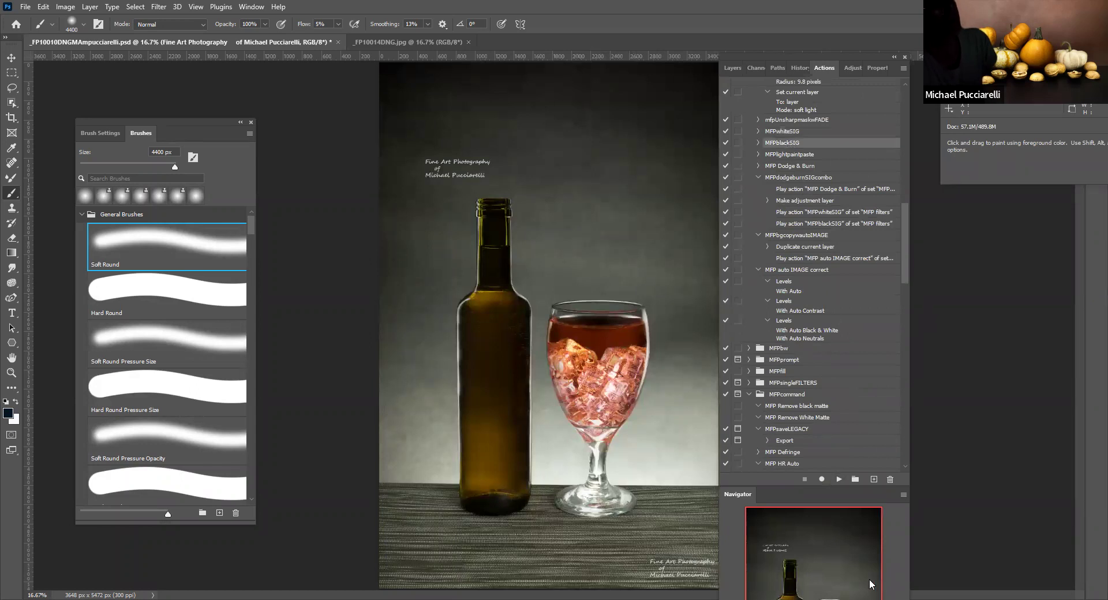
click(838, 479)
Step: Remove the black and white signature text layers that the two actions added, keeping the original signature layer
click(730, 68)
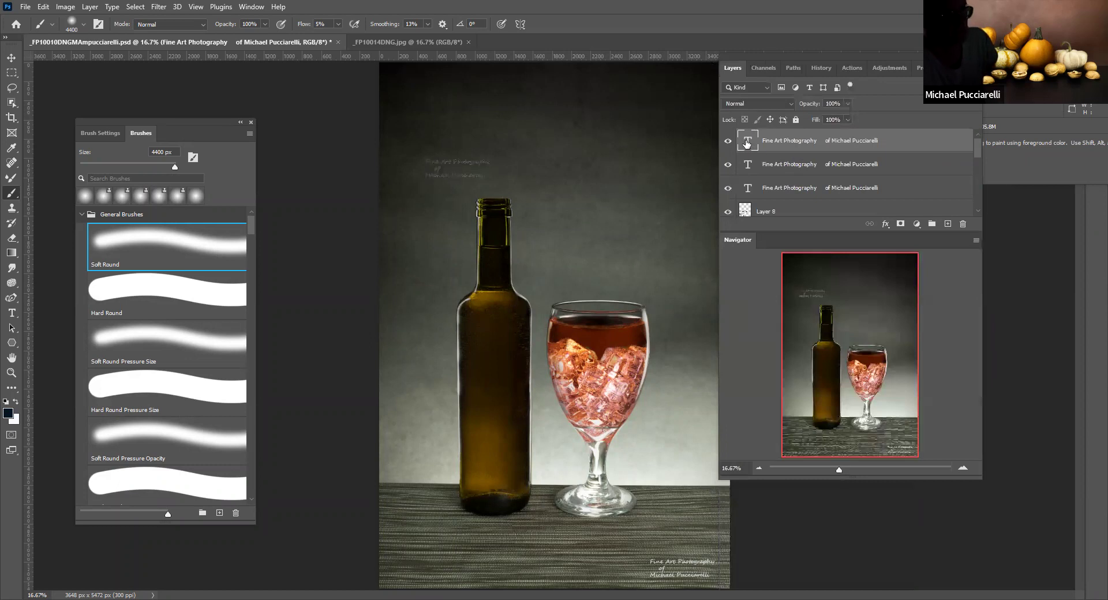
key(ctrl+z)
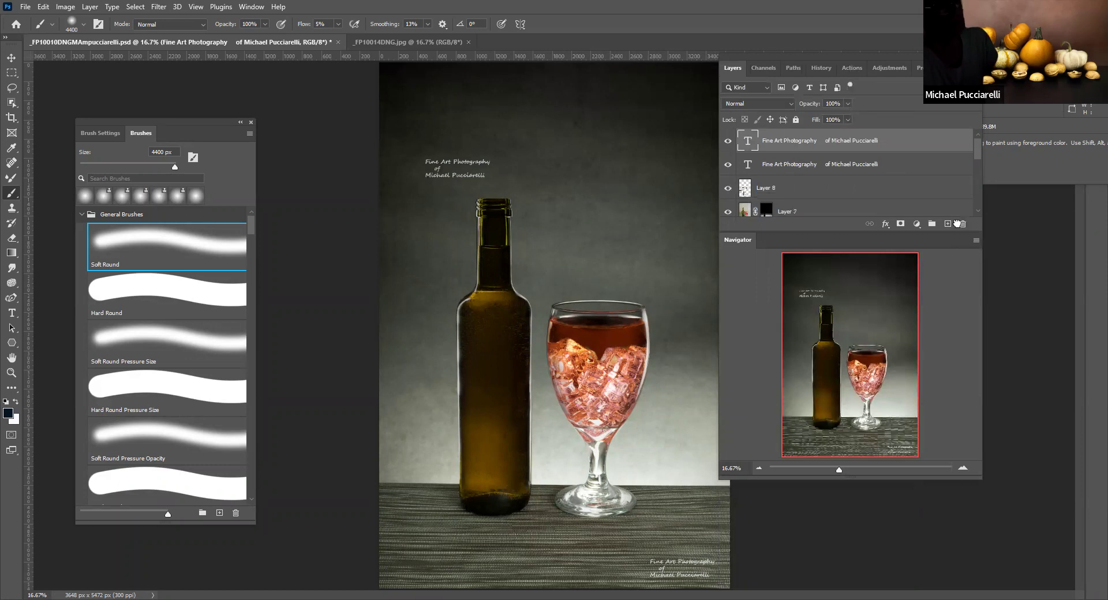
key(ctrl+z)
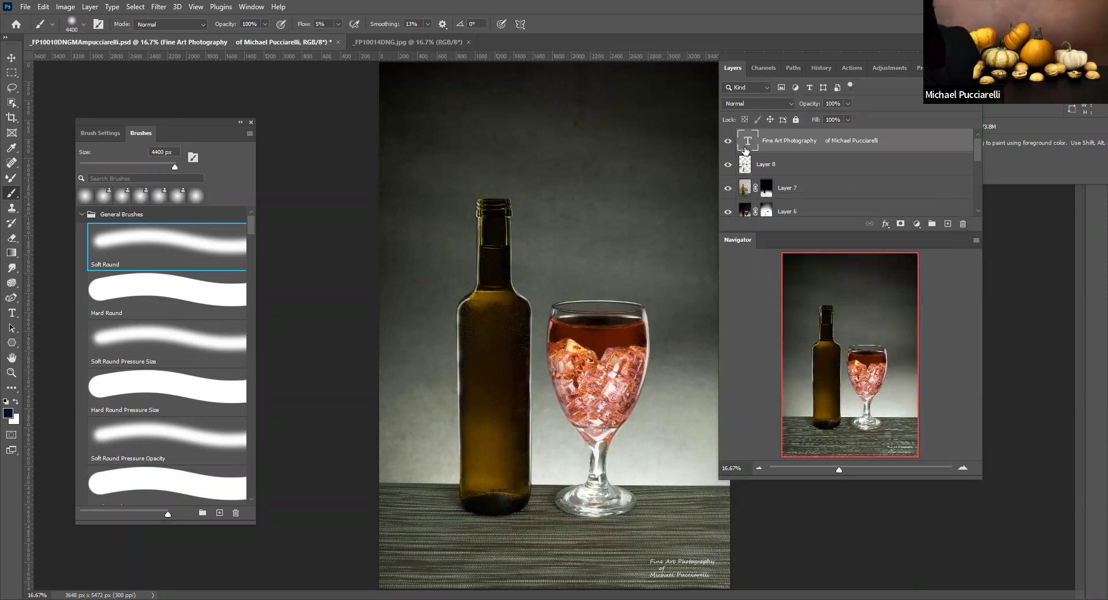
Step: Toggle the signature text layer's visibility off and on, and scale the signature up to about 213% with Free Transform
click(729, 141)
click(729, 141)
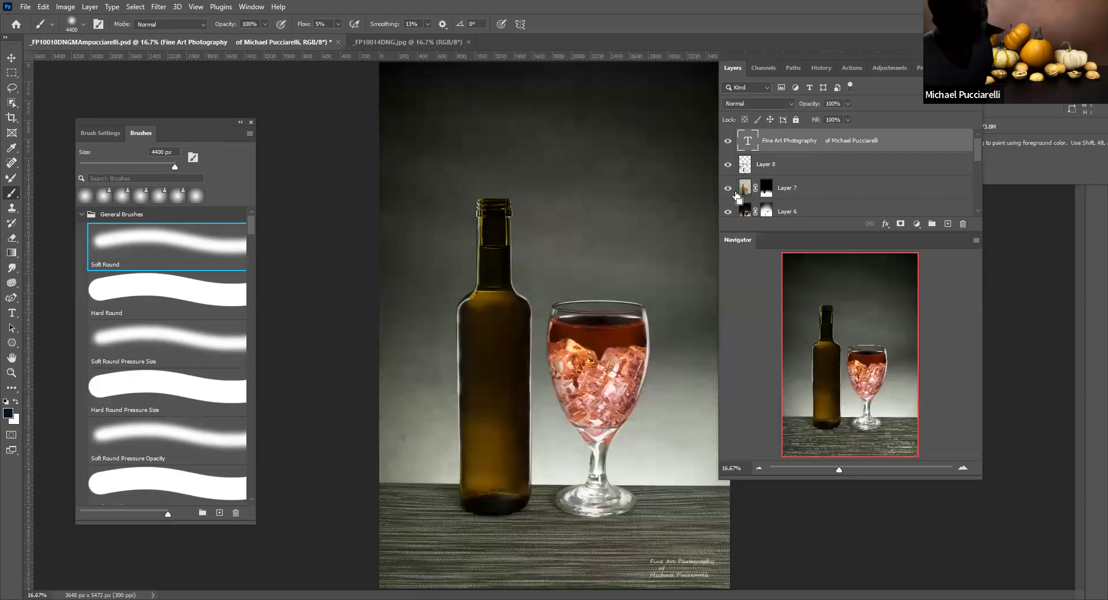
key(ctrl+t)
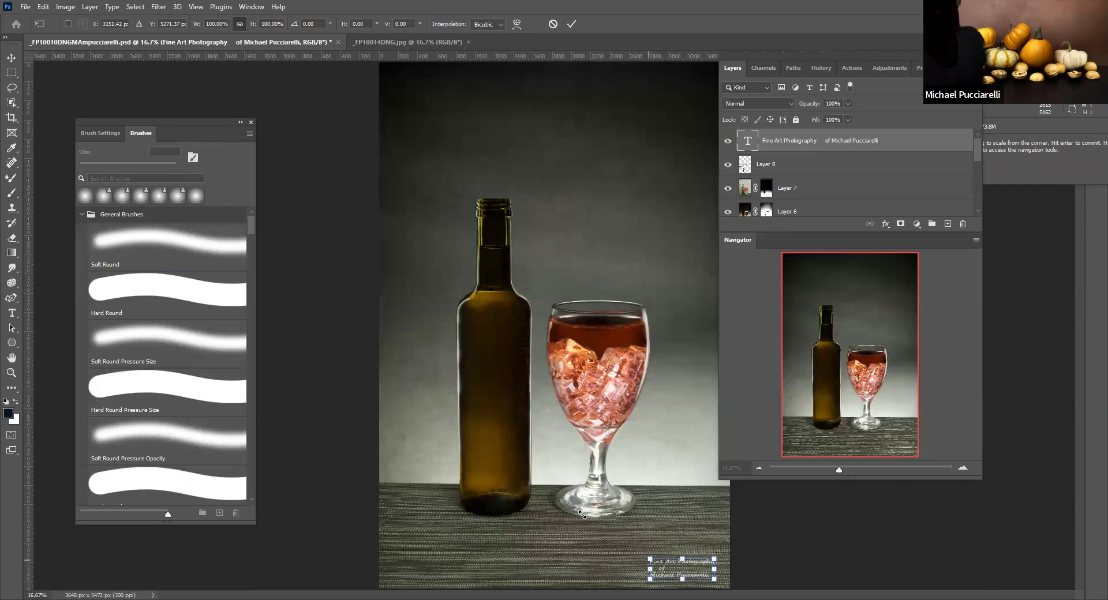
drag(650, 558, 576, 535)
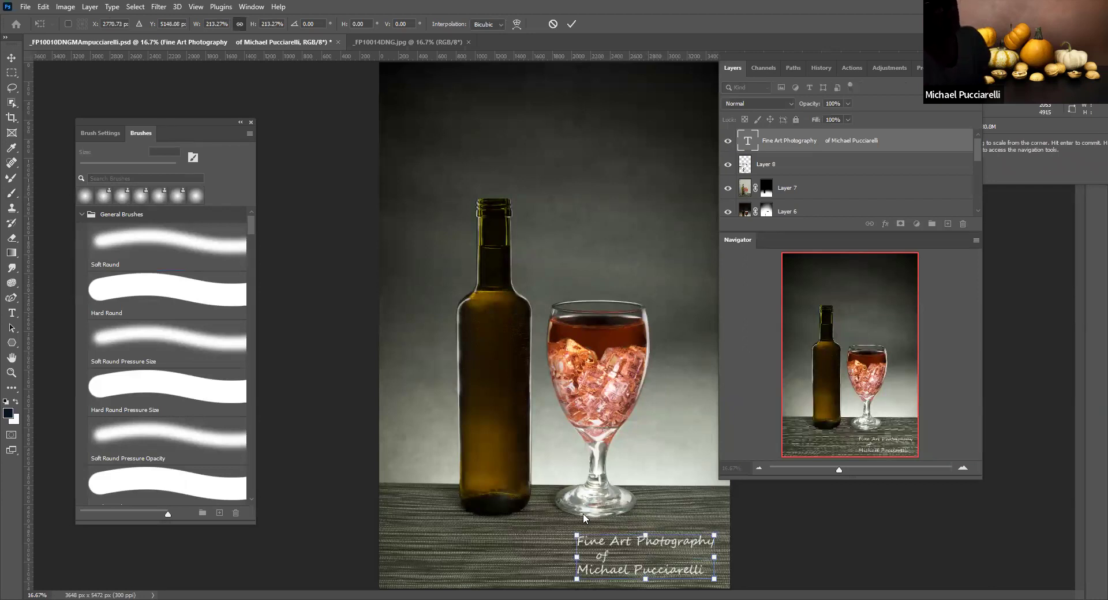
click(570, 26)
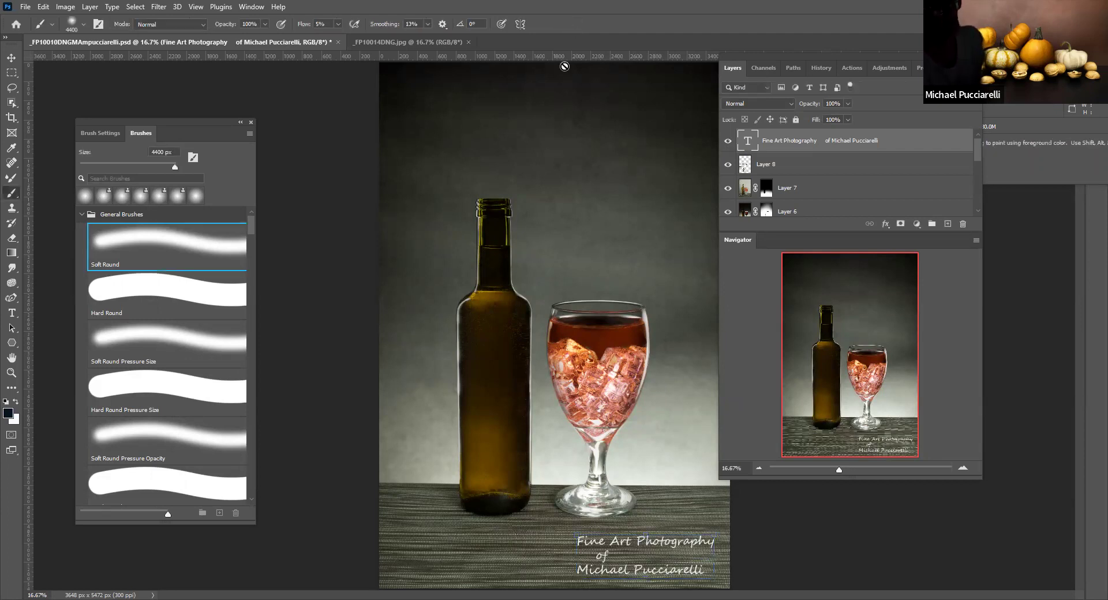
Step: Recolour the signature text to blue #3da0e9 and return to the Brush tool
double_click(749, 142)
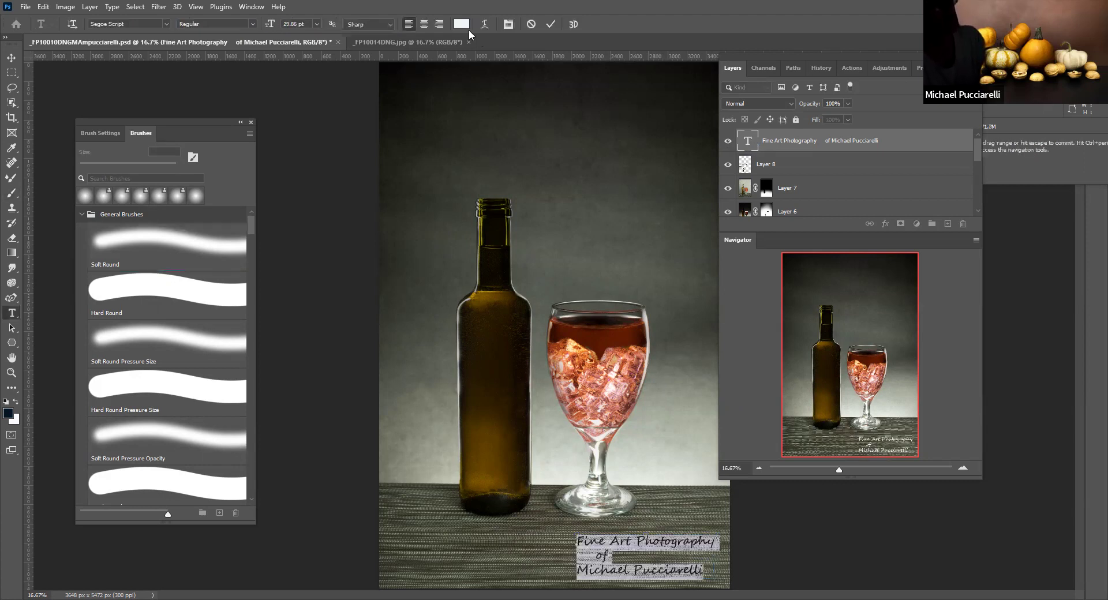
click(463, 24)
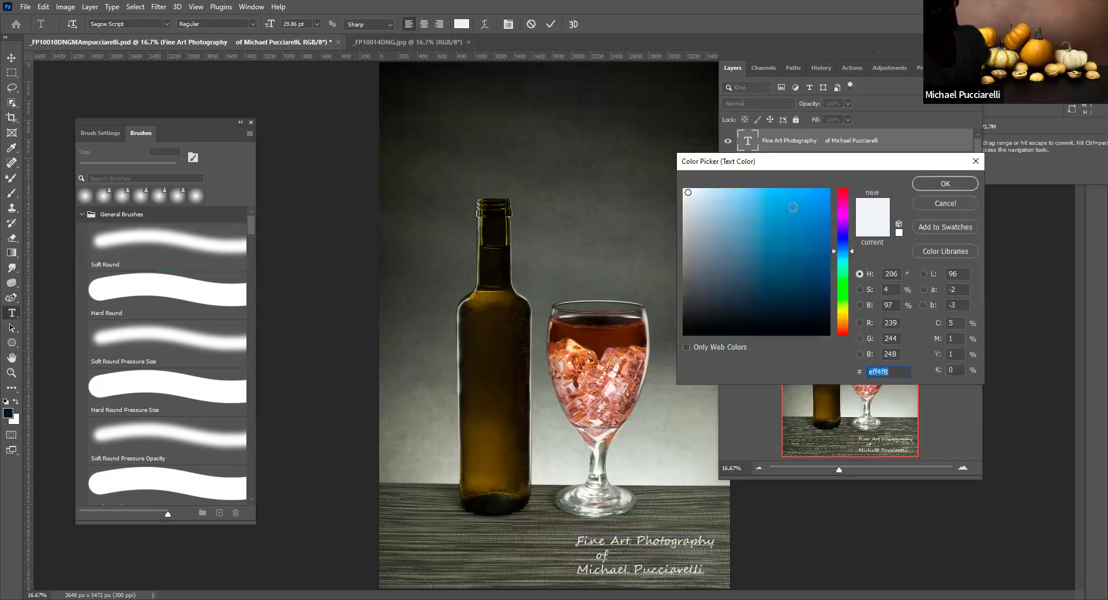
click(792, 201)
click(944, 185)
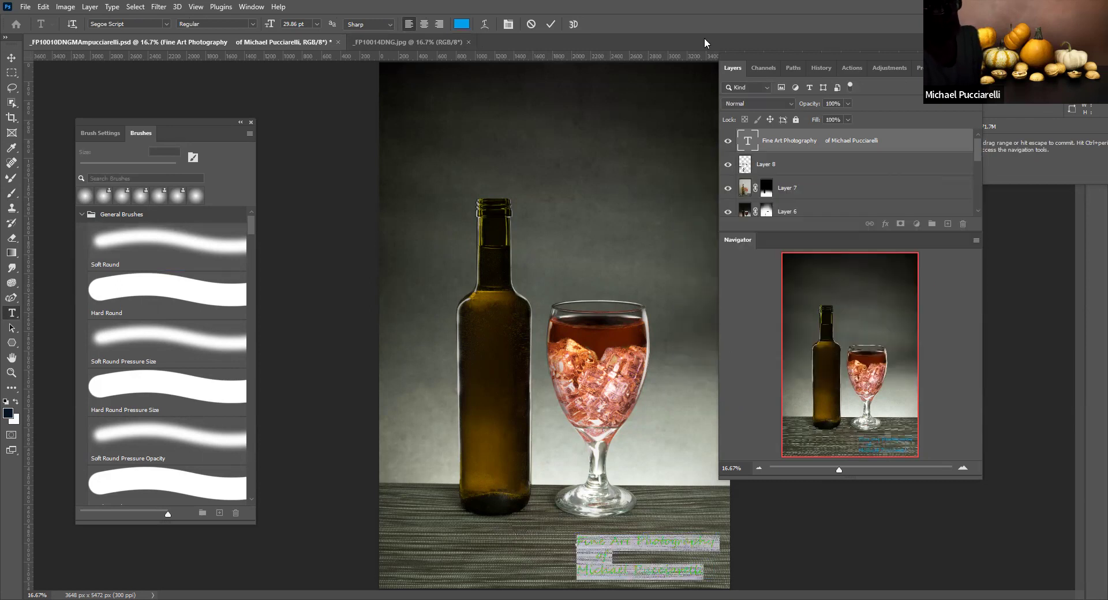
click(552, 25)
key(b)
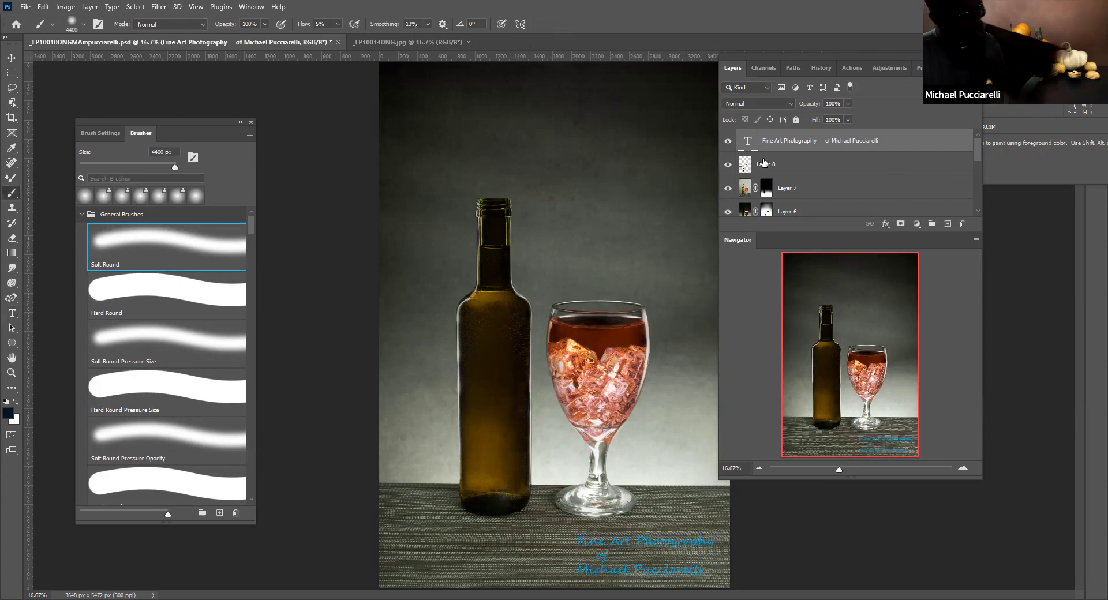
Step: Recolour the signature text to near-white #f5f9fc and return to the Brush tool
double_click(739, 142)
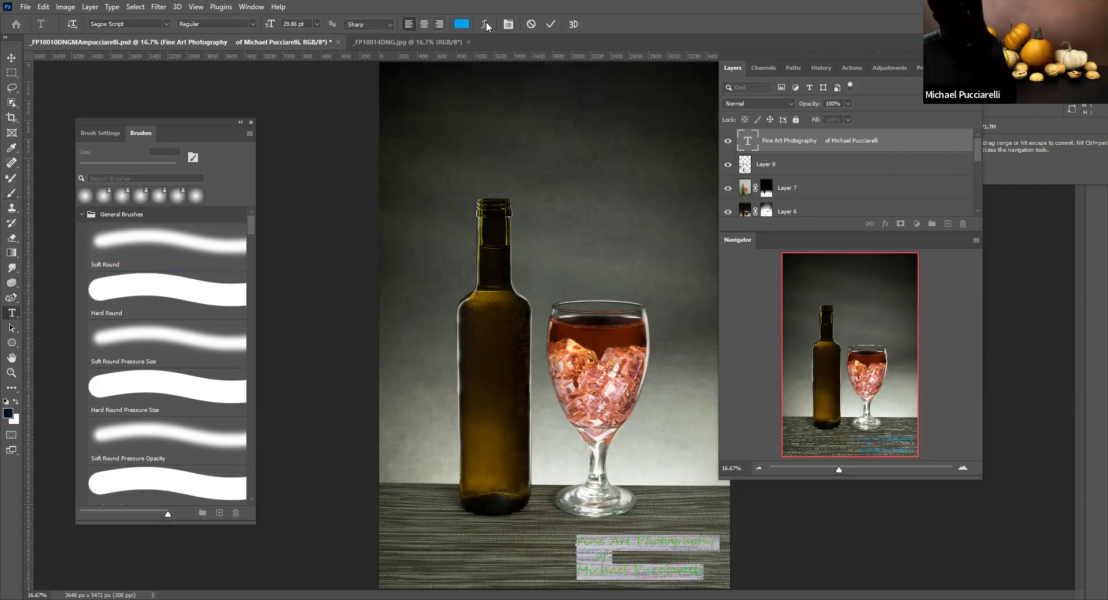
click(466, 24)
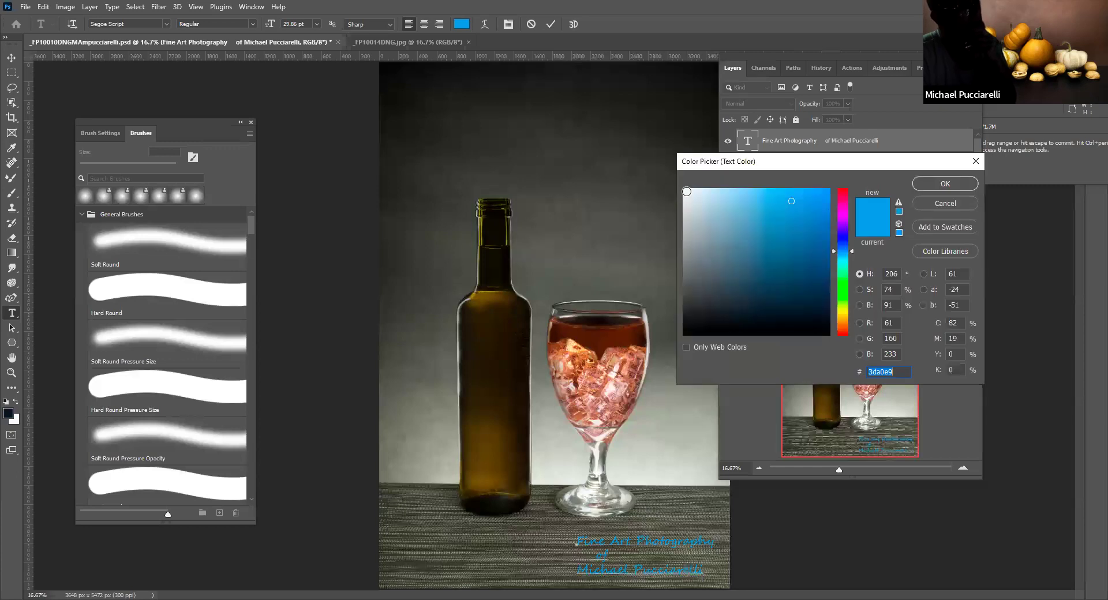
click(686, 191)
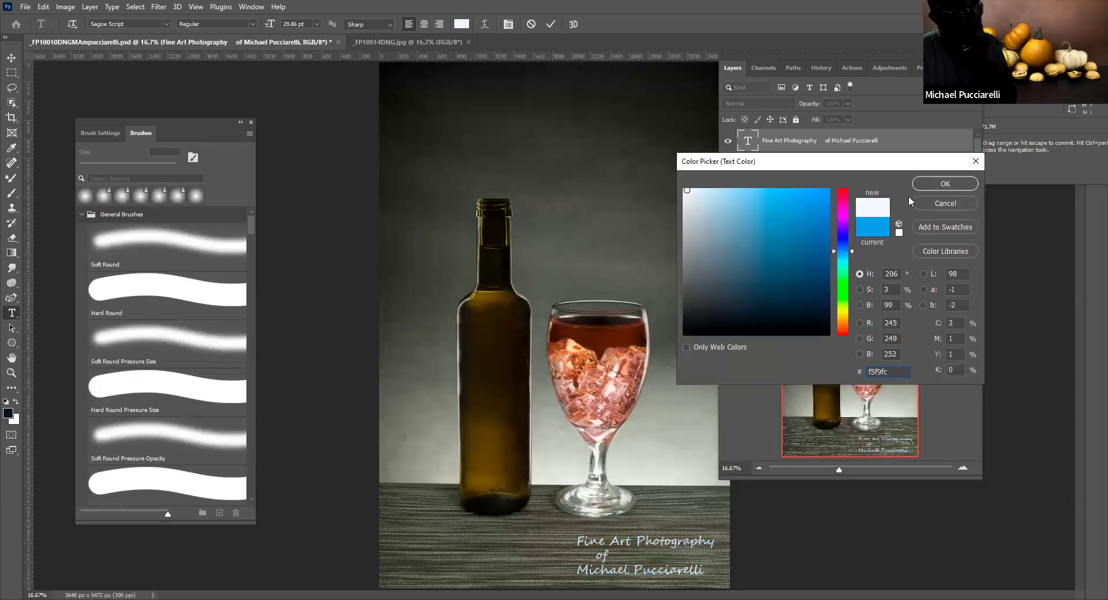
click(938, 185)
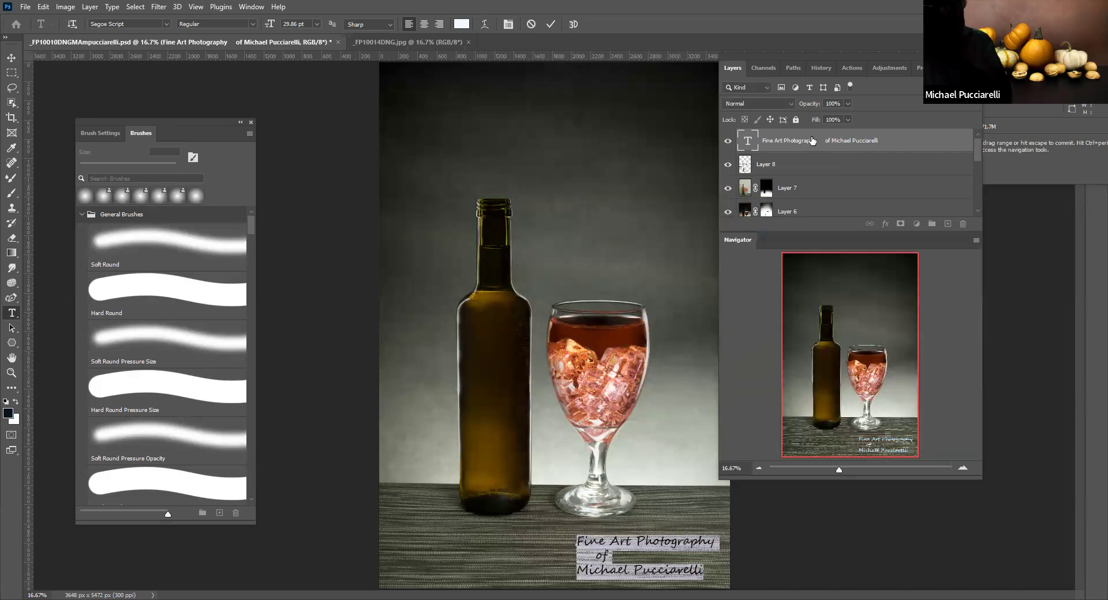
click(550, 22)
key(b)
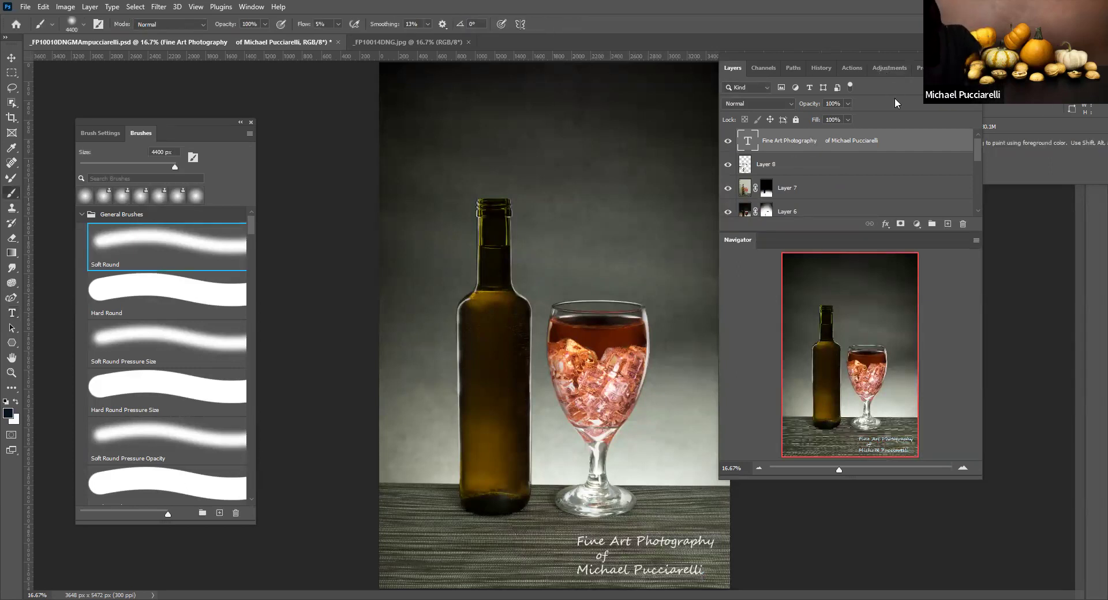
Step: Try adjusting the opacity of the signature text layer
click(846, 103)
drag(851, 117, 837, 123)
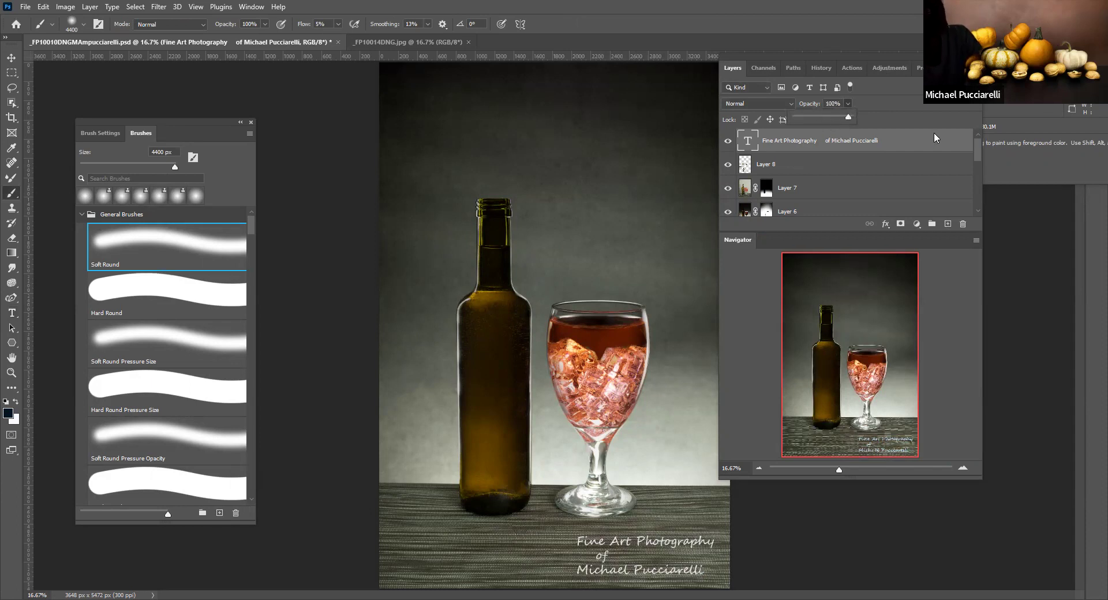
click(732, 84)
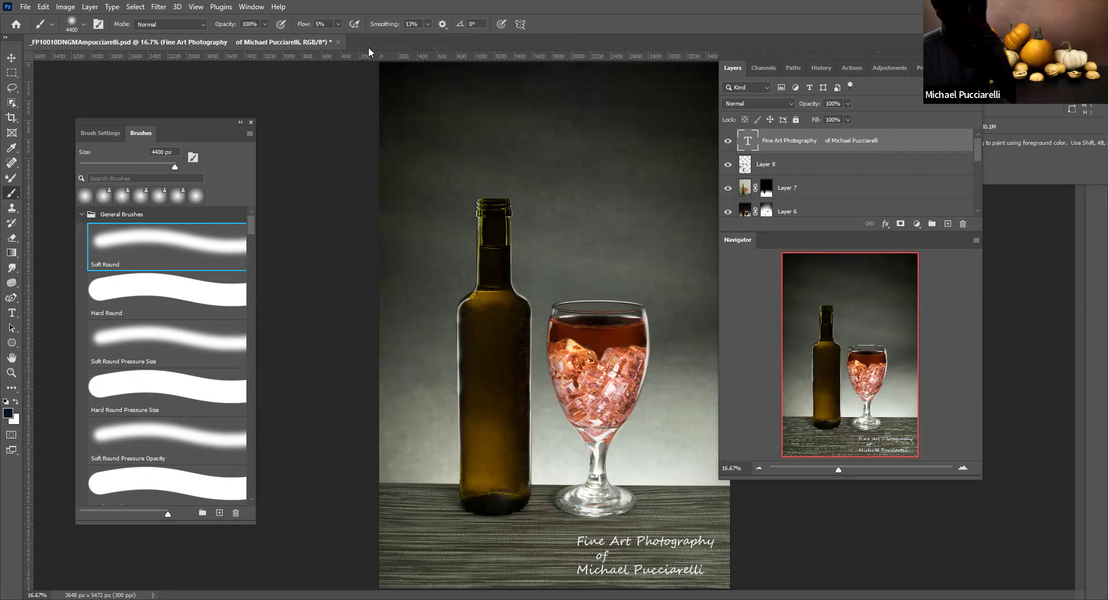
Step: Close the bottle-and-glass composite without saving and open its "fRAMEuse" PSD version from the MA file folder
click(339, 43)
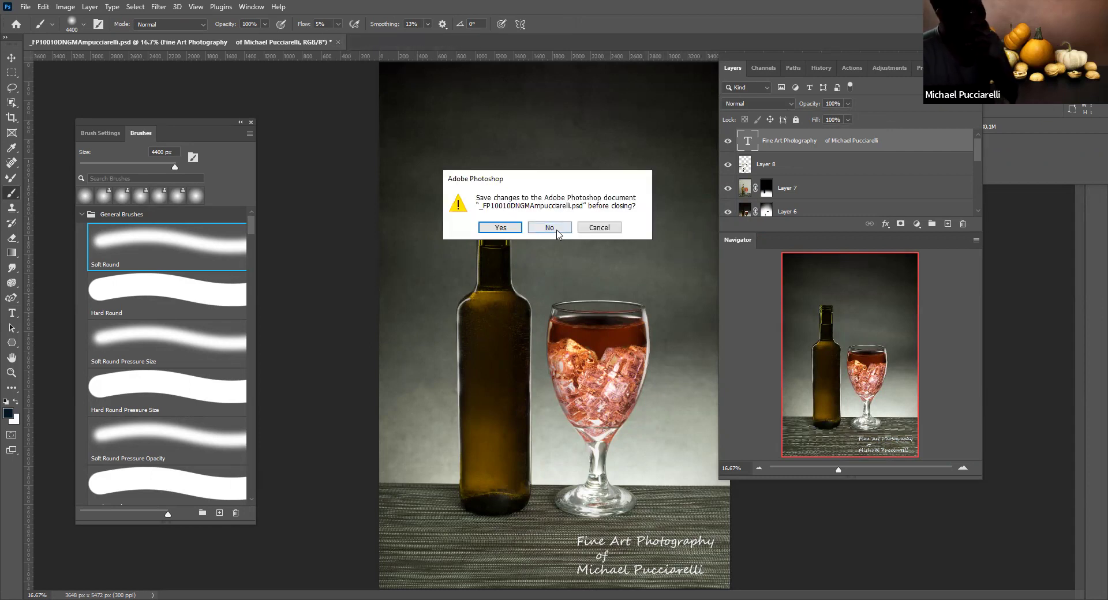
click(553, 229)
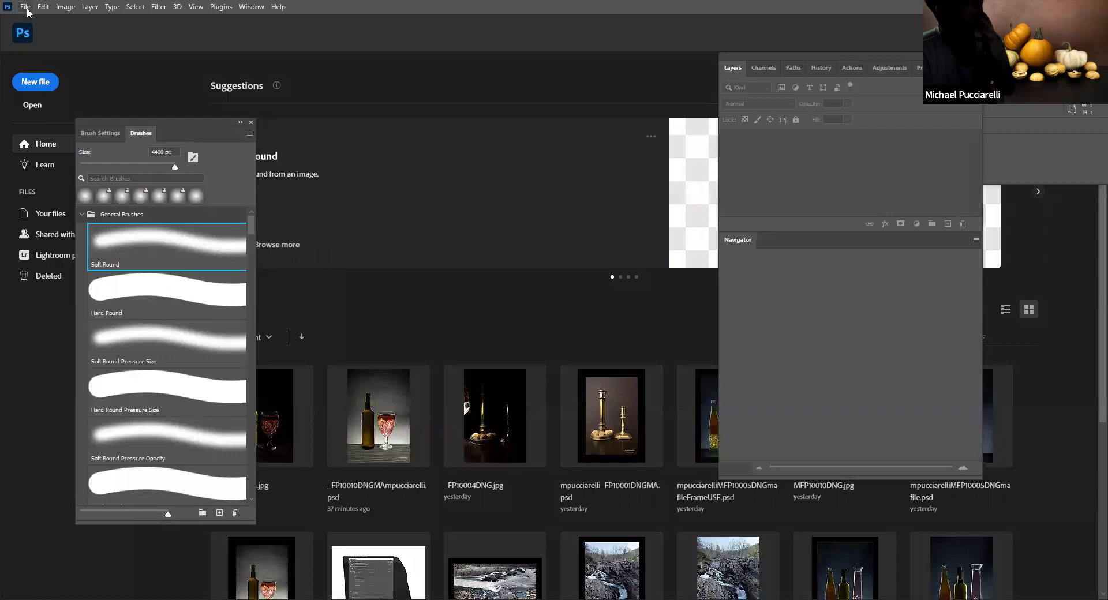
click(26, 7)
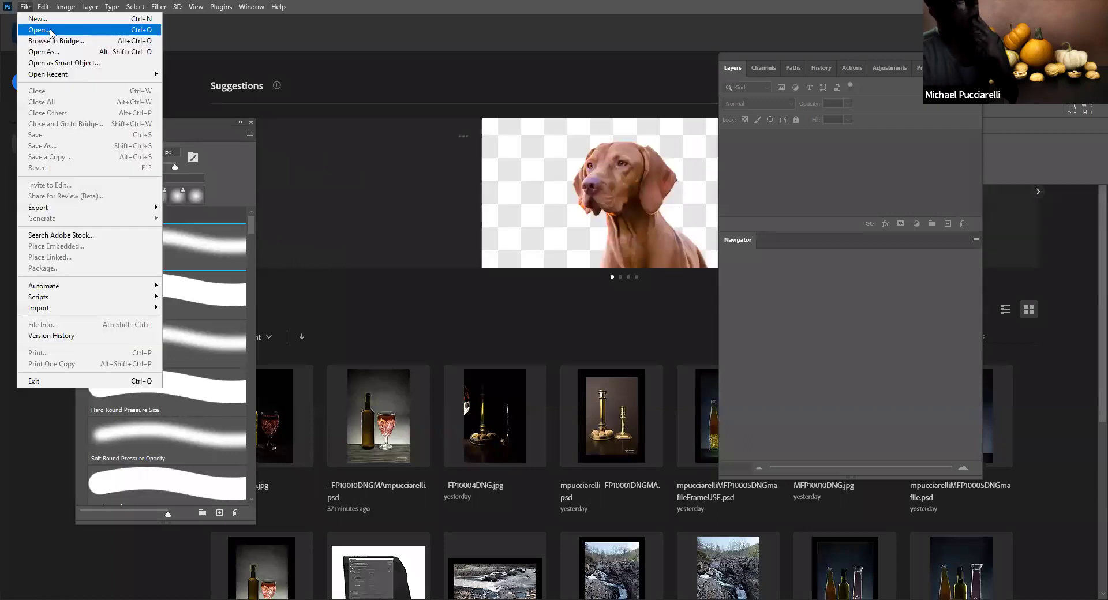
click(50, 31)
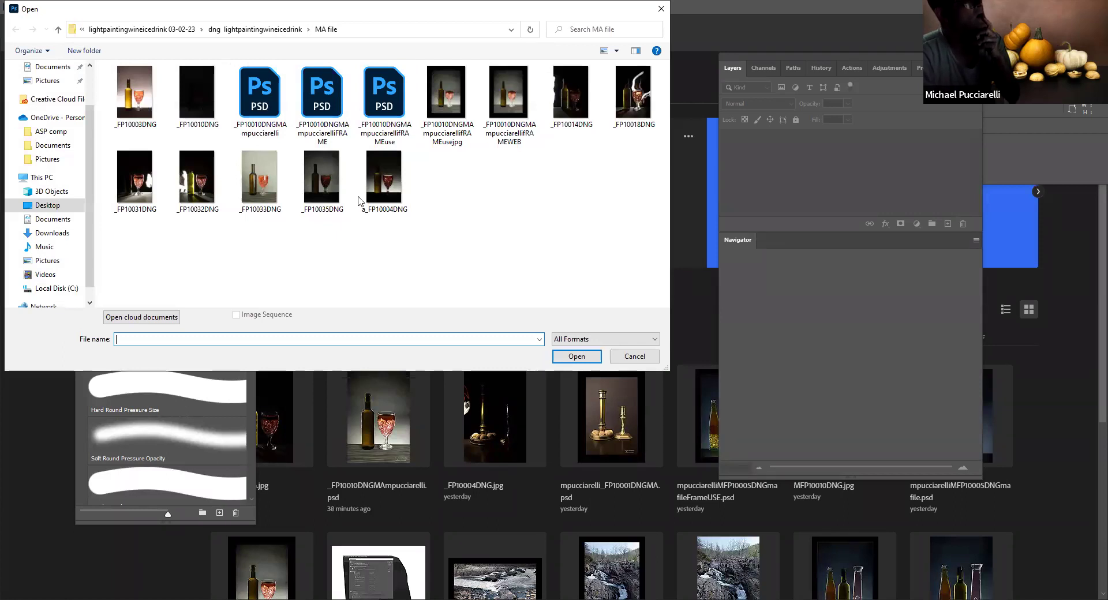
click(385, 92)
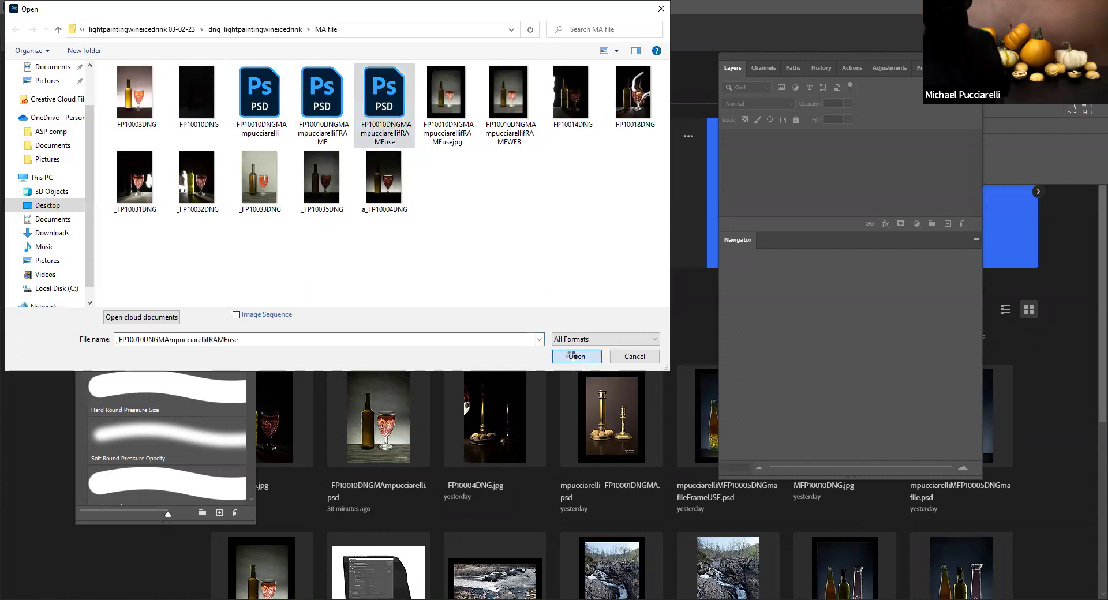
click(571, 356)
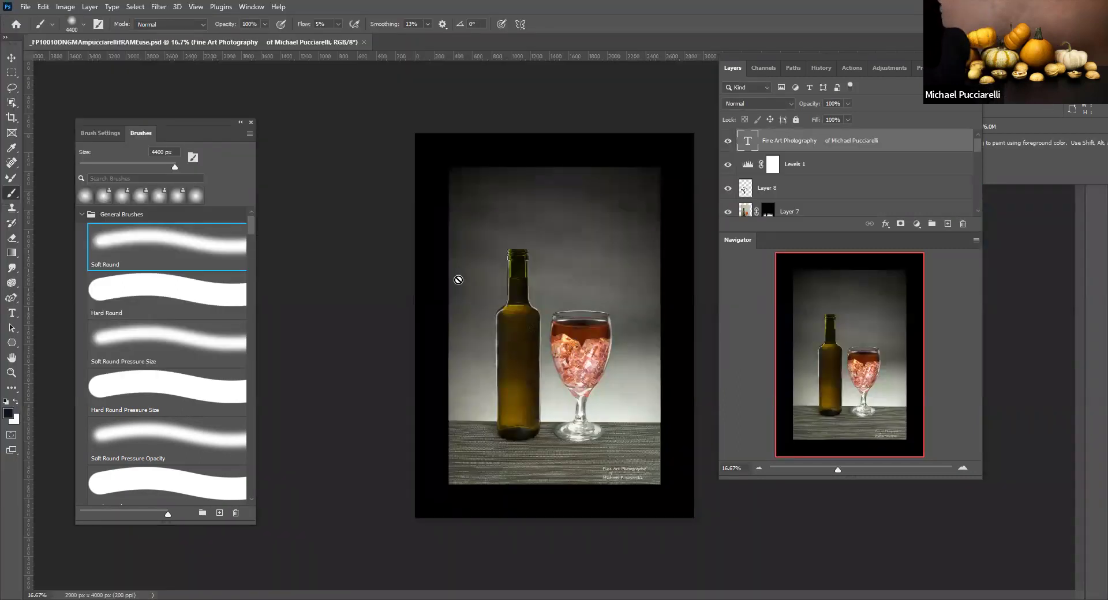
Step: Play the mfpIPCcondFRAdev action from the MFP filters set on the framed image, and clear the selection
click(853, 69)
scroll(794, 156, up, 8)
scroll(774, 164, up, 5)
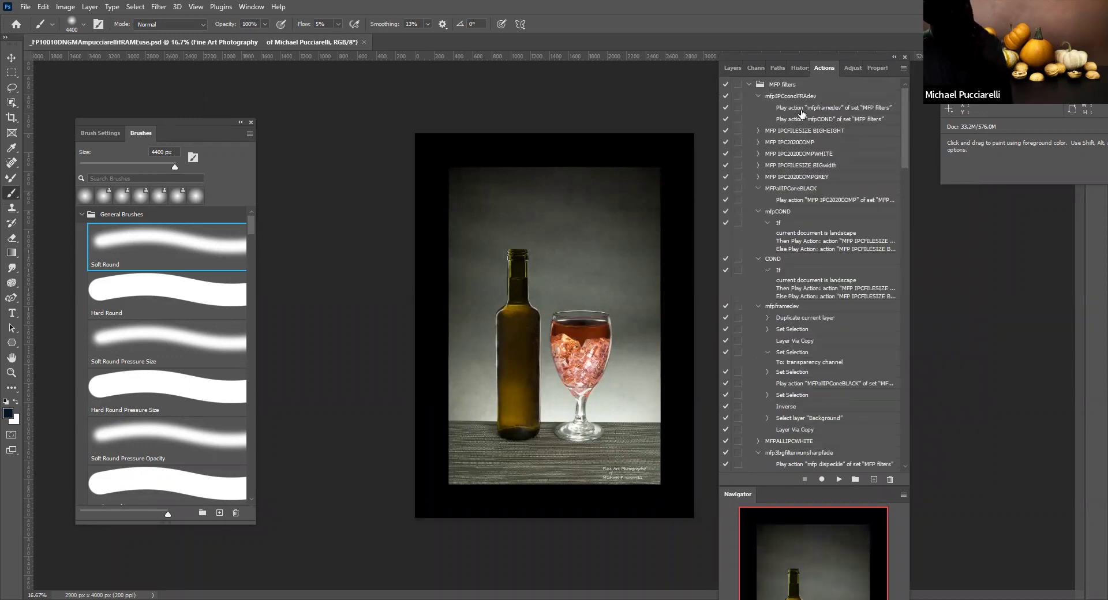
click(792, 97)
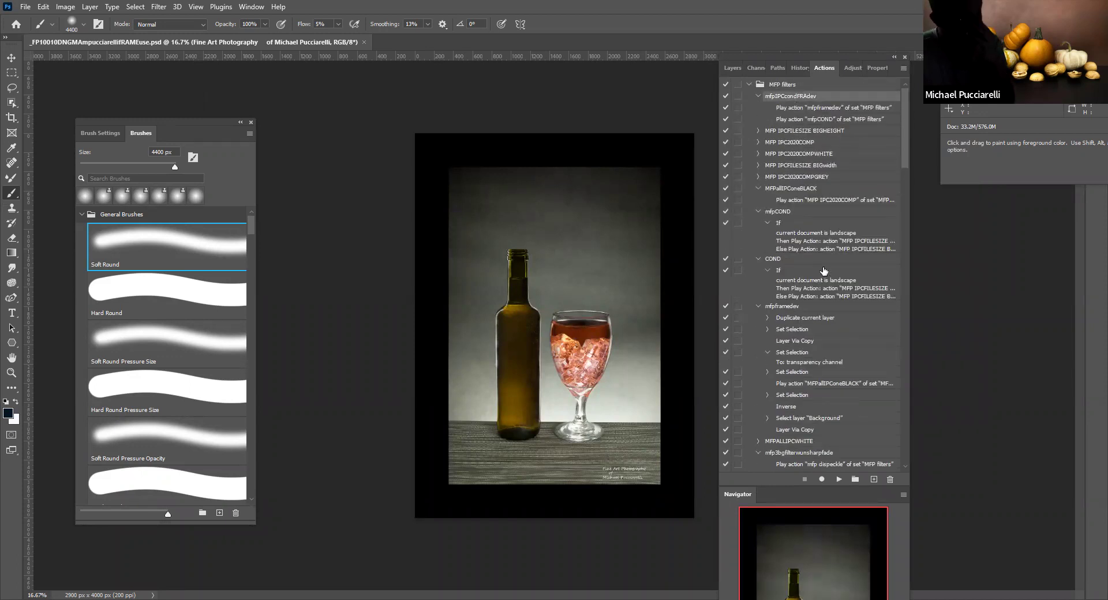
click(840, 479)
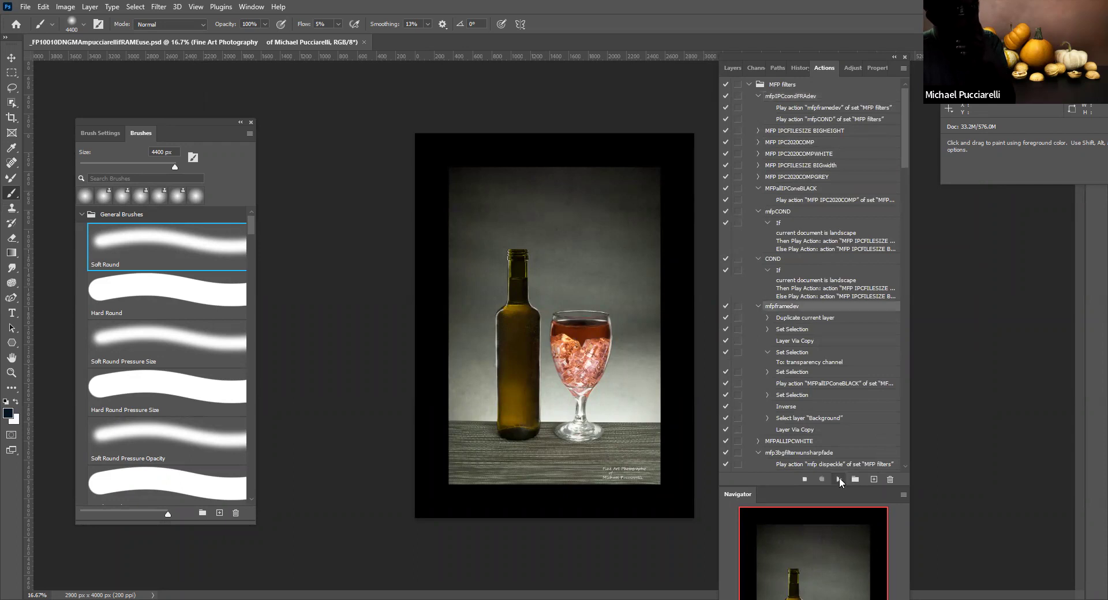
click(555, 235)
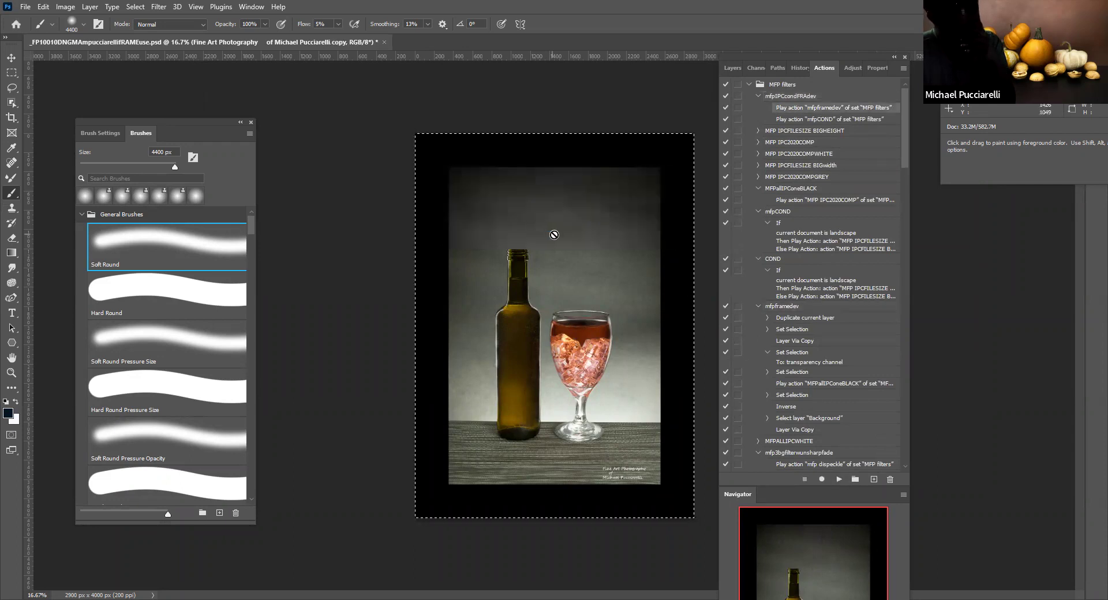
click(724, 70)
key(ctrl+d)
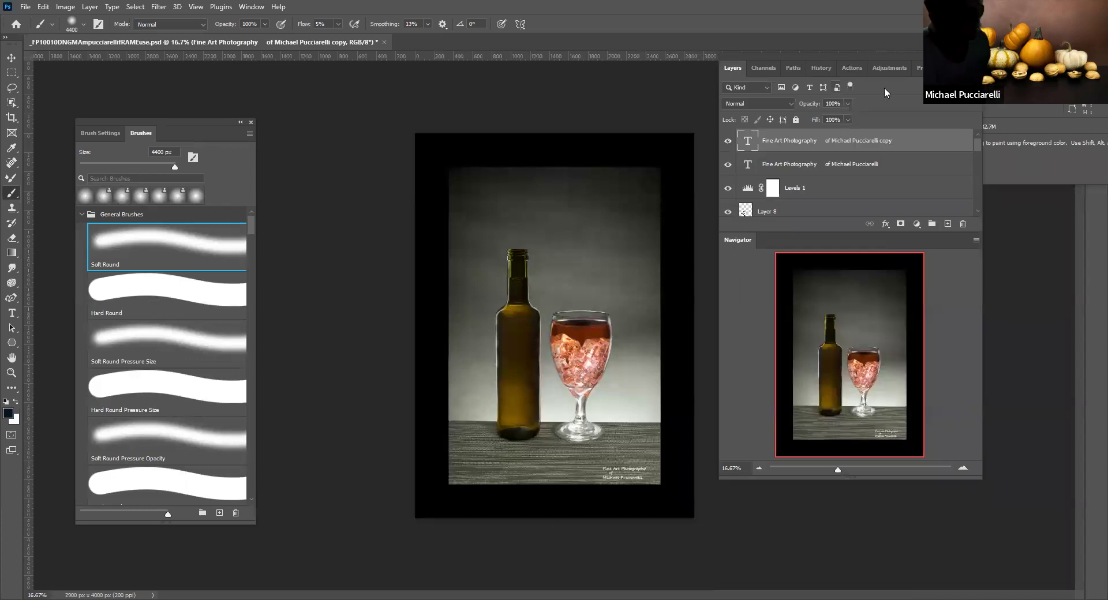
Step: Close the framed PSD without saving and reopen the unframed layered bottle-and-glass PSD from the recent files
click(384, 43)
click(549, 228)
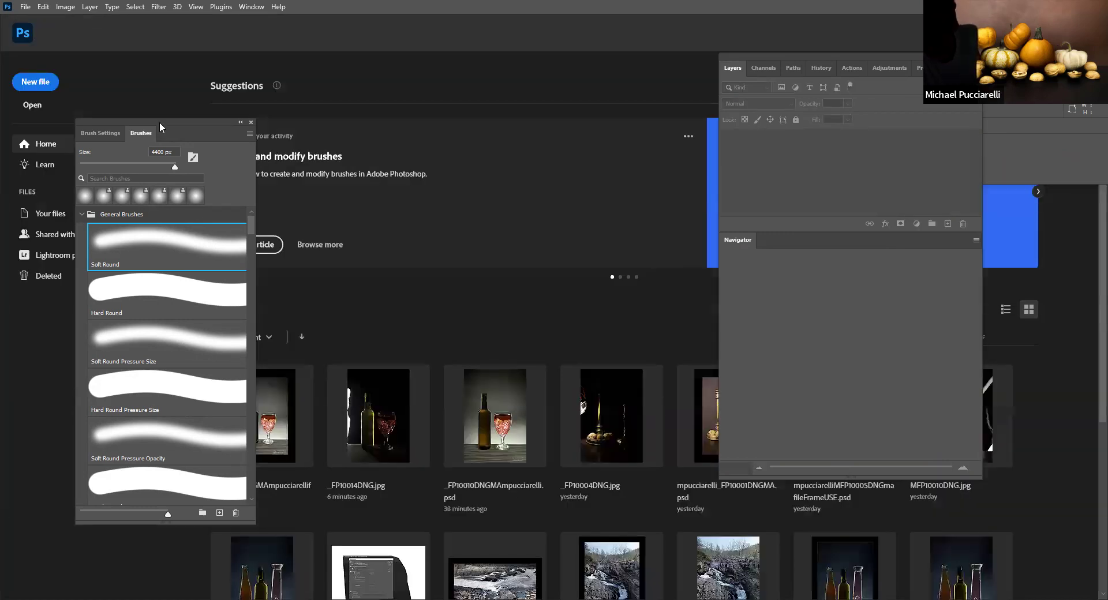
drag(232, 346, 287, 564)
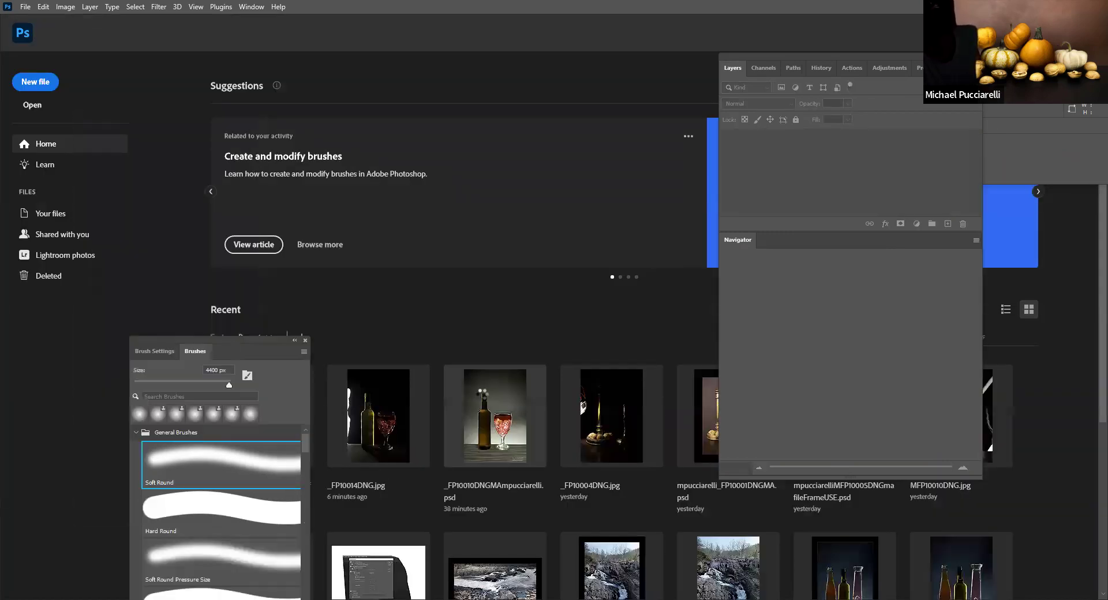
scroll(780, 203, down, 5)
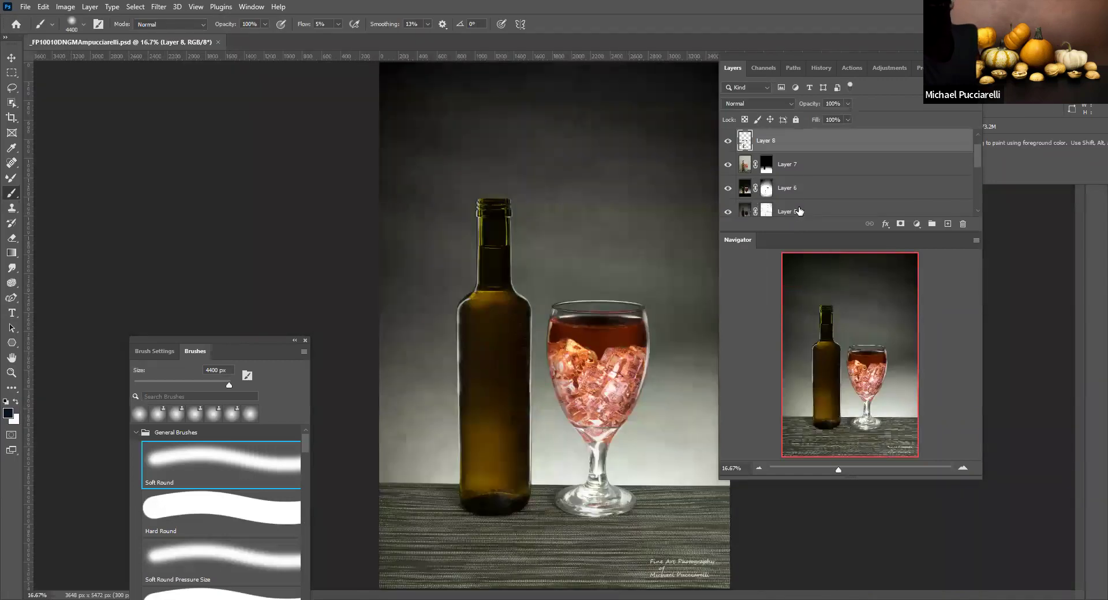
scroll(781, 202, up, 1)
scroll(780, 202, up, 6)
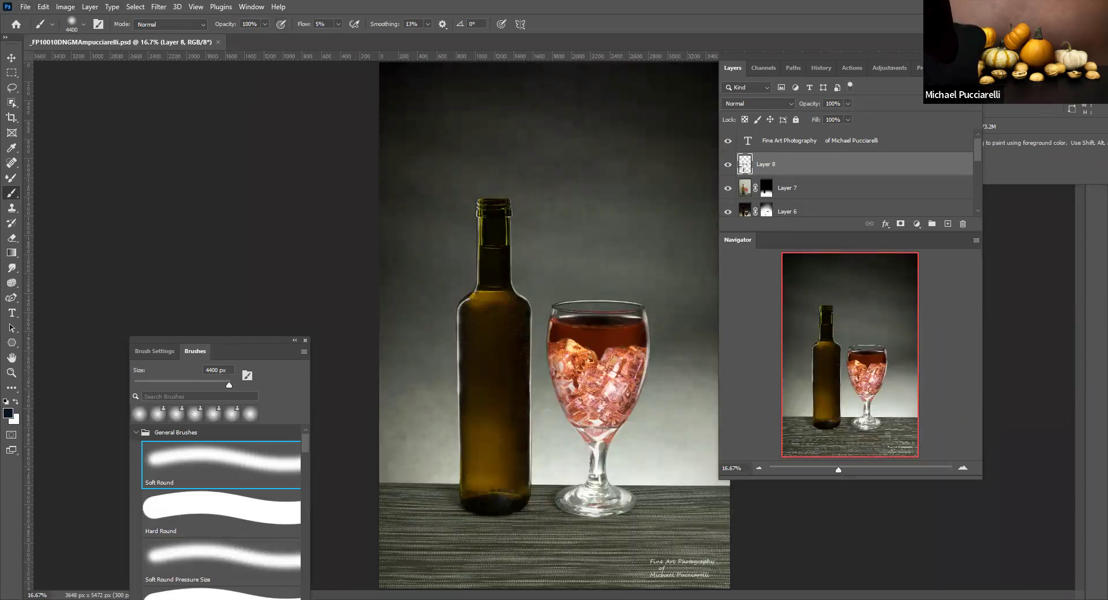
Step: Merge the composite's visible layers and try the mfpIPCcondFRAdev framing action on the merged layer
click(976, 67)
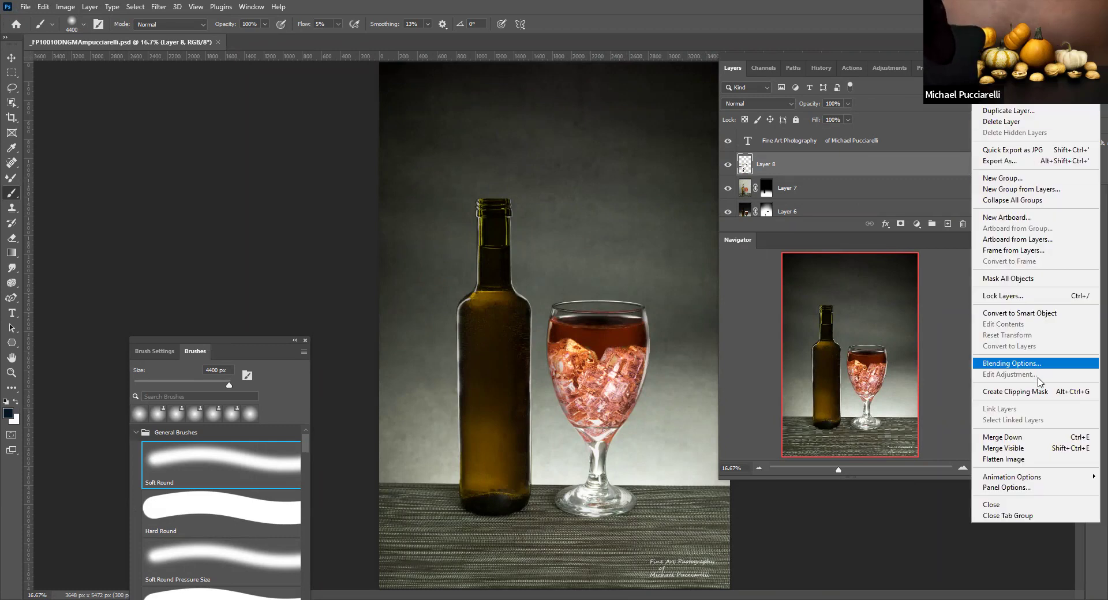
click(1013, 449)
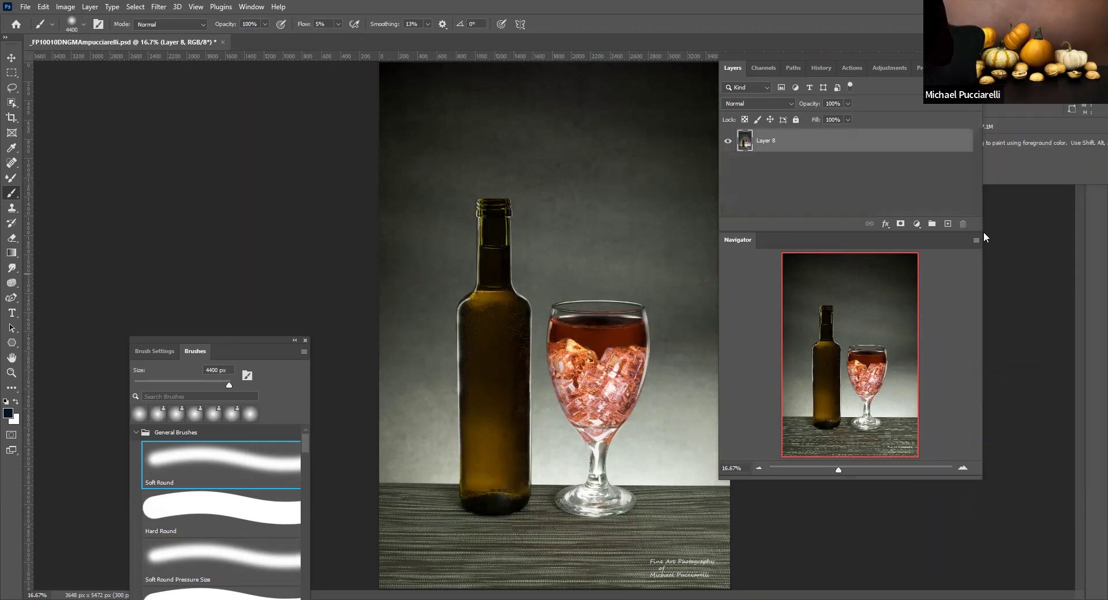
click(851, 68)
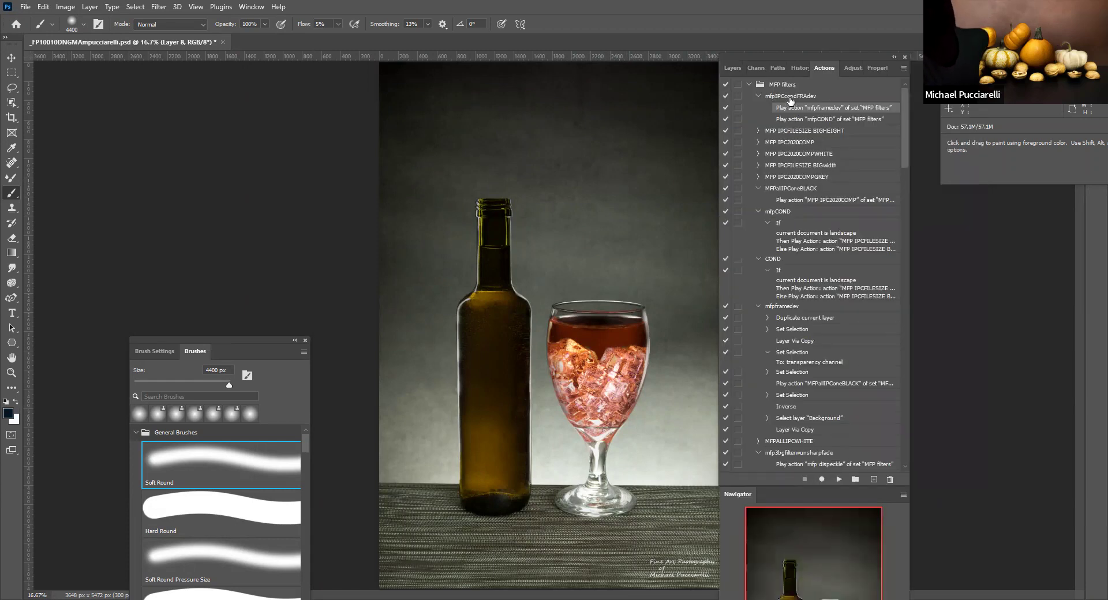
click(789, 97)
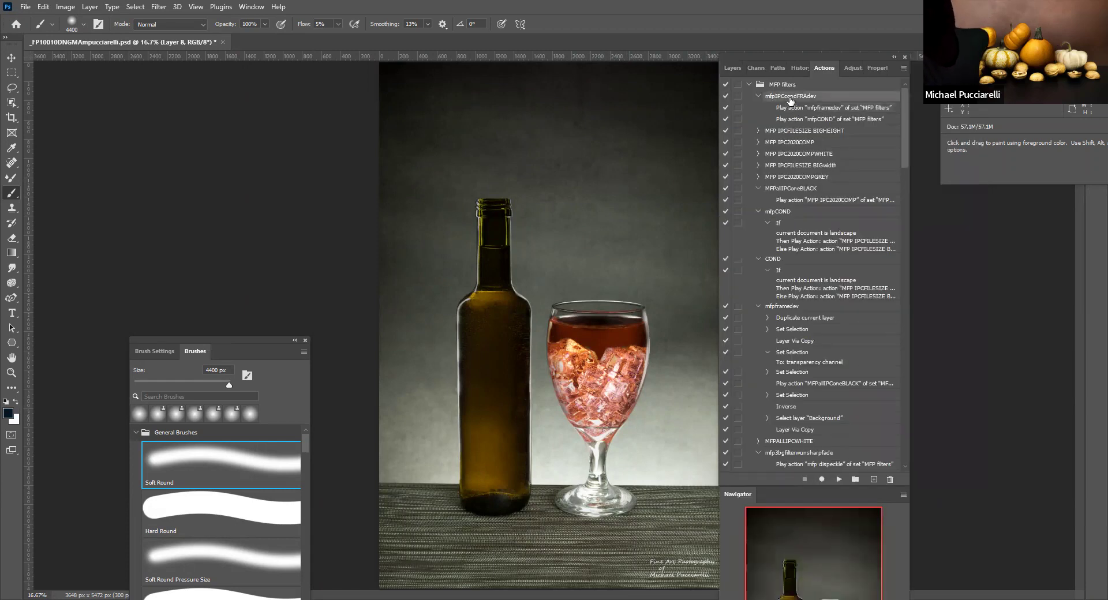
click(837, 480)
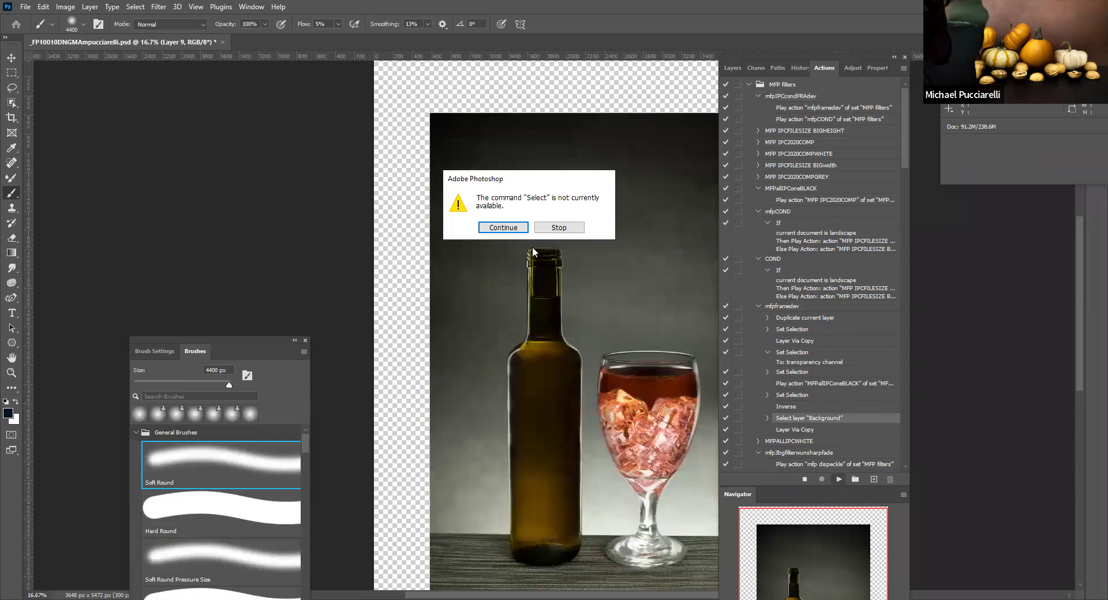
key(Return)
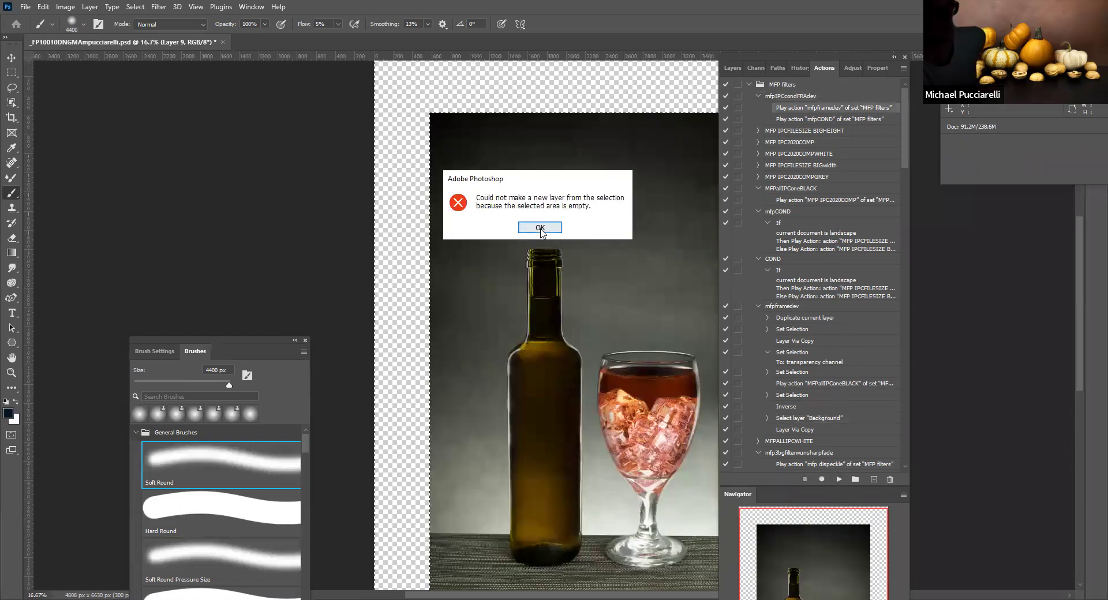
key(Return)
Step: Restore the composite to its separate layers and close the document
click(734, 68)
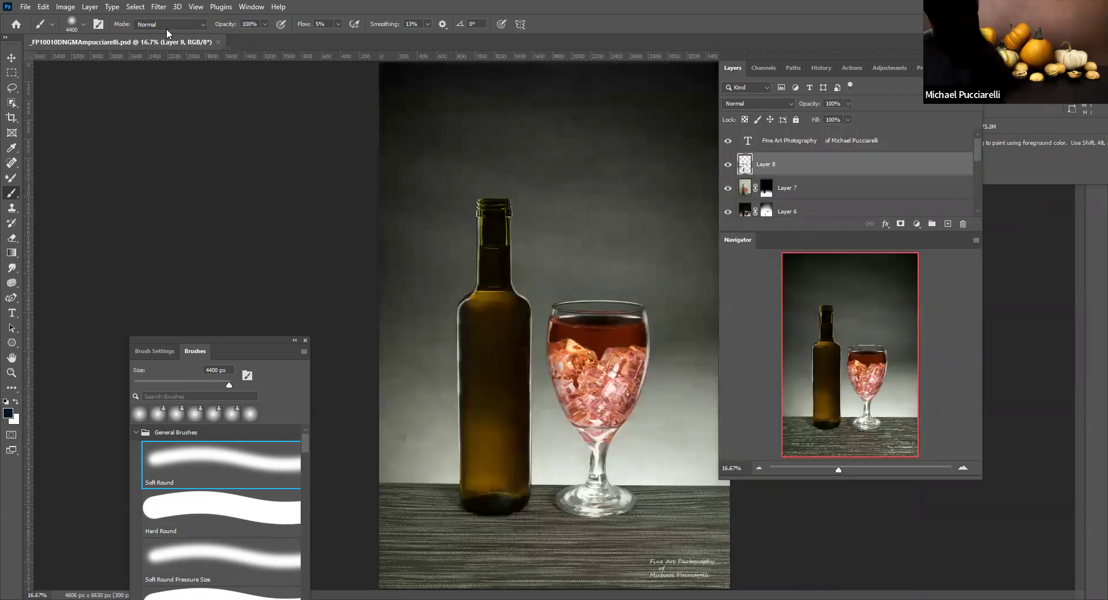
scroll(781, 165, down, 5)
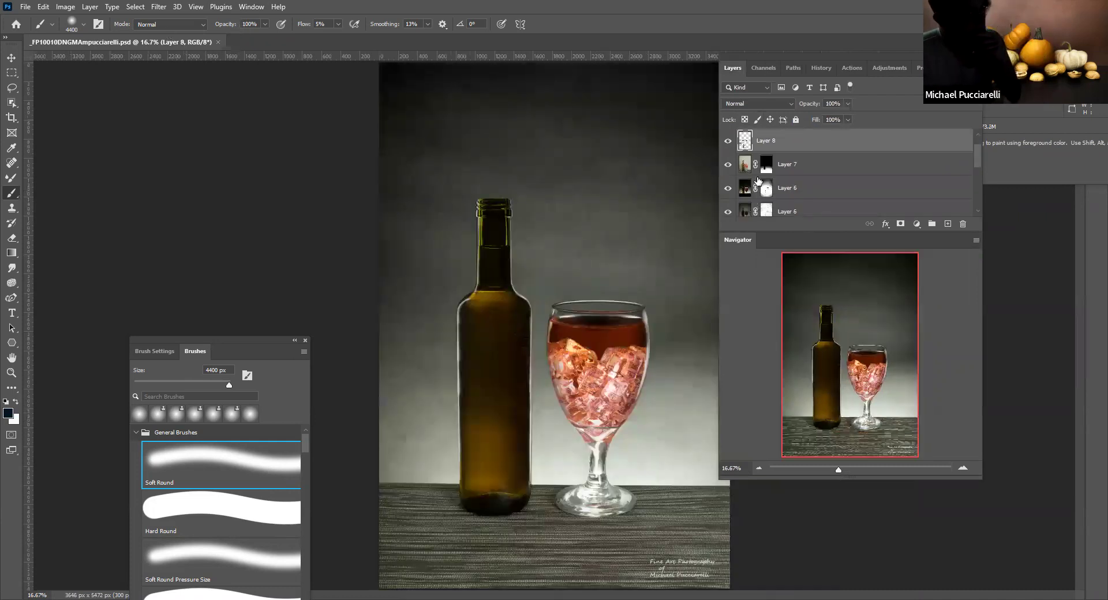
scroll(781, 166, down, 1)
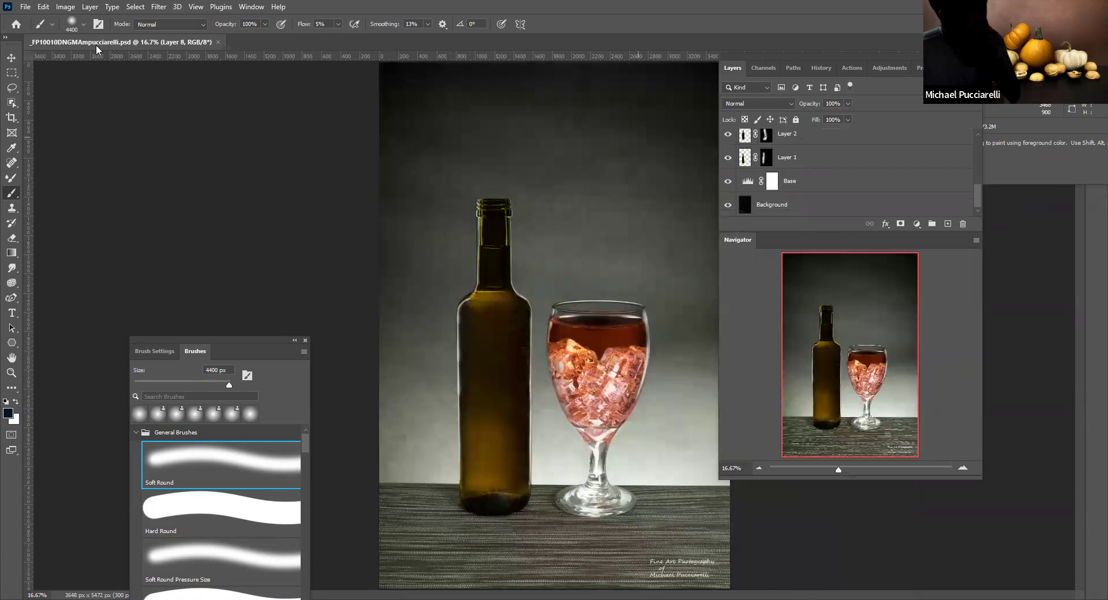
click(217, 42)
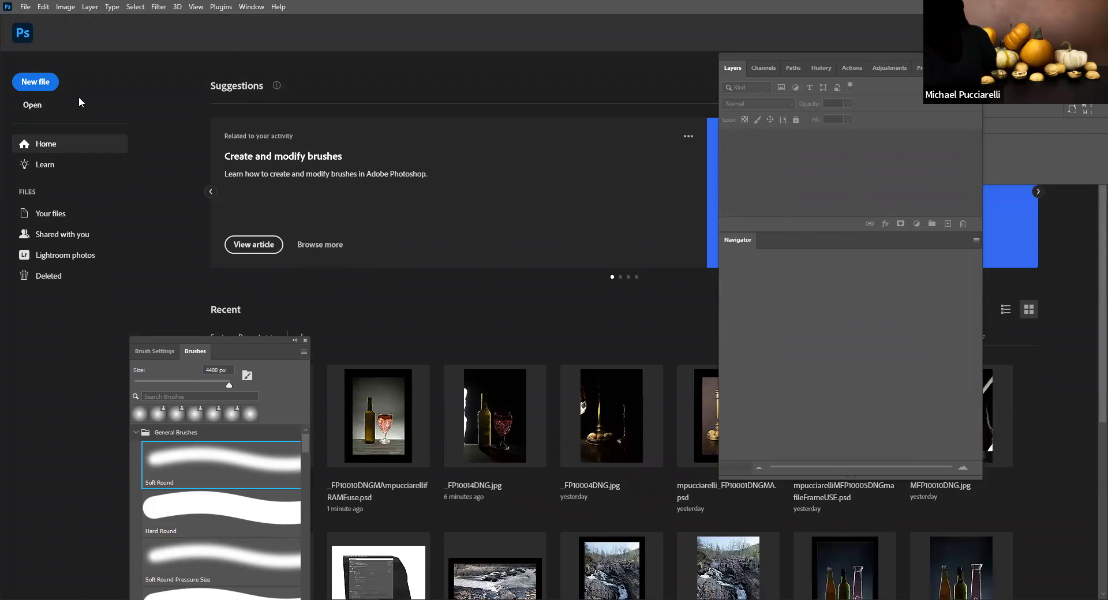
Step: Open the unframed MFP10005DNGmafile PSD from the MA artfile folder inside the marbled-drink DNG folder of the MeetupDEMO light-painting files
click(26, 7)
click(55, 40)
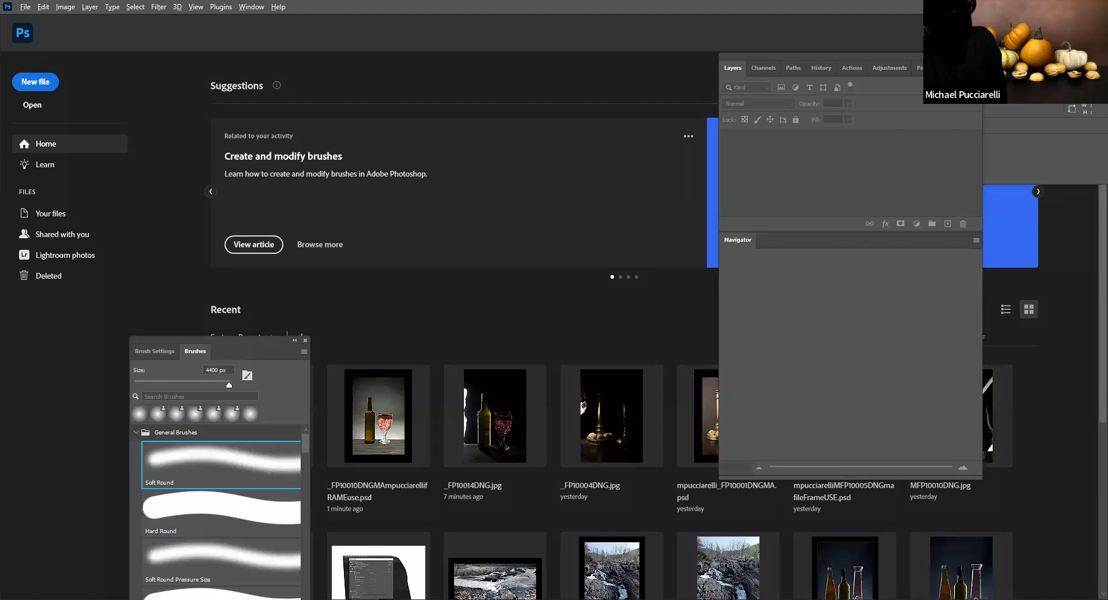
click(25, 8)
click(38, 30)
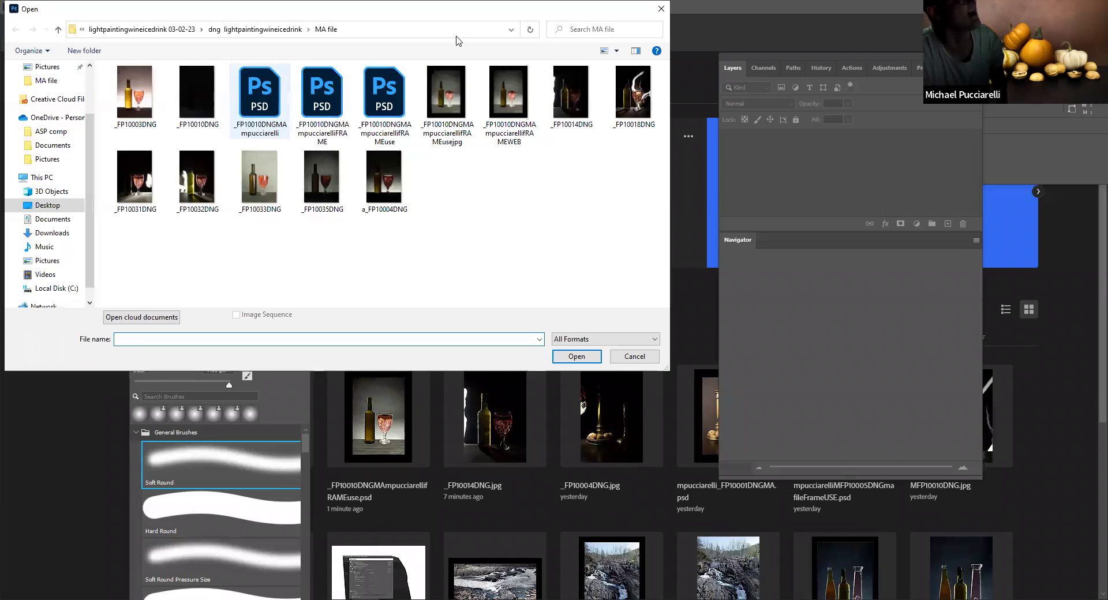
click(44, 196)
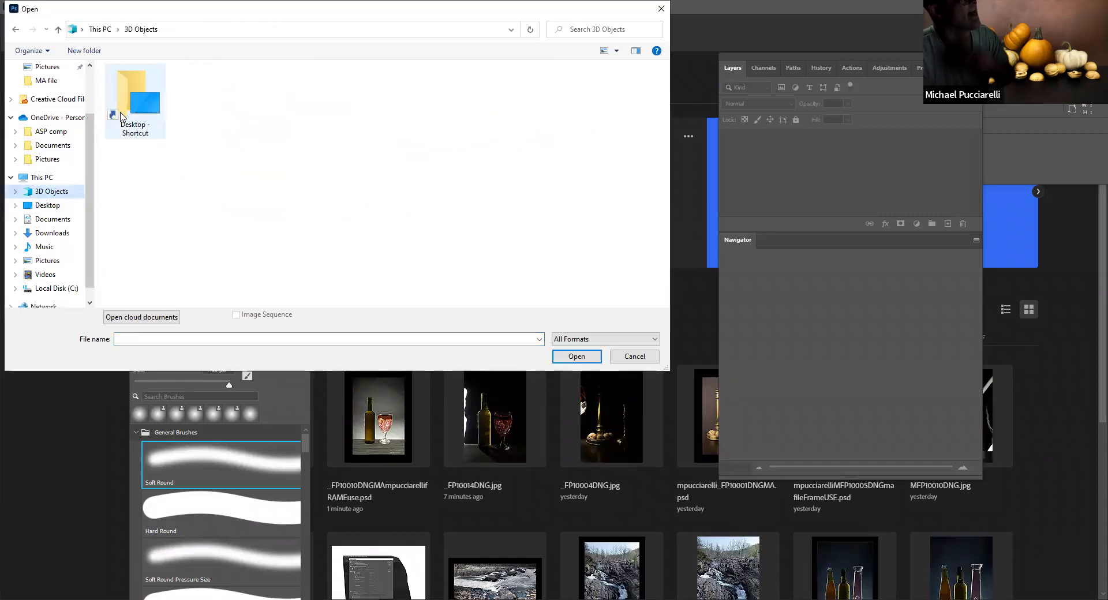
click(58, 205)
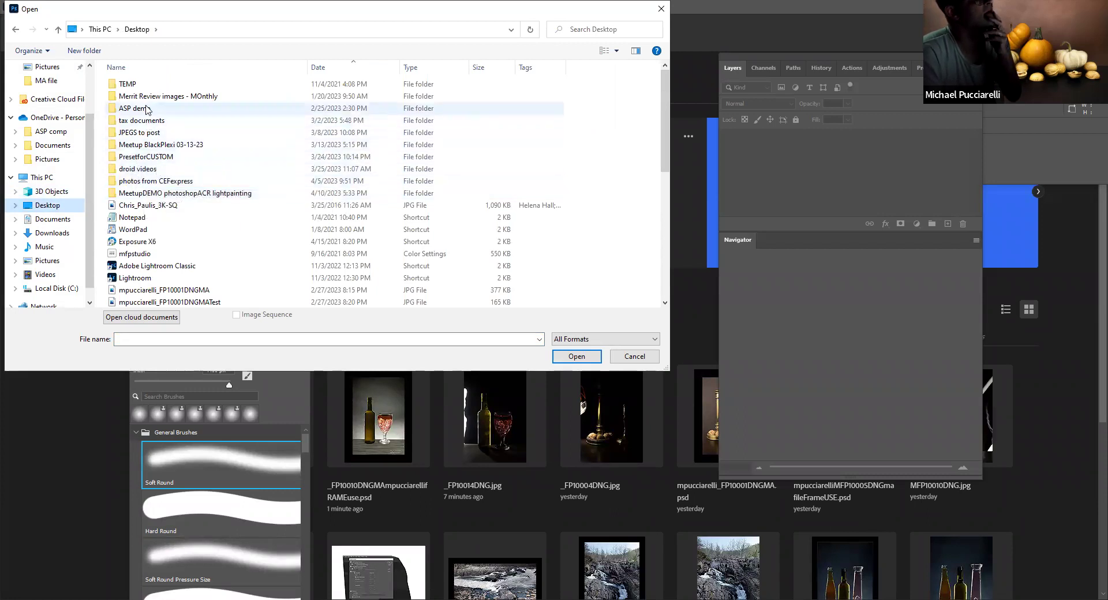
double_click(153, 194)
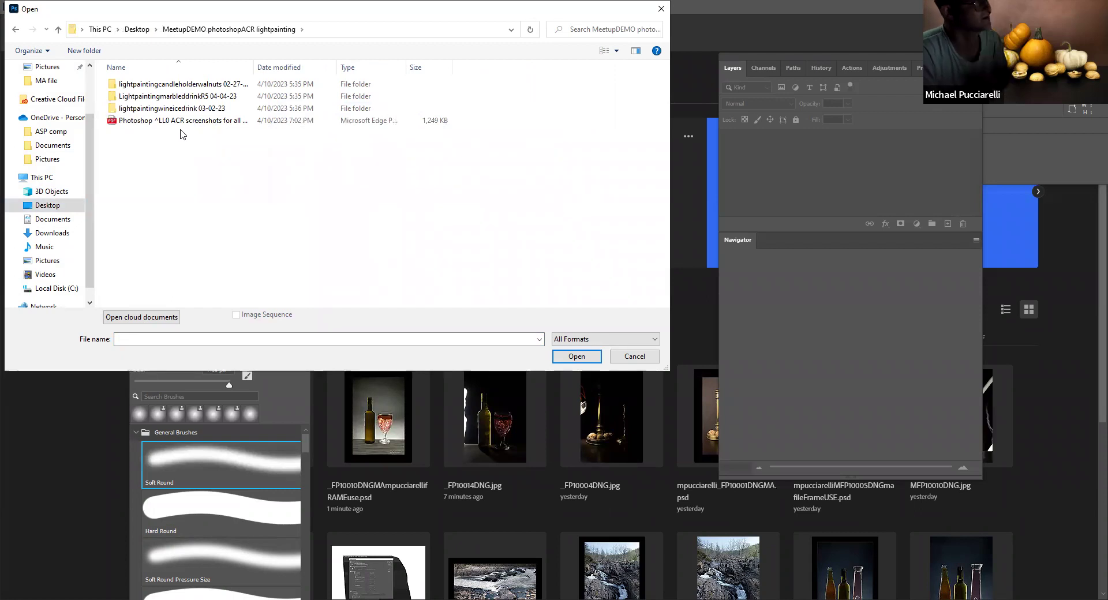
double_click(173, 96)
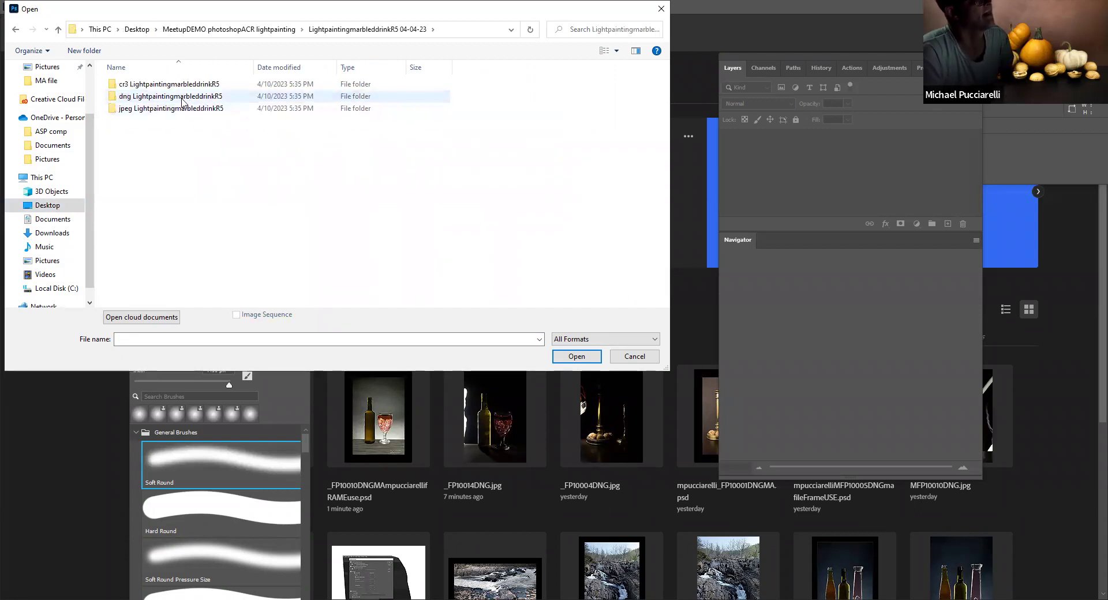
double_click(176, 95)
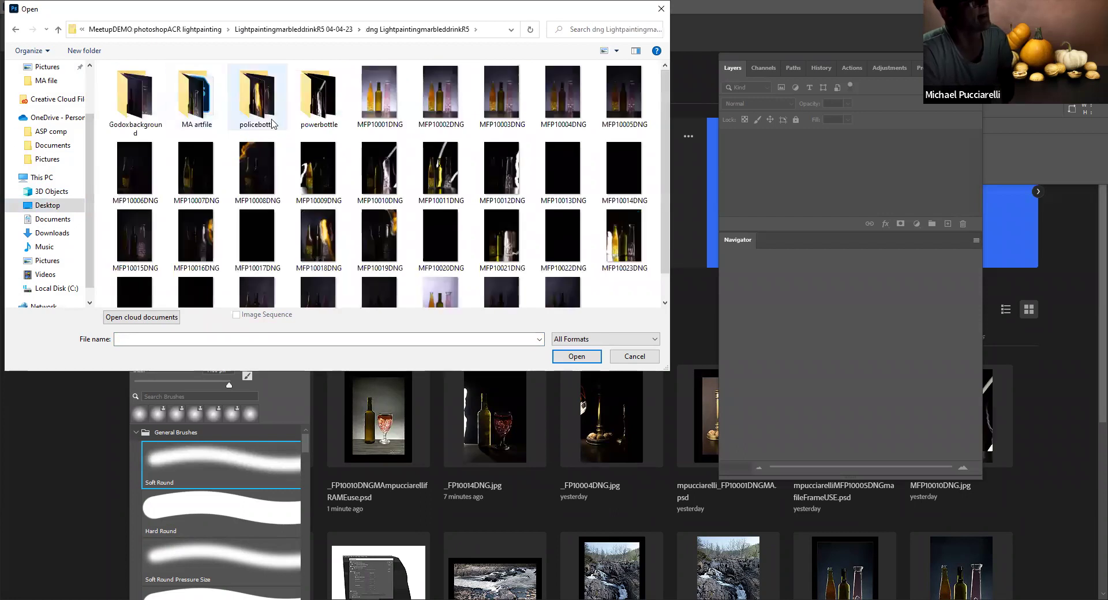
double_click(199, 94)
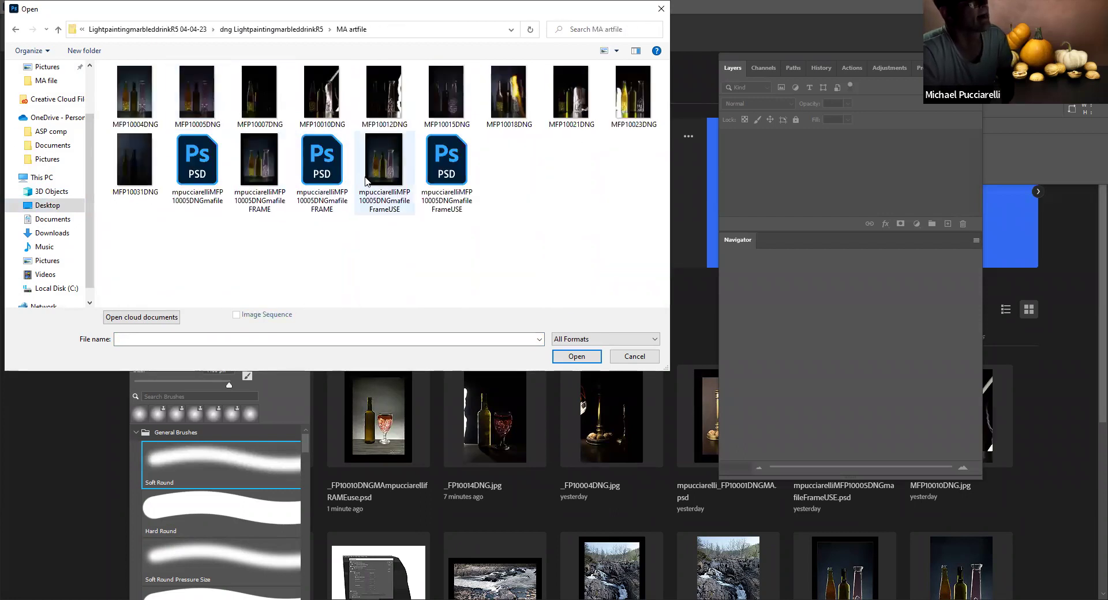
click(186, 160)
click(572, 354)
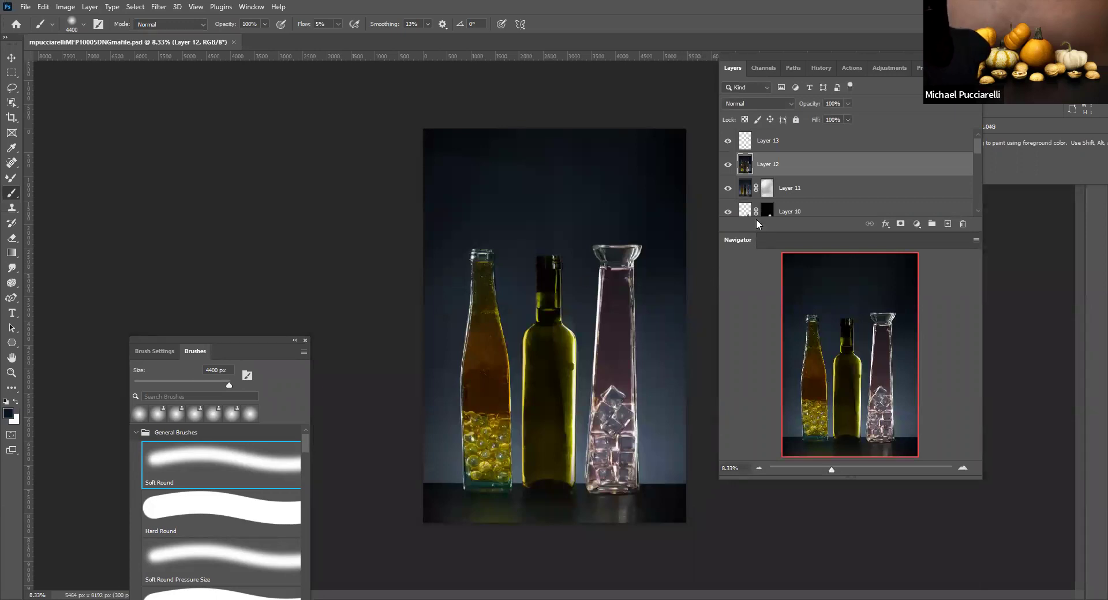
Step: Review the three-bottle composite's layer stack and flatten the image into a single background layer
scroll(756, 214, down, 5)
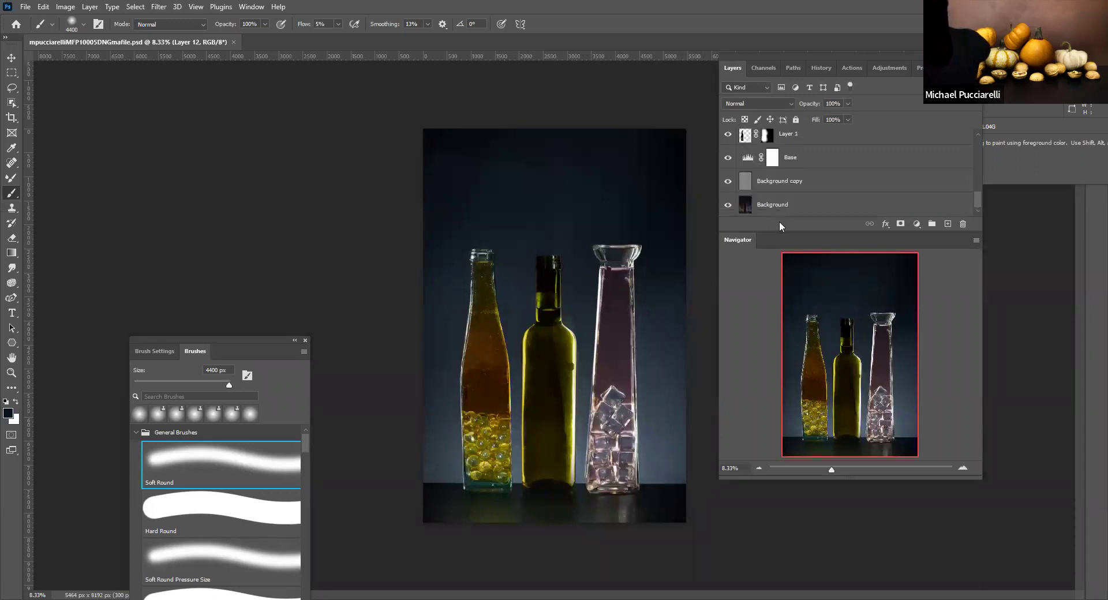
scroll(779, 217, up, 5)
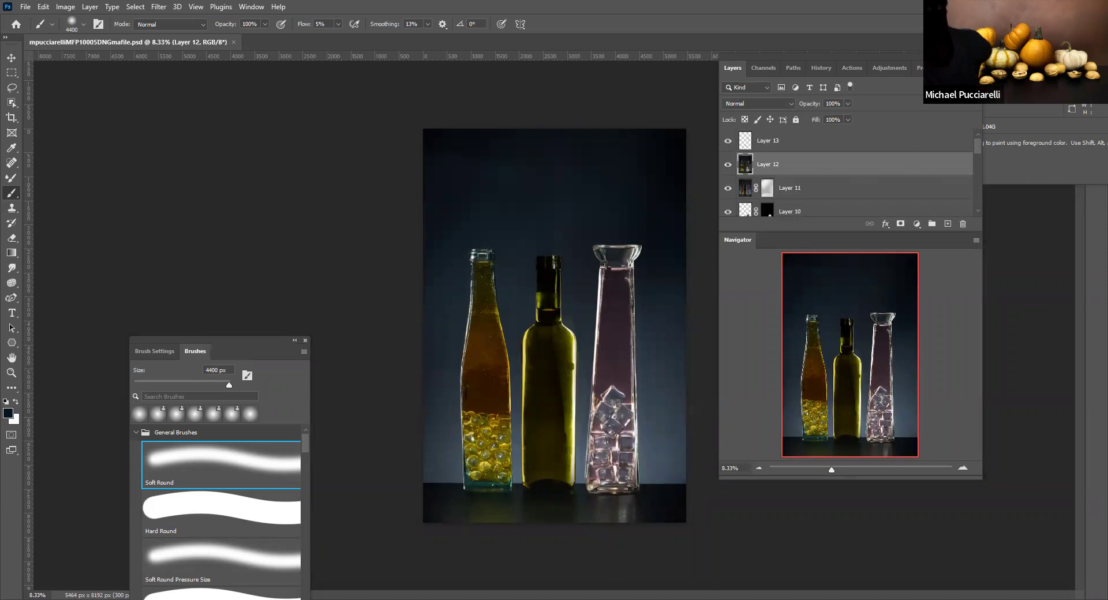
click(977, 68)
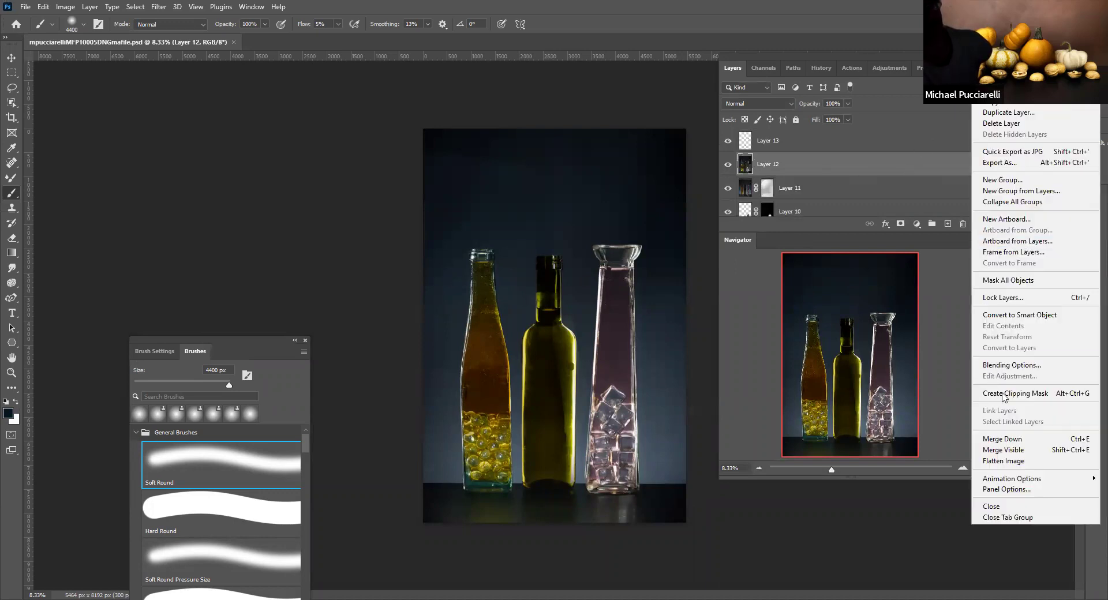
click(1004, 460)
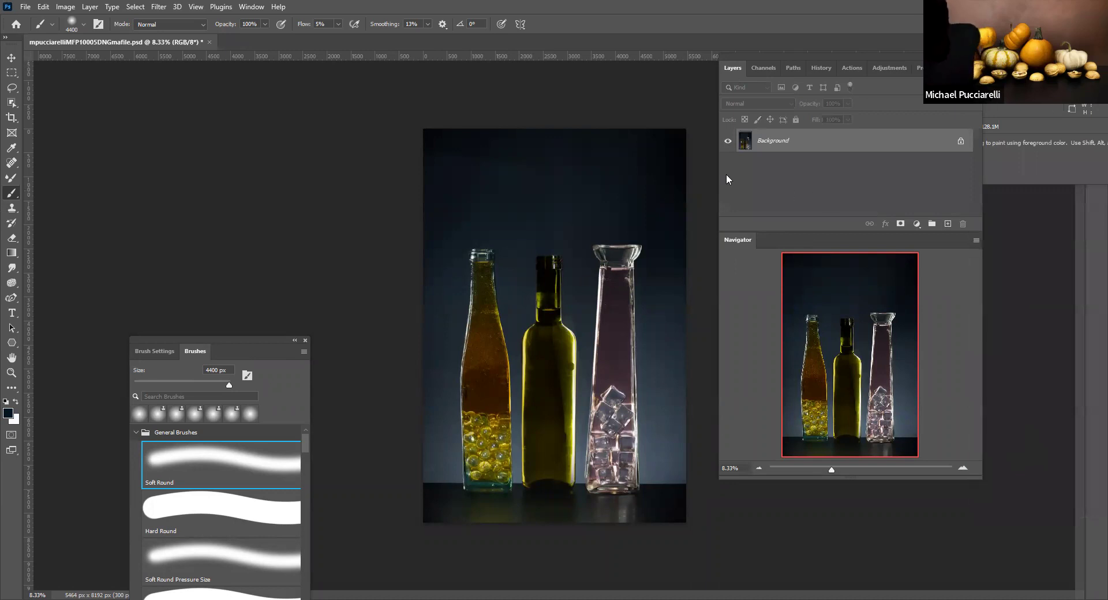
Step: Play the mfpIPCcondFRAdev framing action from the MFP filters set on the flattened three-bottle image
click(847, 70)
scroll(852, 134, up, 8)
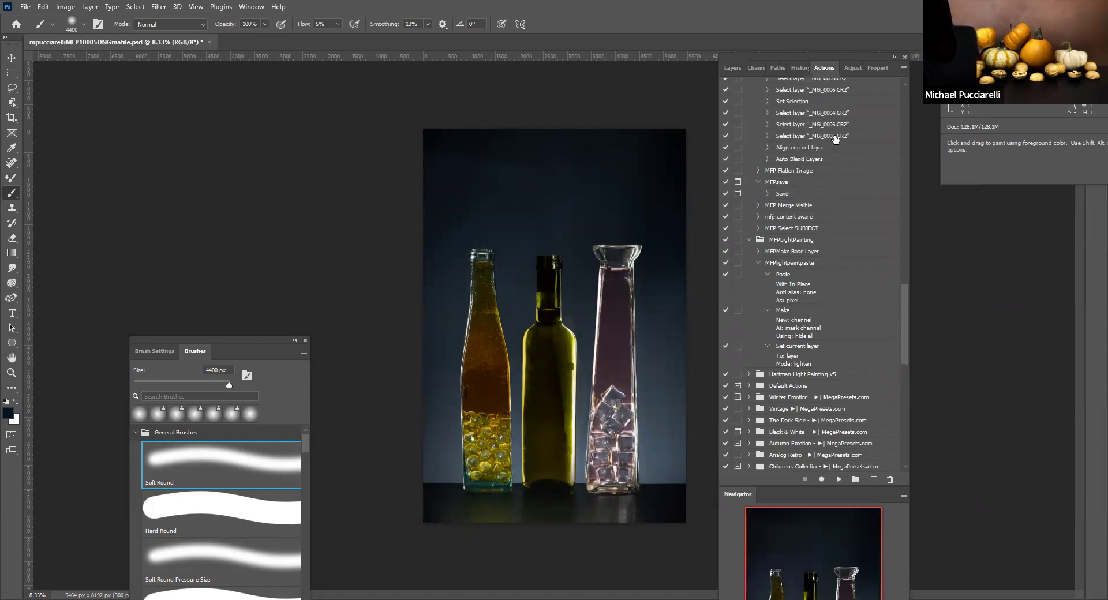
scroll(826, 156, up, 5)
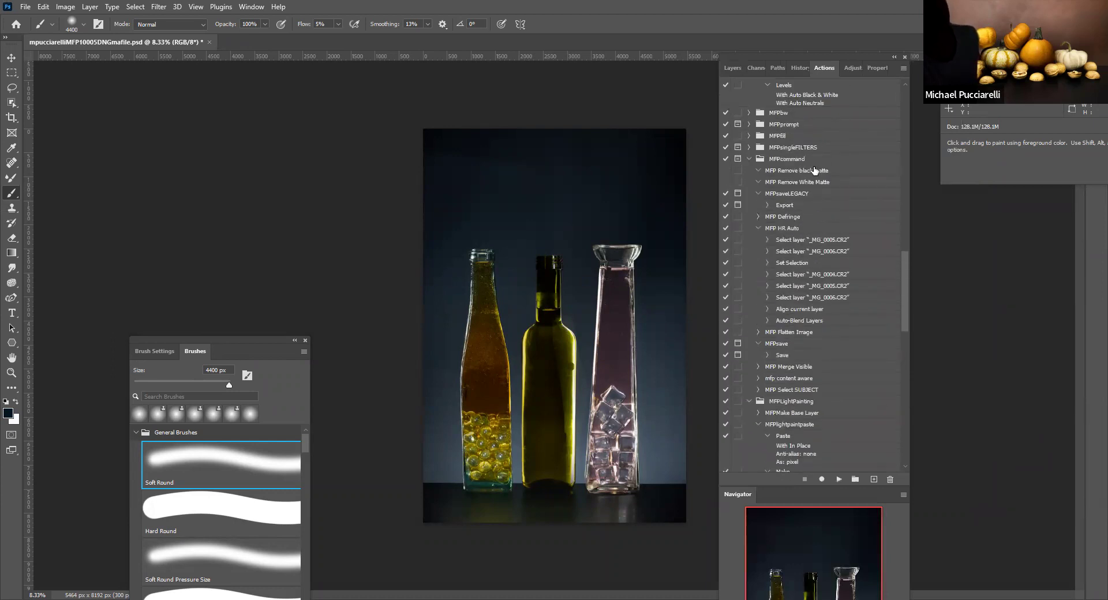
scroll(814, 170, up, 10)
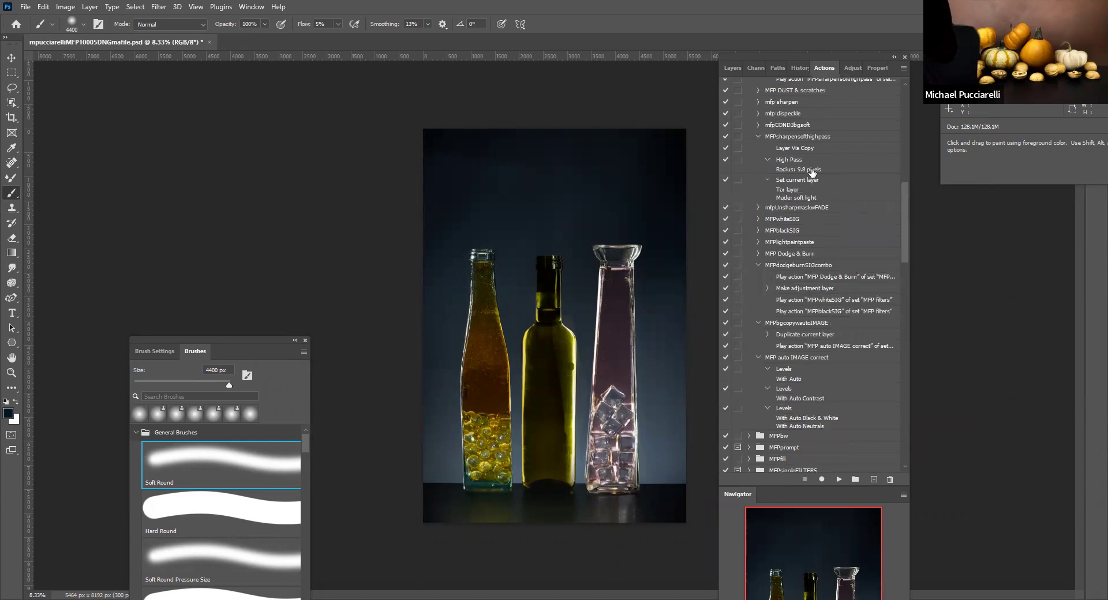
scroll(812, 172, up, 8)
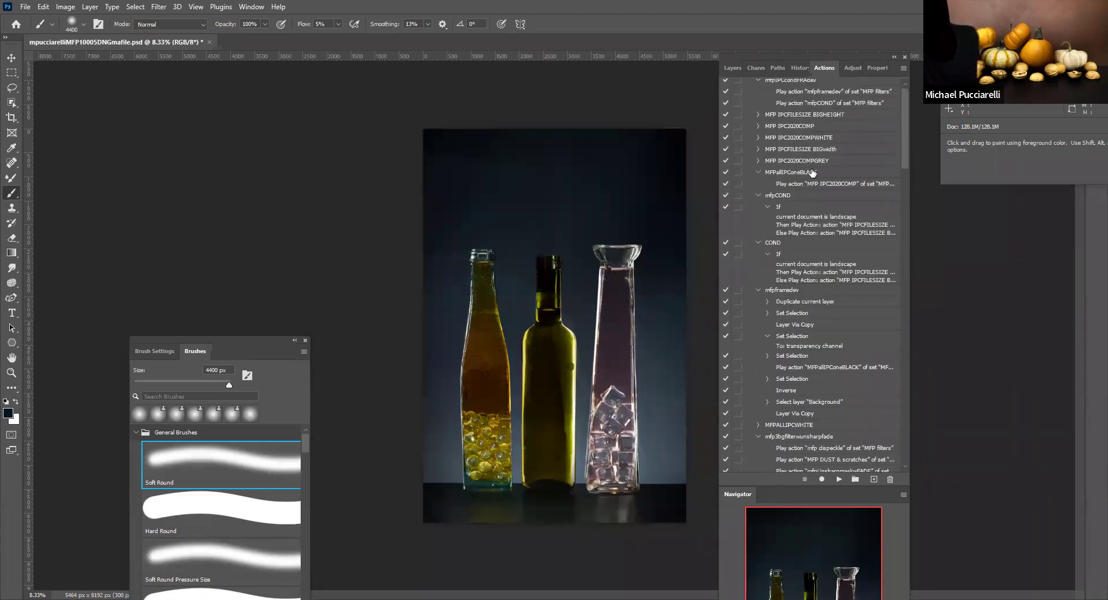
click(791, 99)
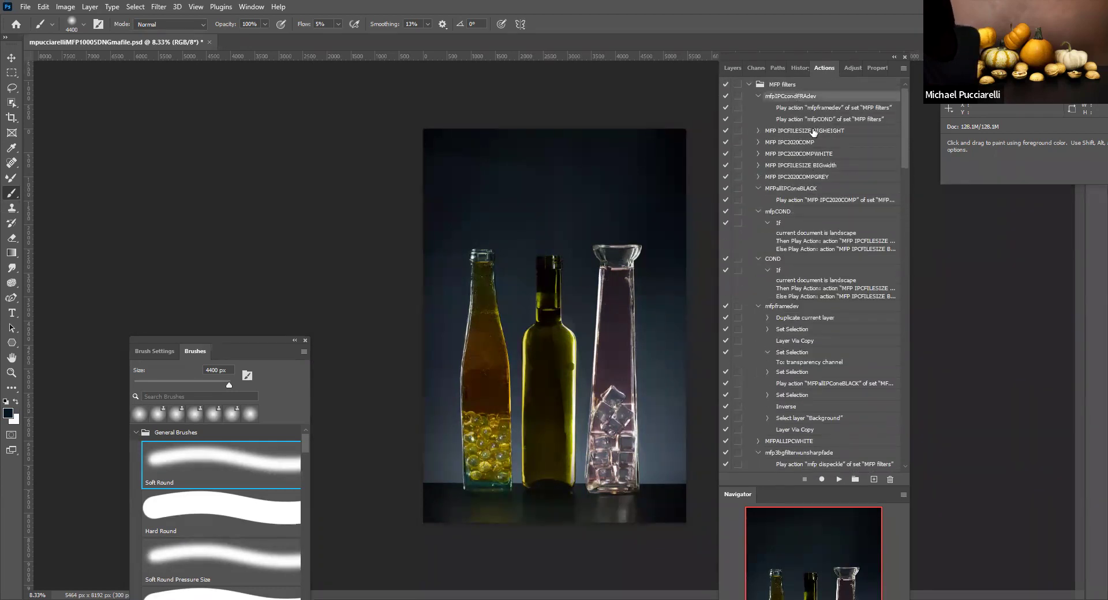
click(839, 479)
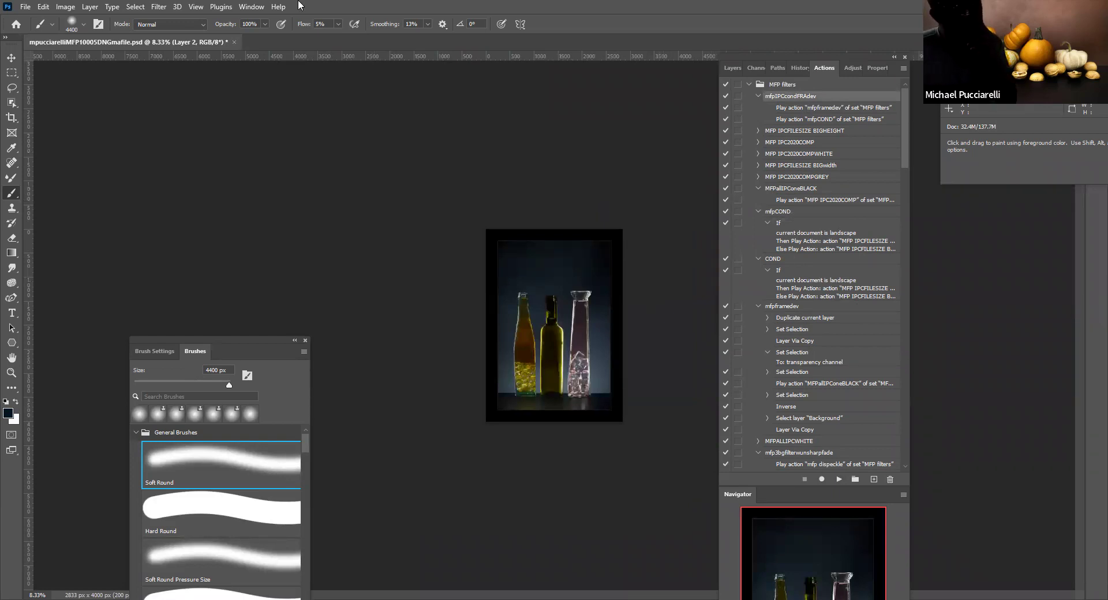
Step: Move the panel group up, display the framed image's layers, and enlarge the image view to 27.25%
drag(763, 56, 787, 2)
click(759, 17)
drag(853, 418, 868, 419)
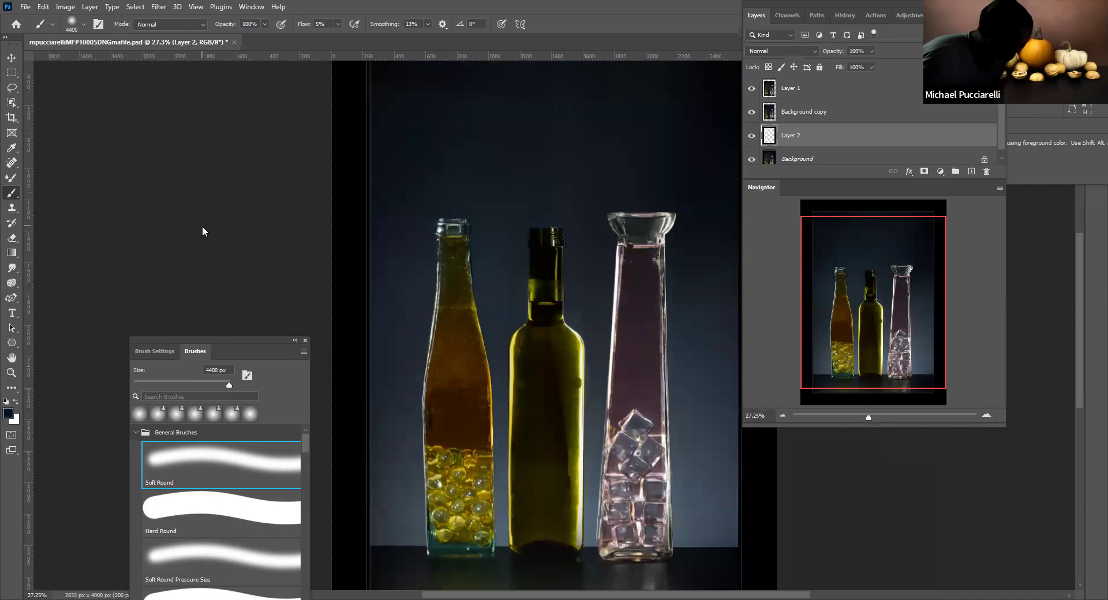
Step: Reduce the brush size to 200 px and inspect the lower part of the frame around the bottles
key(bracketleft)
key(bracketleft)
key(bracketleft)
key(bracketleft)
key(bracketleft)
key(bracketleft)
key(bracketleft)
key(bracketleft)
key(bracketleft)
key(bracketleft)
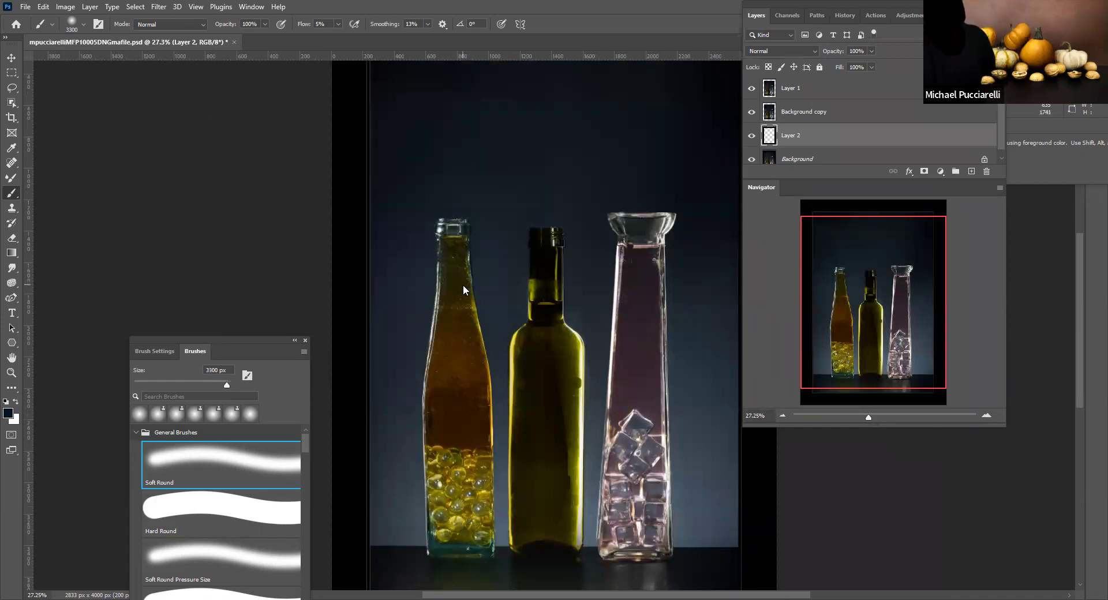
key(bracketleft)
key(bracketleft)
key(bracketleft)
key(bracketleft)
key(bracketleft)
key(bracketleft)
key(bracketleft)
key(bracketleft)
key(bracketleft)
key(bracketleft)
key(bracketleft)
key(bracketleft)
key(bracketleft)
key(bracketleft)
key(bracketleft)
key(bracketleft)
key(bracketleft)
key(bracketleft)
key(bracketleft)
key(bracketleft)
scroll(724, 357, down, 2)
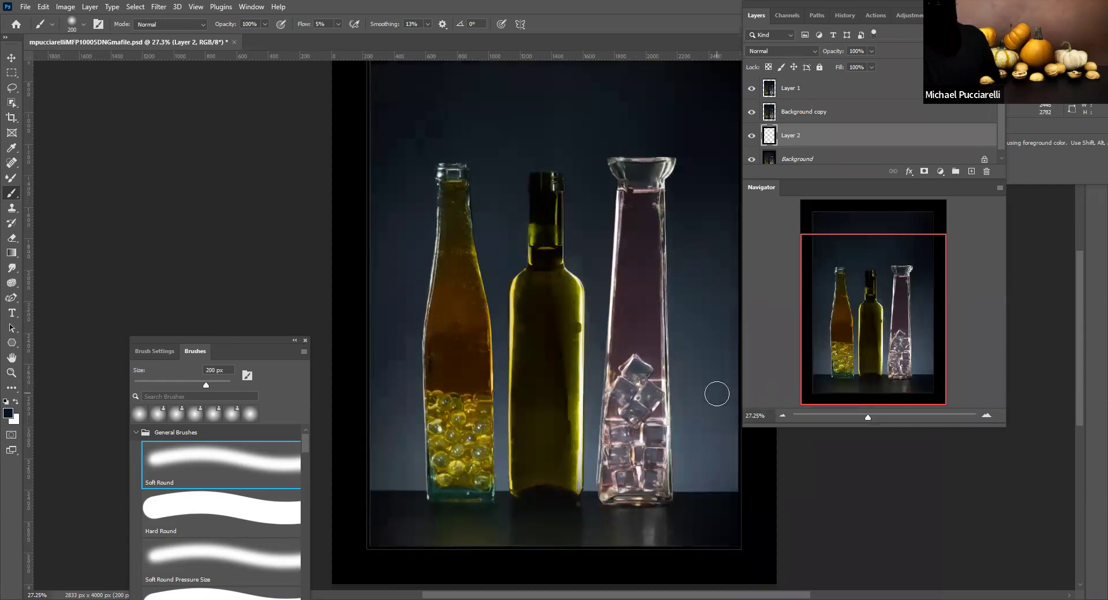
scroll(717, 394, down, 1)
scroll(527, 495, up, 2)
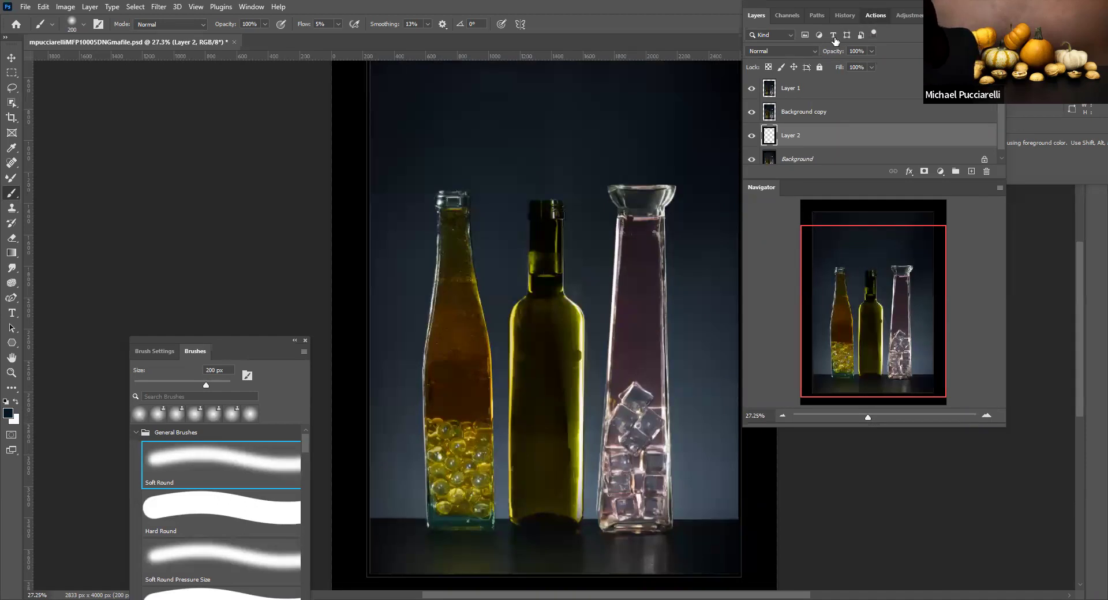
Step: Widen the actions list and examine the mfpframedev action, including its nested MFPallIPConeBLACK step
click(874, 16)
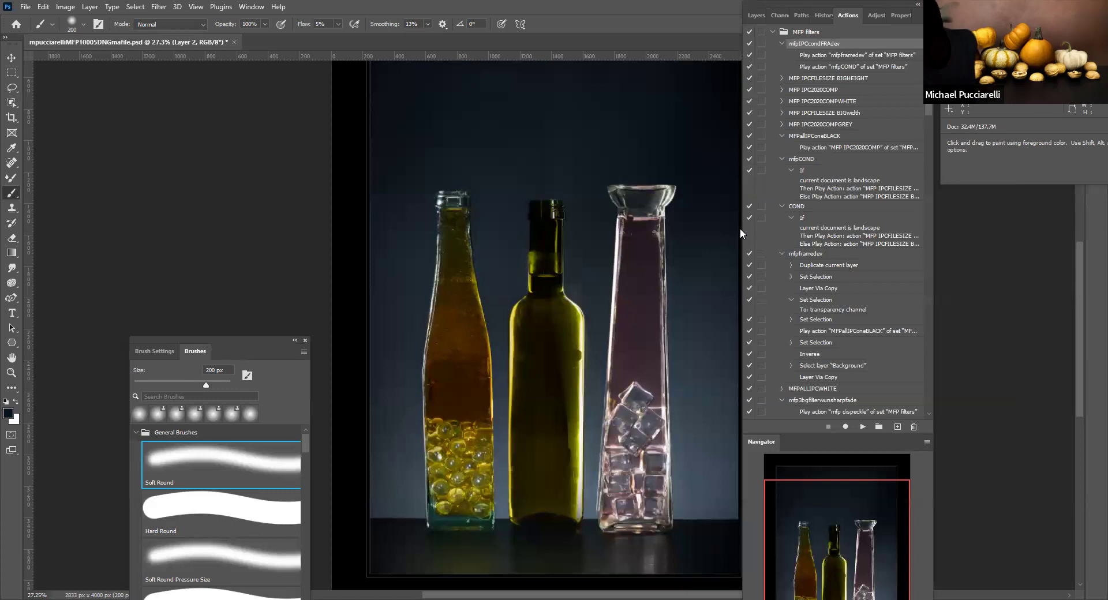
drag(742, 228, 263, 284)
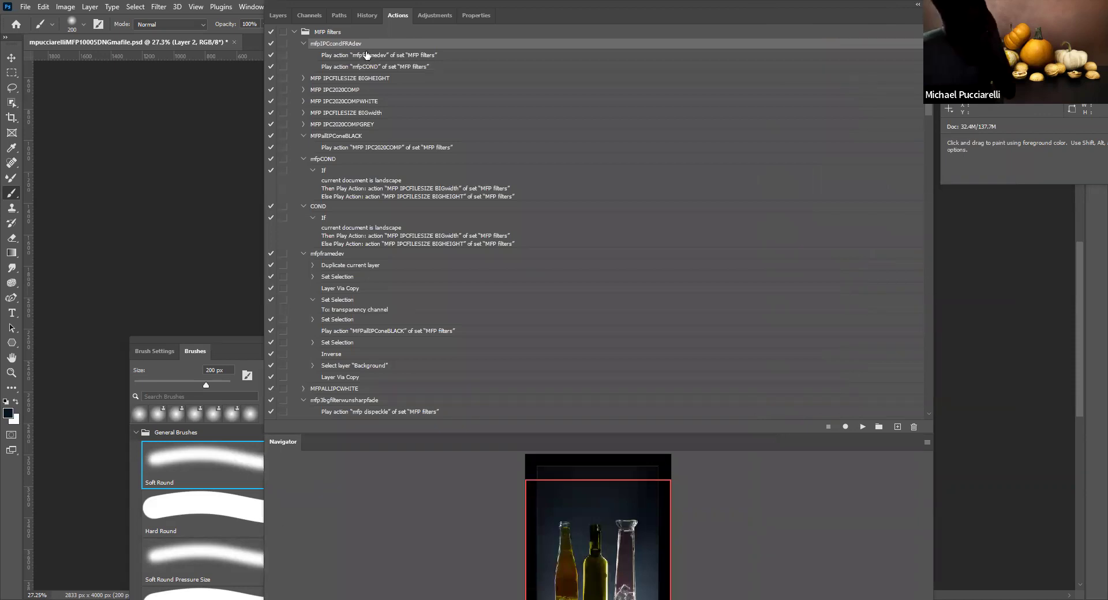
click(334, 256)
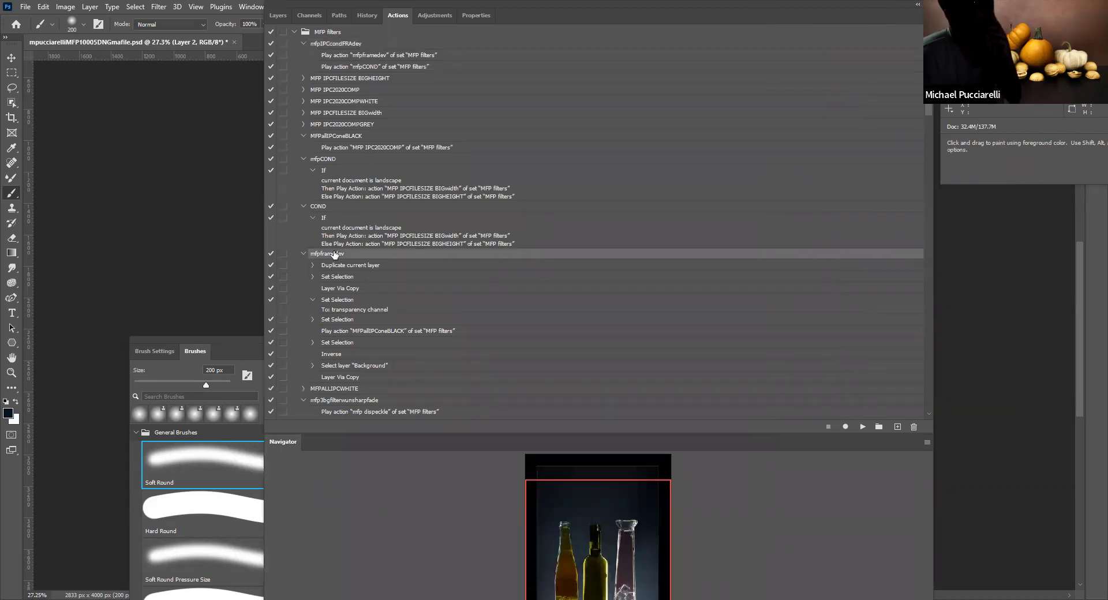
click(362, 333)
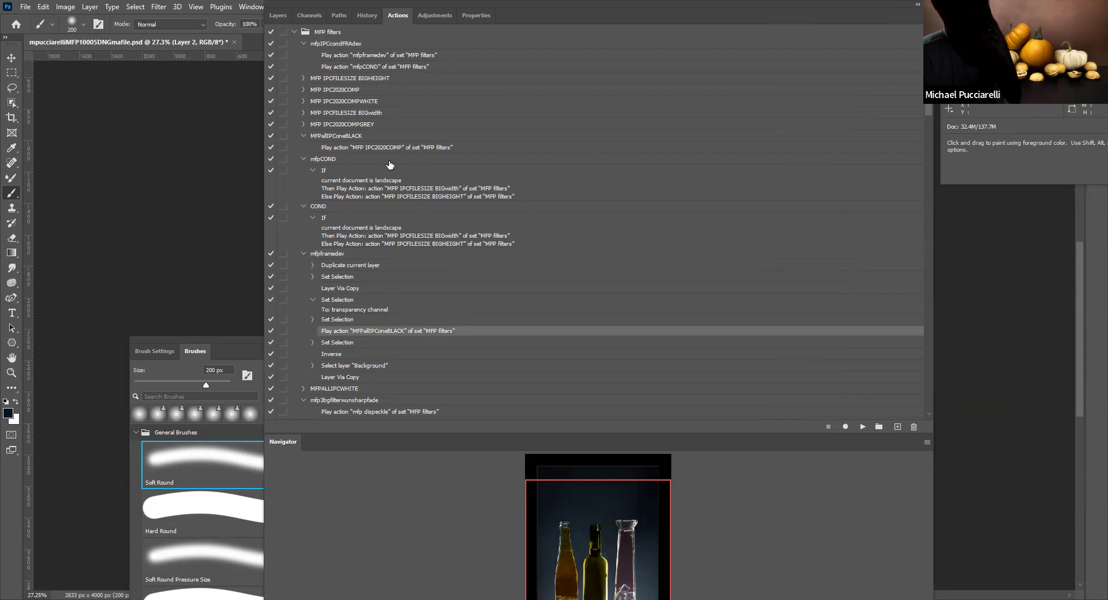
scroll(407, 183, down, 5)
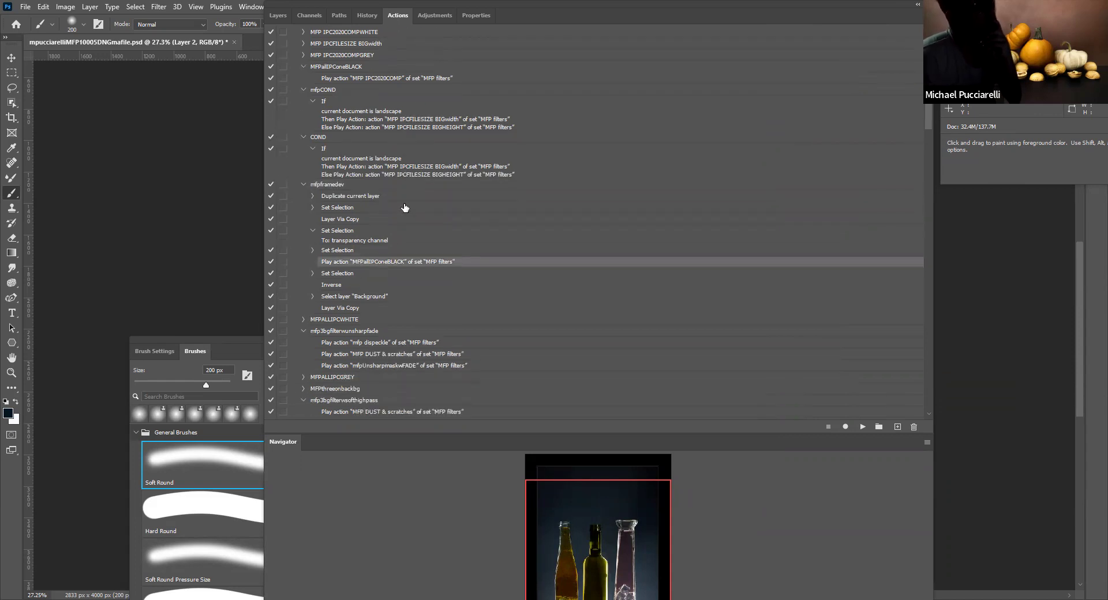
scroll(384, 297, down, 2)
scroll(396, 279, up, 4)
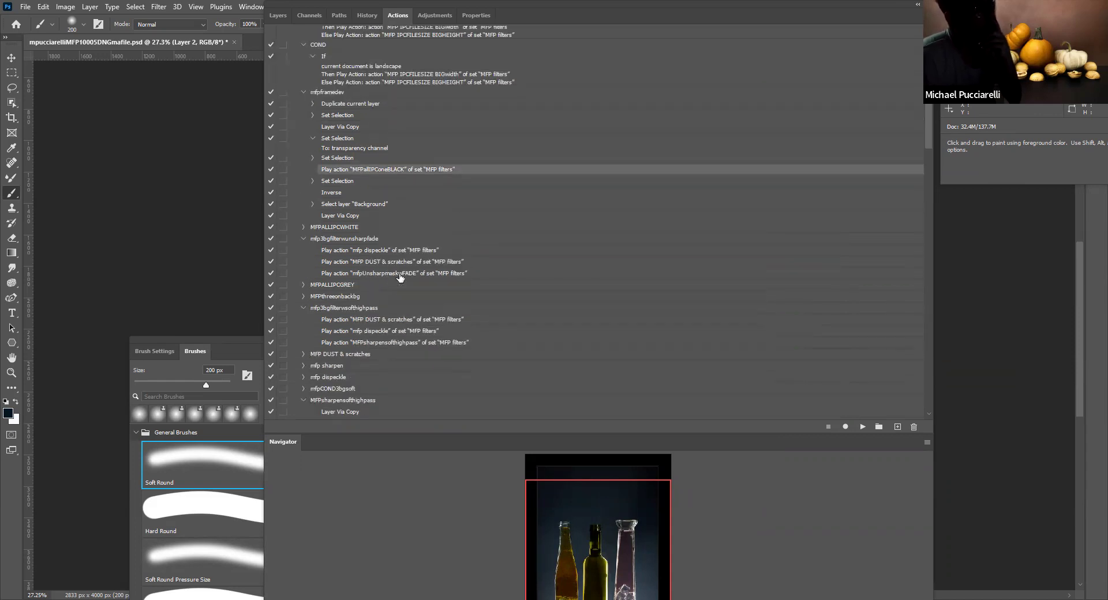
scroll(404, 230, up, 4)
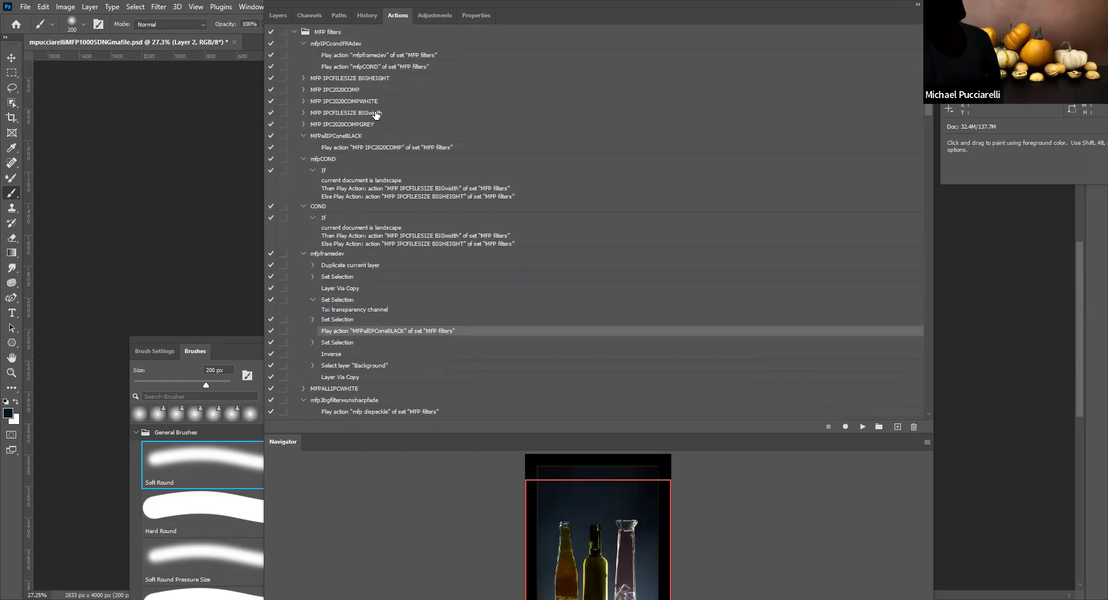
Step: Examine the mfpCOND condition and the MFP IPCFILESIZE BIGwidth and BIGHEIGHT actions it calls, and return to the framed image's layers
click(359, 67)
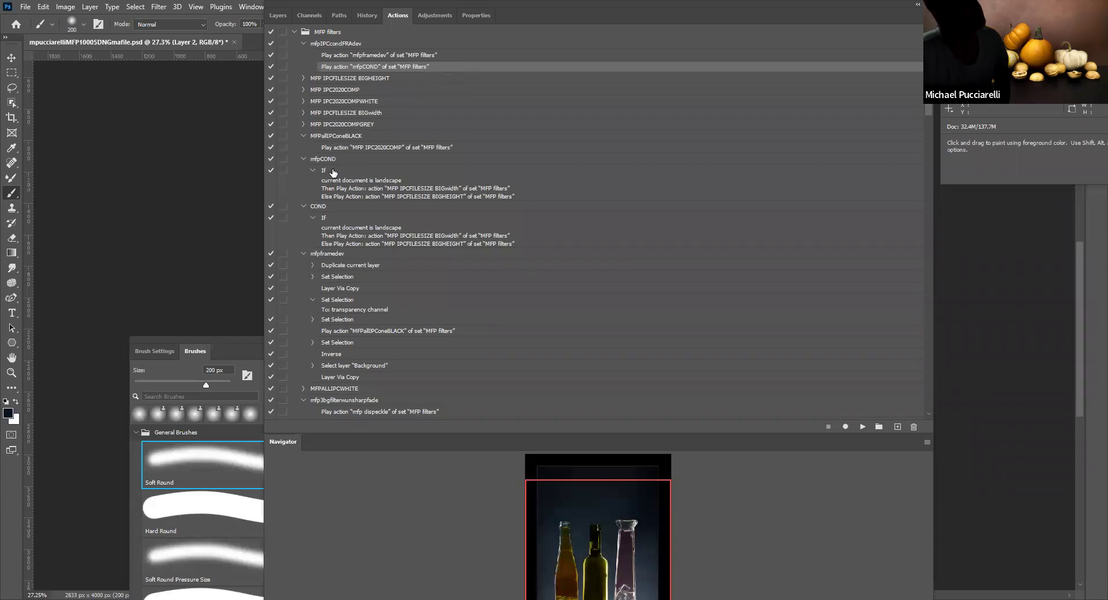
click(328, 161)
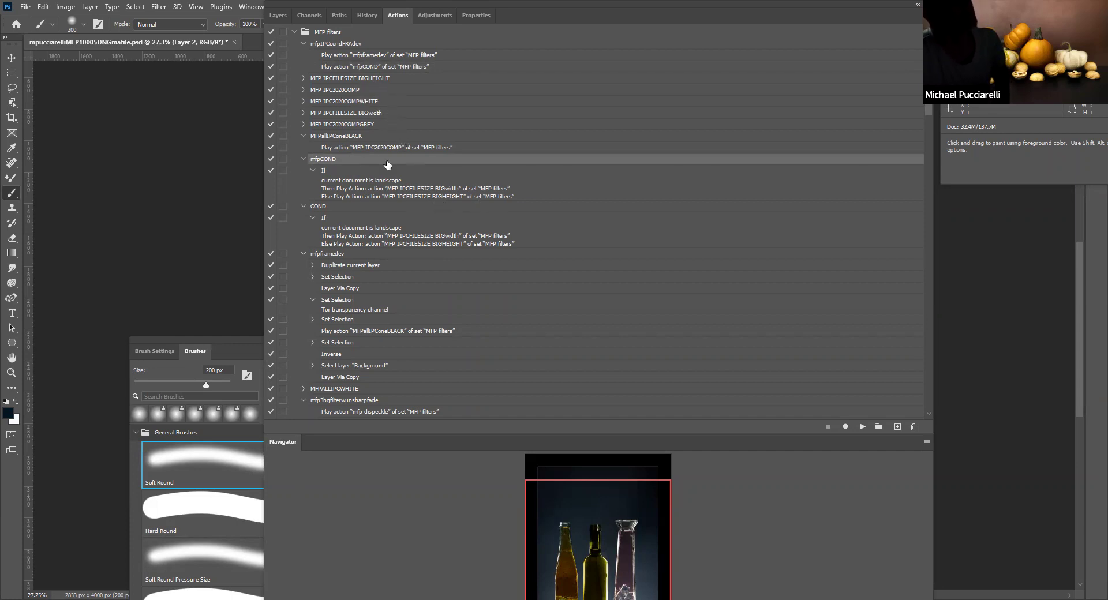
click(361, 113)
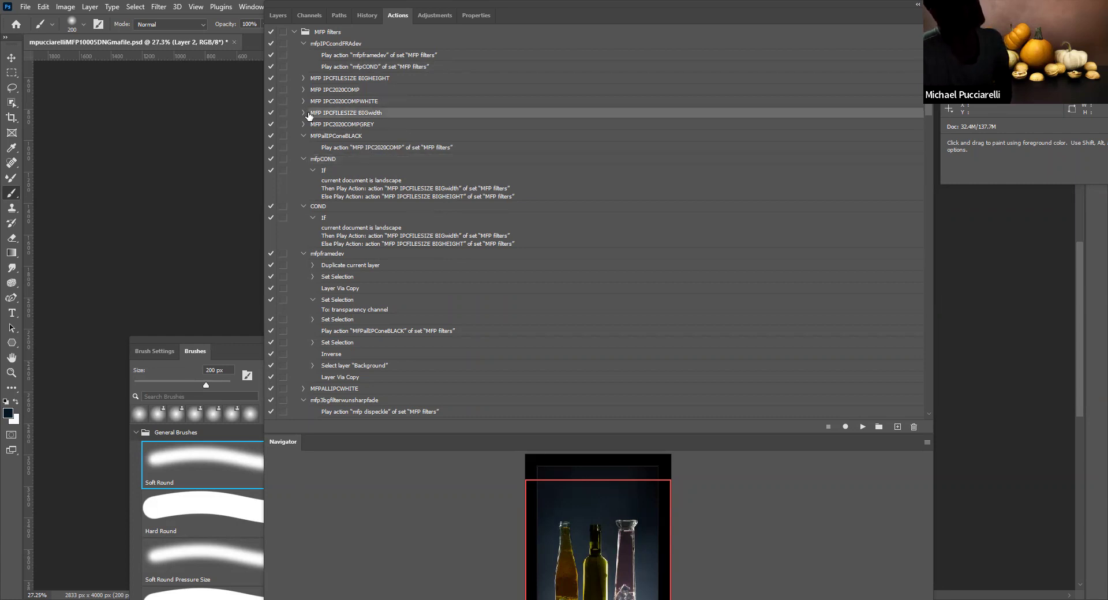
click(327, 80)
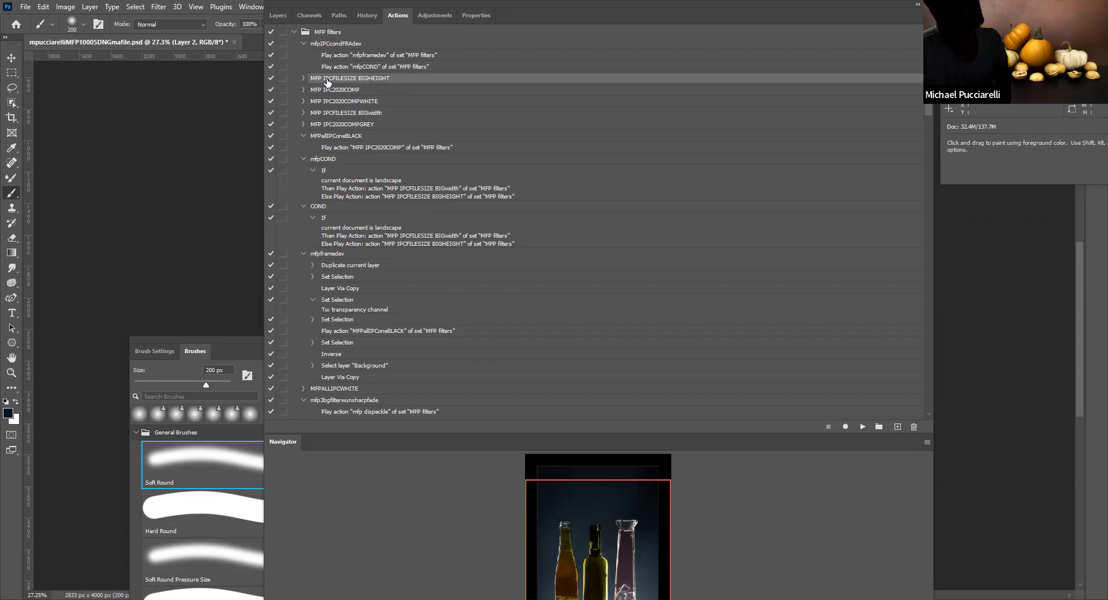
click(278, 15)
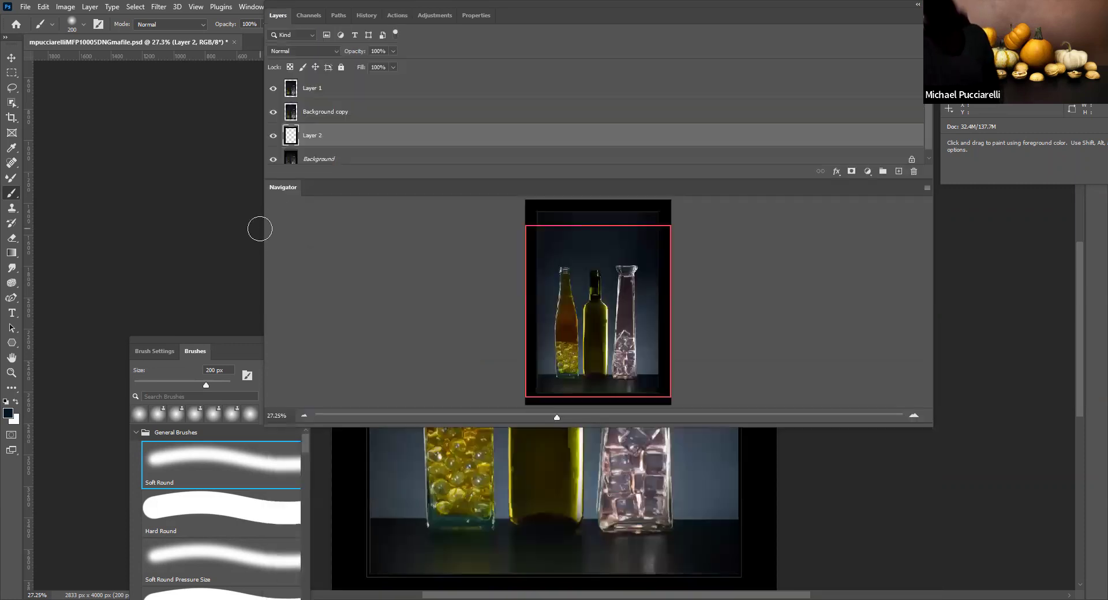
Step: Narrow the panel group and close the framed bottle image
drag(731, 257, 914, 257)
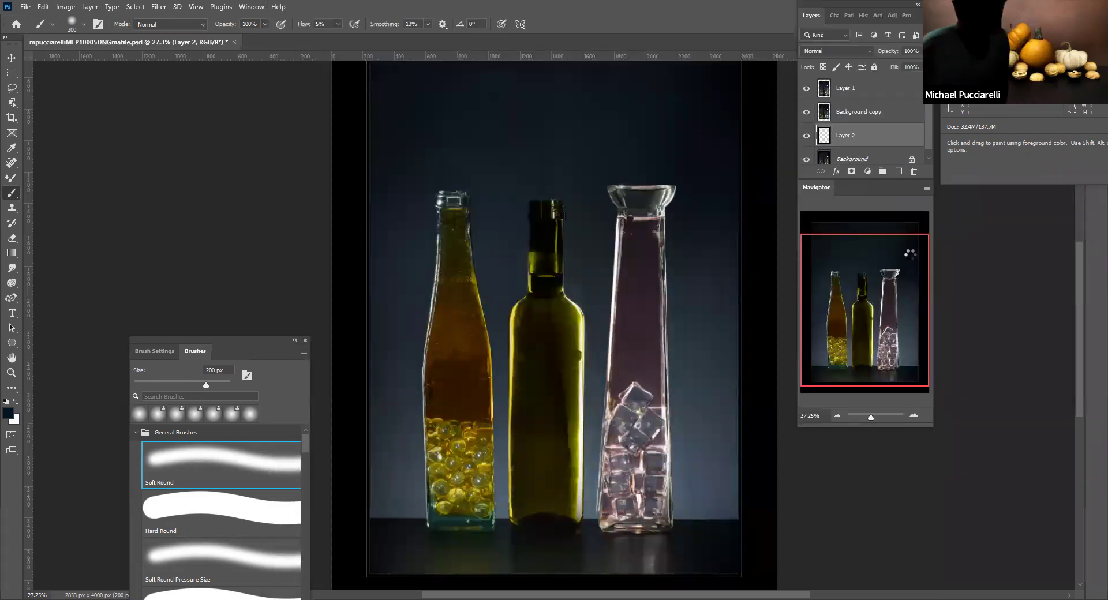
scroll(423, 248, up, 3)
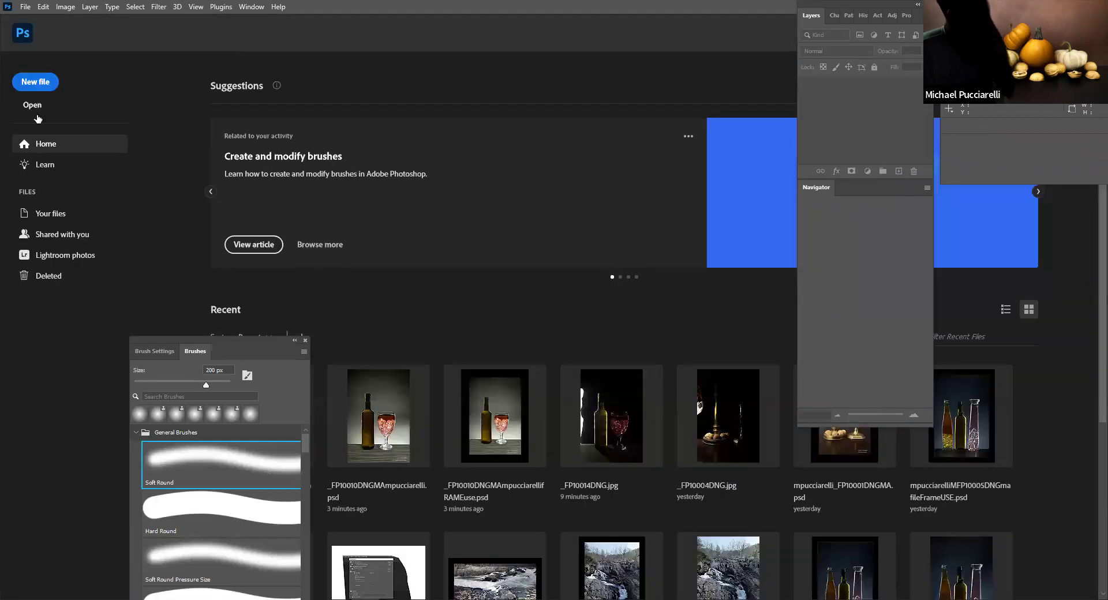
Step: Open the FP10001DNGMA PSD from the candleholder-walnuts project's MA file folder, inside the MeetupDEMO folder on the desktop
click(38, 107)
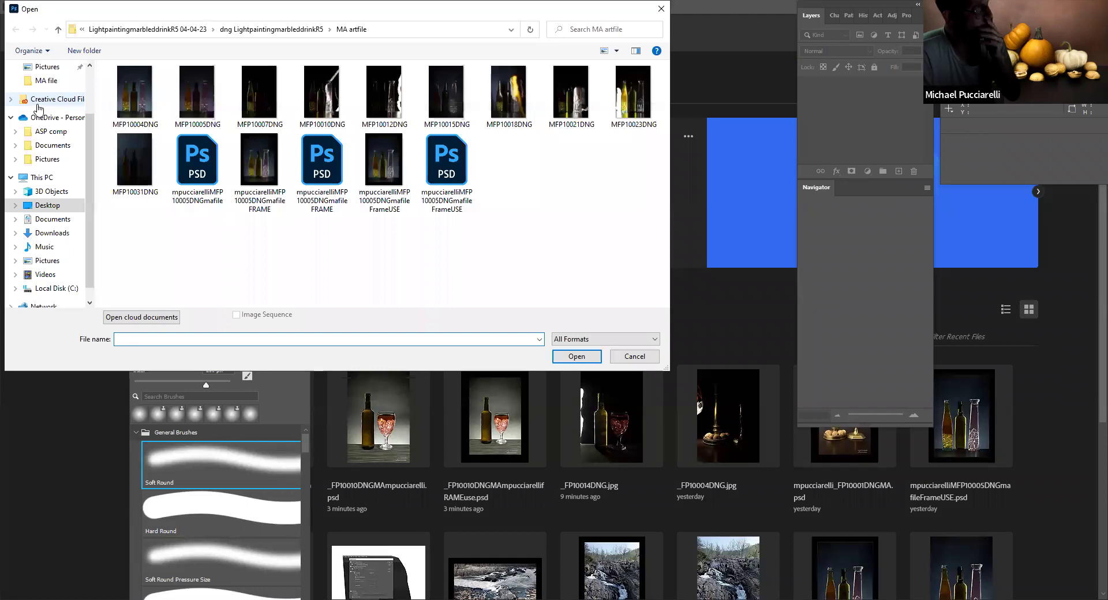
click(56, 206)
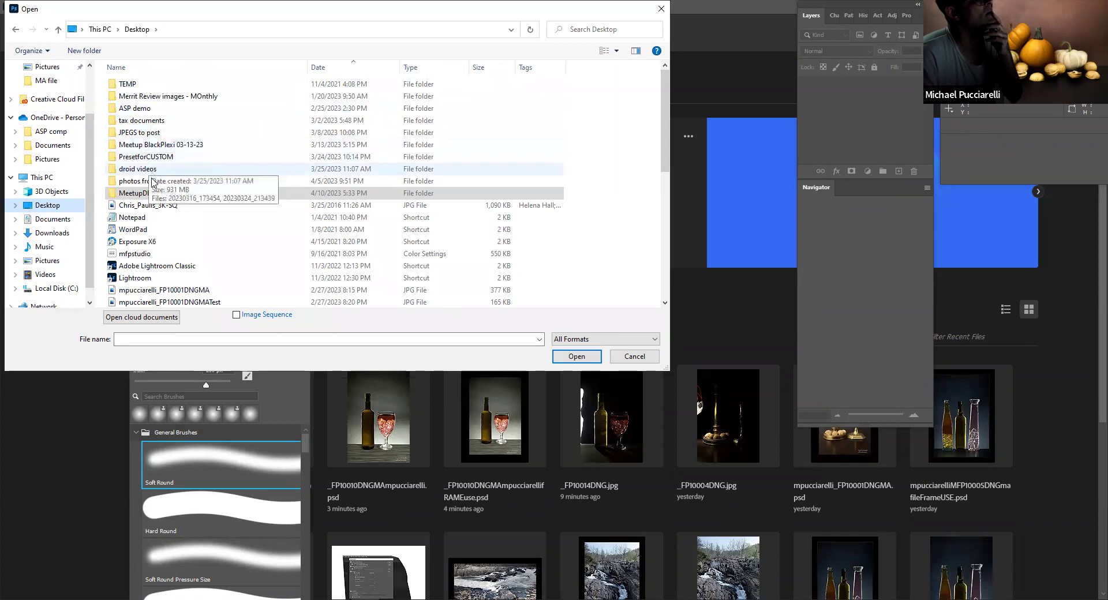
double_click(166, 195)
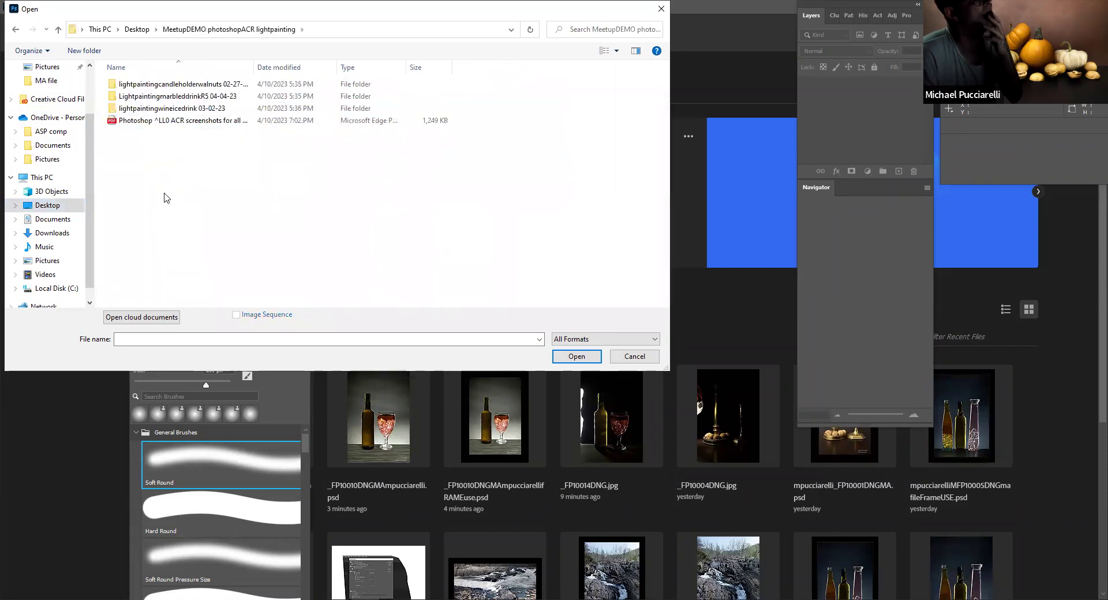
double_click(174, 86)
double_click(153, 98)
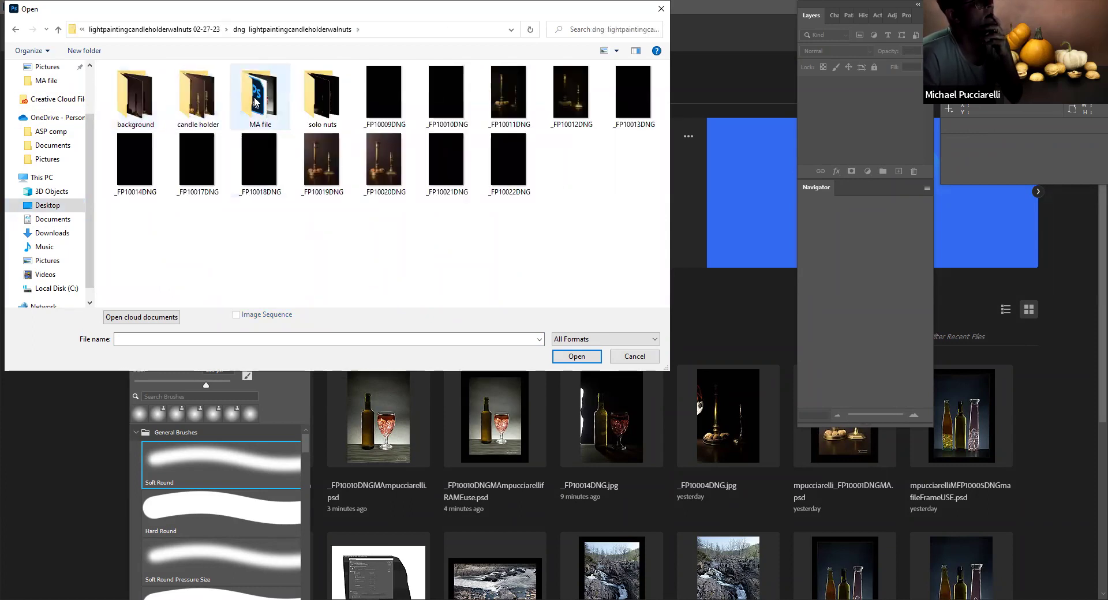
double_click(256, 102)
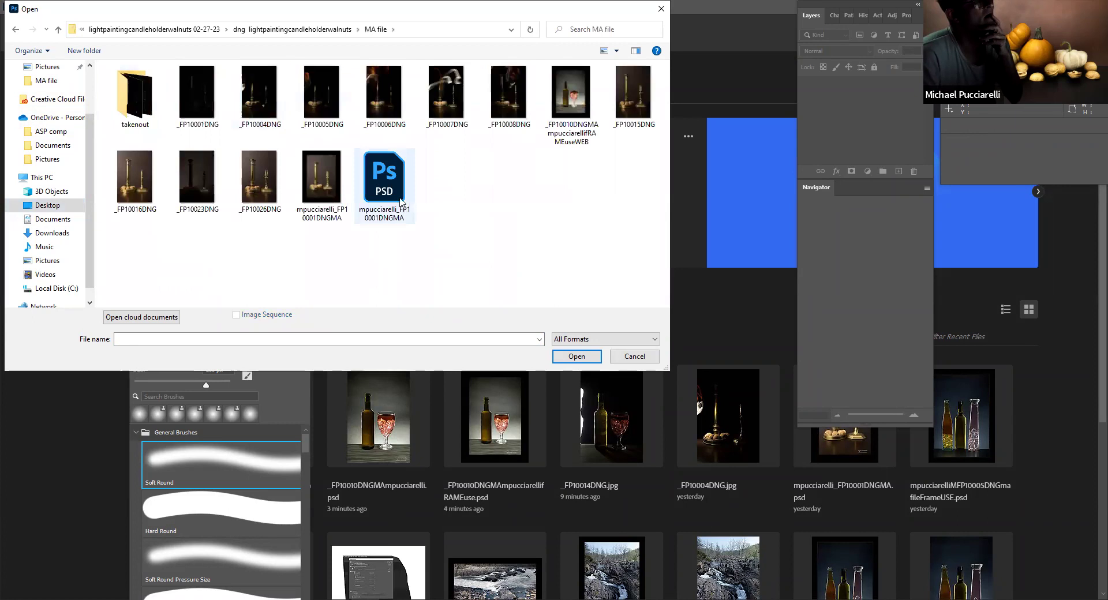
click(379, 181)
click(584, 357)
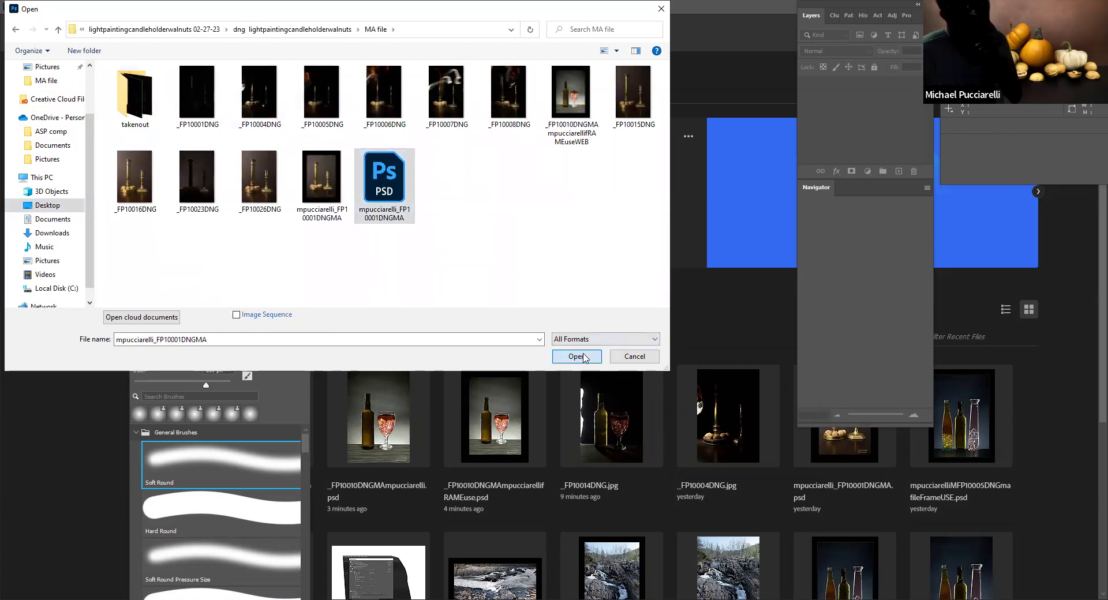
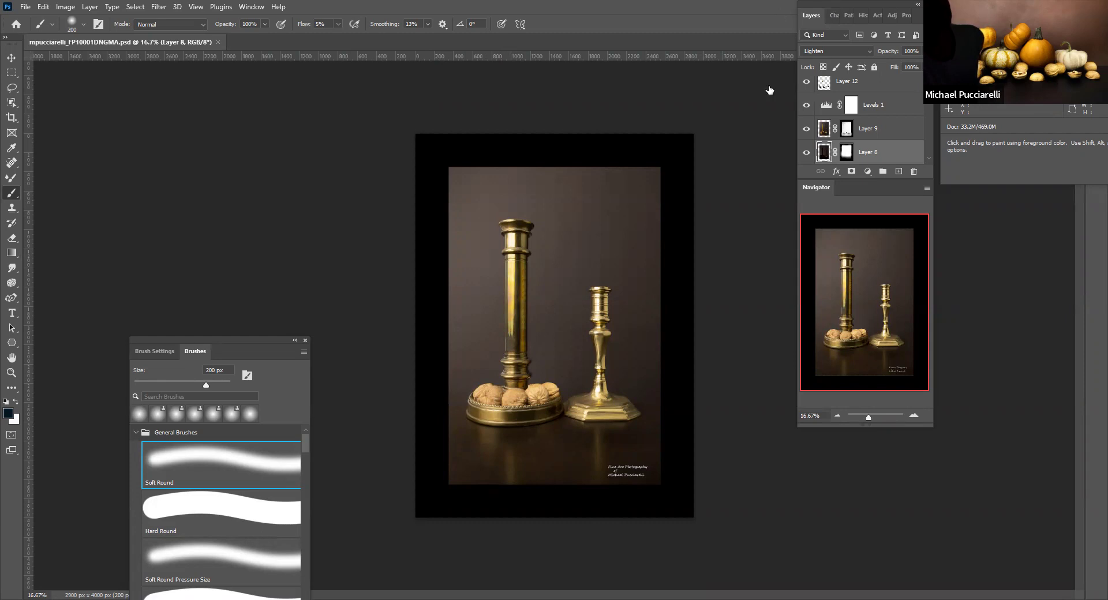
Step: Move the panel group and hide the signature text, Layer 12, Levels 1, Layer 9, Layer 8 and Layer 7
scroll(790, 114, up, 1)
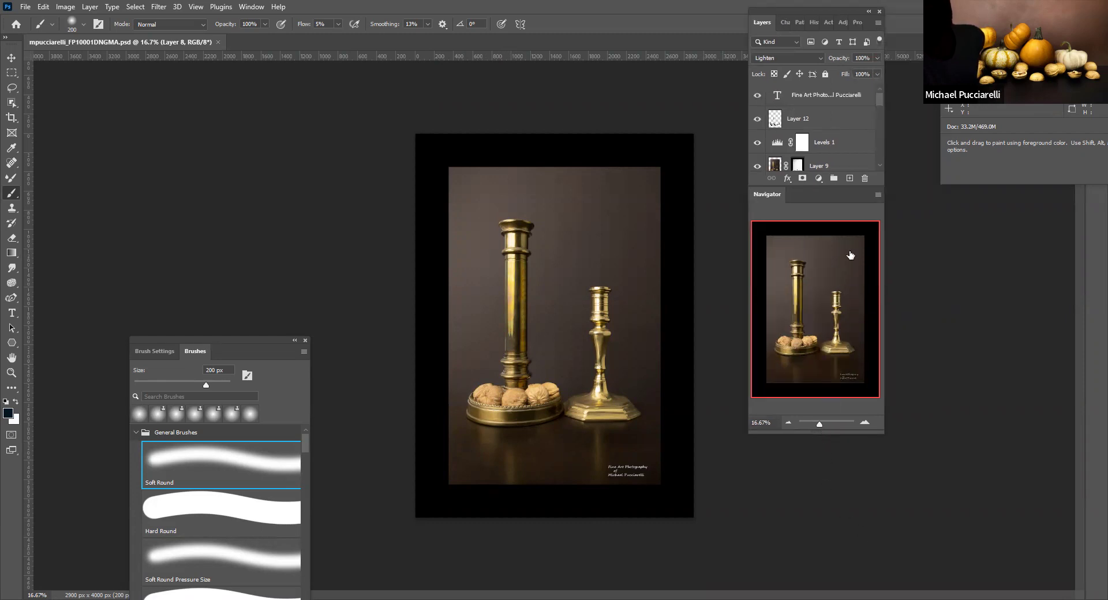
scroll(837, 136, down, 8)
scroll(808, 114, up, 8)
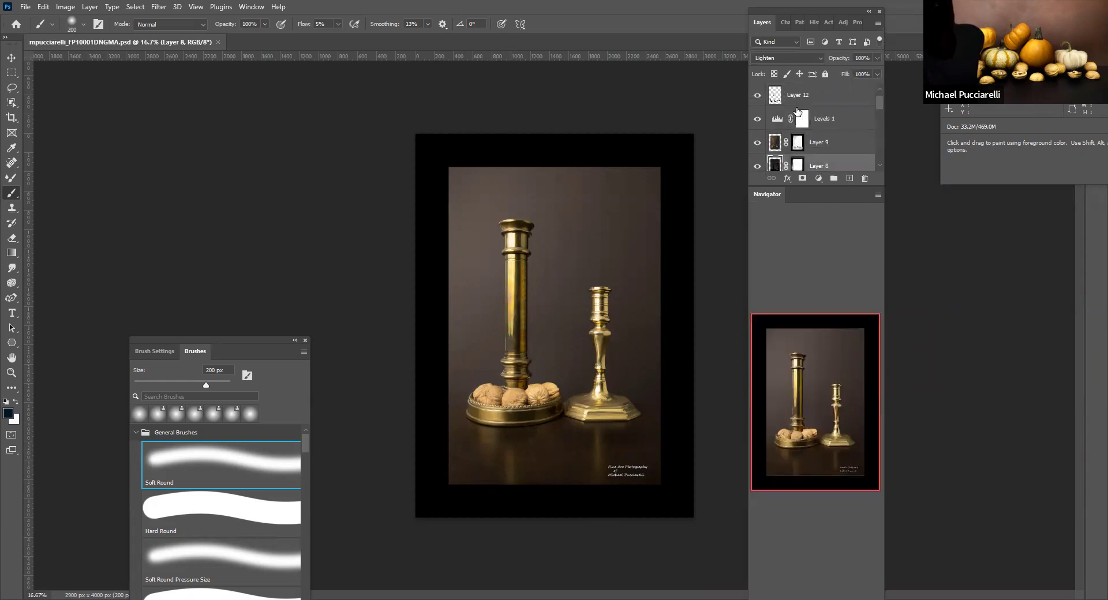
click(757, 96)
click(770, 122)
click(757, 119)
click(758, 142)
click(758, 165)
scroll(757, 152, down, 2)
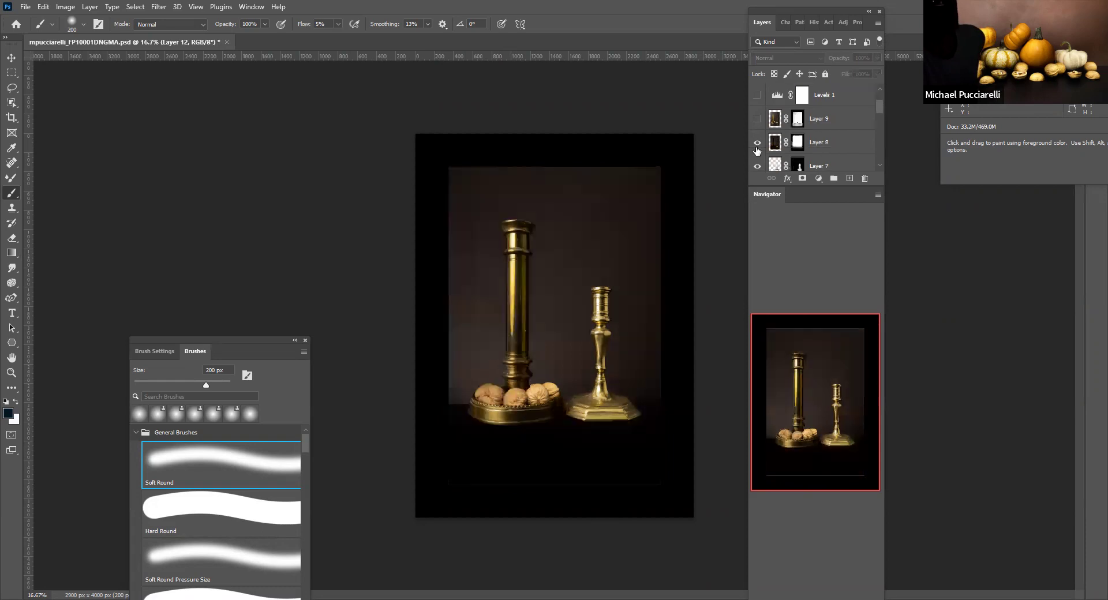
click(757, 142)
click(758, 166)
Step: Hide Layer 6 through Layer 1 one after another, leaving only the Base adjustment and the layers beneath it on
scroll(760, 162, down, 2)
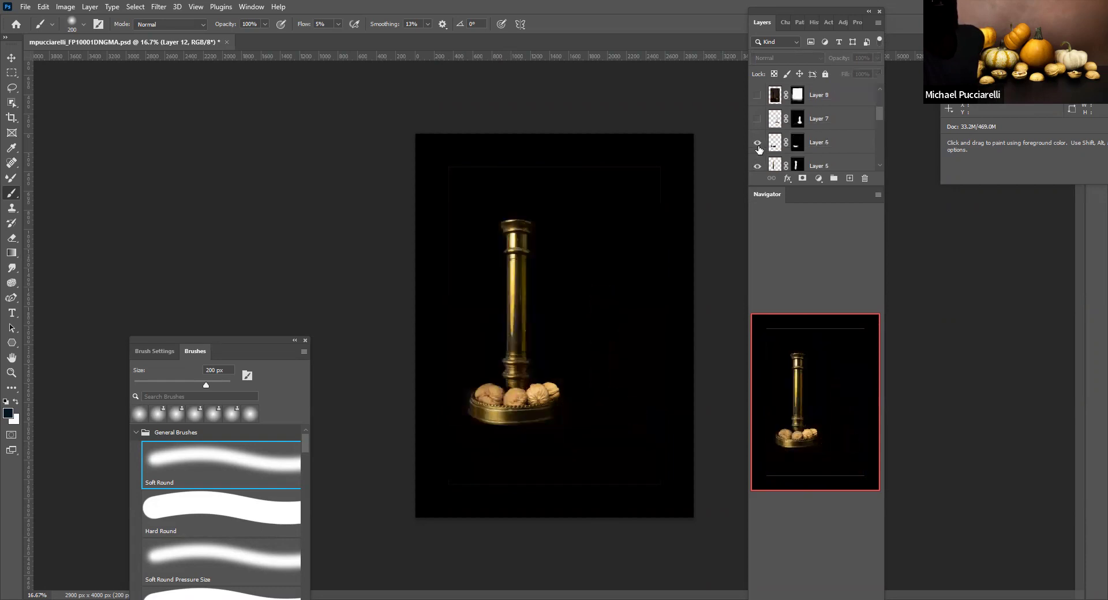
click(758, 142)
click(758, 166)
scroll(761, 166, down, 2)
click(758, 142)
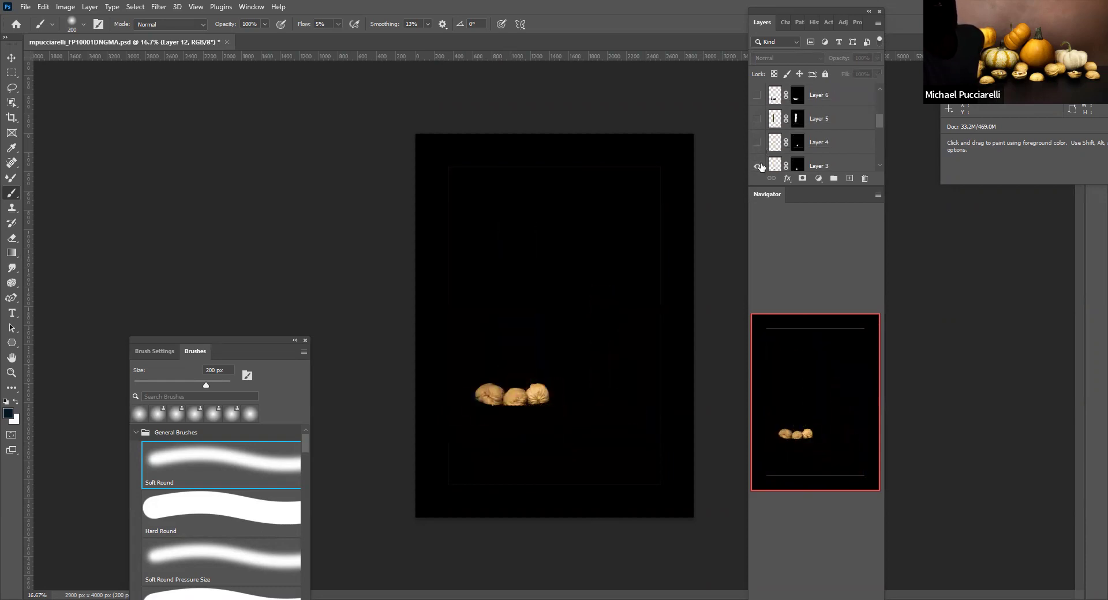
click(757, 165)
scroll(760, 162, down, 2)
click(757, 142)
click(762, 167)
Step: Examine the base layers, toggling the Base adjustment off and on and checking Background copy 2 and Layer 11
scroll(761, 164, down, 3)
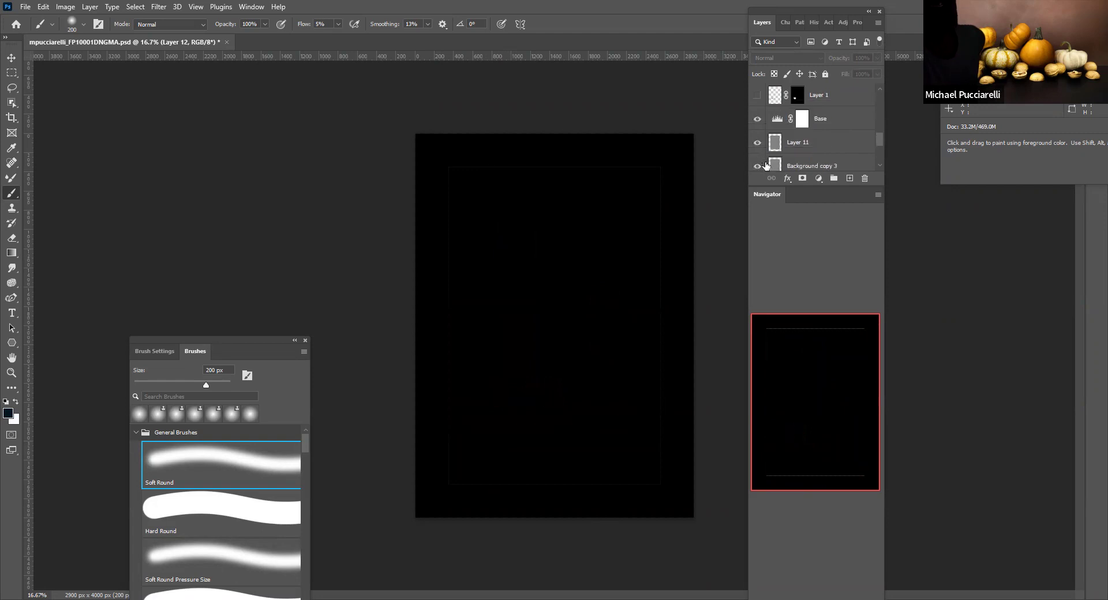
click(758, 119)
click(758, 119)
scroll(773, 124, down, 3)
scroll(783, 128, up, 3)
scroll(784, 129, down, 3)
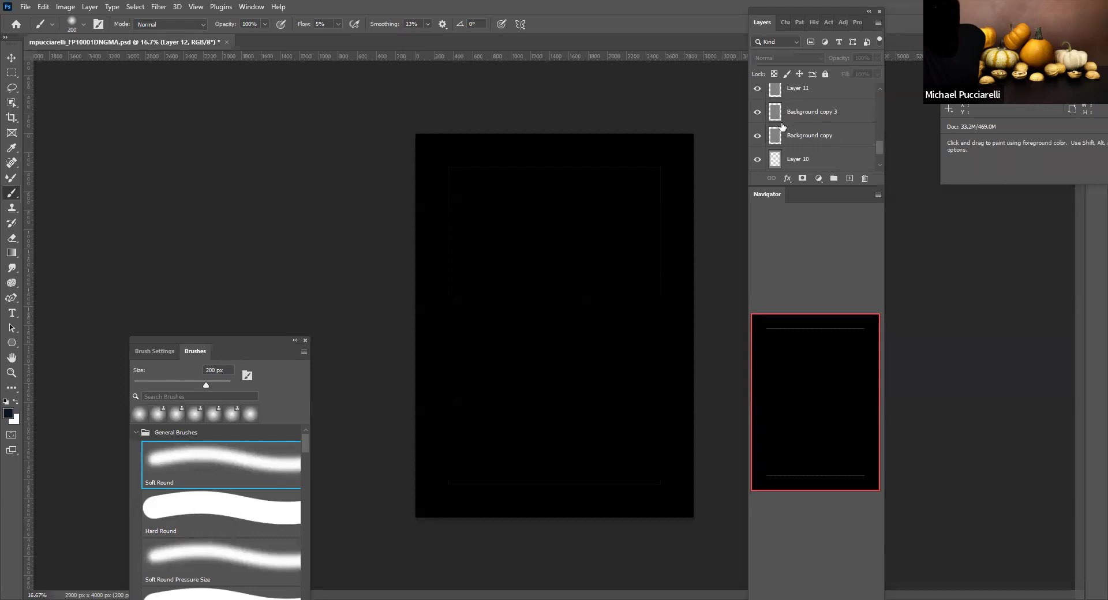
click(798, 137)
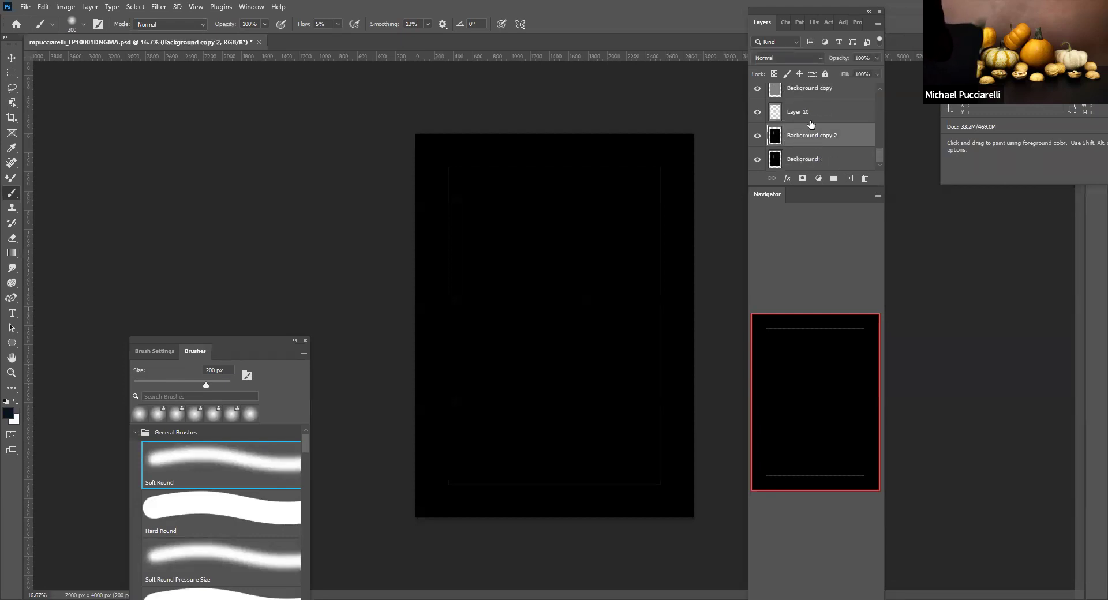
scroll(790, 116, up, 2)
click(783, 92)
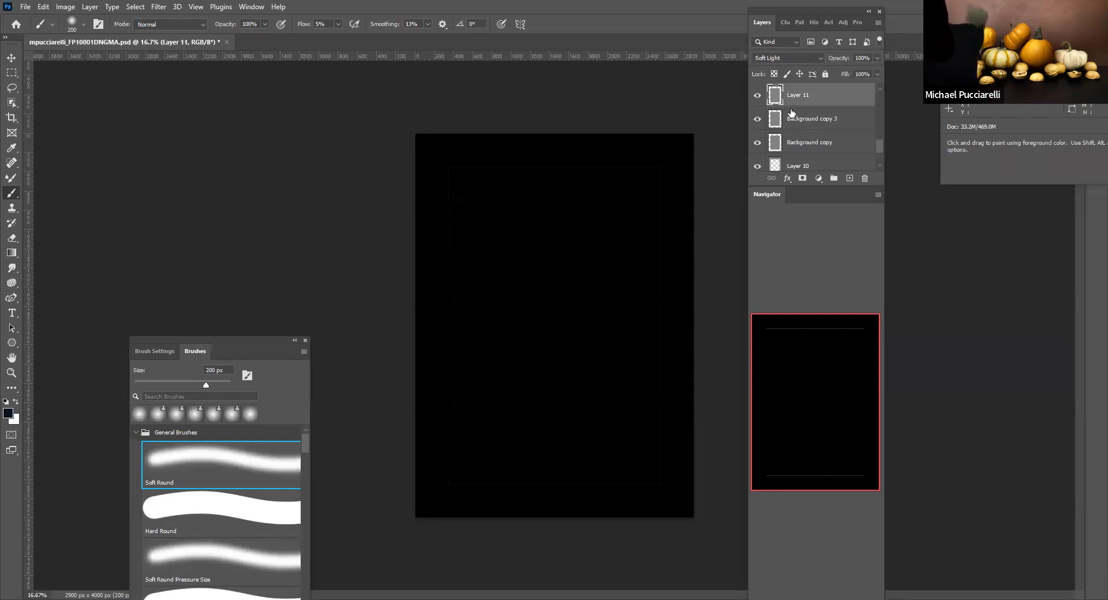
scroll(779, 115, up, 2)
click(777, 120)
key(x)
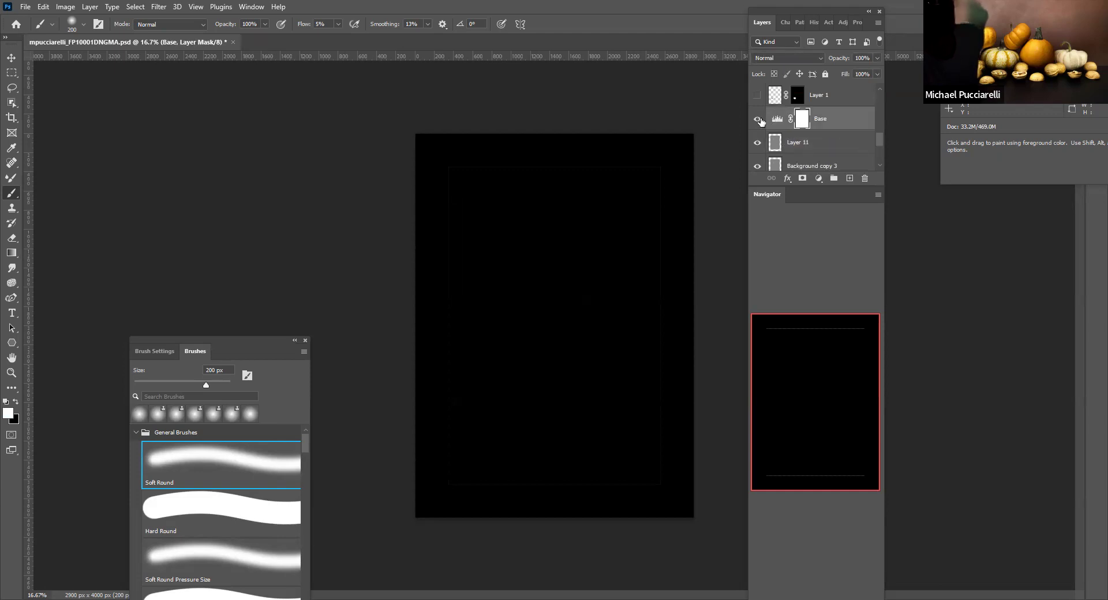
Step: Inspect the Base adjustment's Levels settings, and make Layer 1 visible again
click(777, 119)
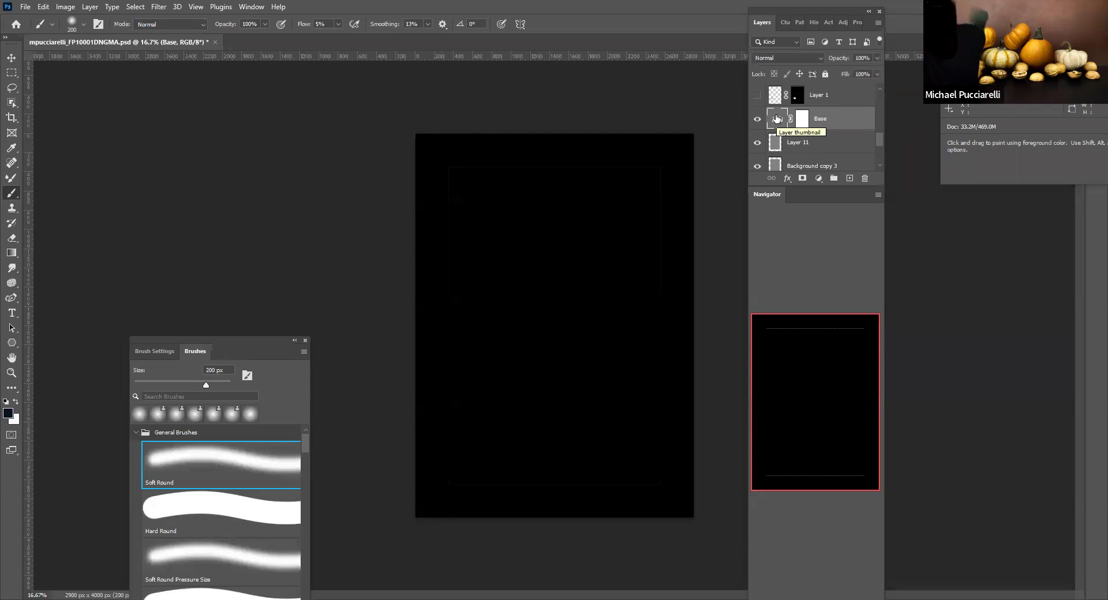
drag(842, 176, 948, 177)
key(ctrl+z)
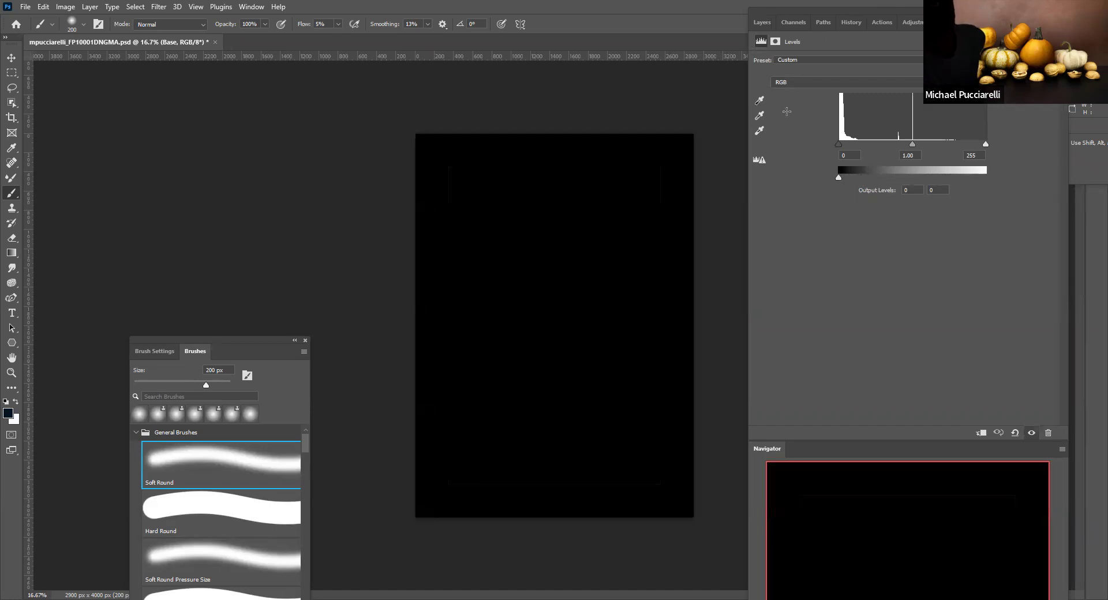
click(761, 23)
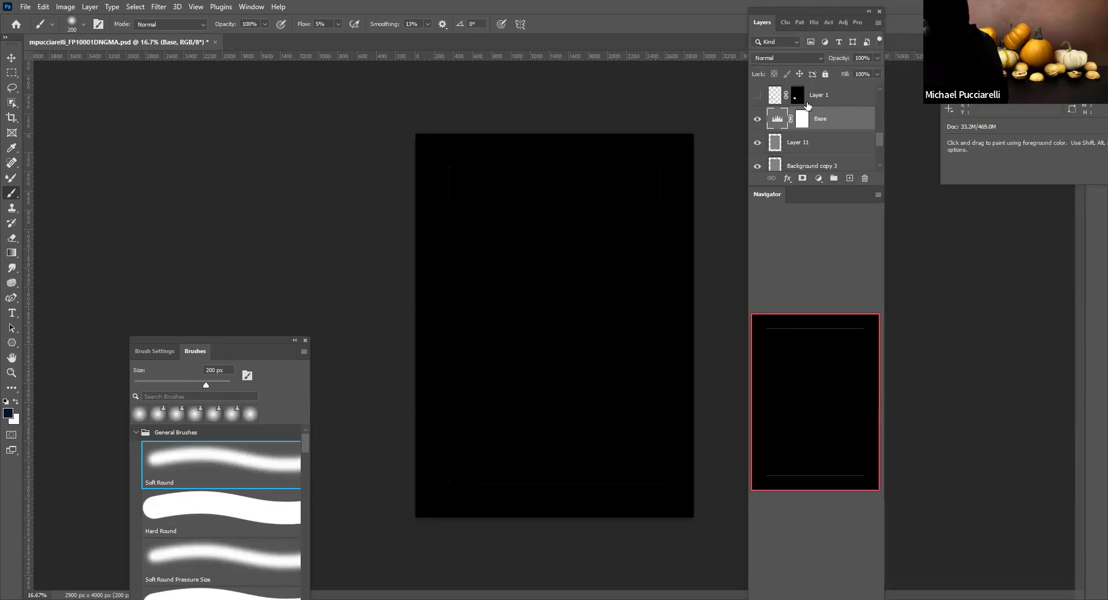
click(760, 95)
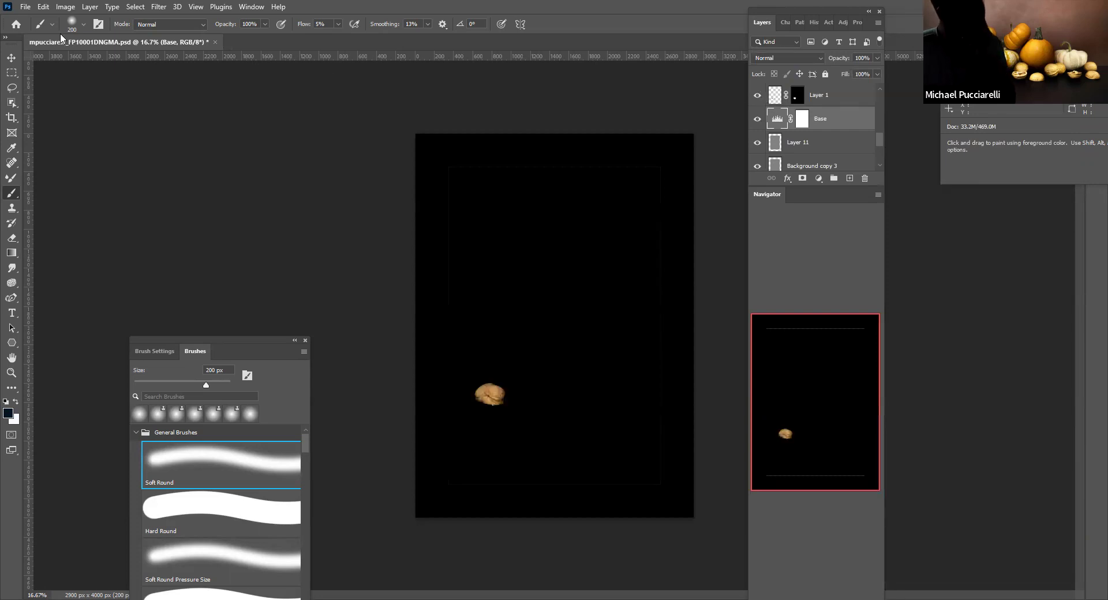
Step: Open the _FP10004DNG image from the MA file folder
click(25, 7)
click(46, 33)
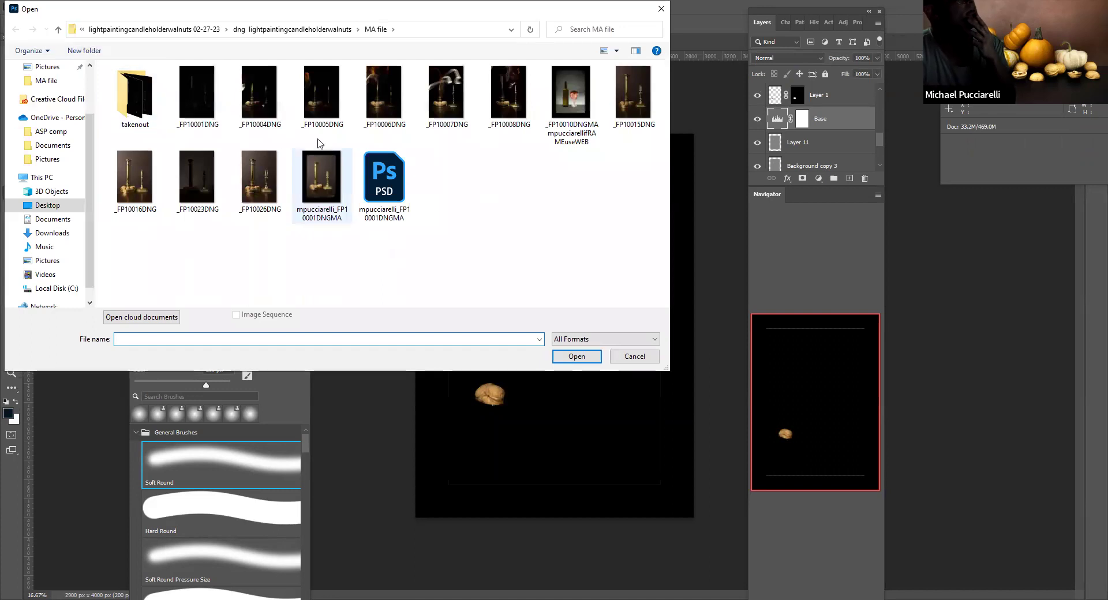
click(262, 102)
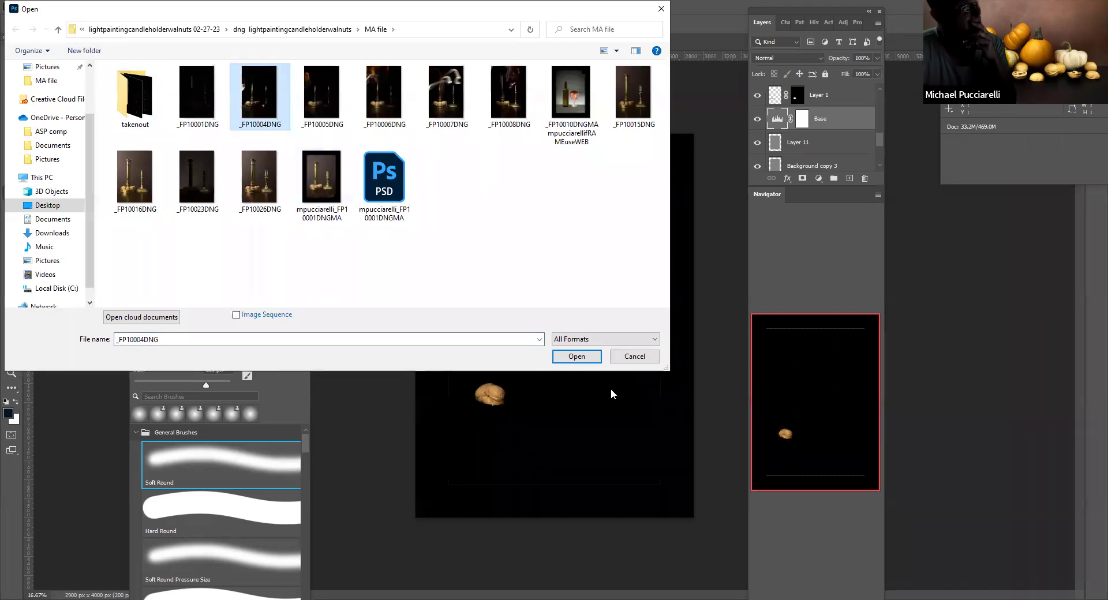
click(577, 357)
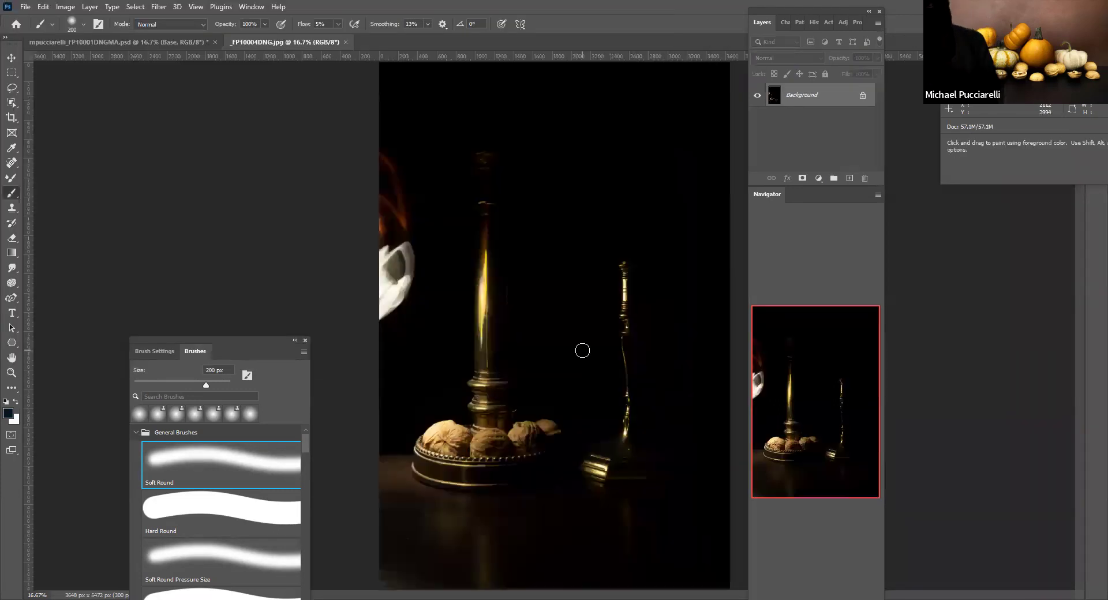
Step: Draw a loose Lasso selection around the leftmost walnuts in the _FP10004DNG image
click(11, 88)
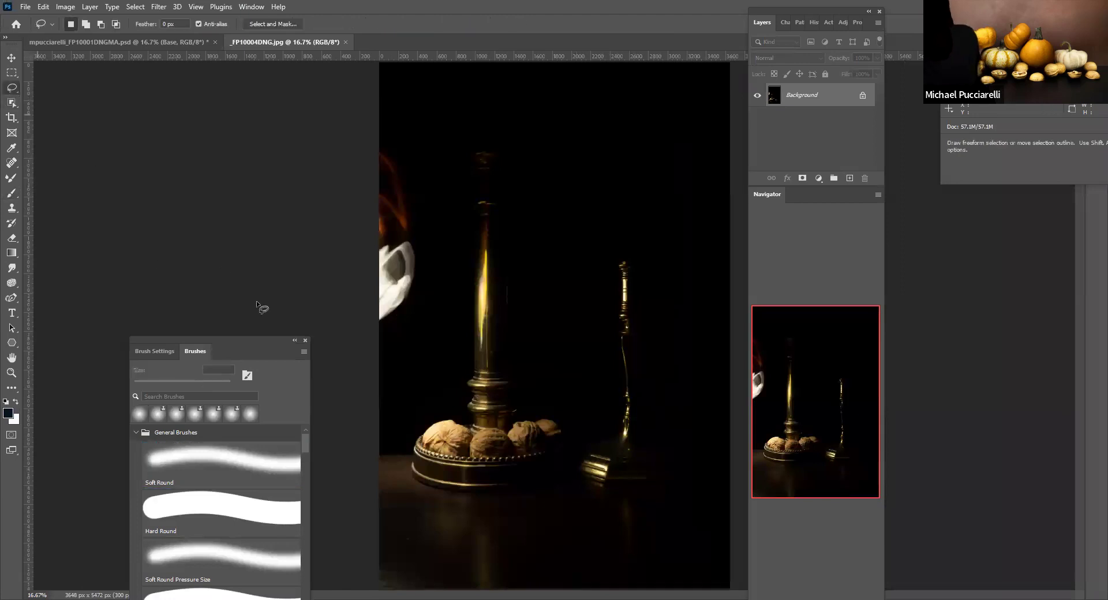
drag(436, 415, 480, 380)
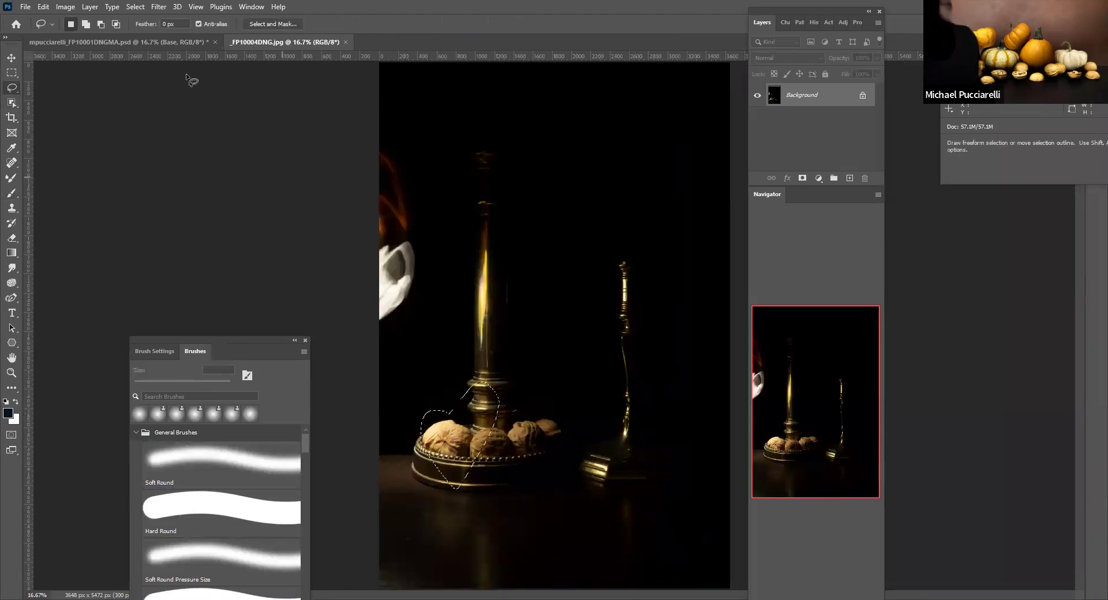
Step: Return to the candle-holder composite, select Layer 1's mask, and toggle the layer off and on to examine the walnut
click(150, 43)
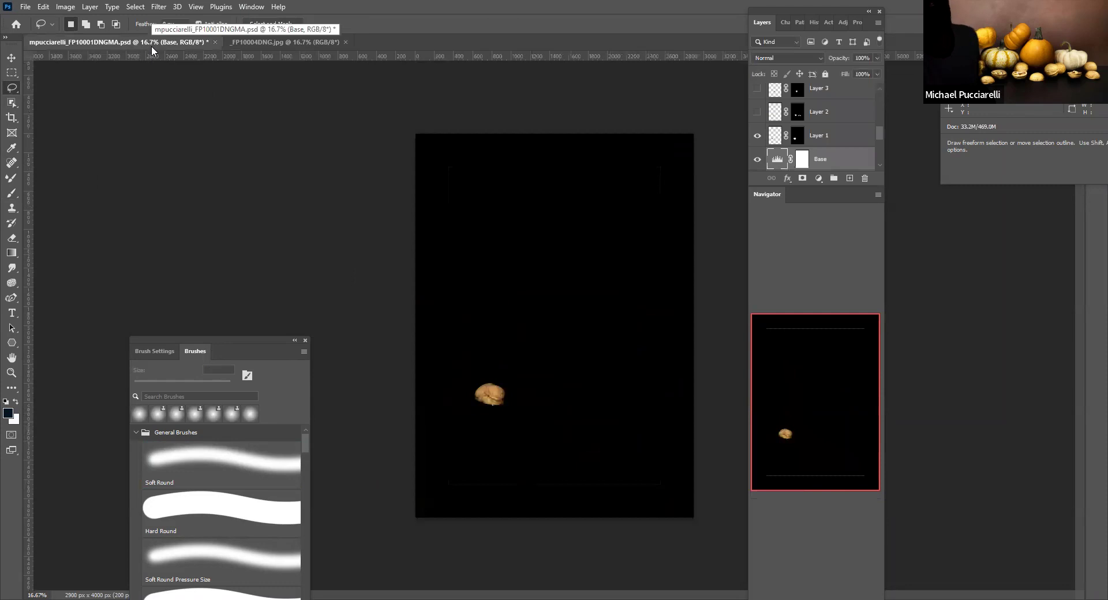
click(795, 136)
click(757, 136)
click(758, 135)
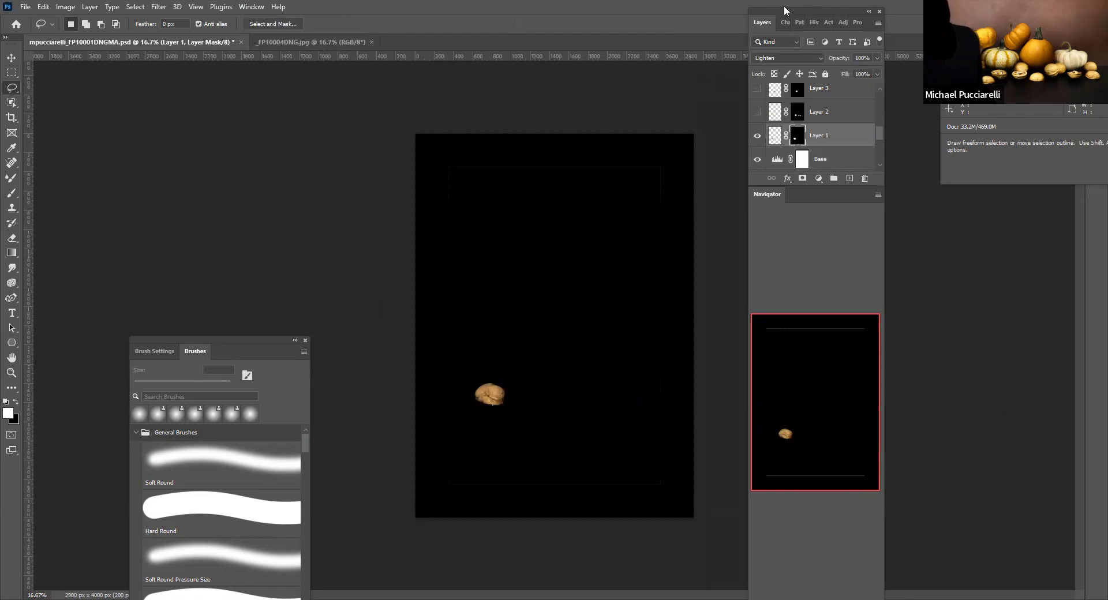
Step: Move and widen the floating panel group, and bring up the recorded actions list
drag(692, 247, 800, 303)
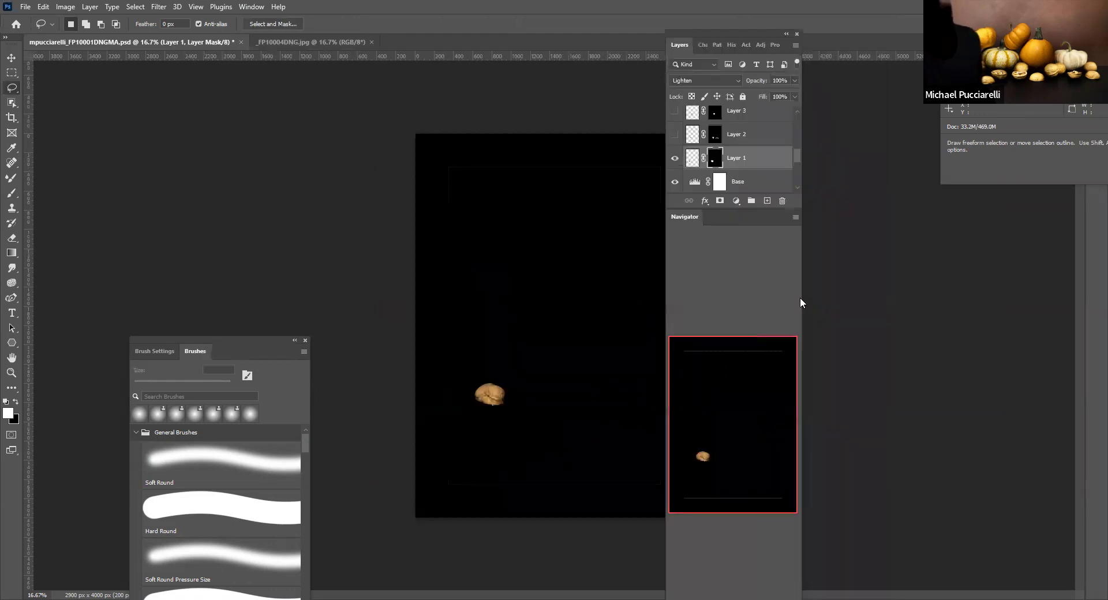
drag(931, 282, 668, 283)
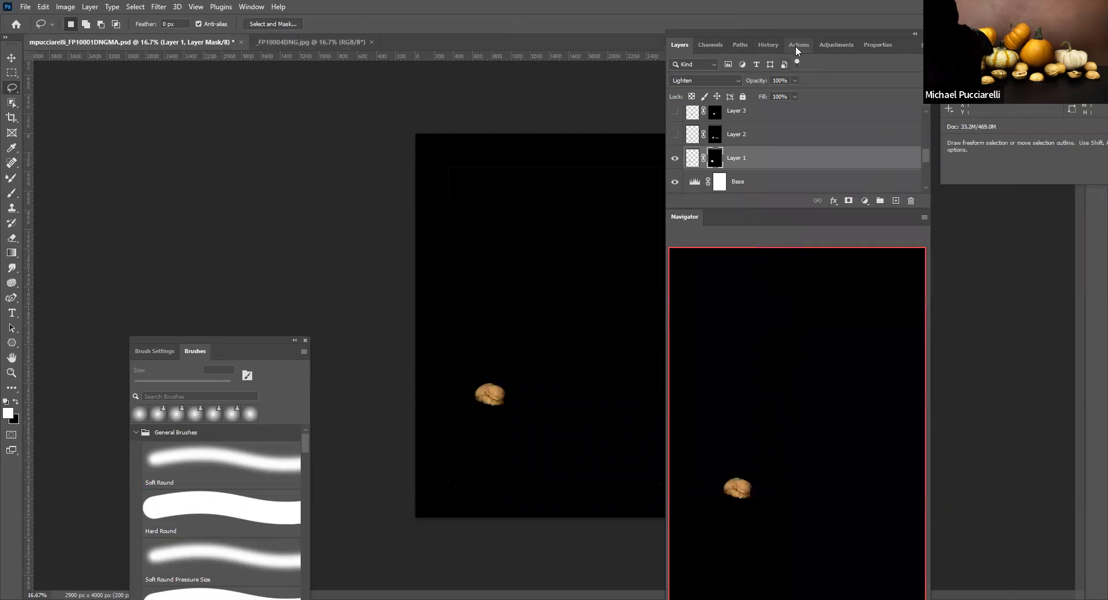
click(796, 45)
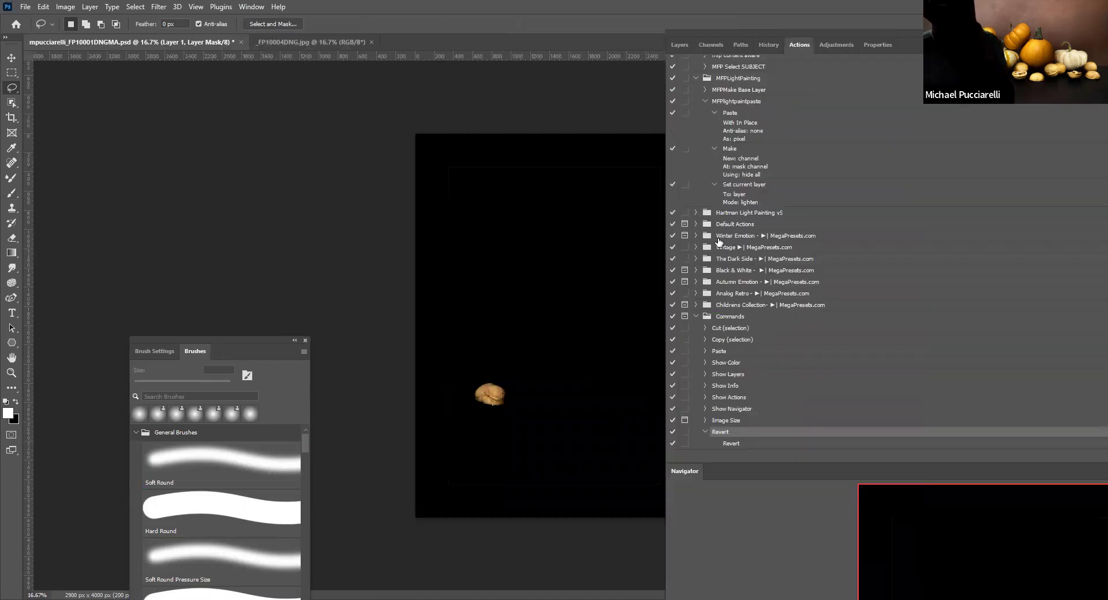
Step: Collapse the MFP filters and MFPcommand action sets, and select the MFPlightpaintpaste action in the MFPLightPainting set
scroll(759, 254, up, 3)
scroll(742, 224, up, 8)
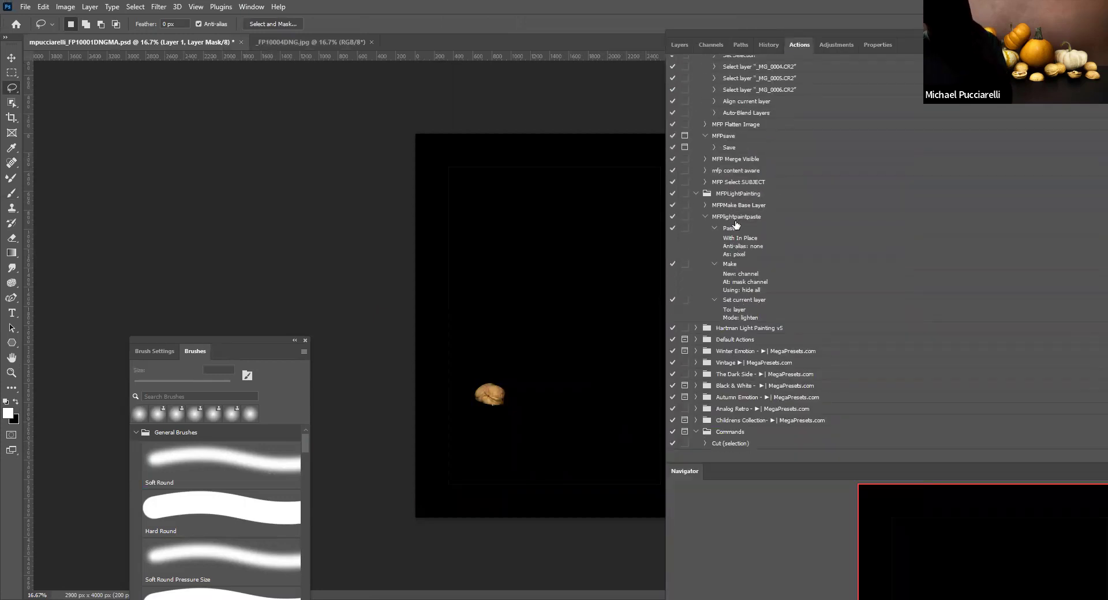
scroll(736, 224, up, 12)
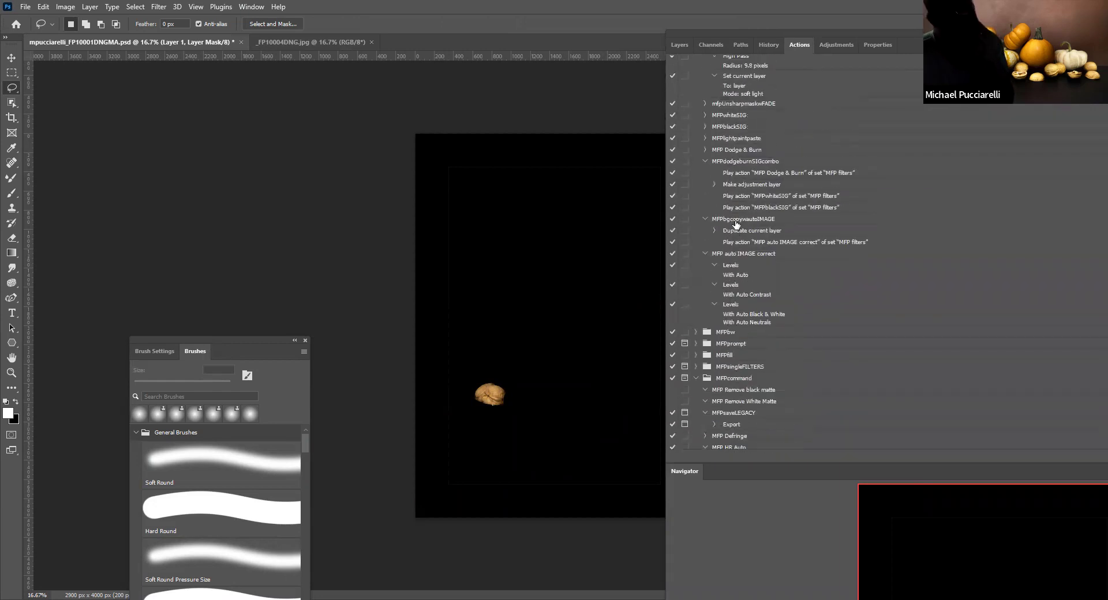
scroll(735, 224, up, 8)
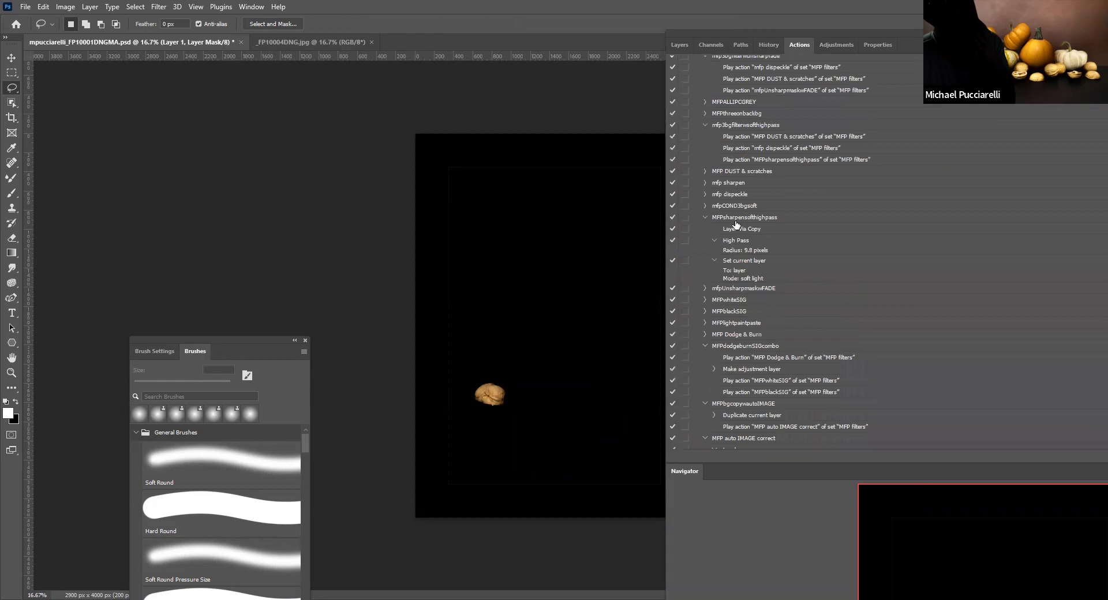
scroll(762, 212, up, 2)
scroll(796, 227, up, 13)
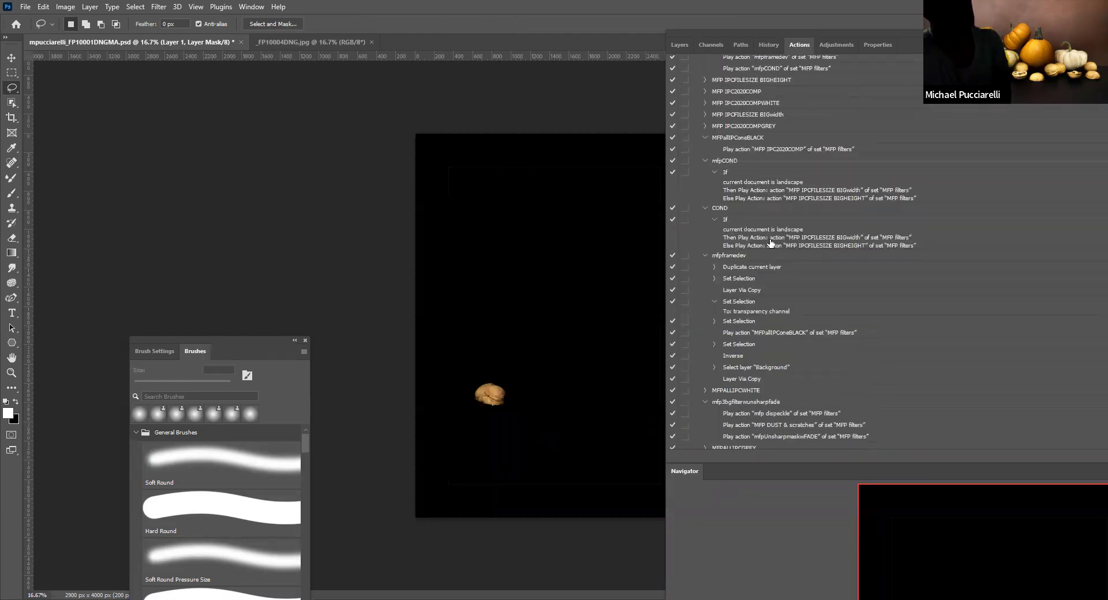
scroll(766, 246, up, 1)
click(705, 74)
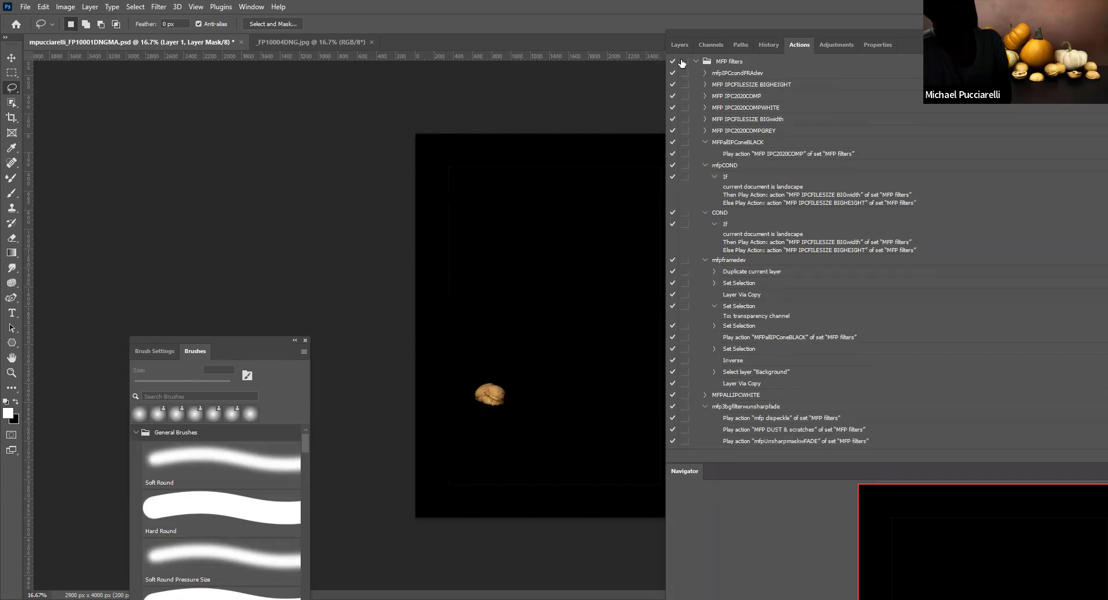
click(695, 61)
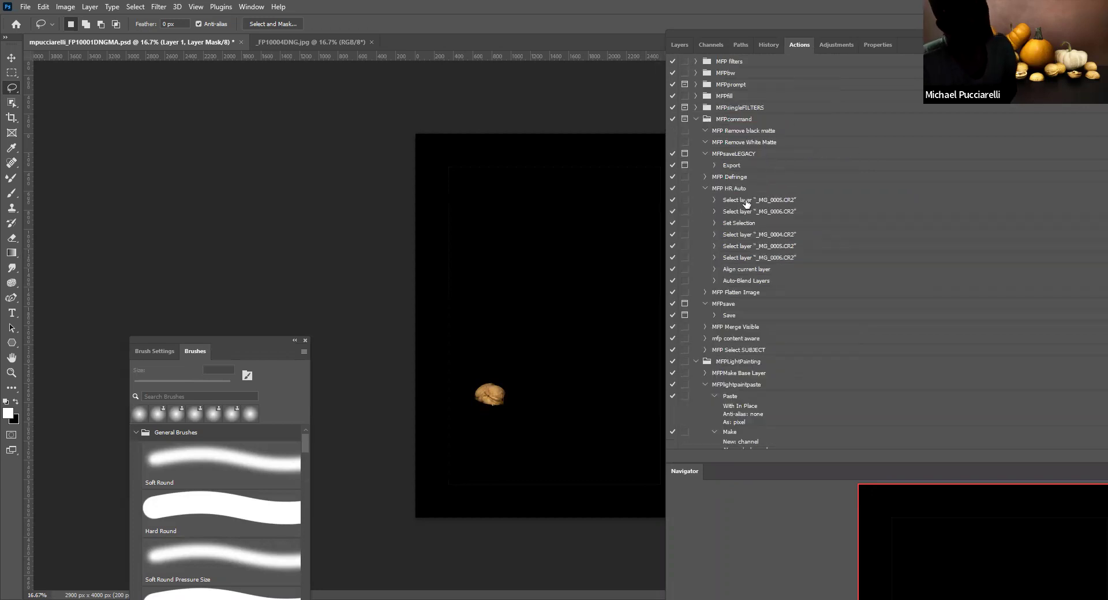
scroll(740, 364, down, 1)
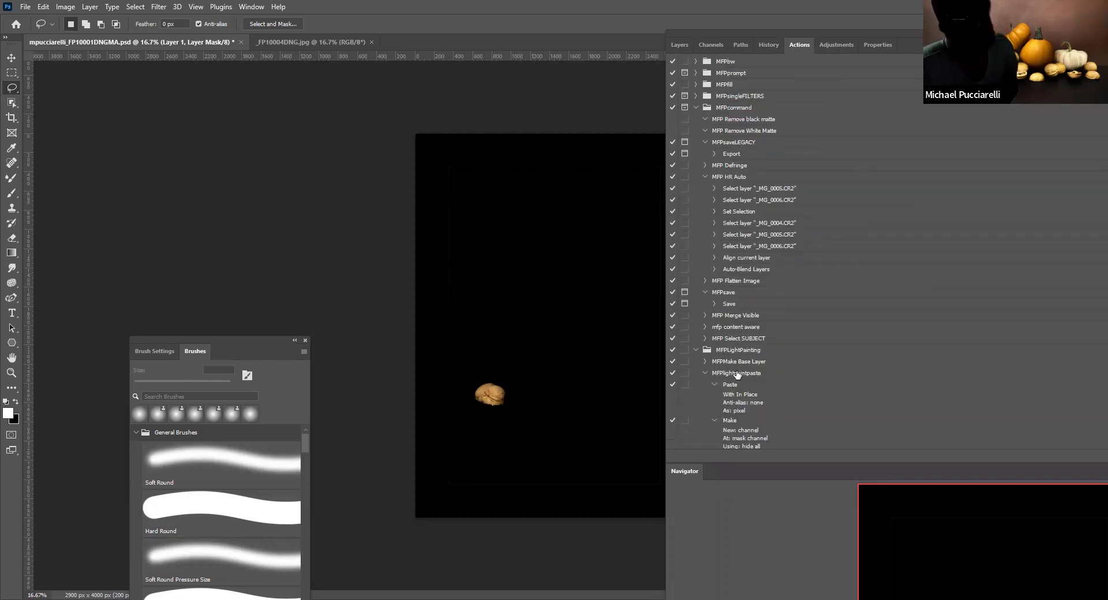
click(736, 372)
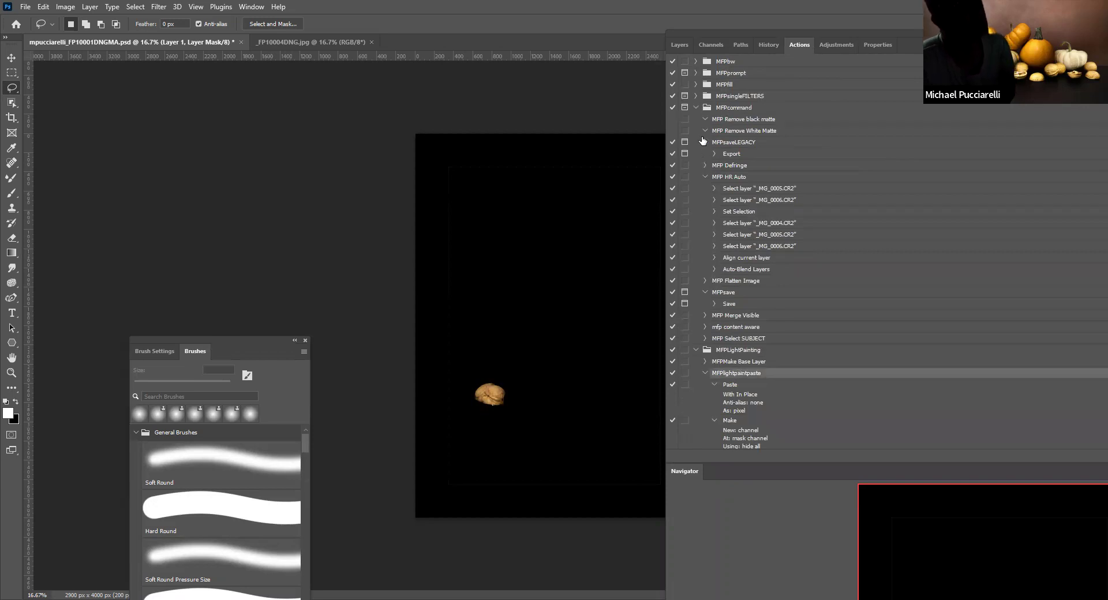
click(703, 142)
click(696, 107)
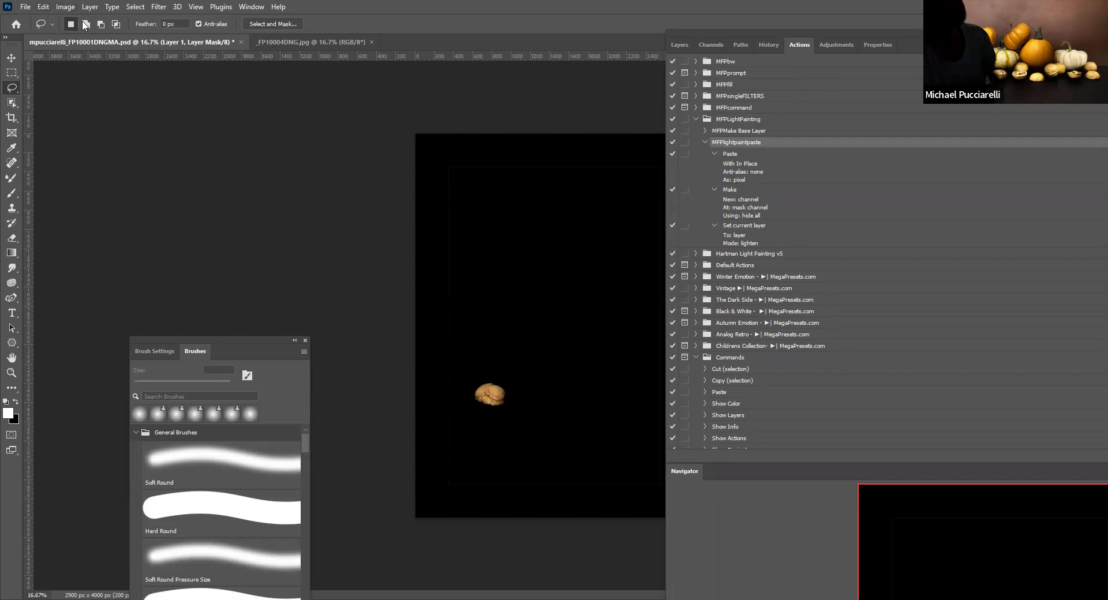
Step: Examine the Paste Special options, including Paste in Place, and return to the layer list
click(65, 7)
mouse_move(44, 7)
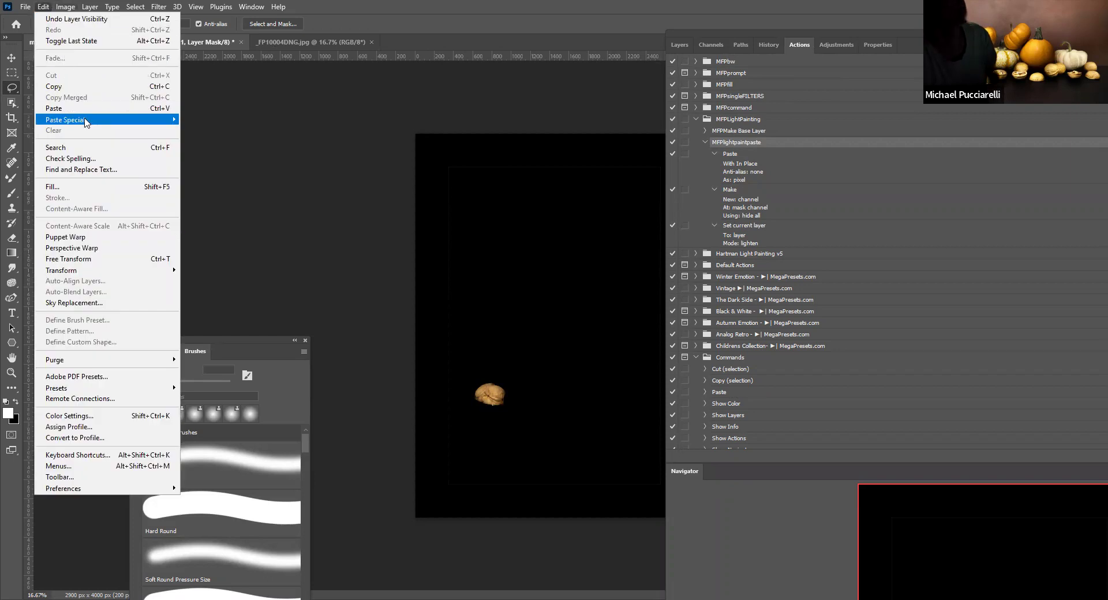
mouse_move(86, 121)
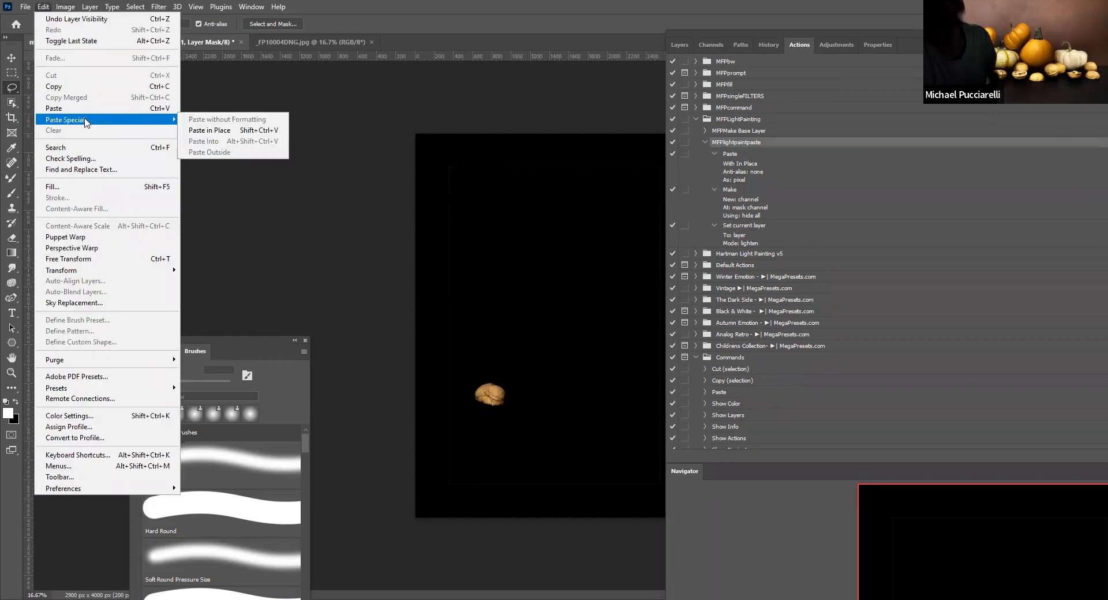
click(682, 48)
click(680, 45)
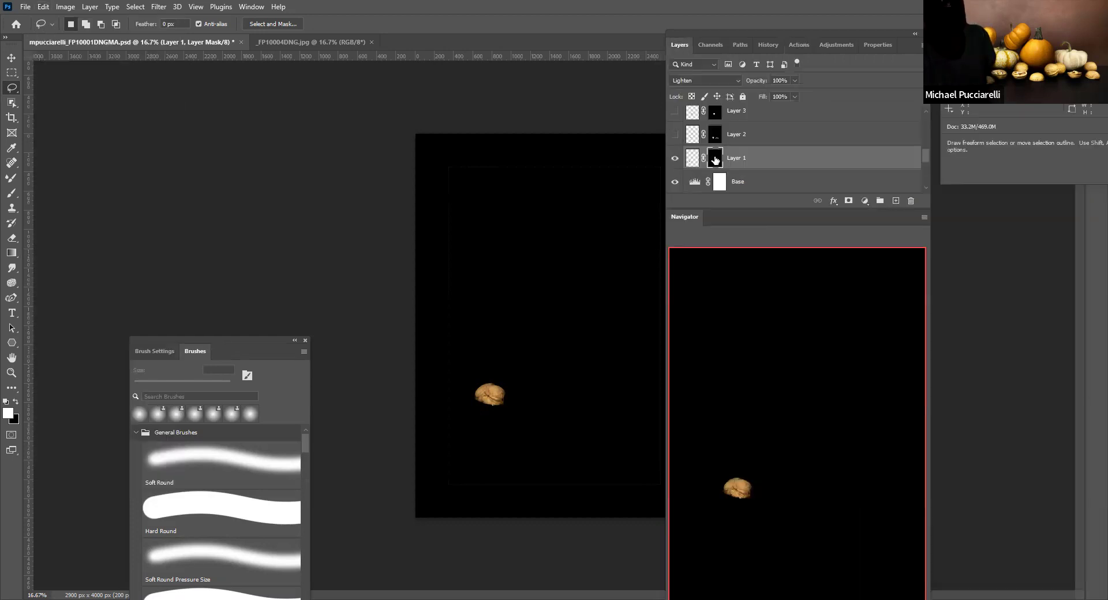
Step: Make Layers 2, 3 and 4 visible to add the remaining walnuts to the composite
click(675, 135)
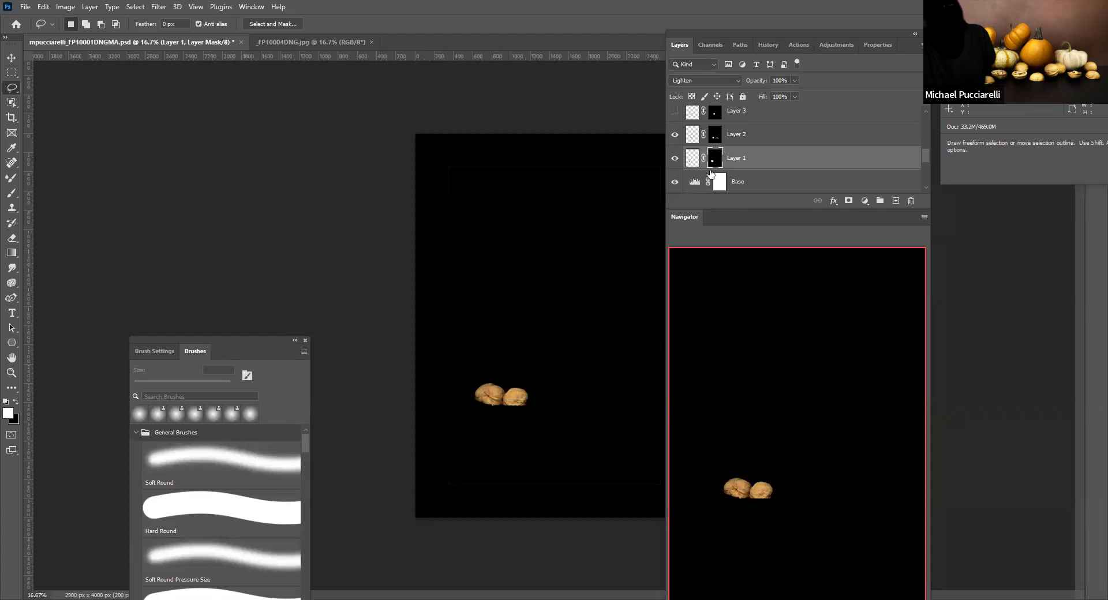
scroll(714, 172, up, 2)
click(675, 163)
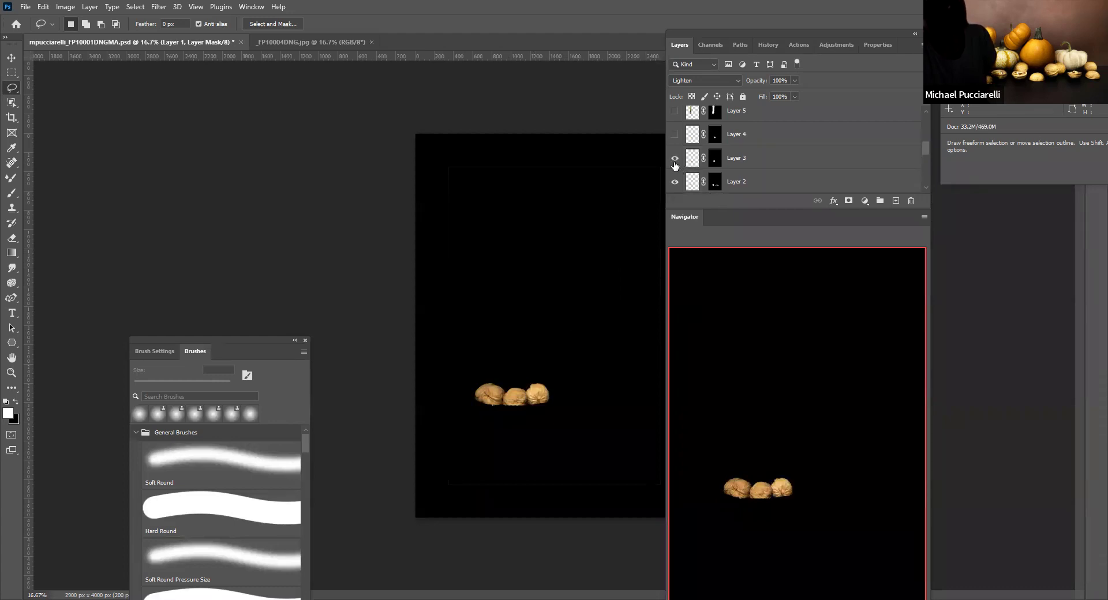
click(675, 134)
scroll(675, 135, up, 2)
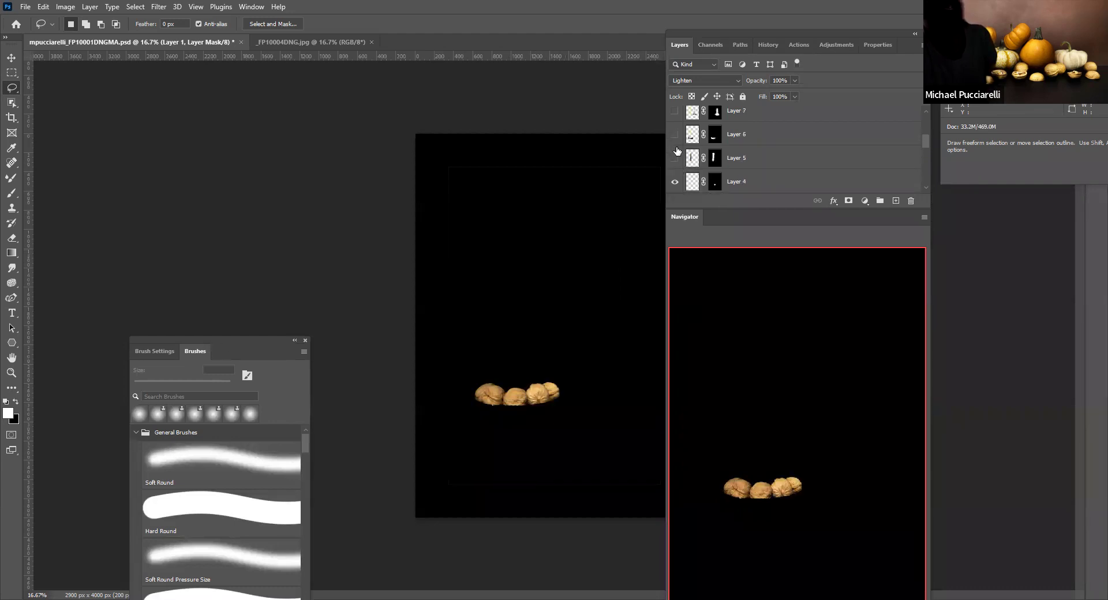
Step: Make Layers 5 through 8 visible to add the two candle holders and the backdrop
click(675, 158)
scroll(676, 163, up, 2)
click(675, 182)
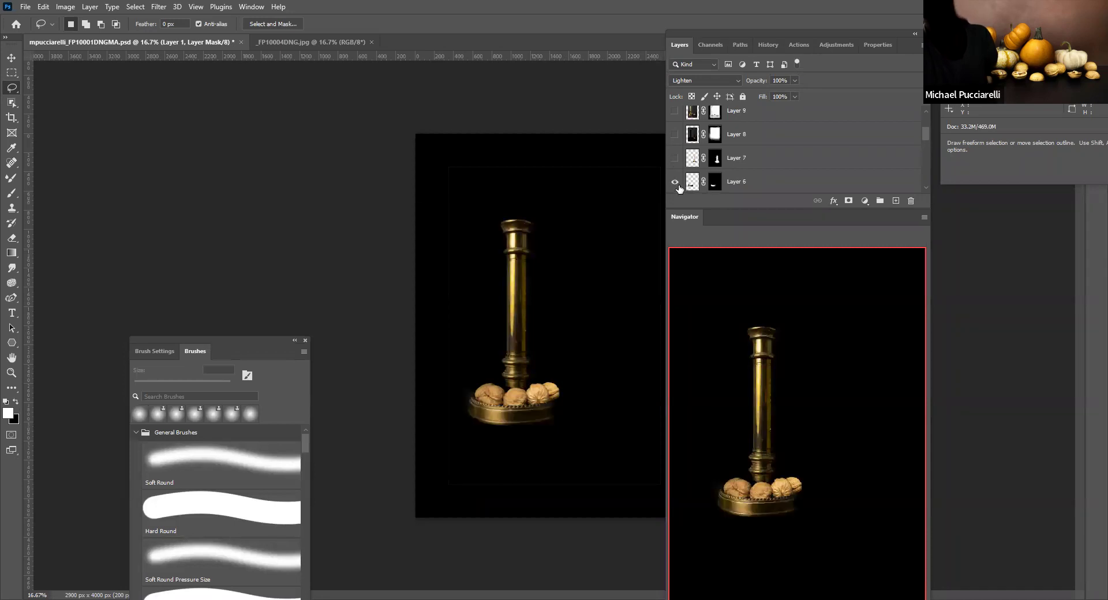
click(675, 158)
scroll(680, 161, up, 1)
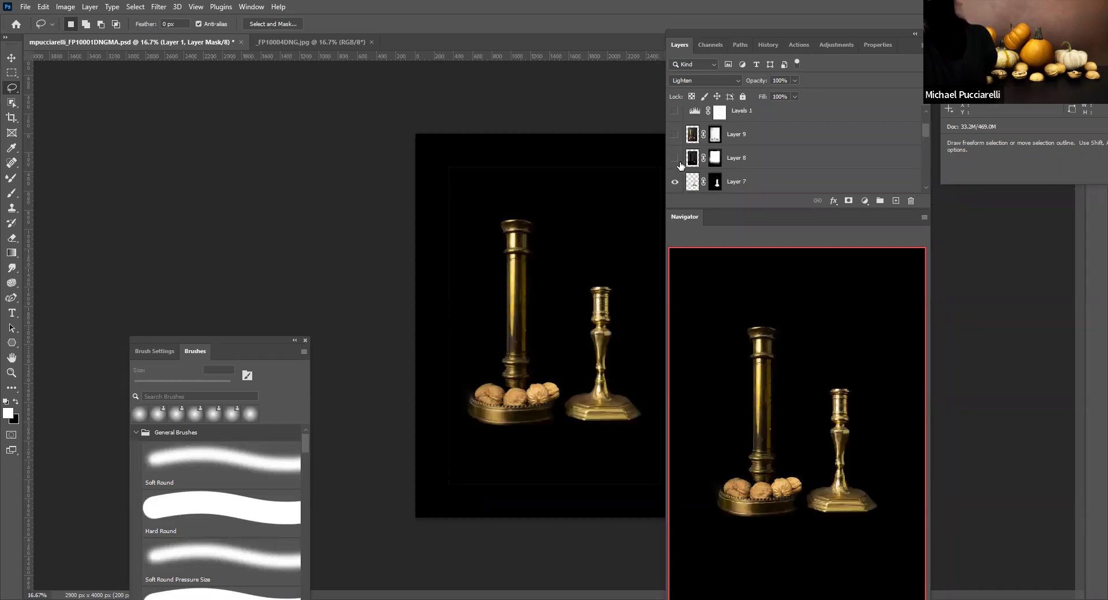
click(675, 158)
scroll(684, 160, down, 3)
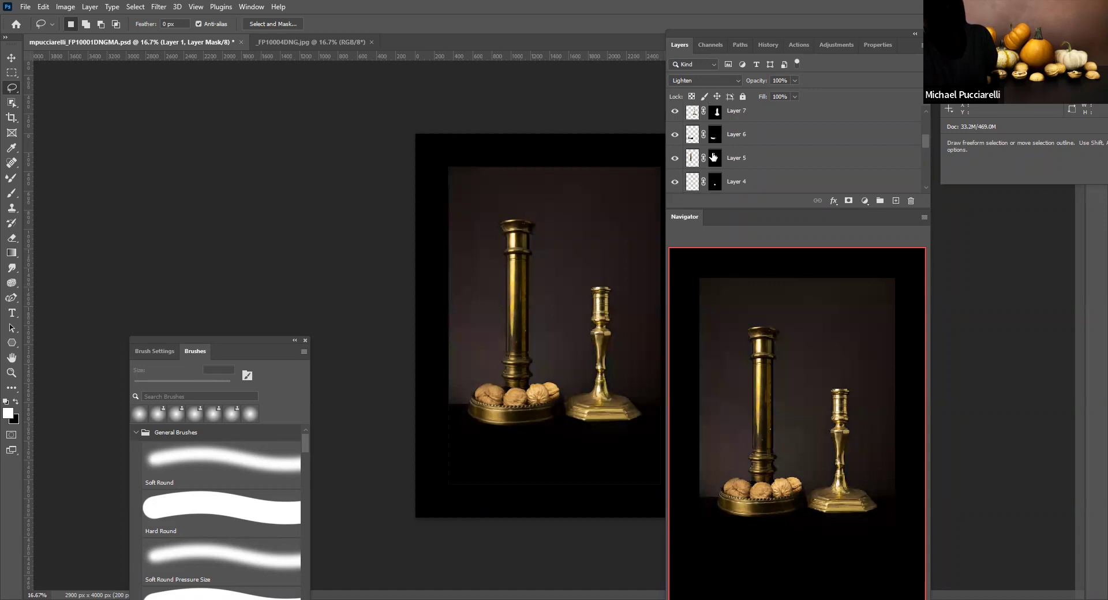
Step: Select Layer 5's mask and activate the Brush Tool with its flow set to 18%
click(714, 156)
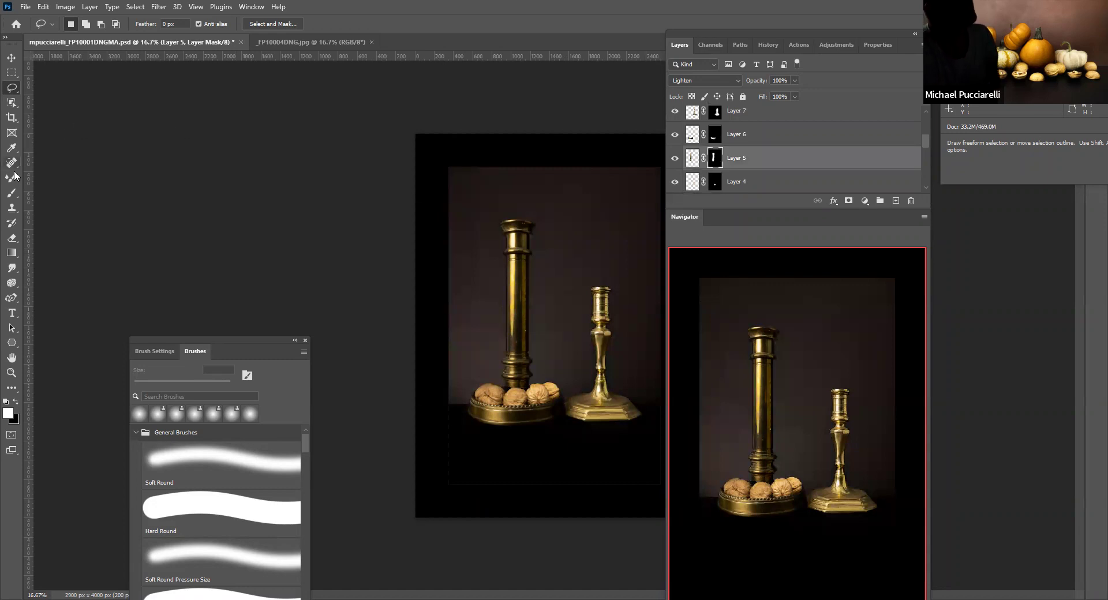
click(15, 197)
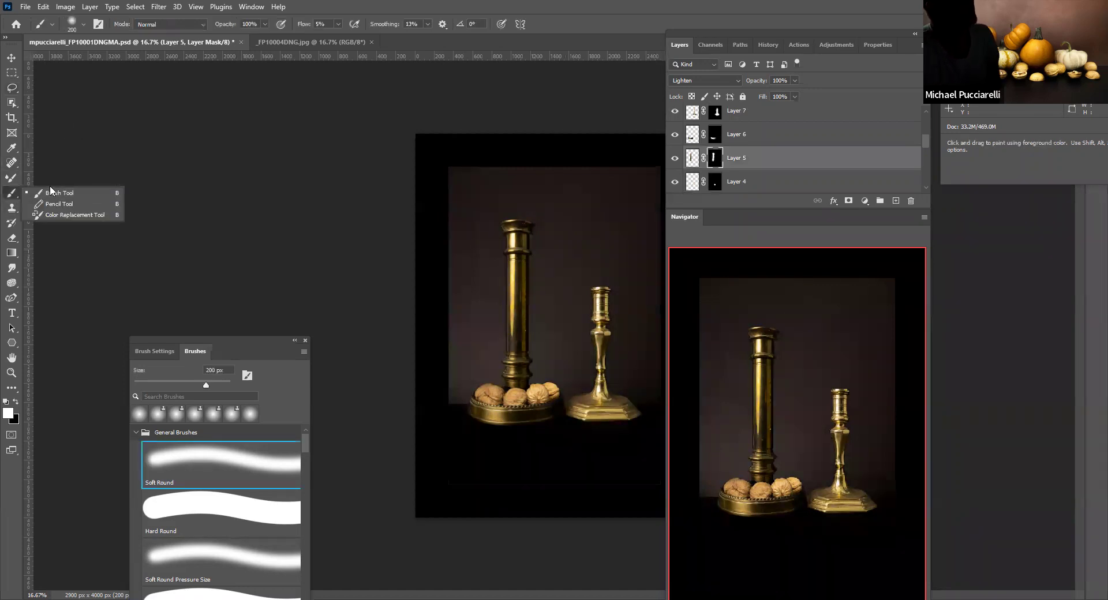
click(338, 24)
drag(339, 36, 346, 36)
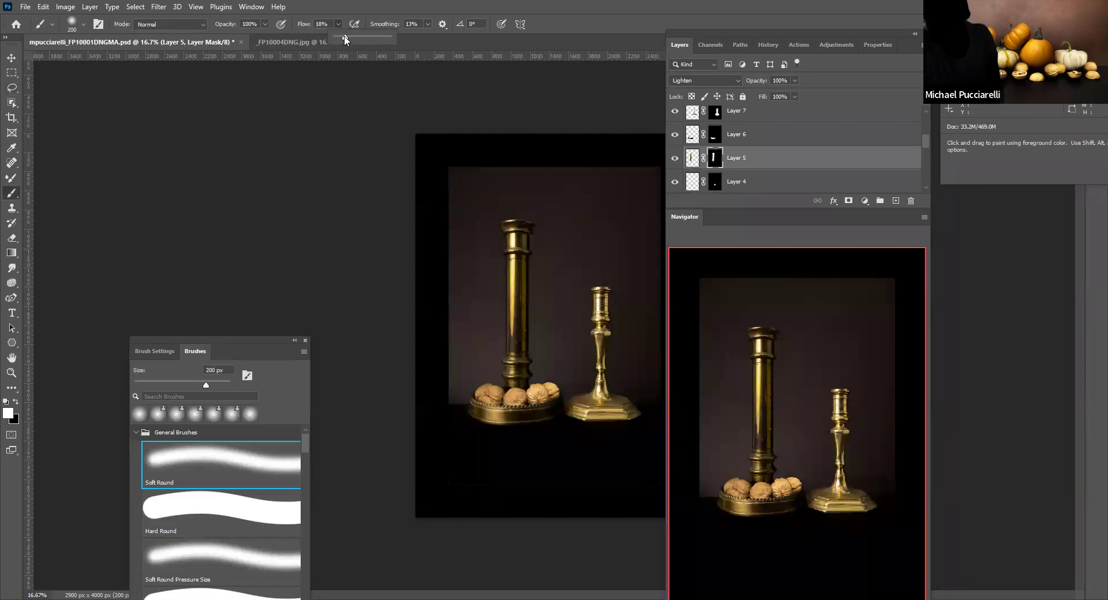
Step: Toggle Layers 6 and 5 off and on to examine their contributions, selecting the masks of Layers 6 and 4
click(714, 134)
click(675, 135)
click(674, 135)
click(675, 158)
click(675, 159)
scroll(713, 157, down, 2)
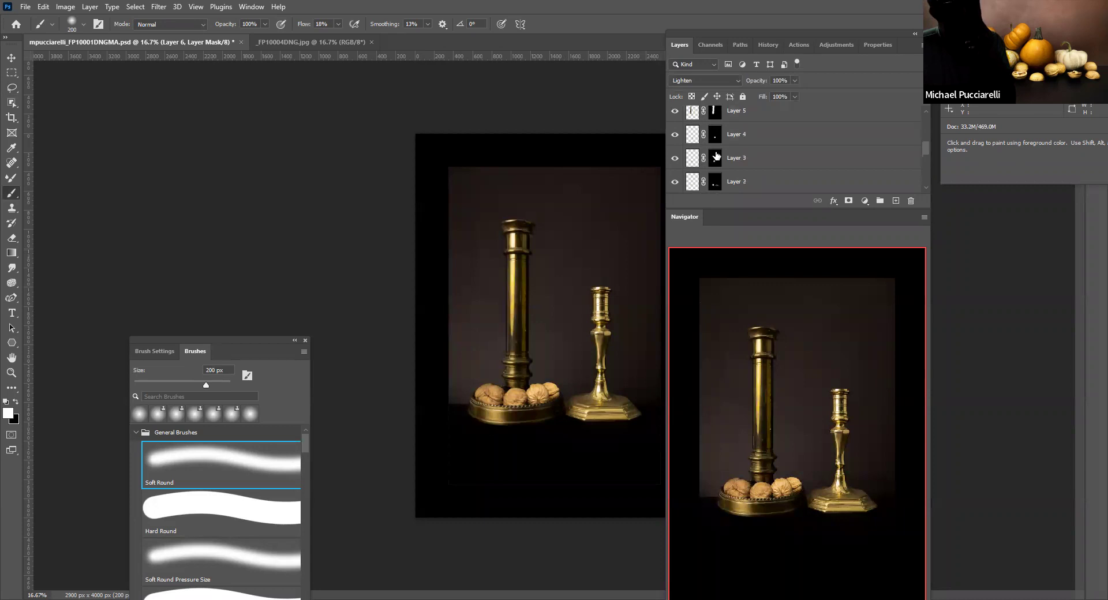
click(714, 138)
scroll(714, 141, up, 5)
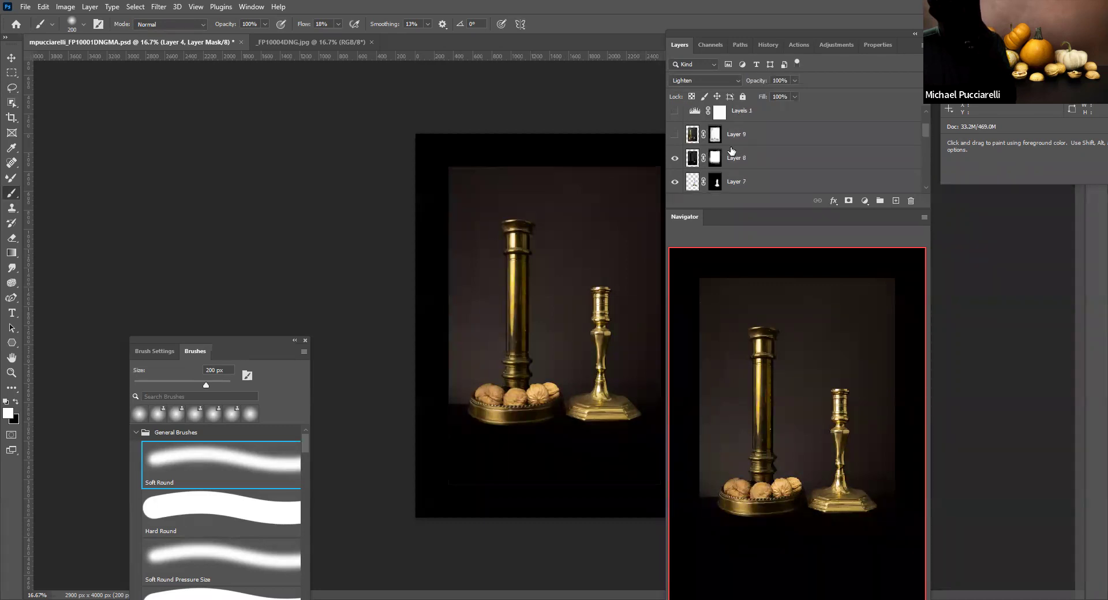
click(710, 158)
double_click(692, 157)
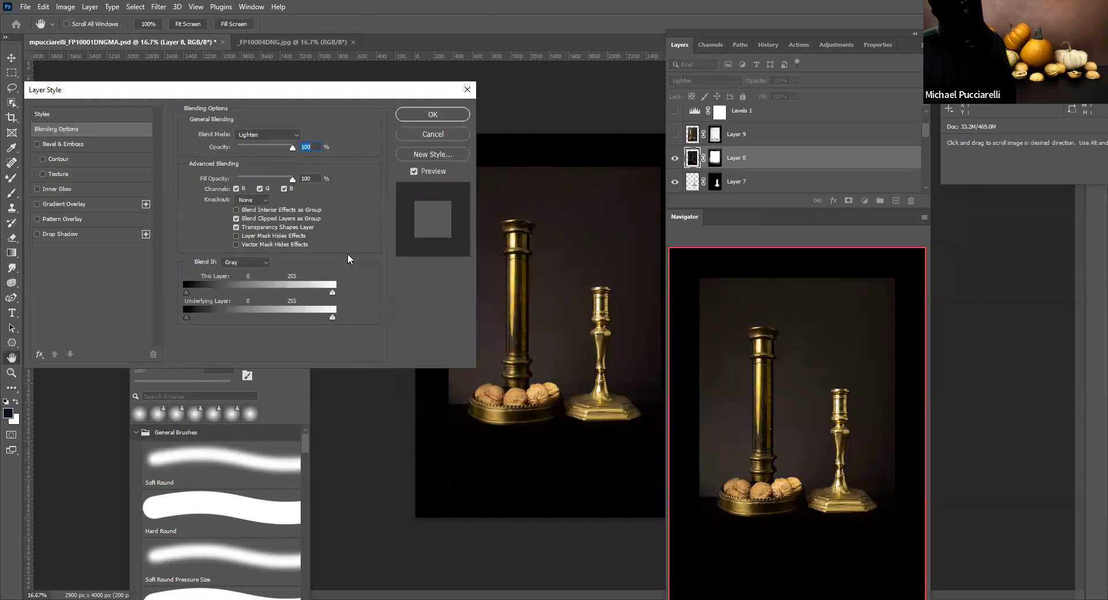
click(420, 137)
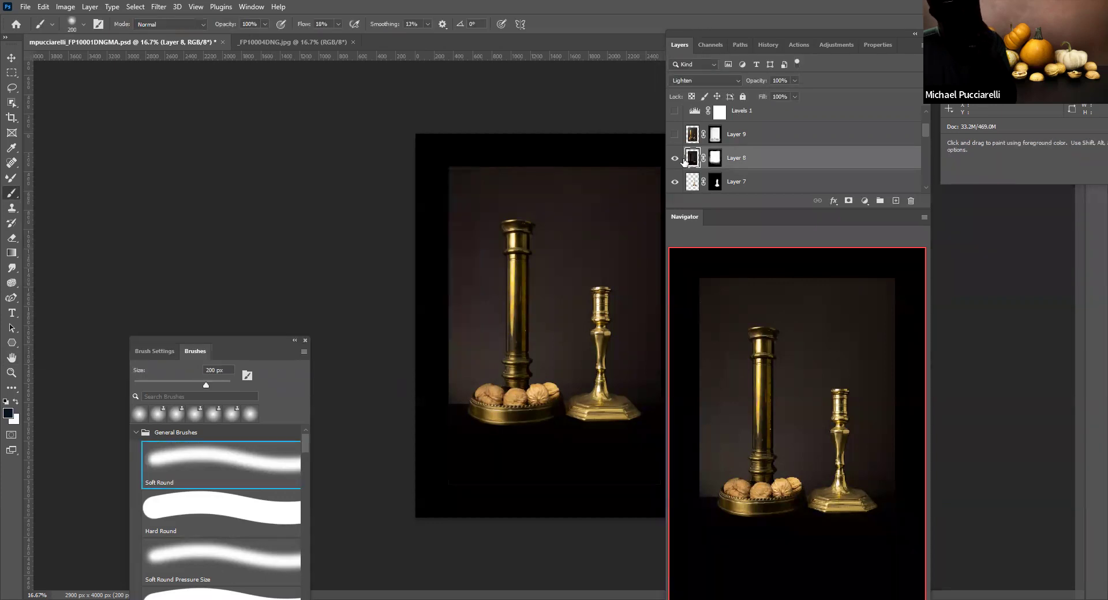
Step: Toggle Layer 8 off and on, then select its mask and set the brush flow to 5%
click(676, 159)
click(676, 159)
click(715, 157)
key(x)
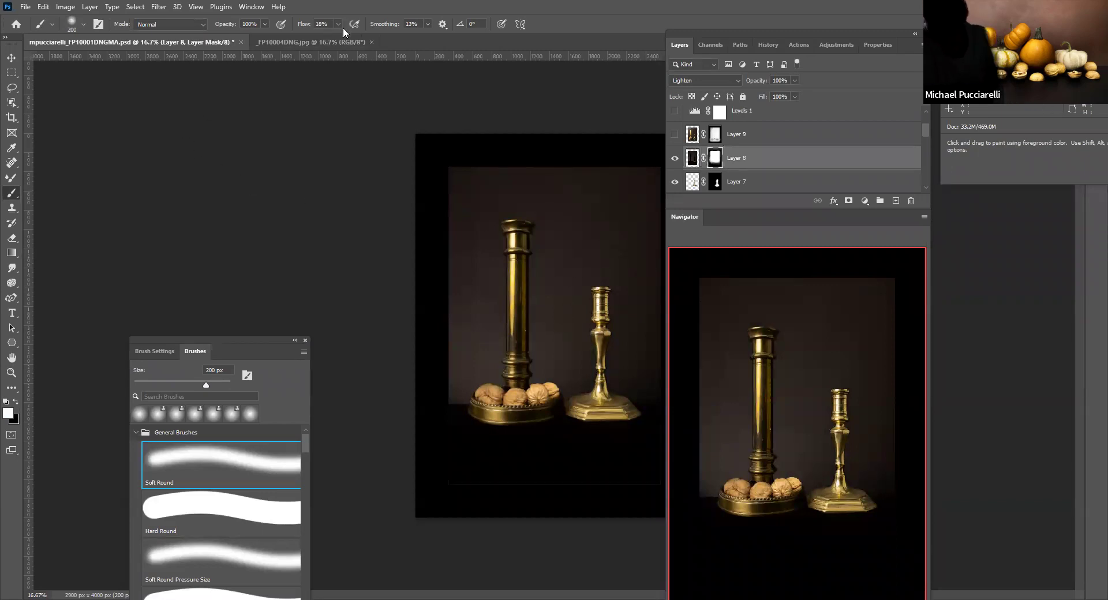
drag(334, 25, 331, 35)
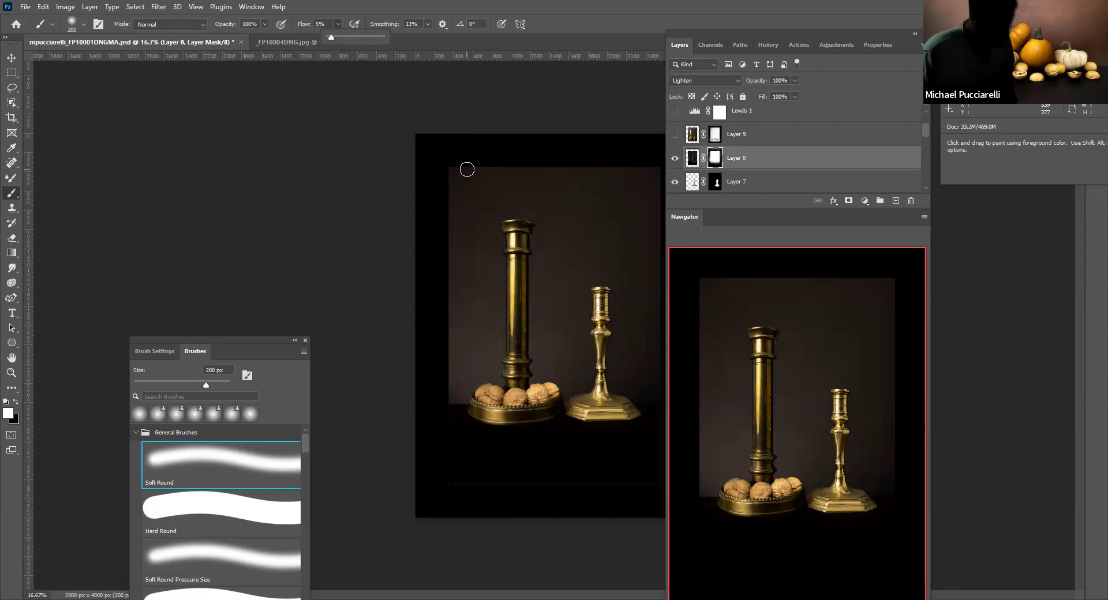
Step: Enlarge the soft round brush to 2700 px for Layer 8's mask
key(bracketright)
key(bracketright)
key(bracketright)
key(bracketright)
key(bracketright)
key(bracketright)
key(bracketright)
key(bracketright)
key(bracketright)
key(bracketright)
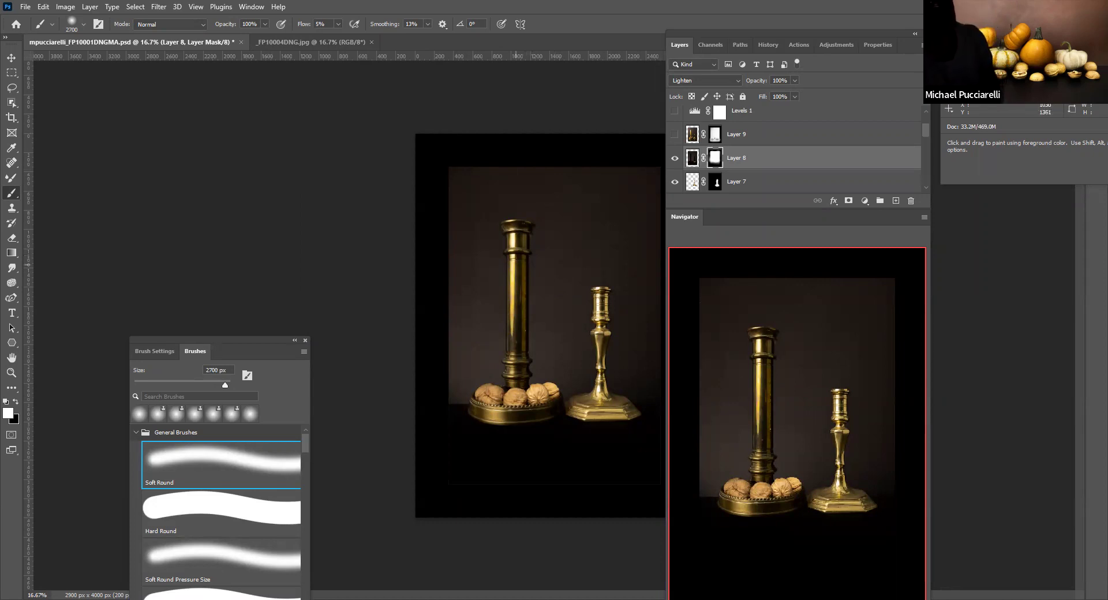
Step: Make Layer 9, the Levels 1 adjustment, Layer 12 and the Fine Art Photography signature text layer visible
click(675, 134)
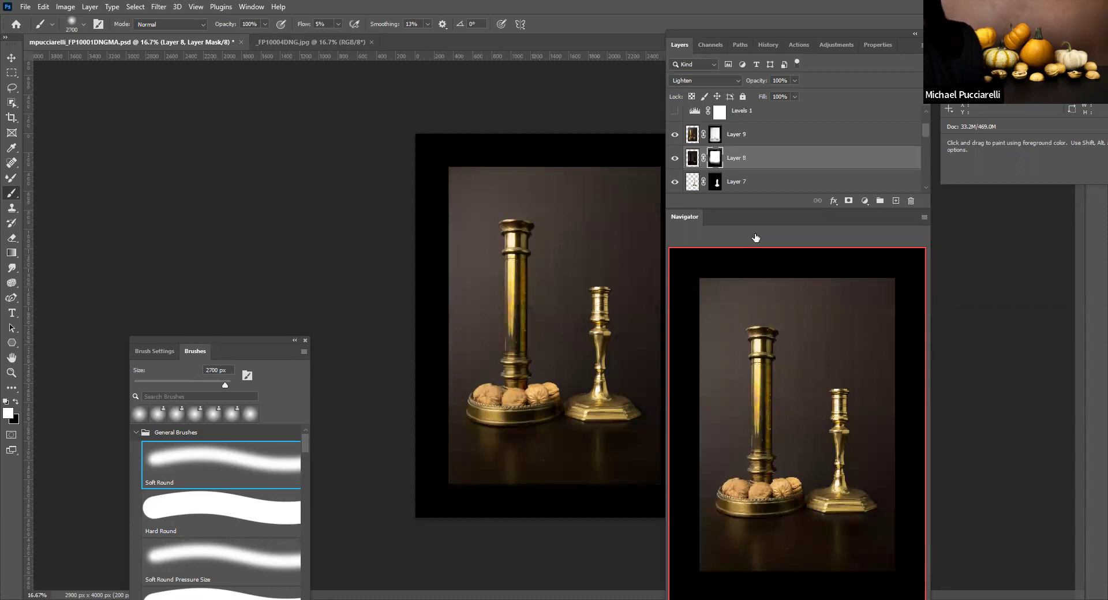
click(675, 110)
scroll(722, 150, up, 2)
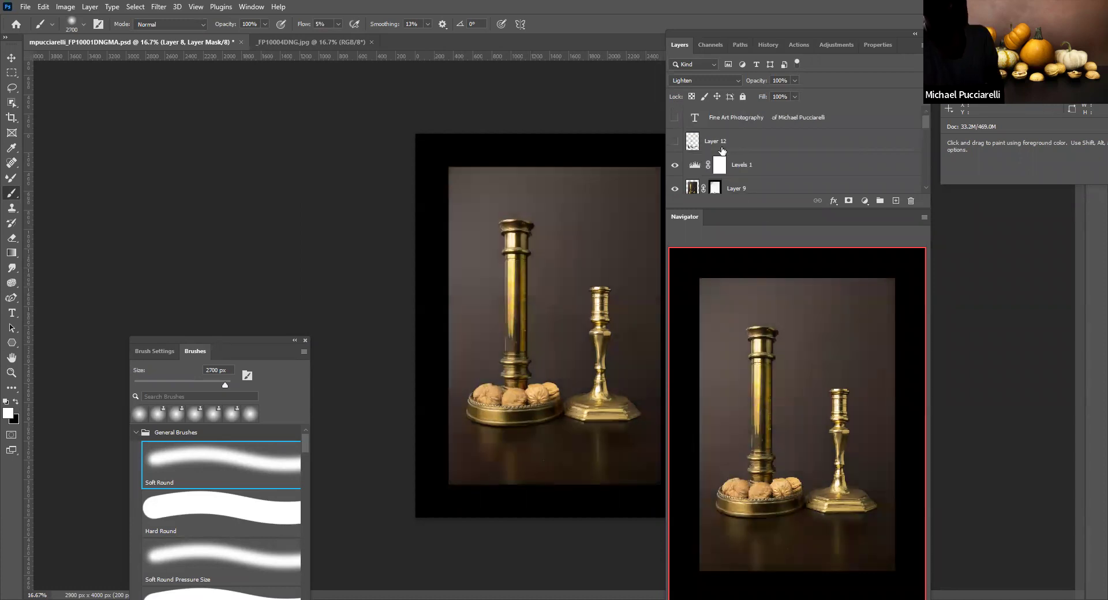
click(675, 142)
click(675, 117)
click(675, 116)
click(676, 116)
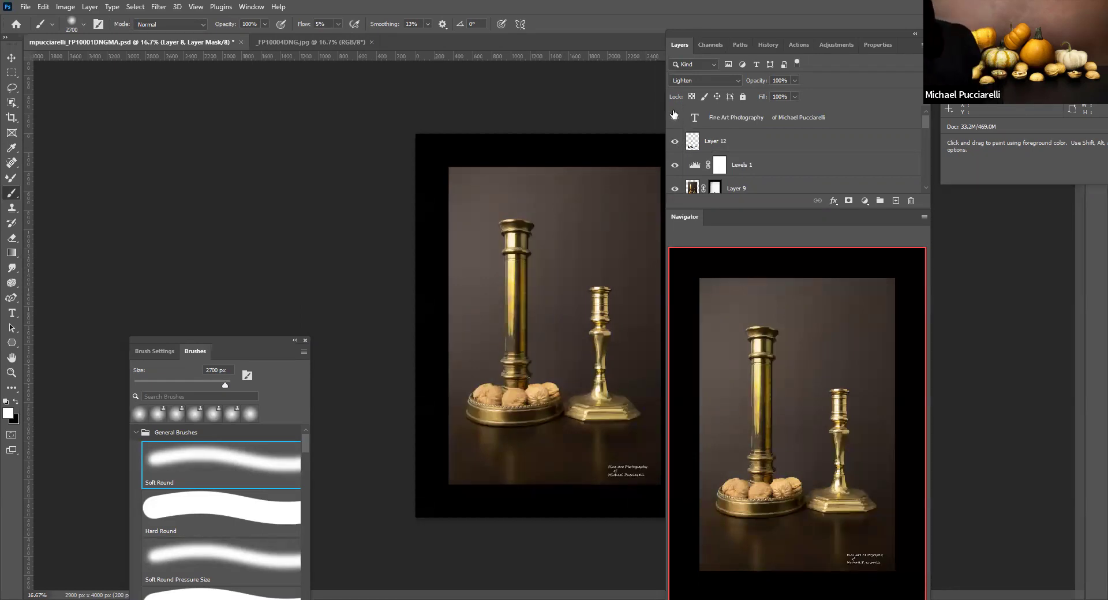
Step: Collapse the MFPLightPainting action set, expand the MFP filters set and select its mfpIPCcondFRAdev action
click(794, 46)
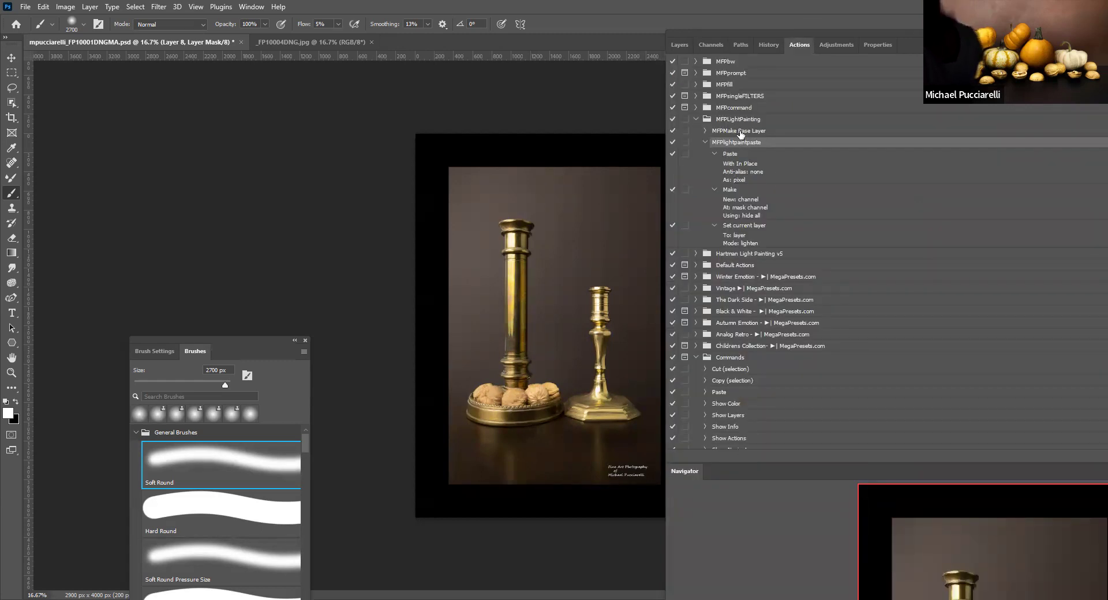
scroll(745, 138, up, 1)
click(696, 132)
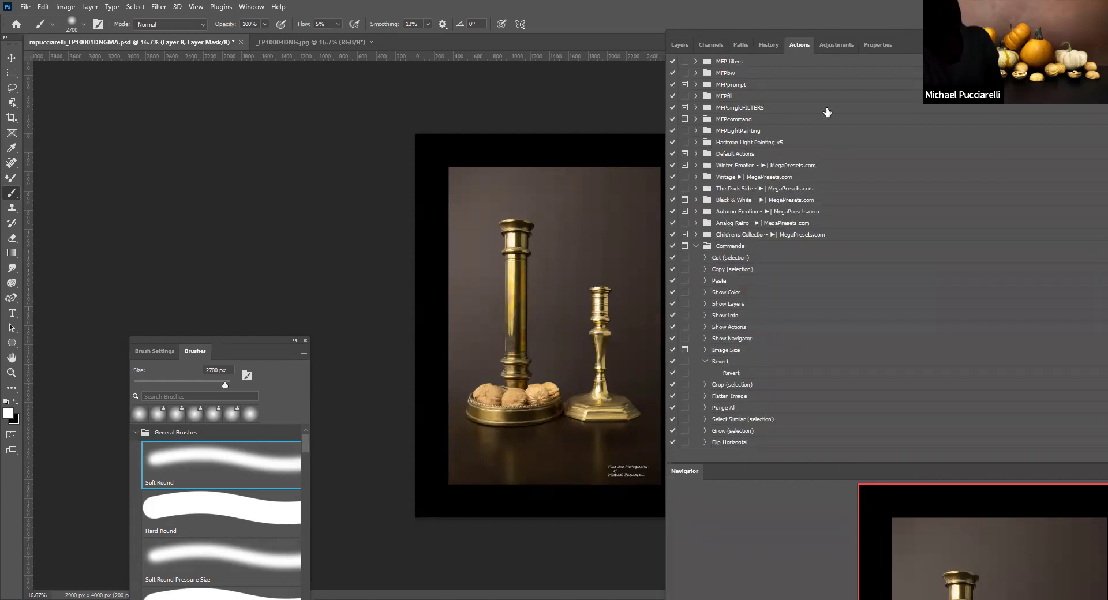
click(695, 61)
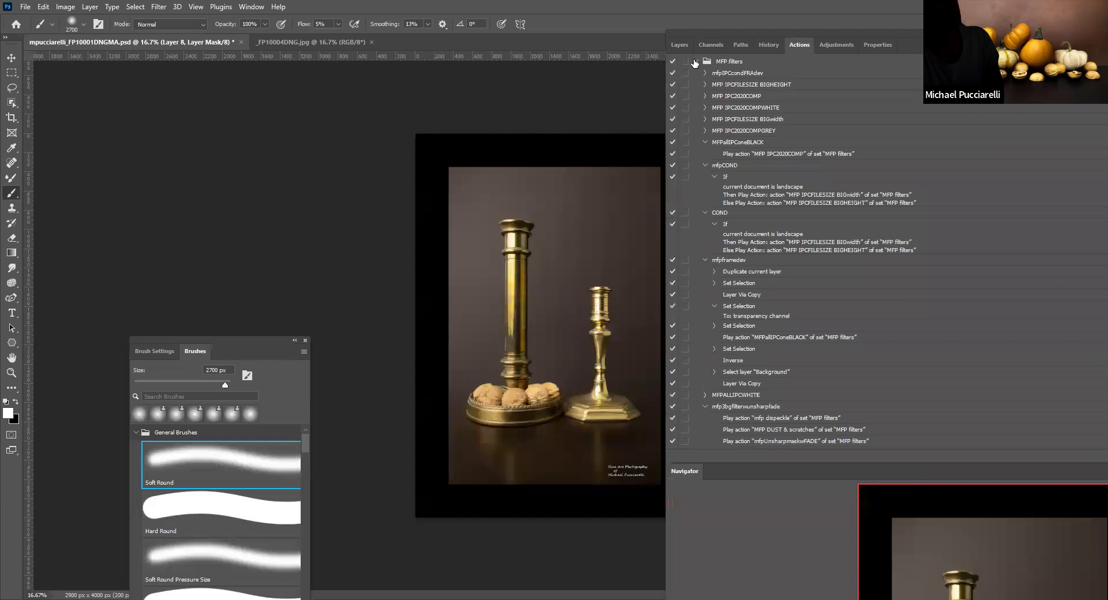
click(741, 73)
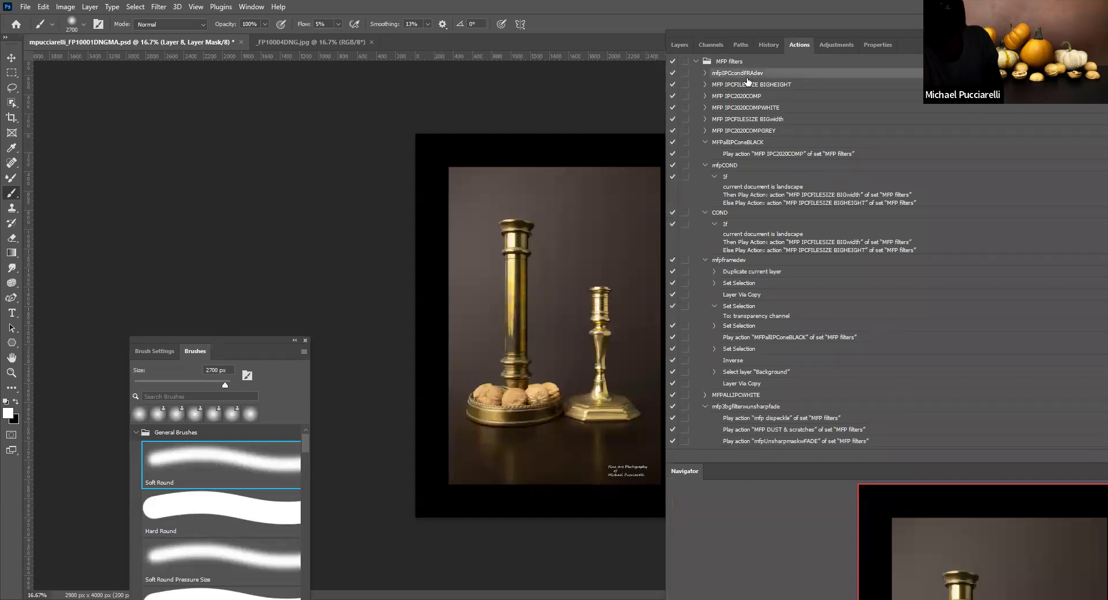
Step: Select the Background layer at the base of the layer stack
click(679, 46)
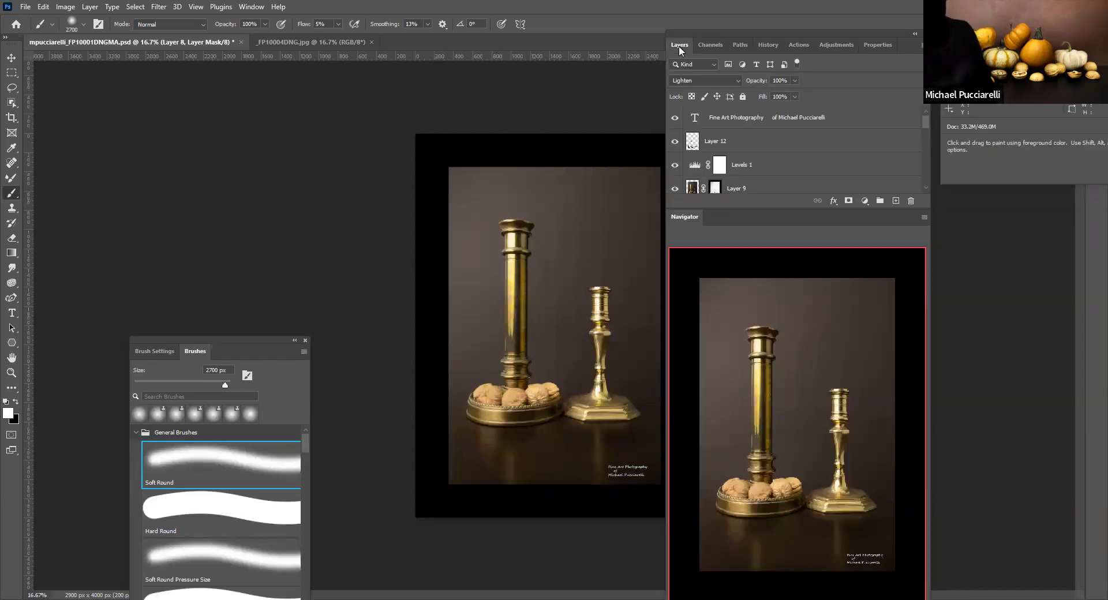
scroll(763, 146, down, 5)
scroll(763, 145, down, 1)
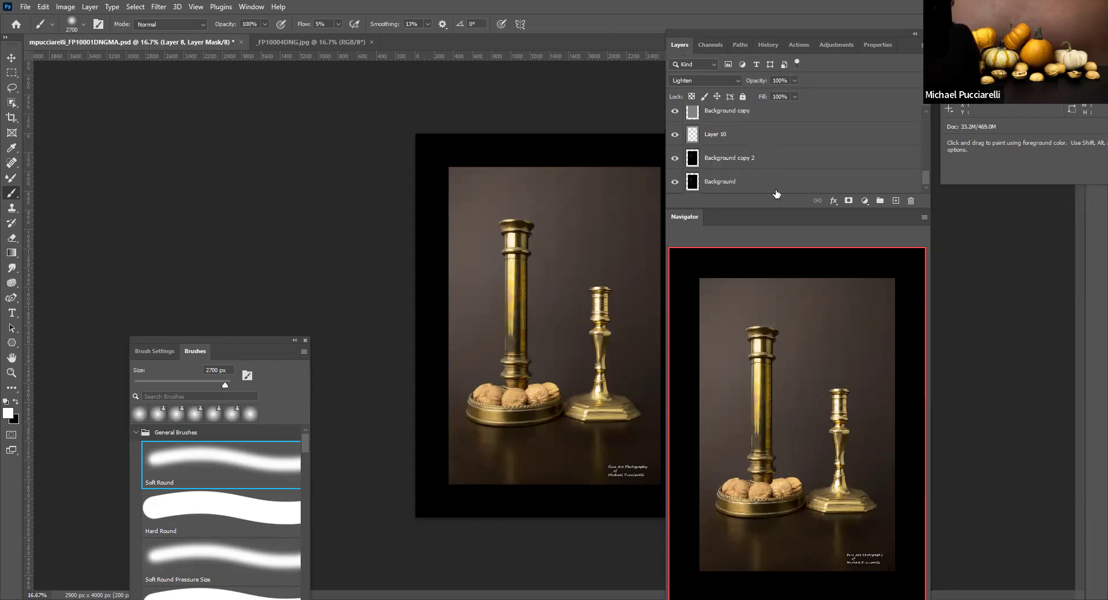
click(746, 181)
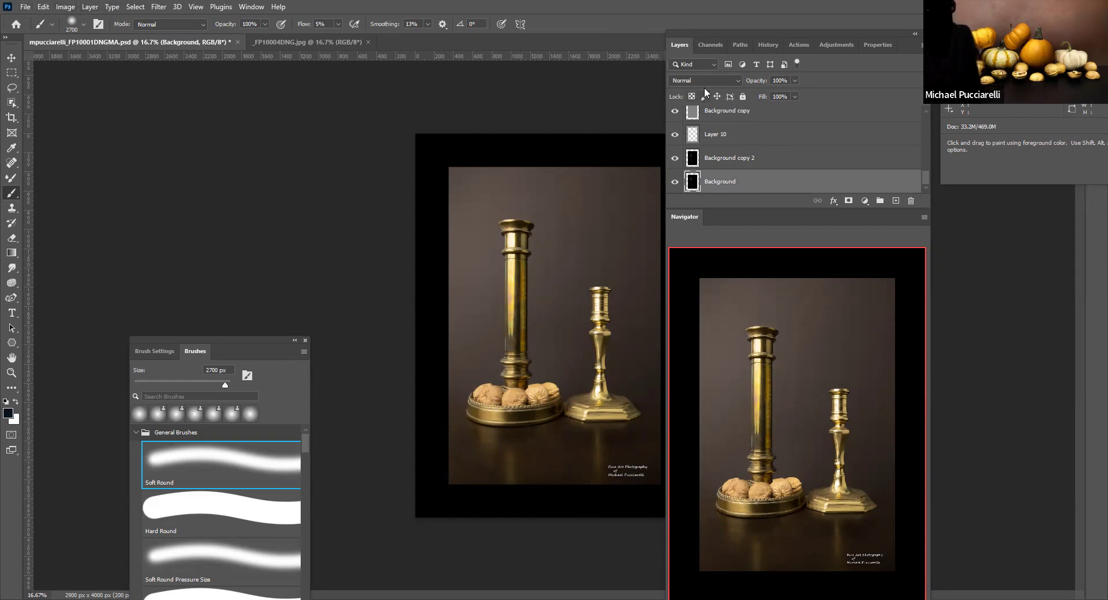
Step: Review the actions recorded in the MFP filters set, then collapse the set
click(793, 43)
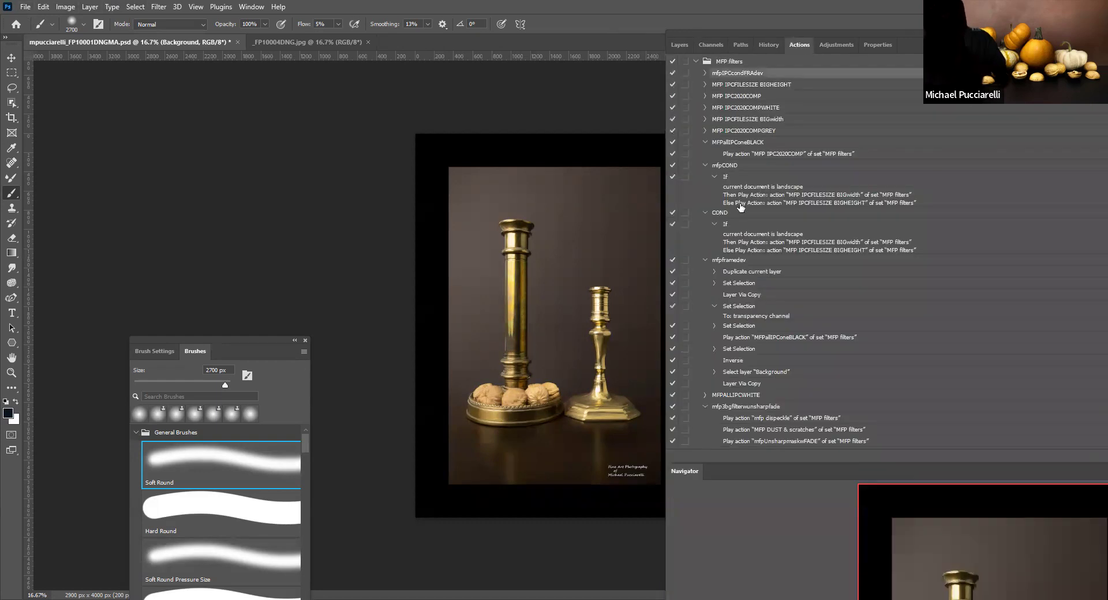
scroll(776, 241, down, 6)
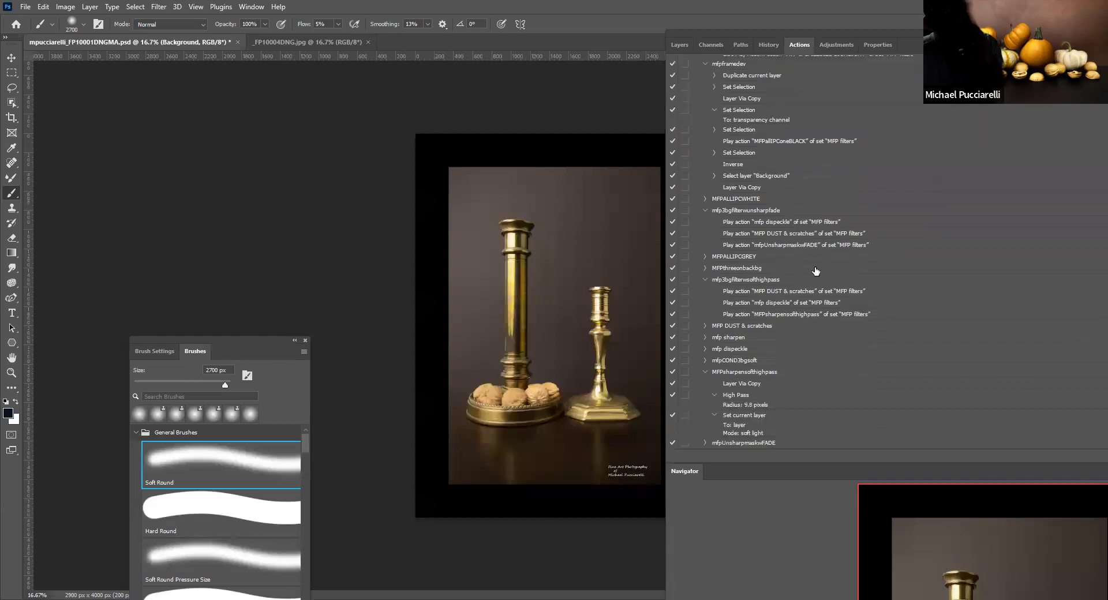
scroll(837, 285, down, 4)
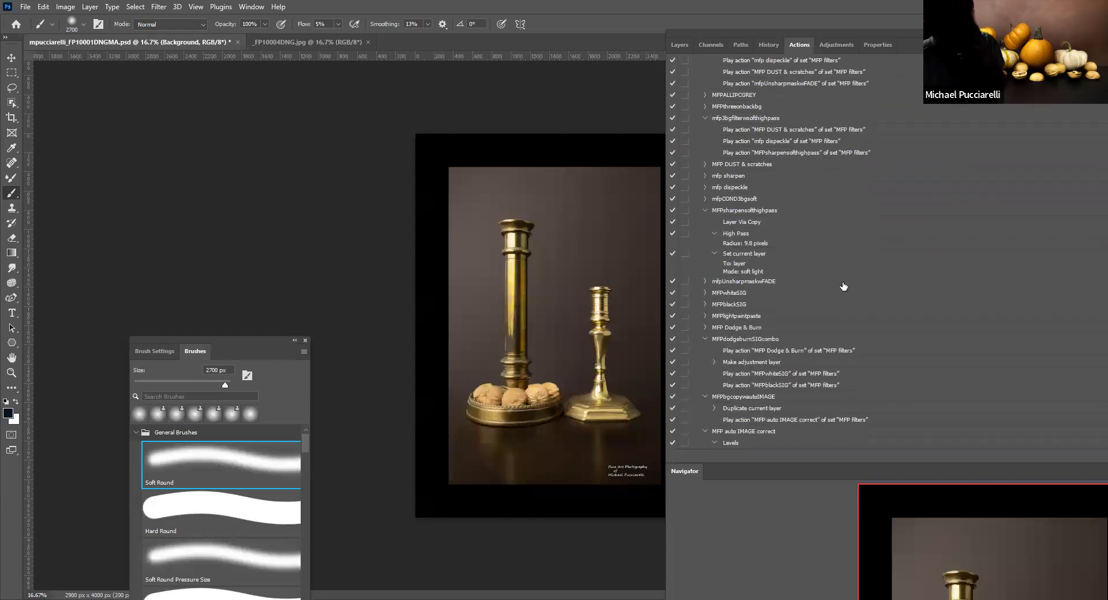
scroll(837, 283, up, 6)
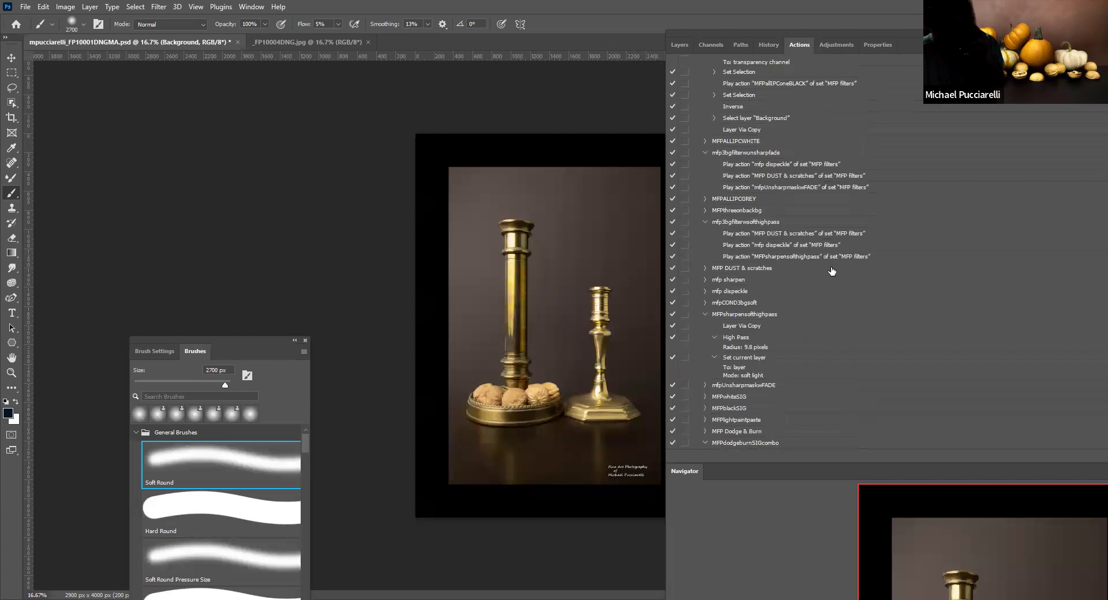
scroll(813, 276, up, 4)
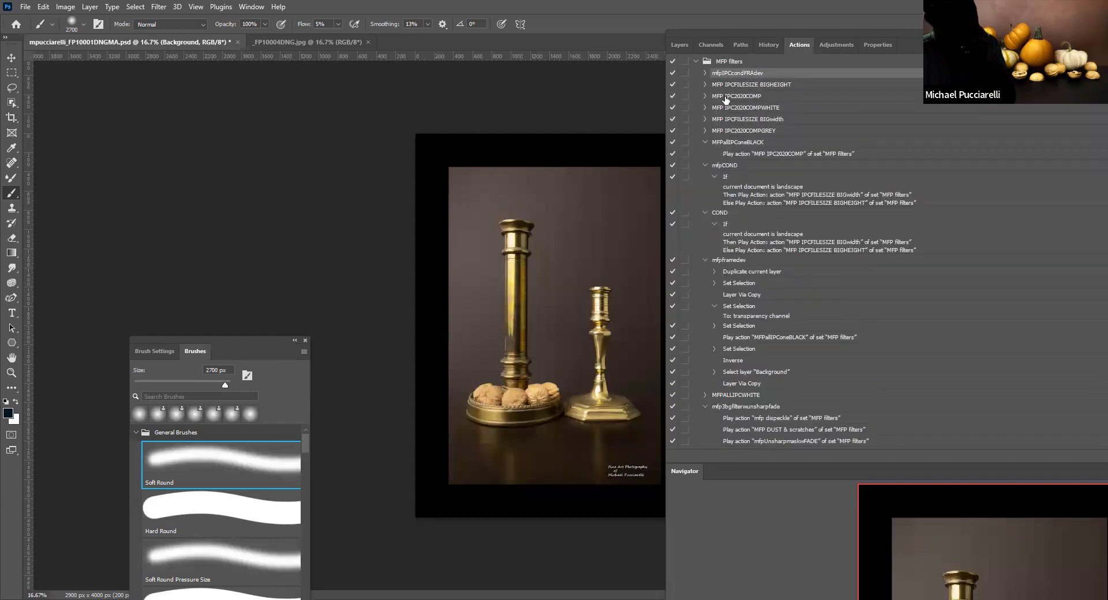
click(695, 61)
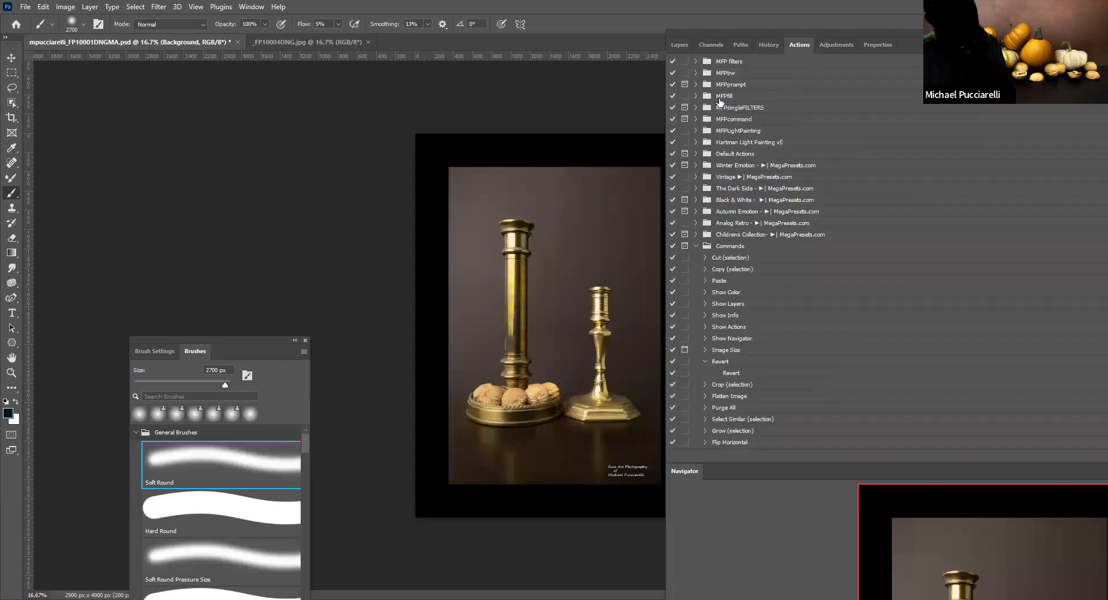
Step: Run the MFPsaveLEGACY action from the MFPcommand set, cancel its Save for Web export, and return to the layer list
click(695, 119)
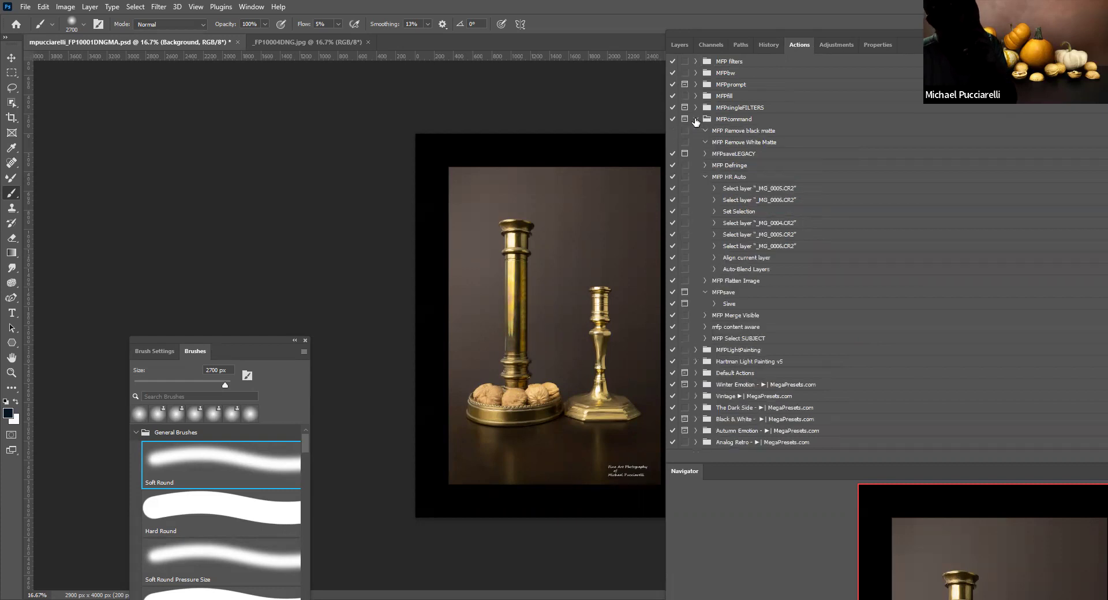
click(733, 155)
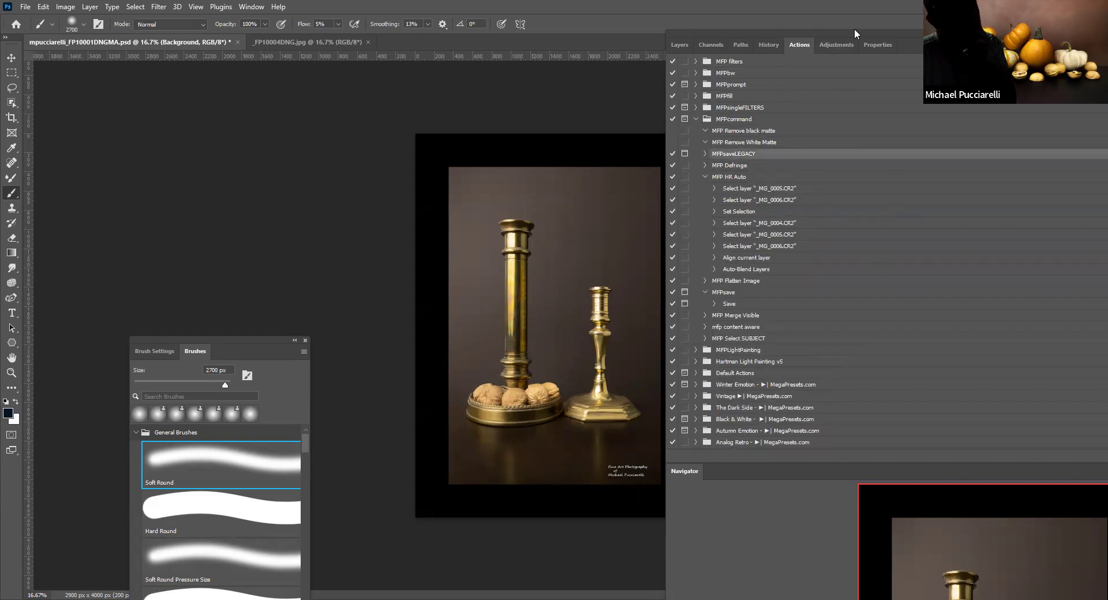
drag(666, 29, 438, 28)
click(1037, 456)
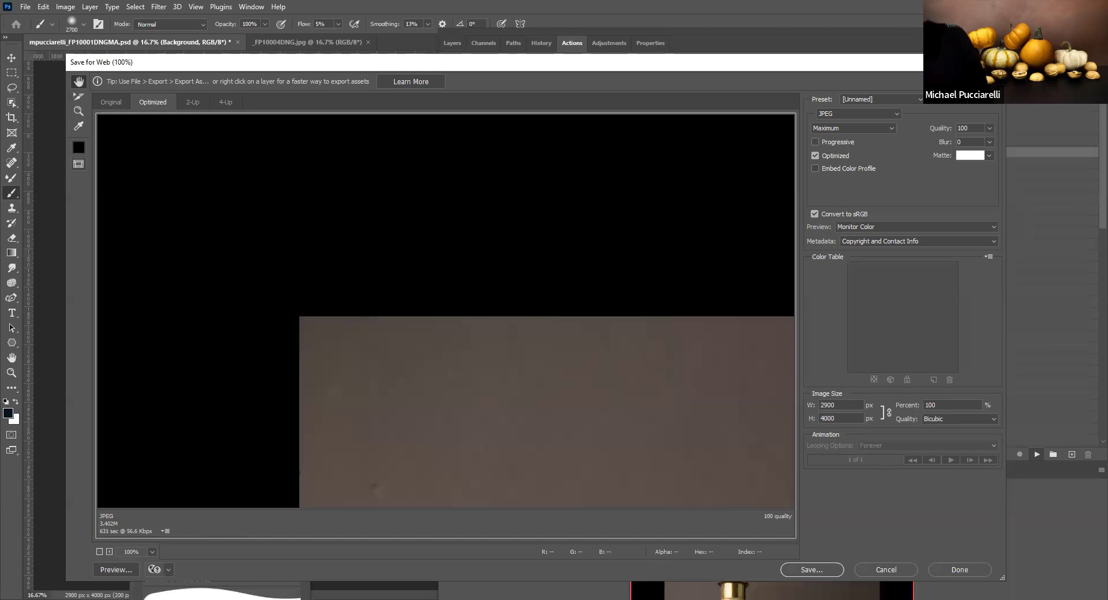
click(878, 572)
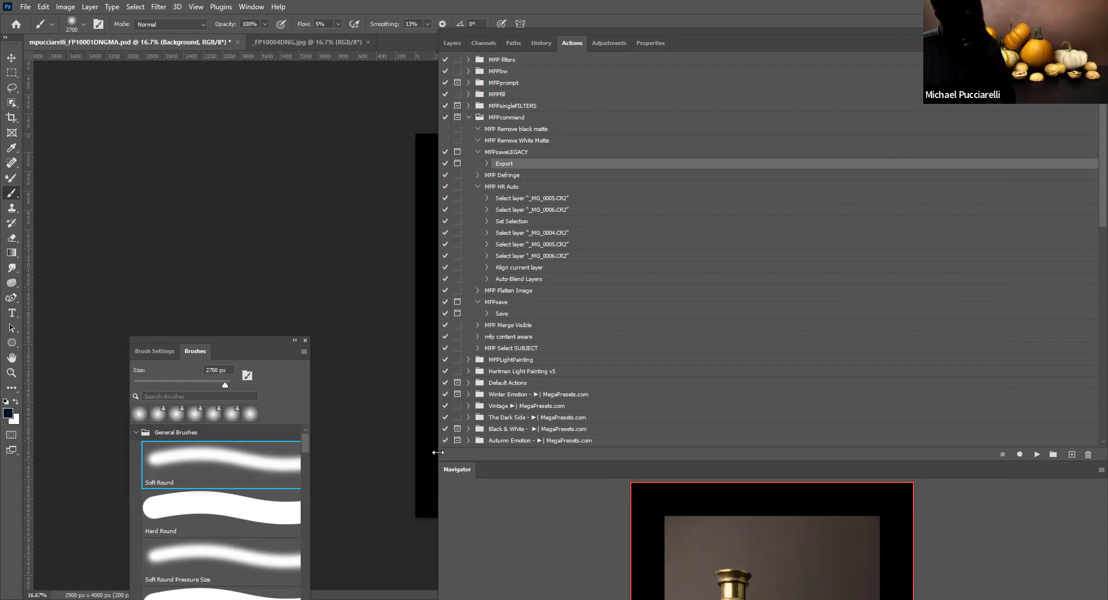
drag(753, 453, 831, 173)
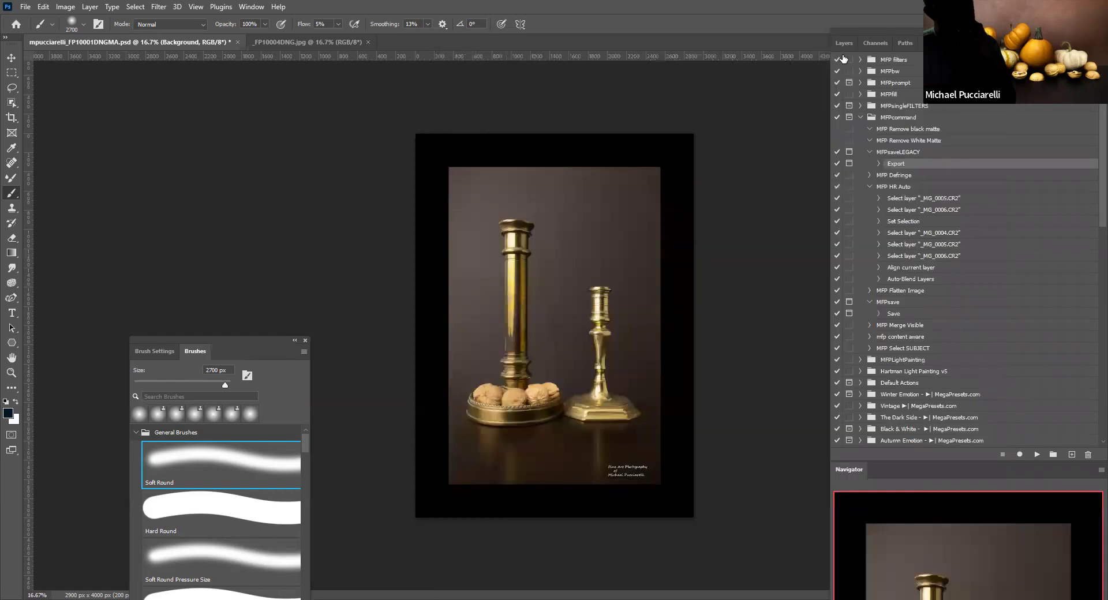
click(844, 42)
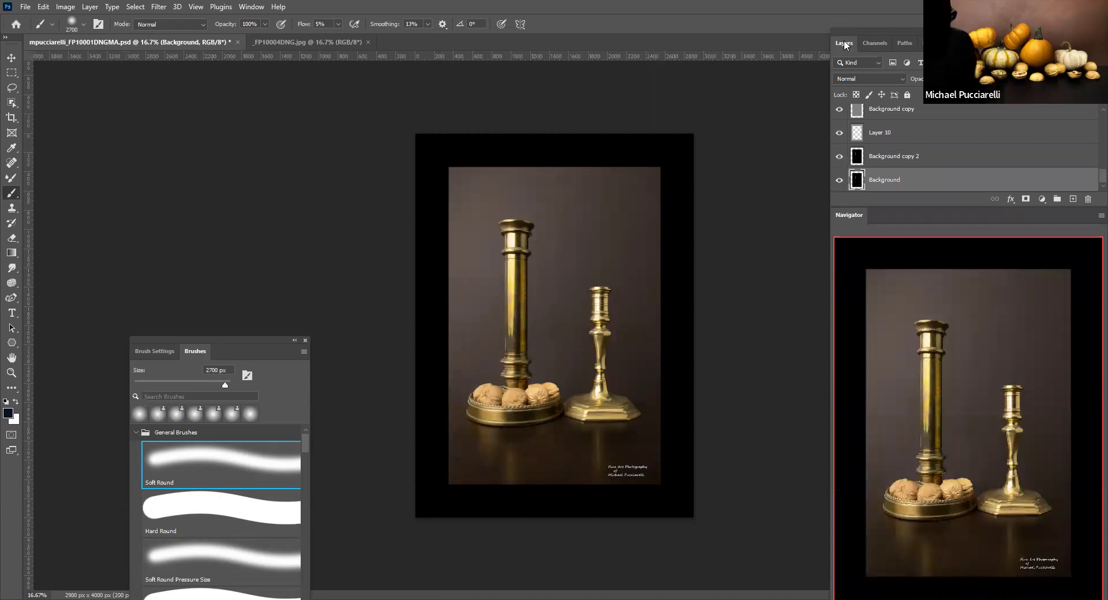
Step: Clear the selection in _FP10004DNG.jpg and close that document
click(293, 44)
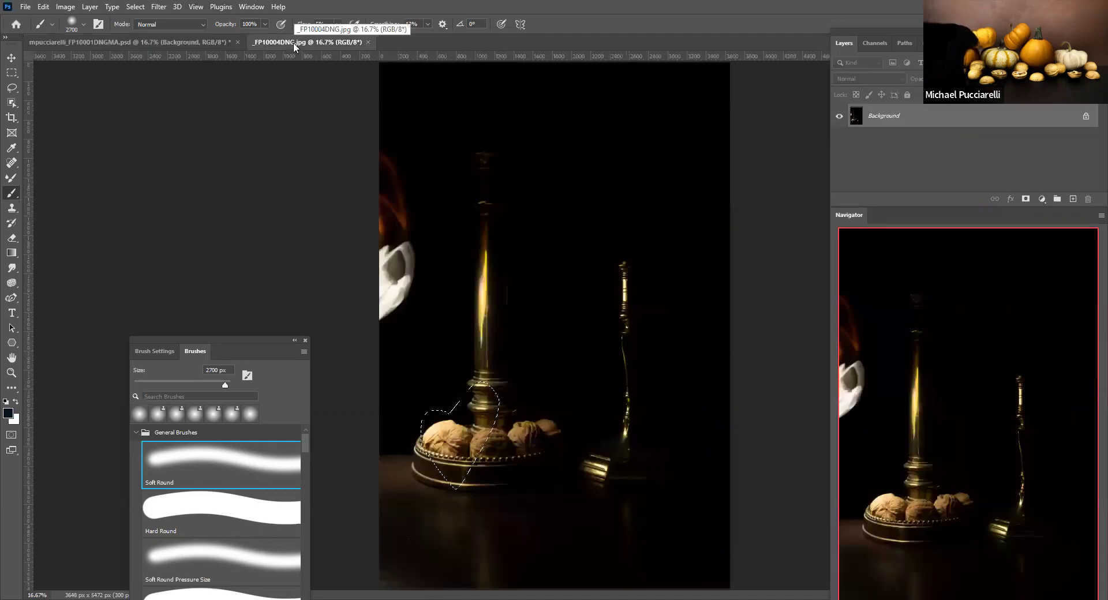
key(ctrl+d)
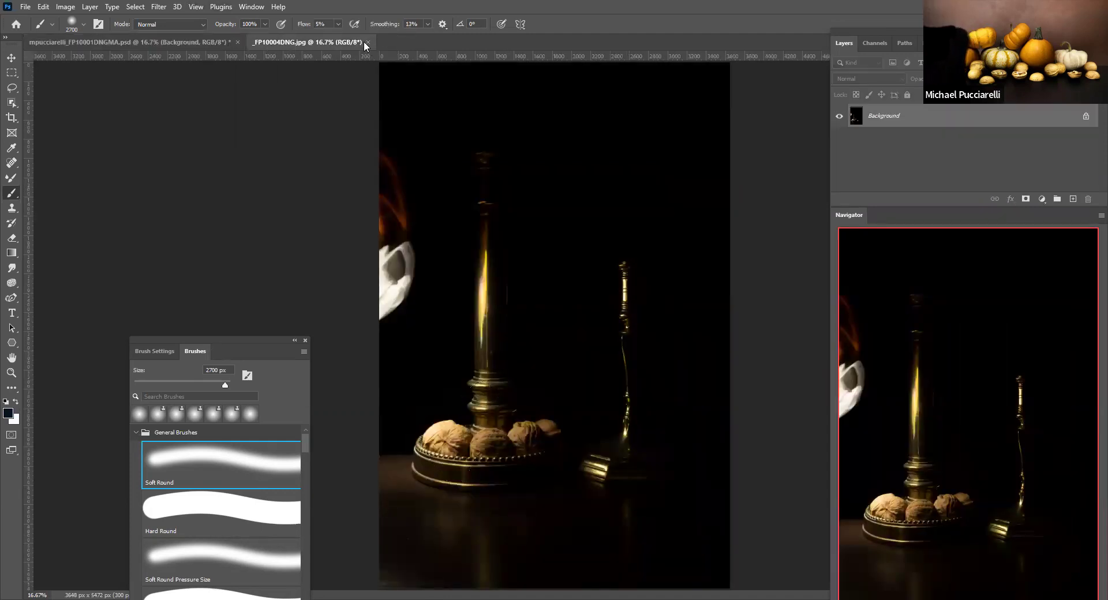
click(367, 42)
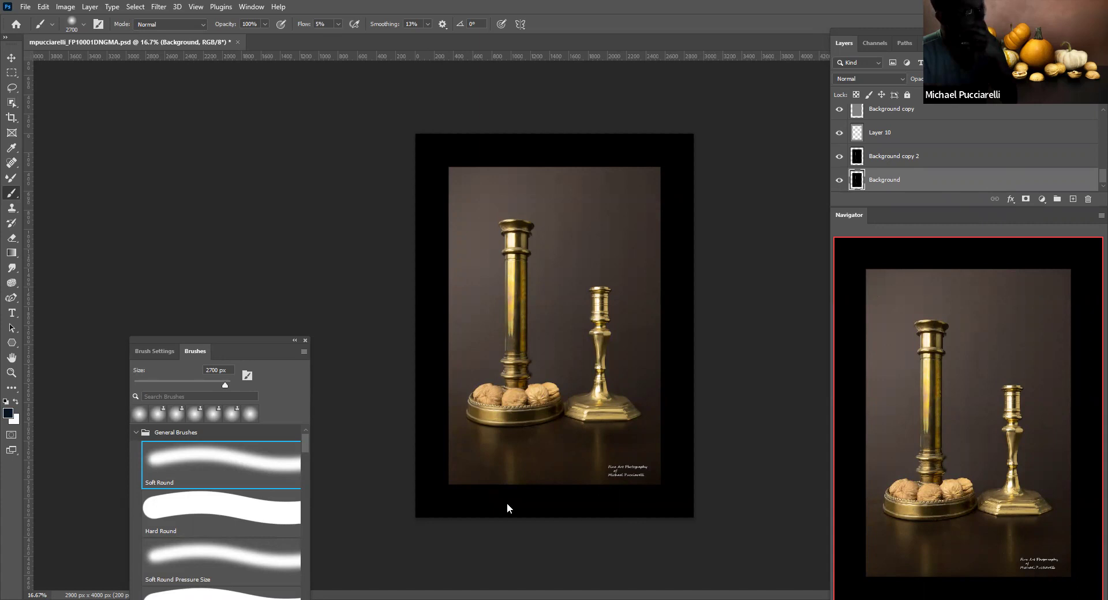
Step: Switch to the presentation PDF in the browser and go to the My Photography Groups page
key(alt+Tab)
scroll(1069, 172, down, 3)
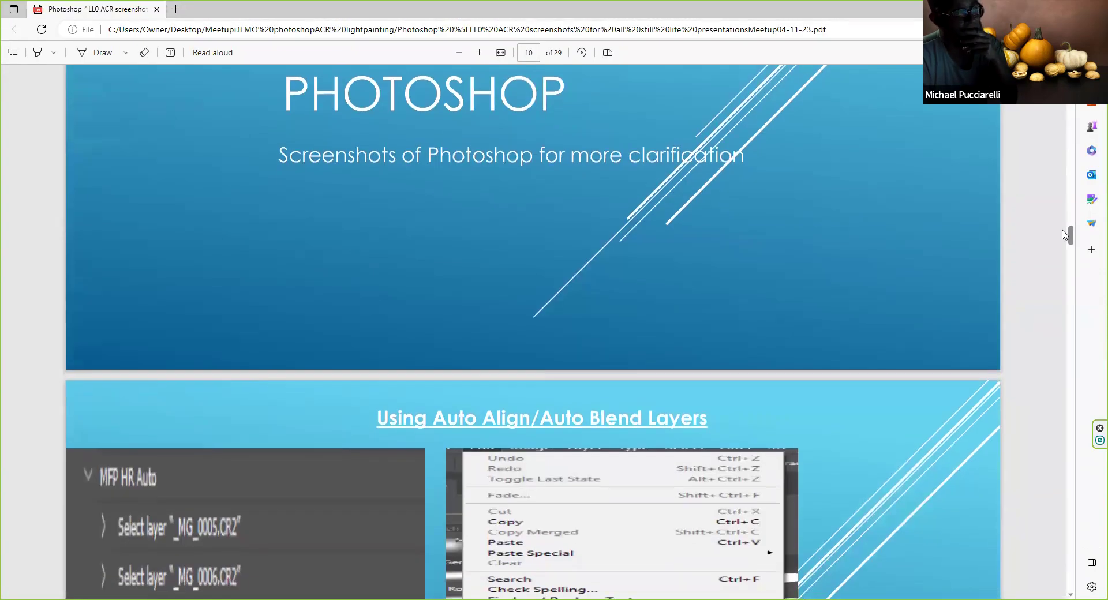
drag(1070, 235, 1074, 592)
scroll(989, 489, up, 5)
scroll(956, 444, up, 8)
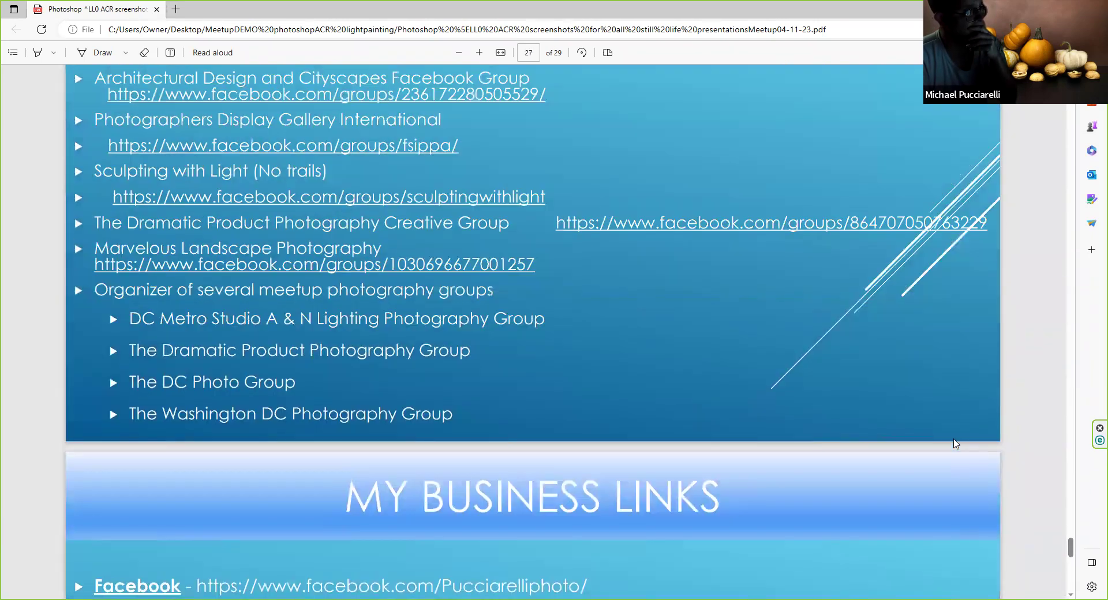
scroll(956, 440, down, 3)
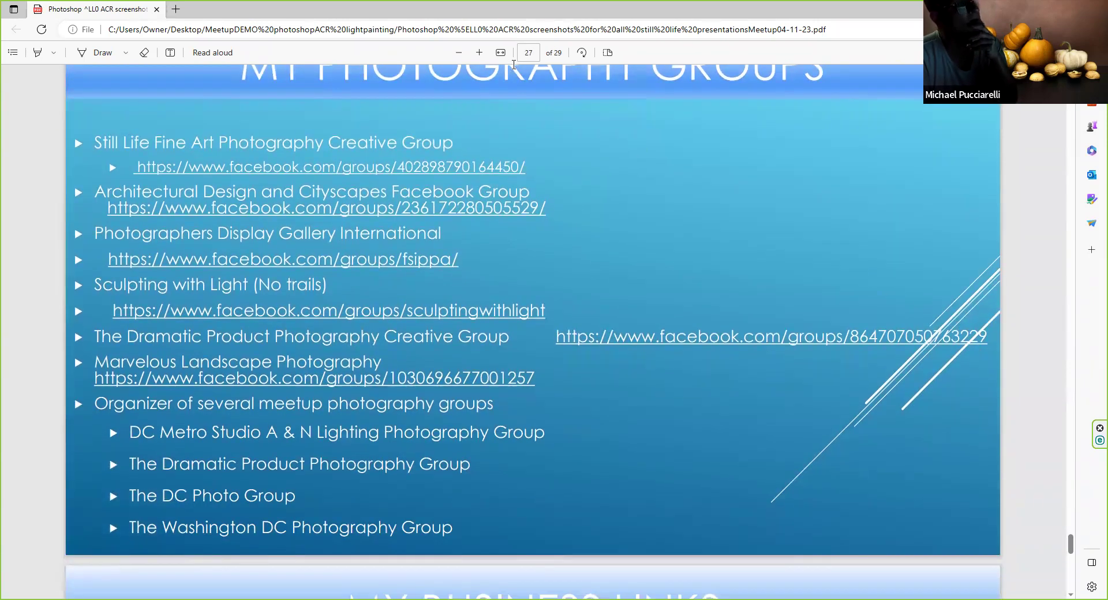
click(500, 53)
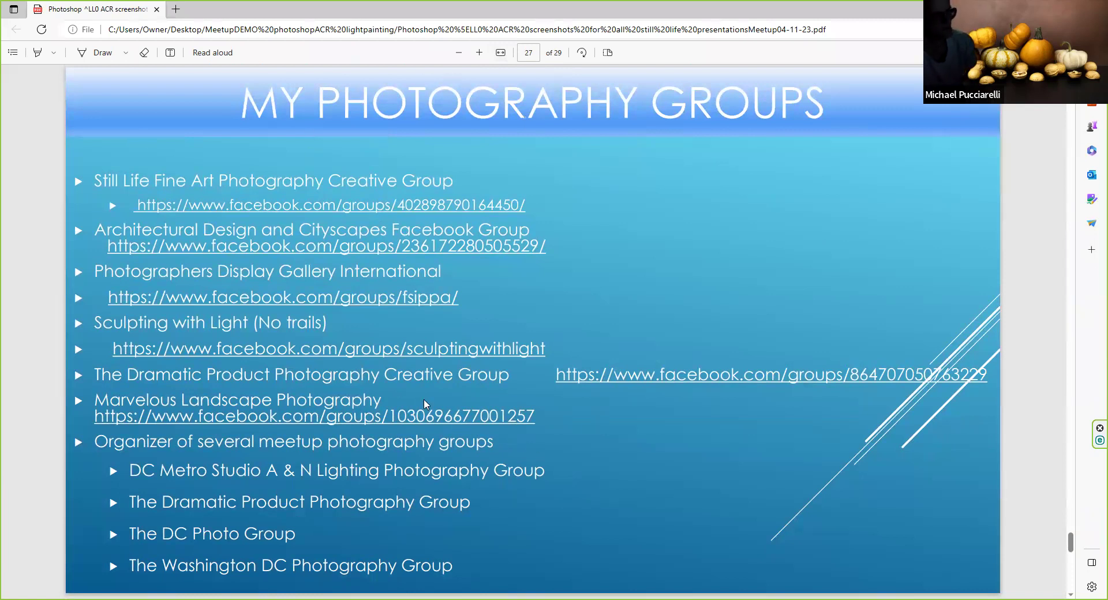
Step: Follow the YouTube channel link on the My Business Links page, view the channel's playlists, and return to the PDF
scroll(425, 404, down, 1)
scroll(396, 364, down, 5)
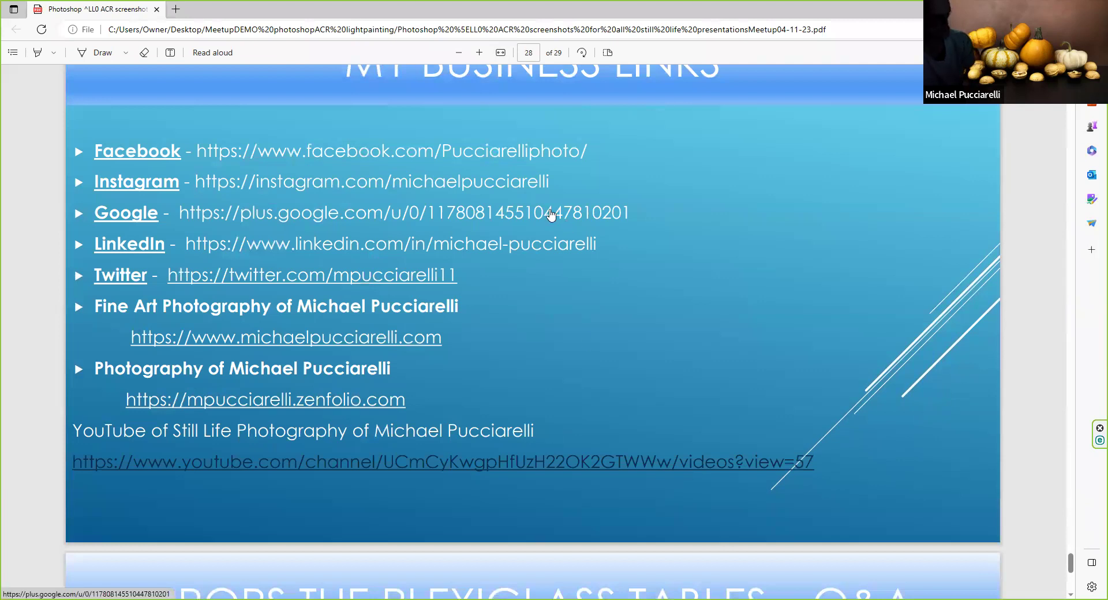
click(414, 466)
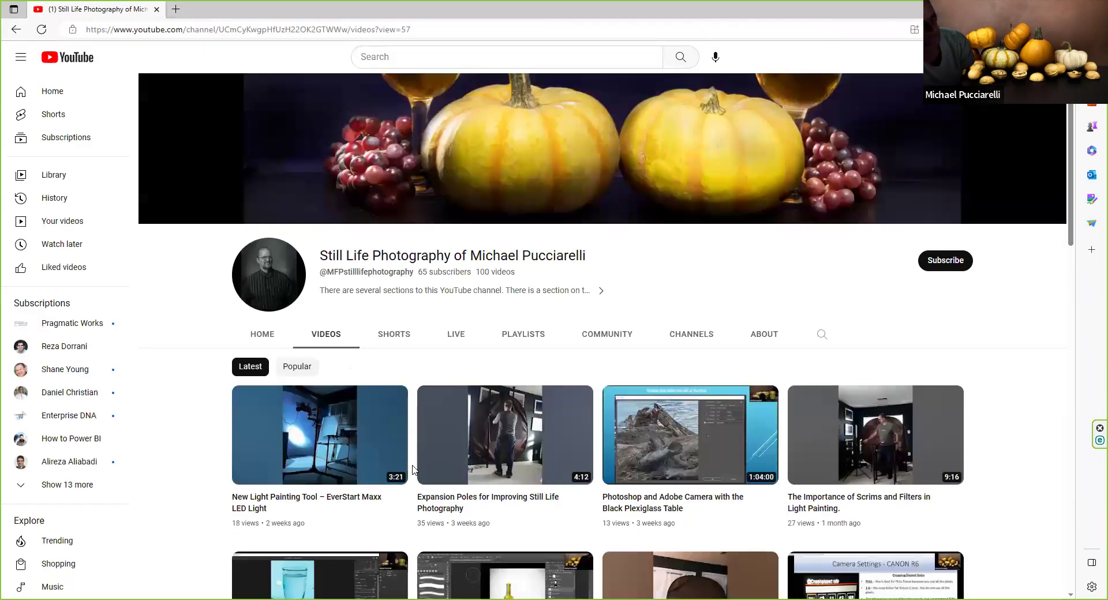
click(522, 340)
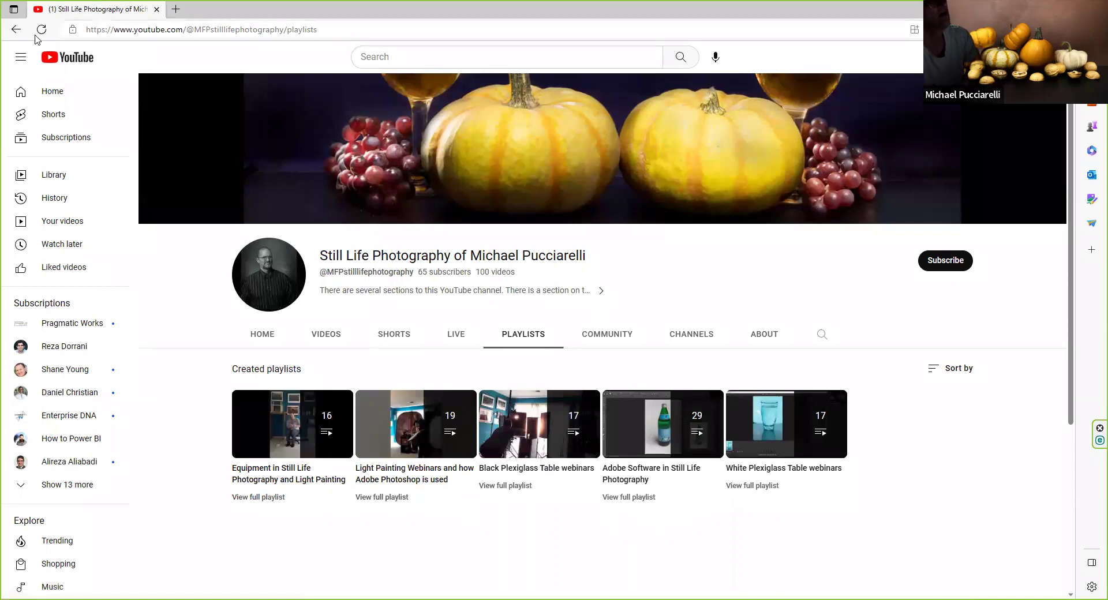
click(14, 31)
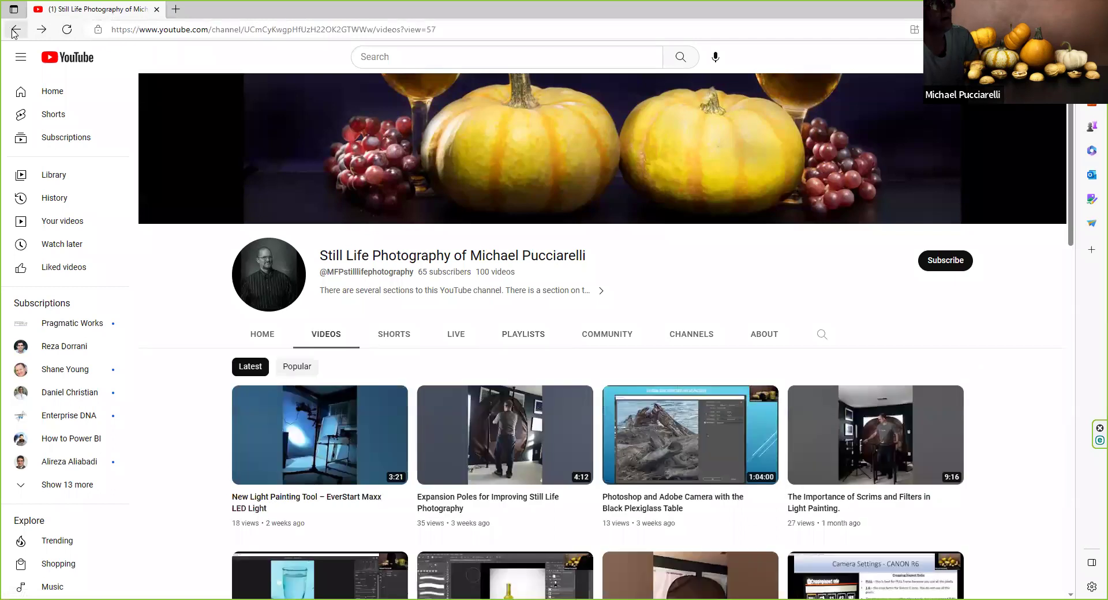
click(14, 31)
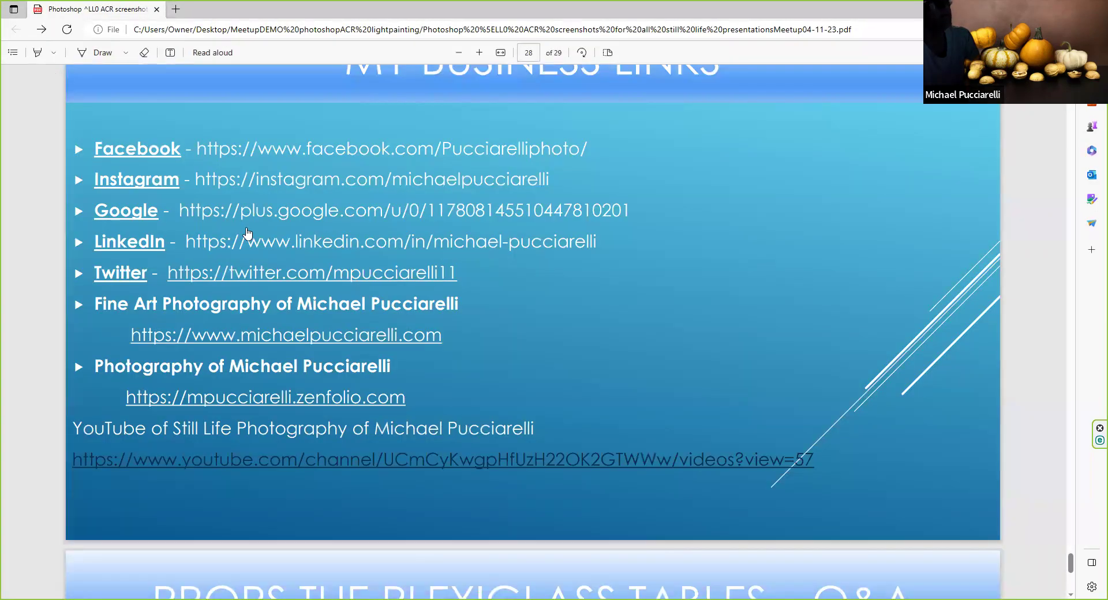
Step: Follow the Zenfolio website link, go to its Portfolio gallery and enlarge the photo of the bottle and iced drink
click(299, 403)
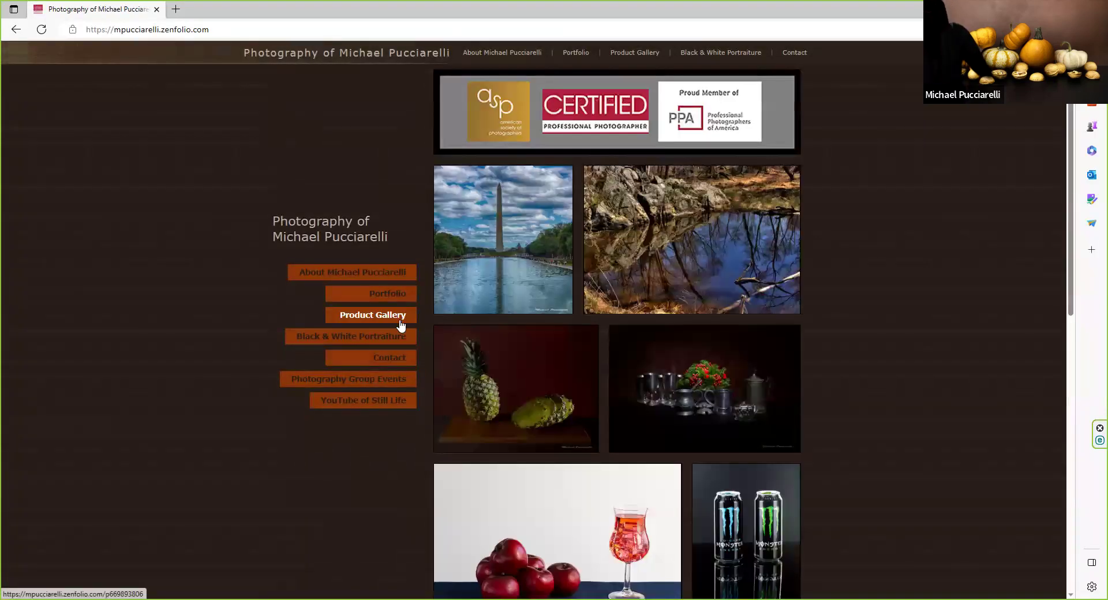
click(381, 296)
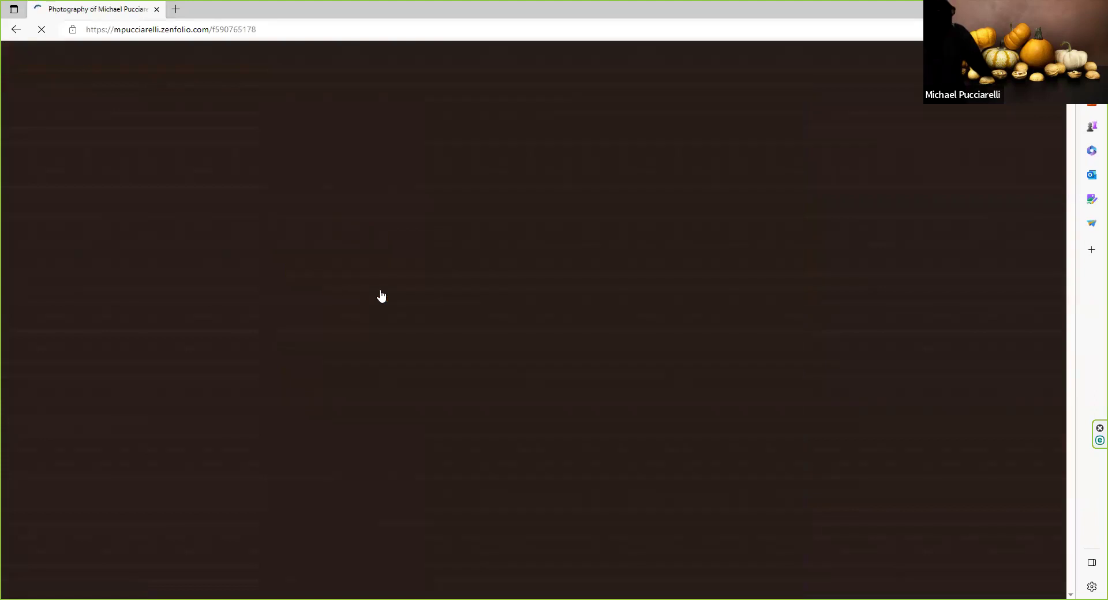
click(470, 164)
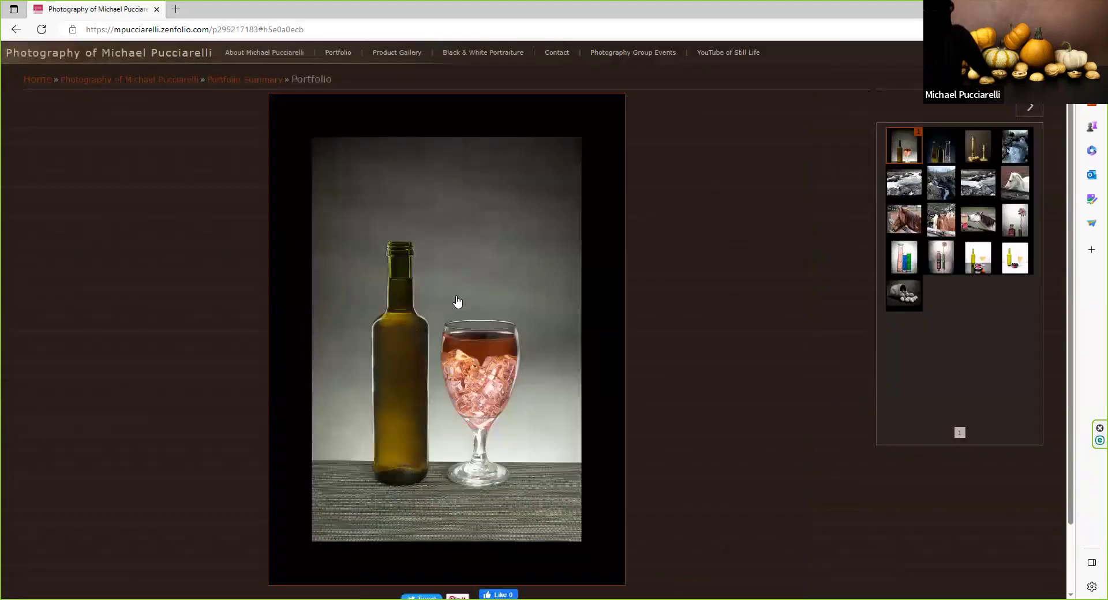
click(458, 307)
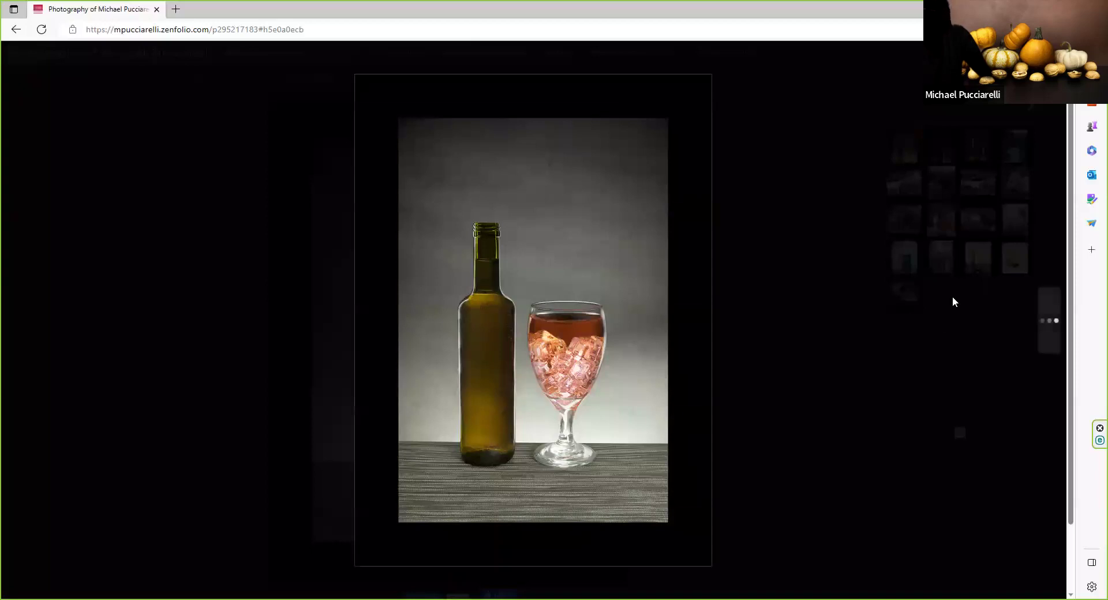
Step: Leave the Zenfolio gallery and return to the My Business Links page of the presentation PDF
click(16, 29)
click(17, 29)
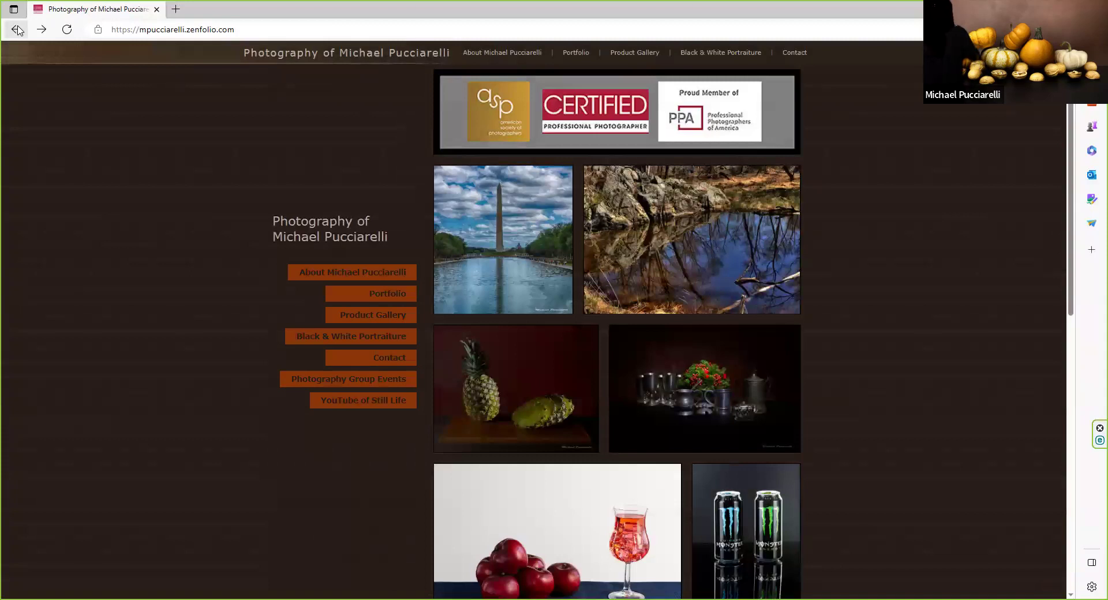
click(17, 30)
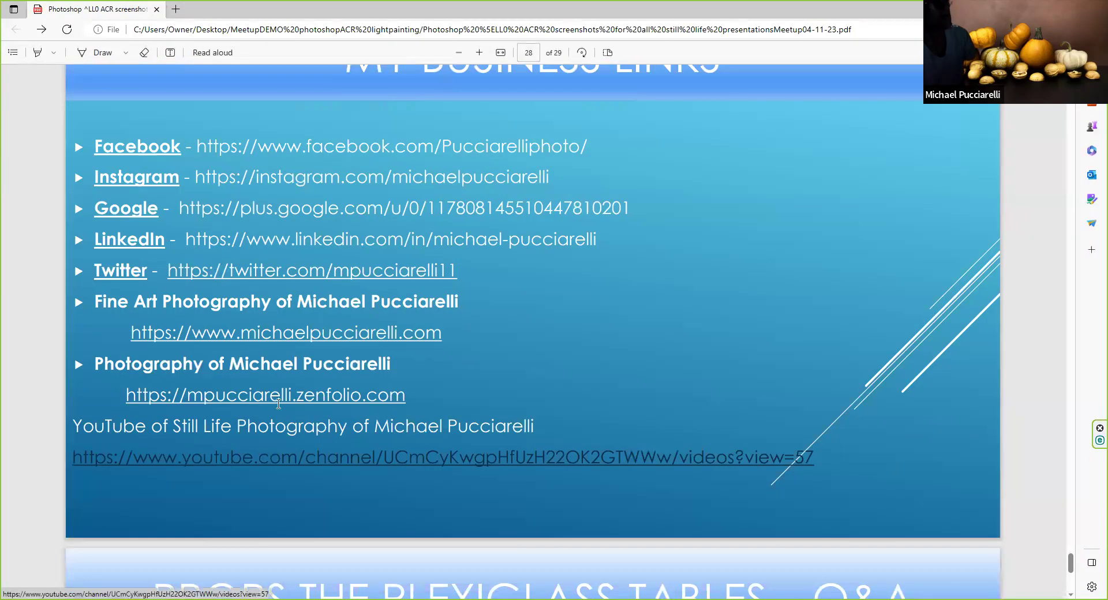
Step: Follow the Fine Art Photography website link, dismiss the newsletter sign-up, and view the workshop flyers on the Photography Group Events page
click(291, 340)
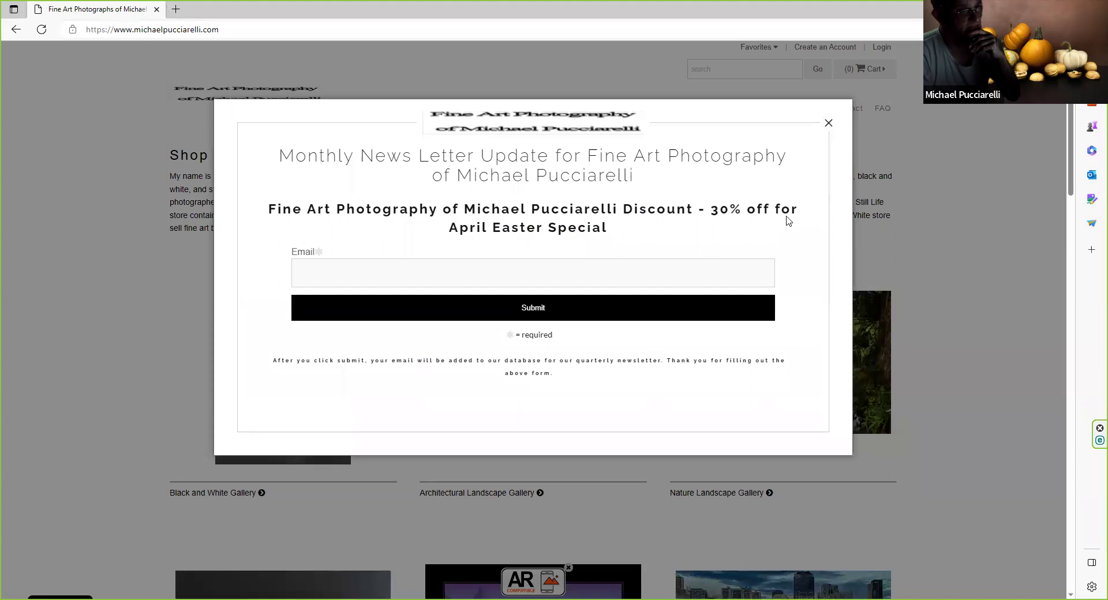
click(829, 123)
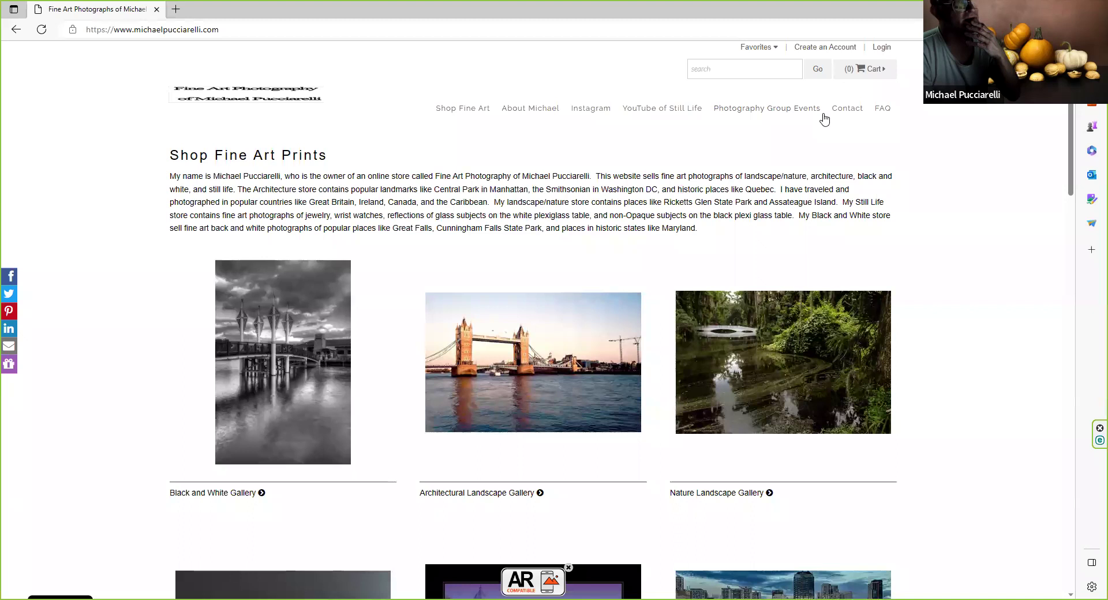
click(770, 109)
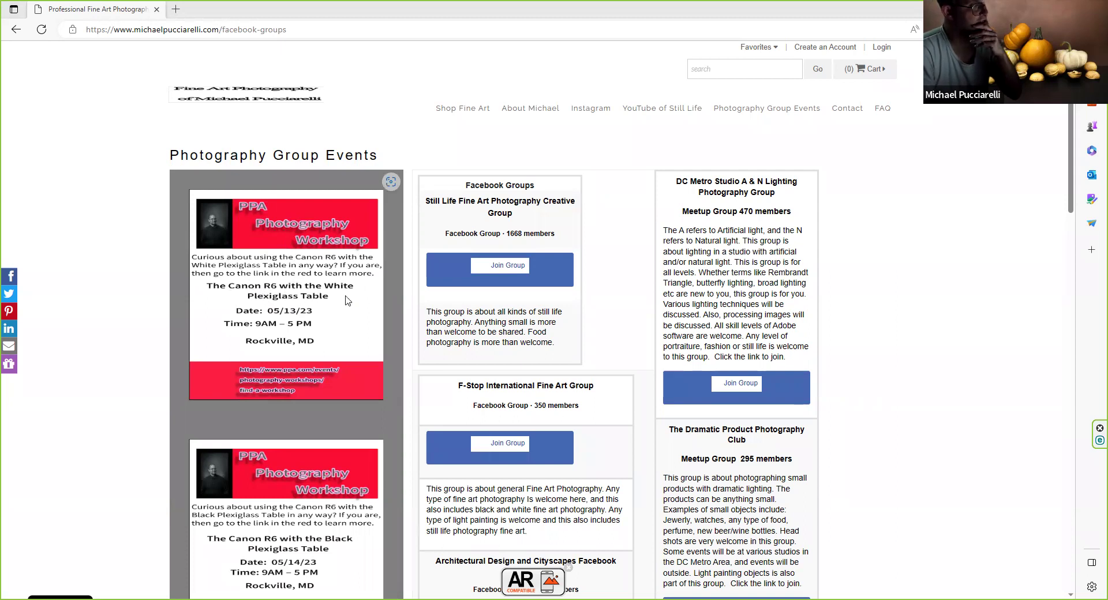
scroll(341, 311, down, 5)
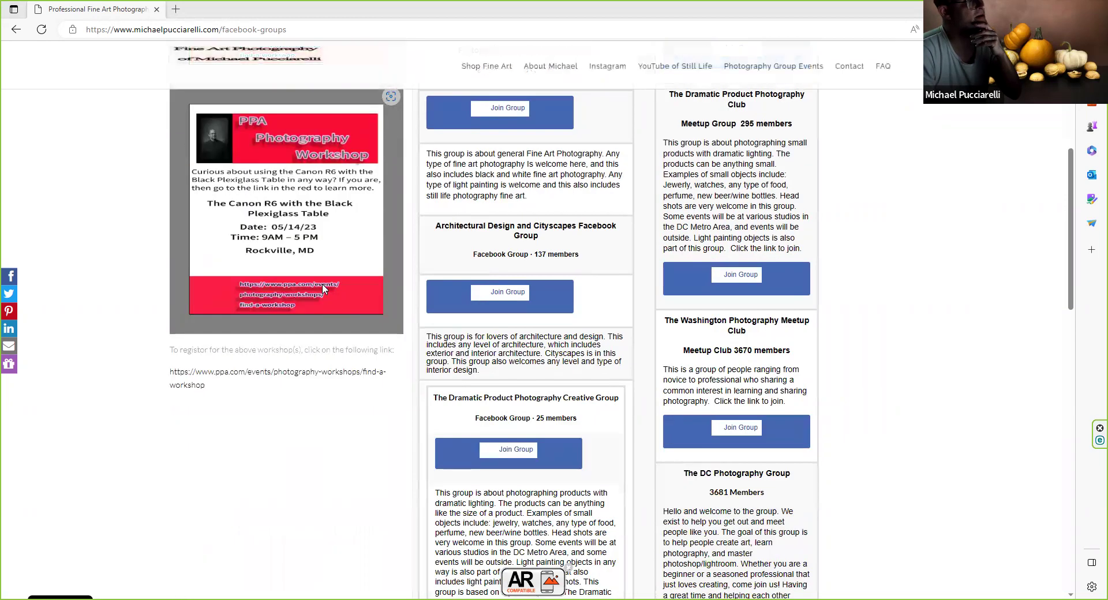
scroll(322, 288, up, 3)
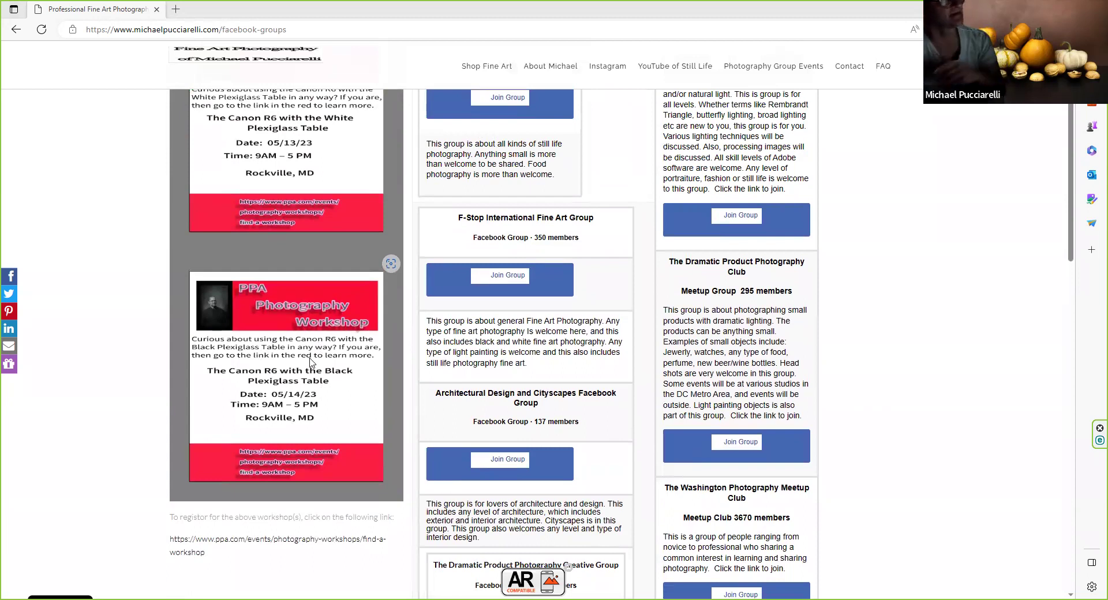
scroll(263, 329, up, 3)
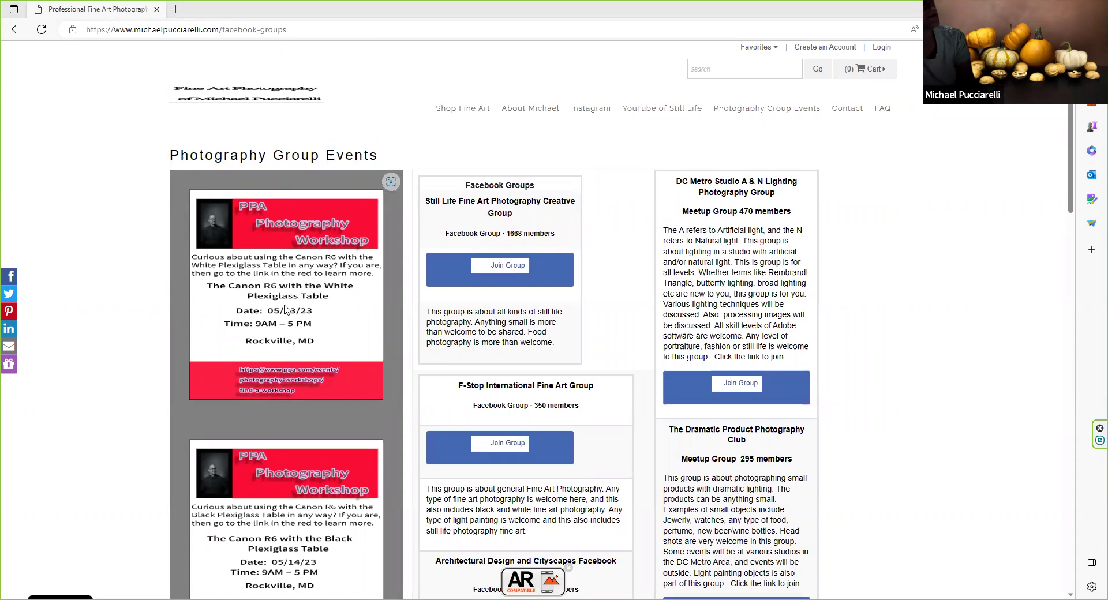
scroll(301, 310, down, 4)
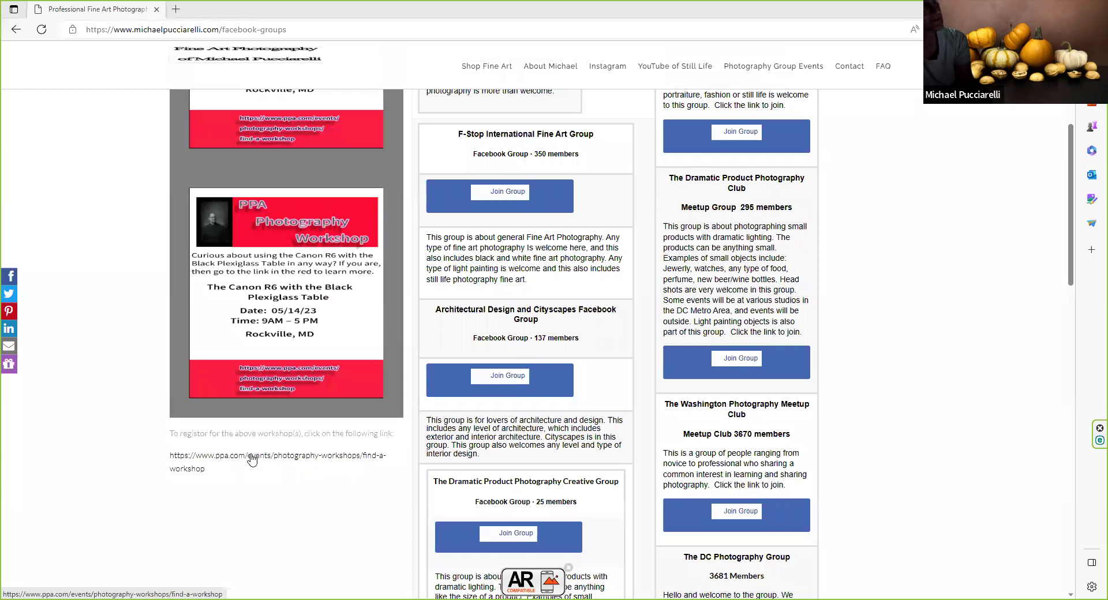
Step: Follow the PPA workshop registration link and filter the workshop list to the state MD
click(252, 460)
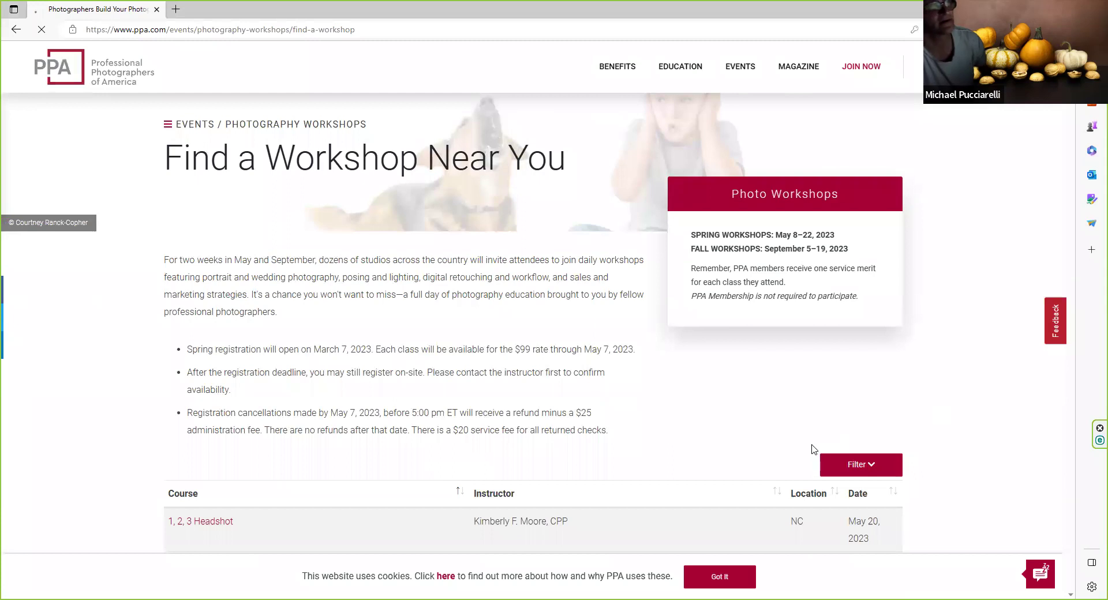
scroll(814, 449, down, 3)
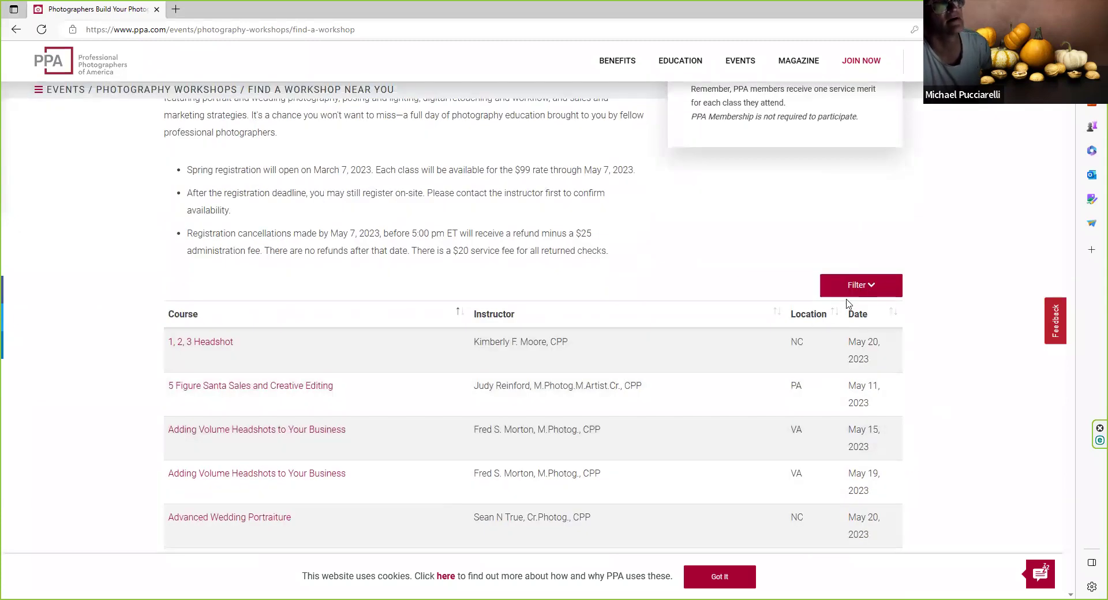
click(864, 285)
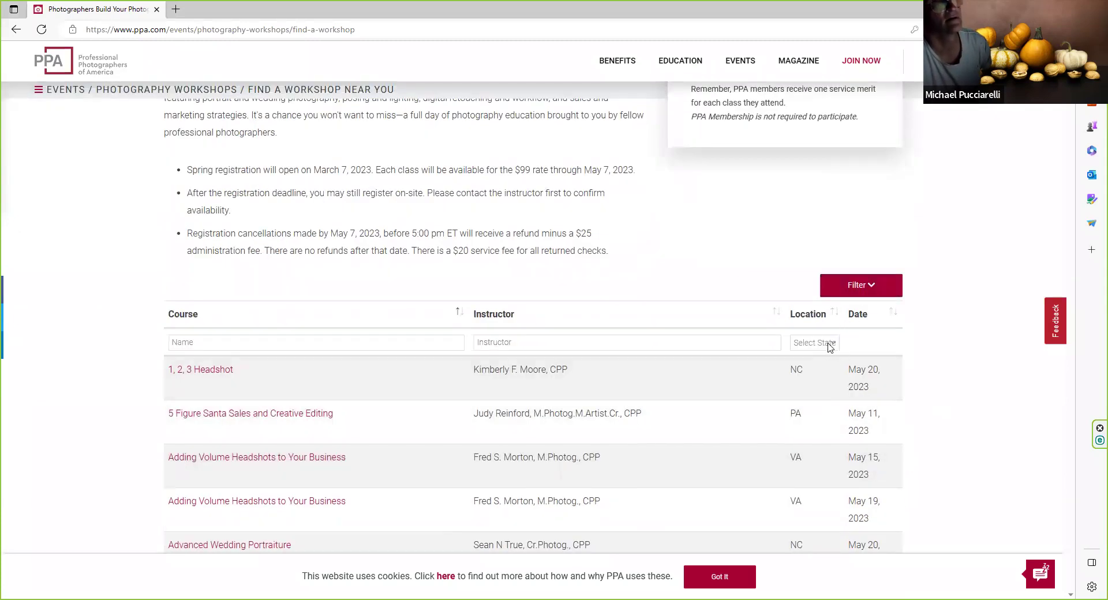
click(830, 347)
click(805, 547)
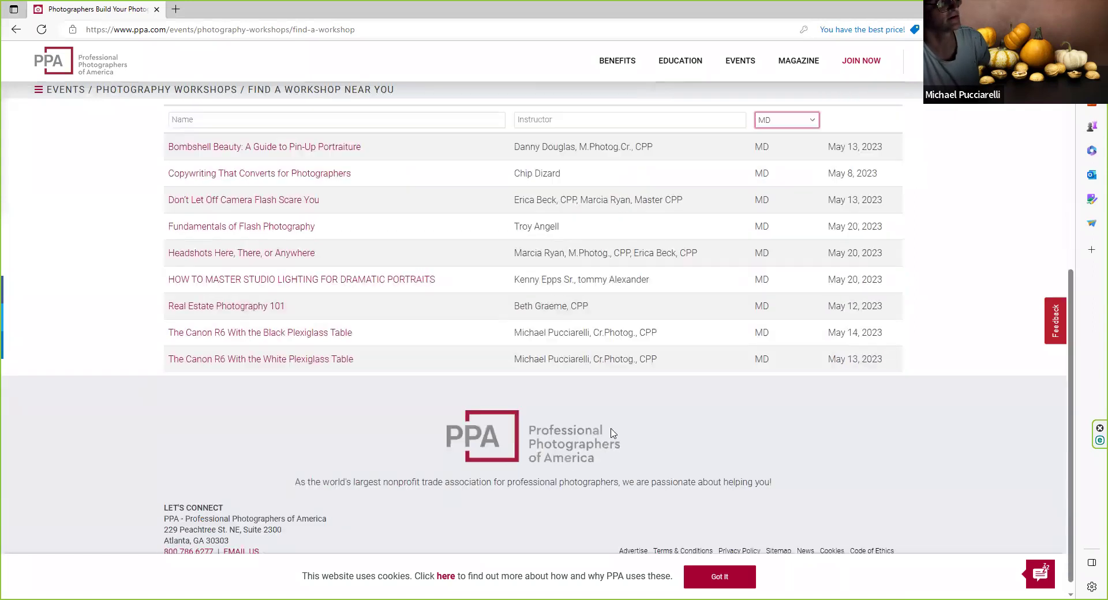
scroll(613, 433, down, 1)
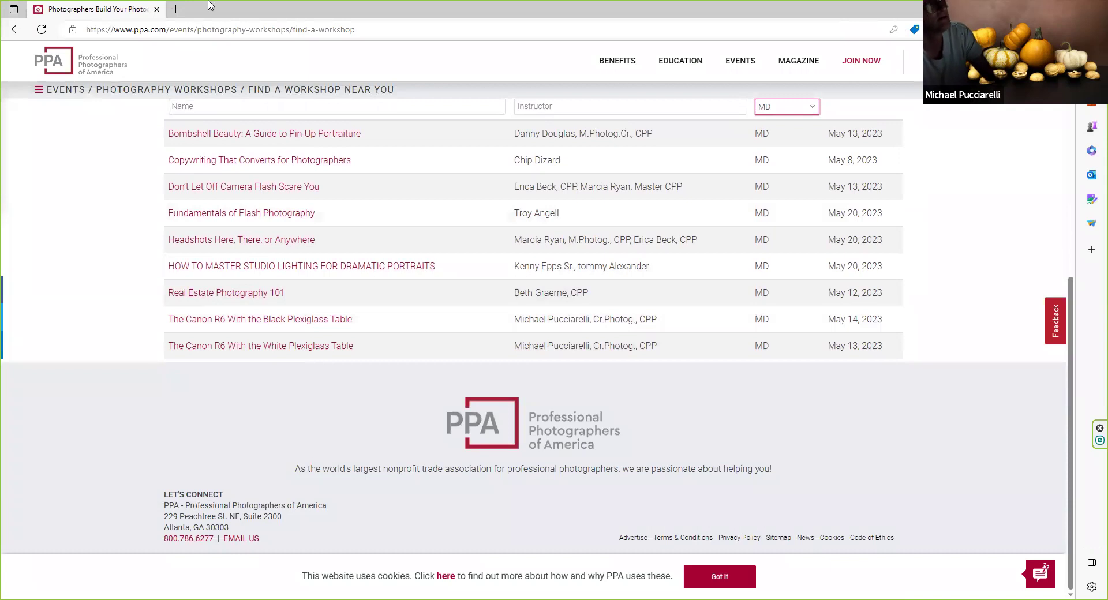
Step: Go back from the PPA site through the fine art website to the presentation PDF
click(14, 30)
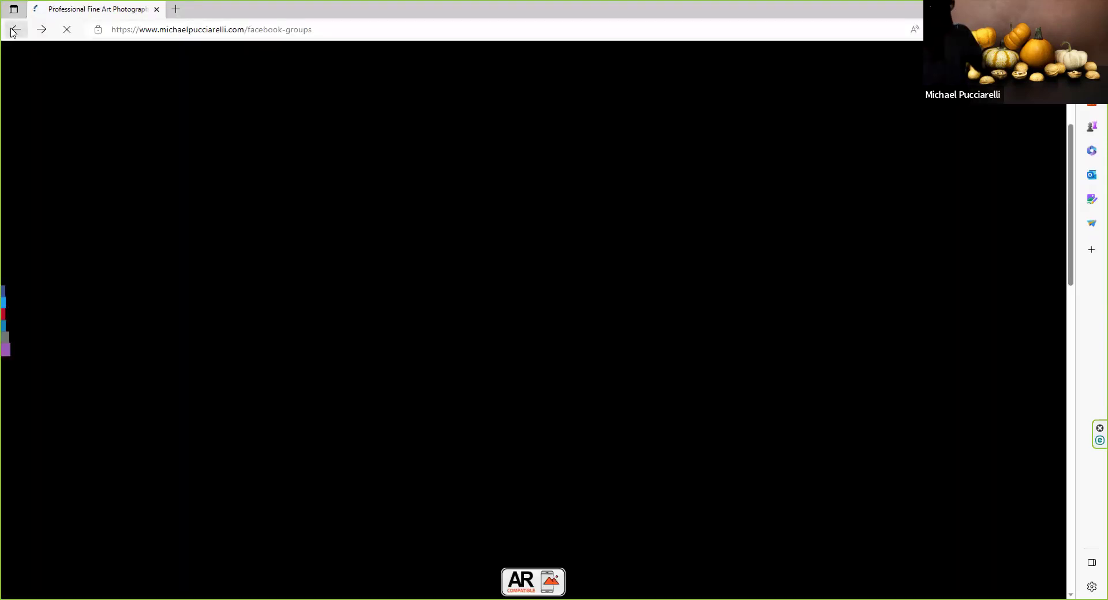
click(13, 32)
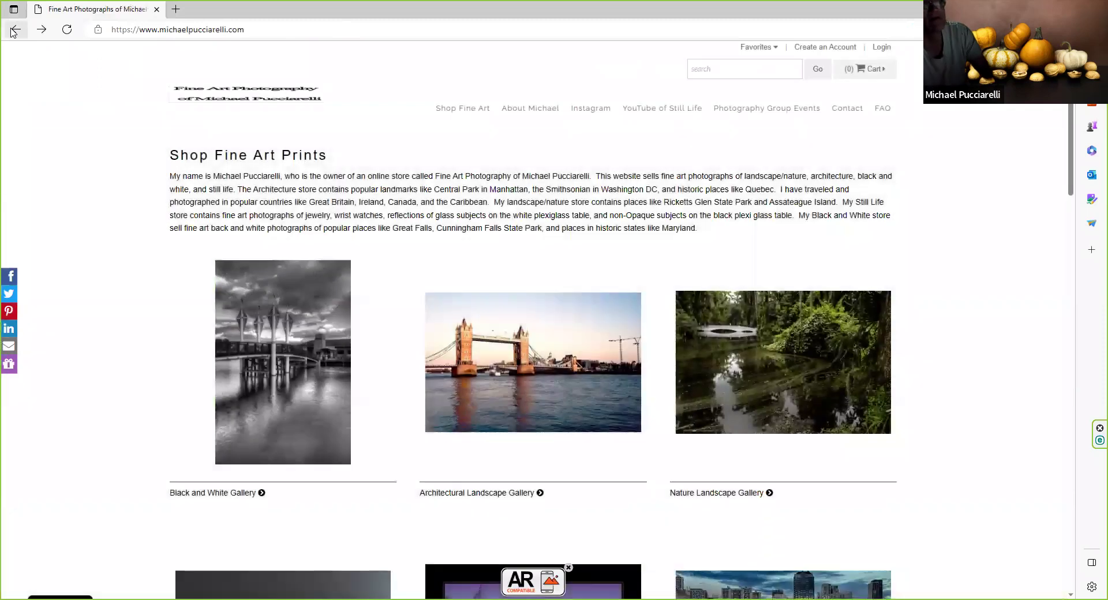
click(14, 32)
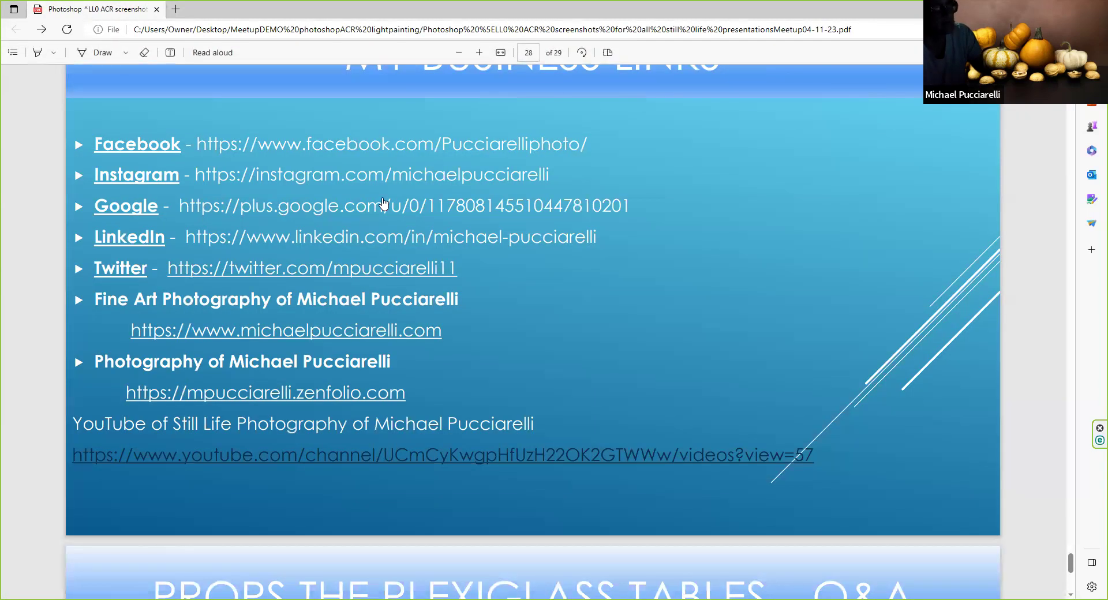
Step: View the closing Props the Plexiglass Tables – Q&A page, then return to the My Business Links page
scroll(501, 366, down, 5)
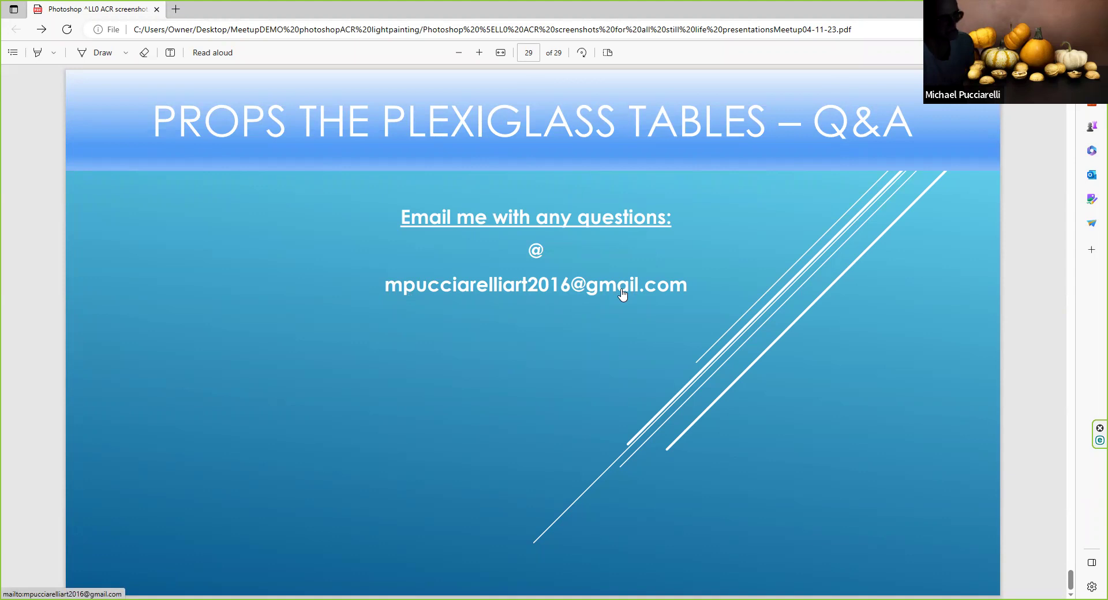
scroll(623, 294, up, 5)
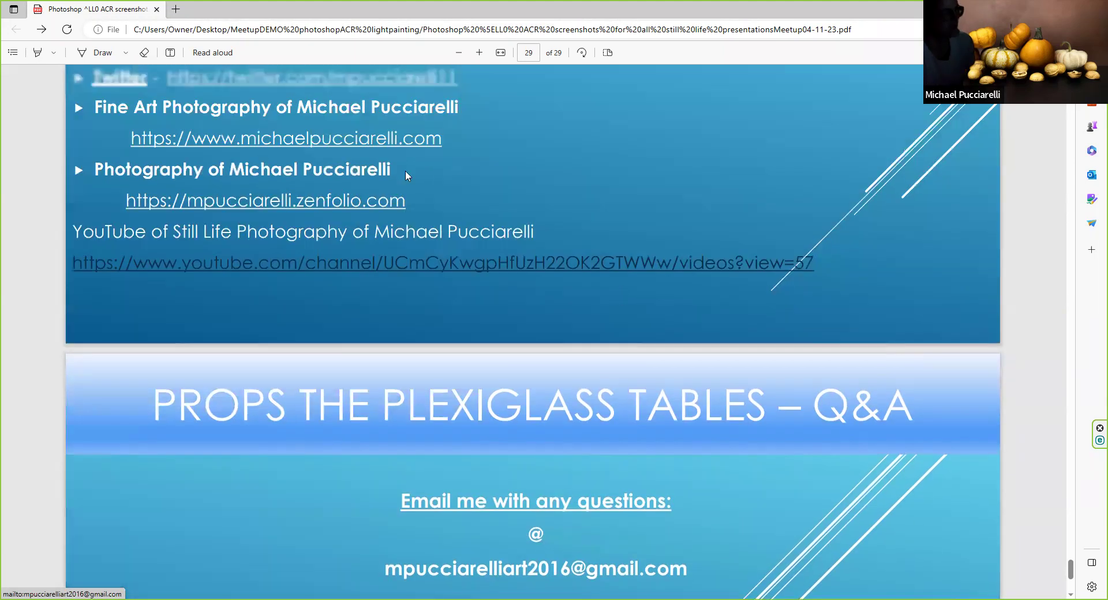
scroll(514, 254, up, 5)
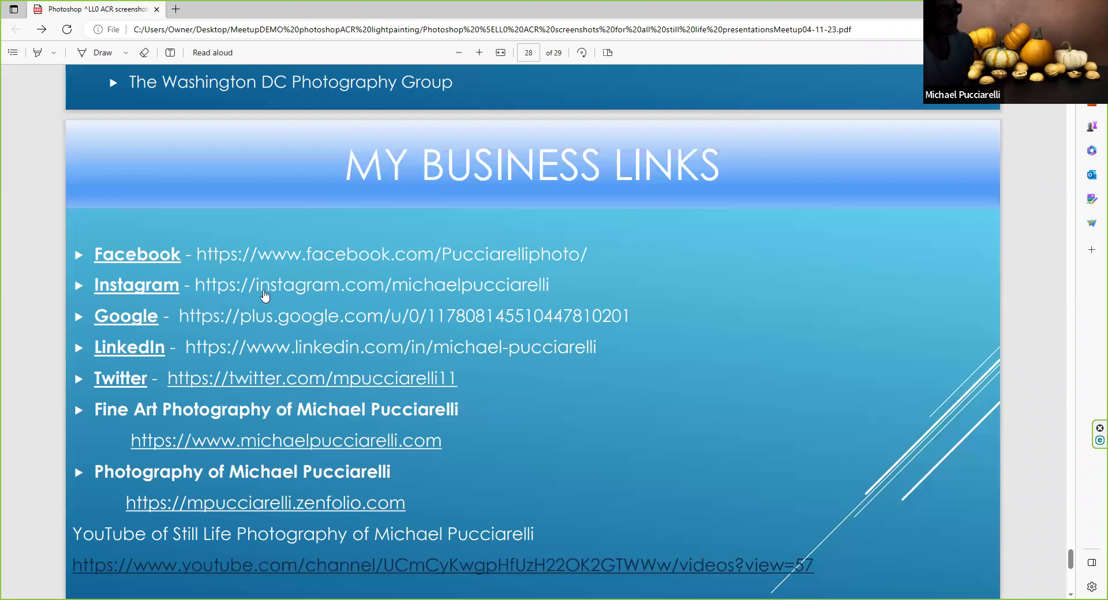
scroll(352, 369, up, 1)
scroll(352, 368, up, 5)
scroll(369, 358, down, 6)
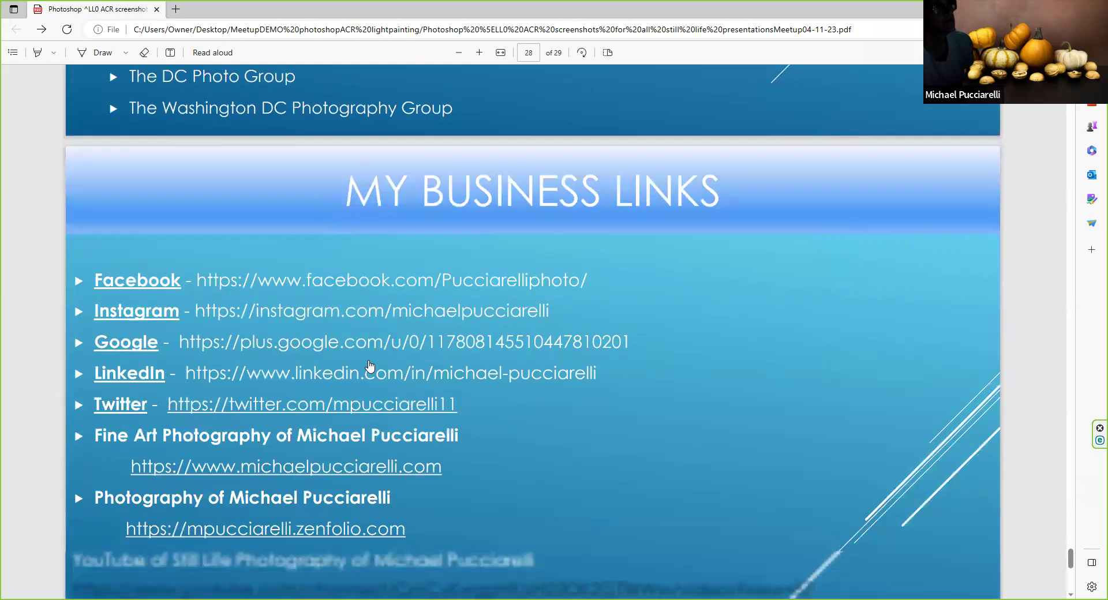